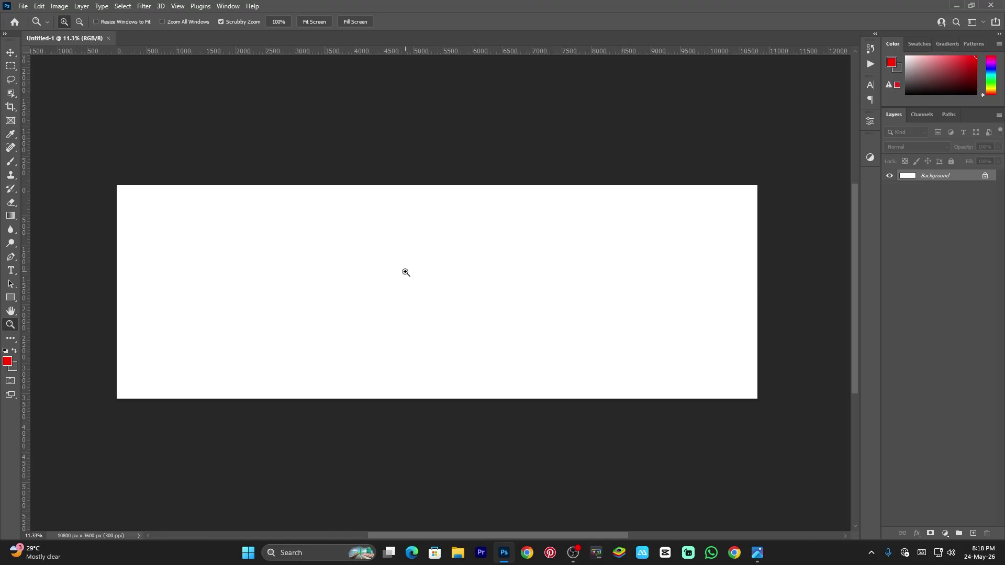
pyautogui.moveTo(406, 273); pyautogui.dragTo(414, 273)
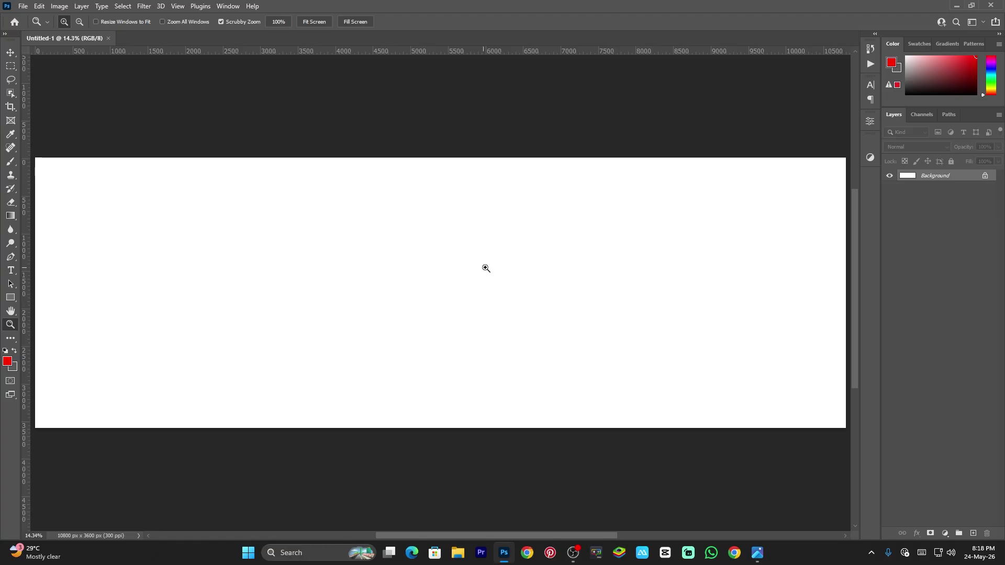
pyautogui.rightClick(386, 283)
pyautogui.click(399, 288)
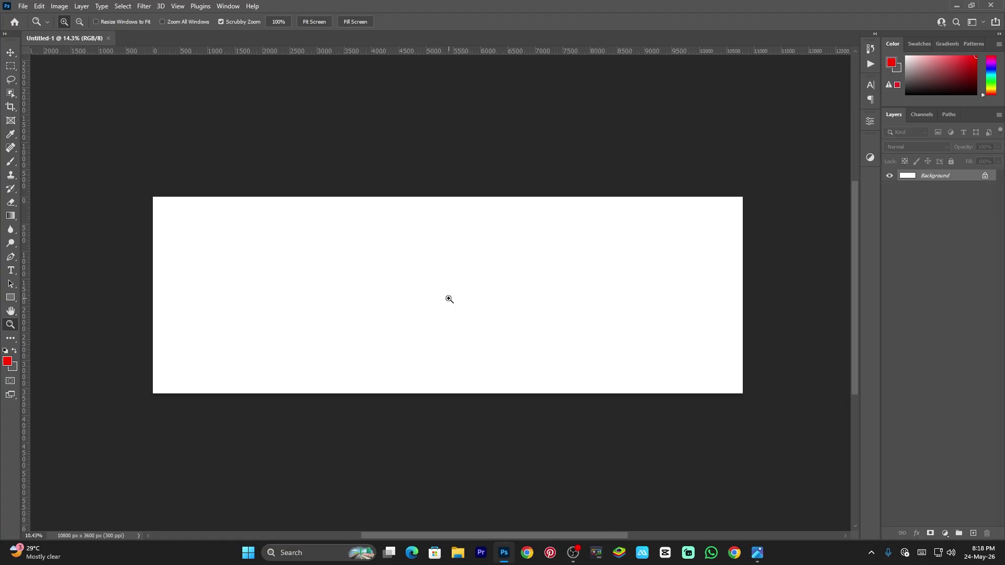
pyautogui.rightClick(439, 272)
pyautogui.click(449, 277)
pyautogui.click(178, 6)
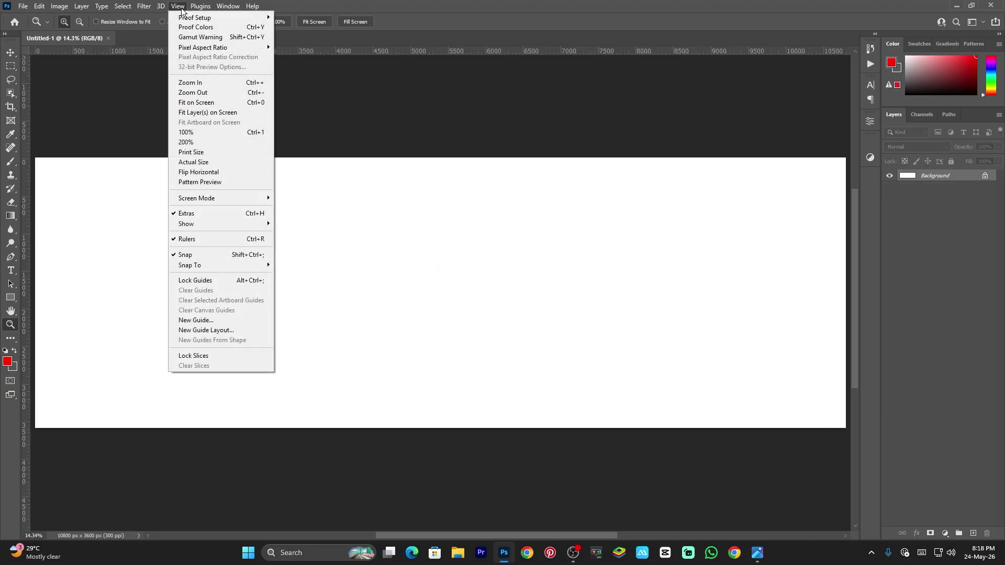
pyautogui.click(242, 328)
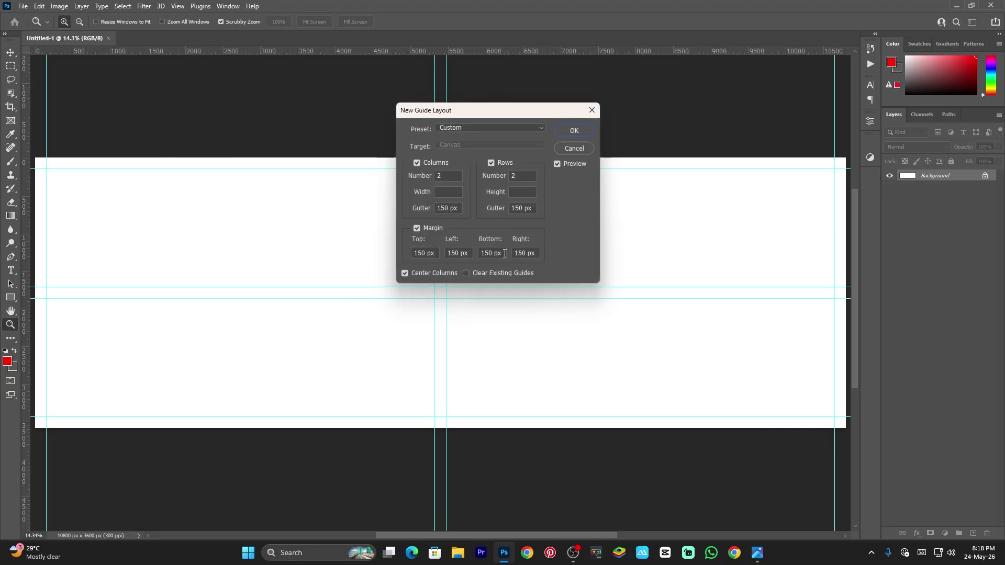
pyautogui.moveTo(470, 113); pyautogui.dragTo(438, 133)
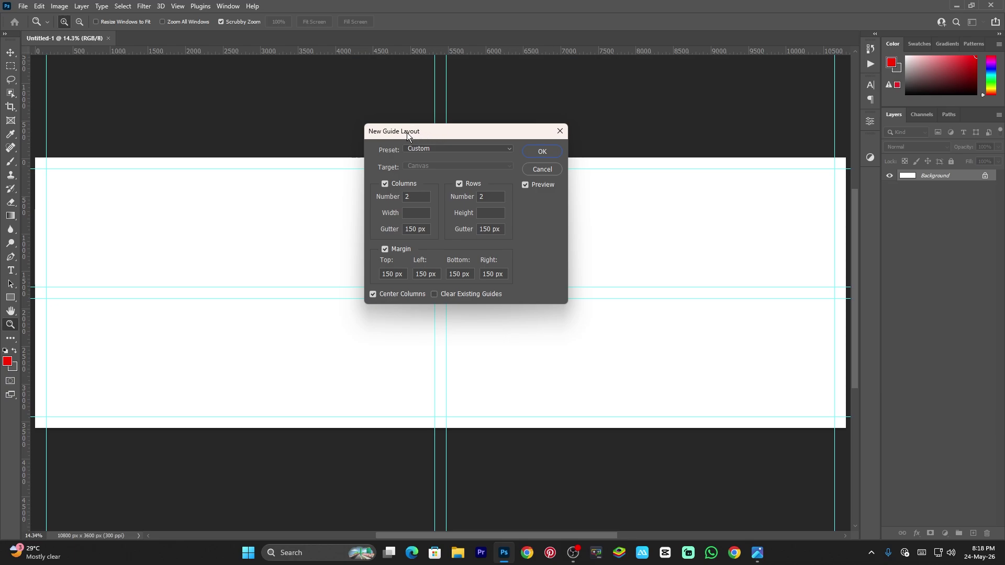
pyautogui.click(542, 170)
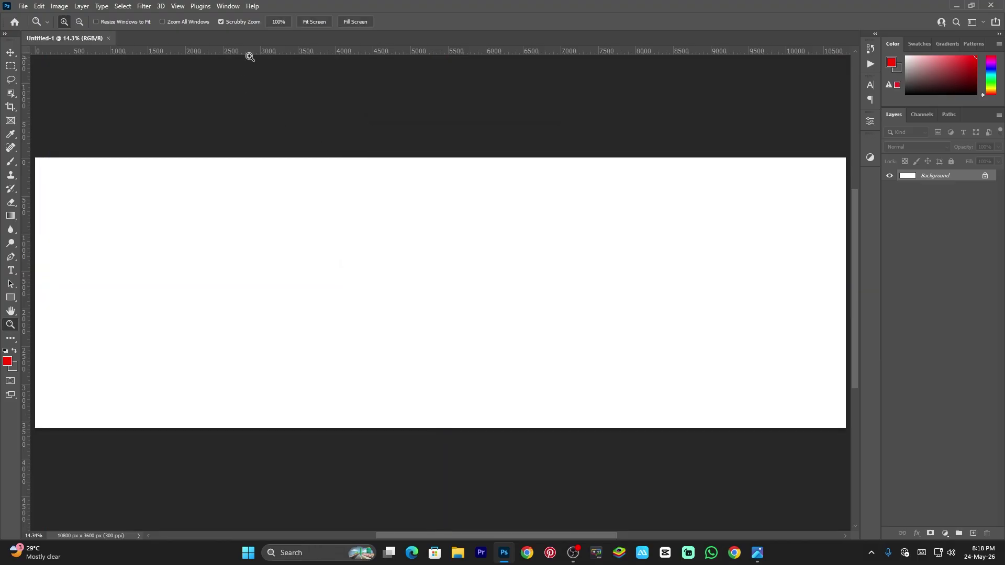
pyautogui.rightClick(391, 198)
pyautogui.click(401, 202)
# - Close the open document and create a new 36 x 12 inch RGB document at 300 pixels/inch with a white background
pyautogui.click(106, 39)
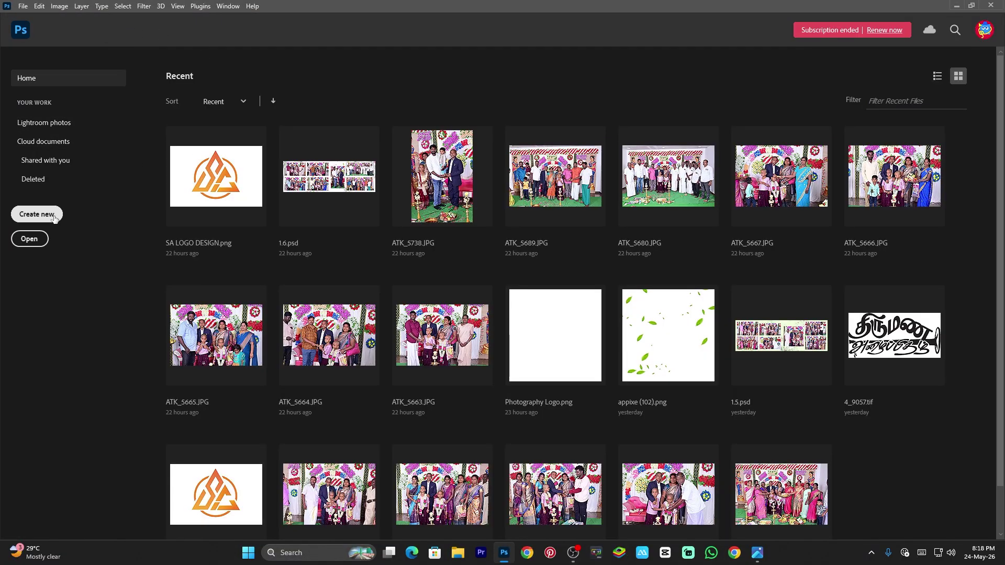
pyautogui.click(37, 215)
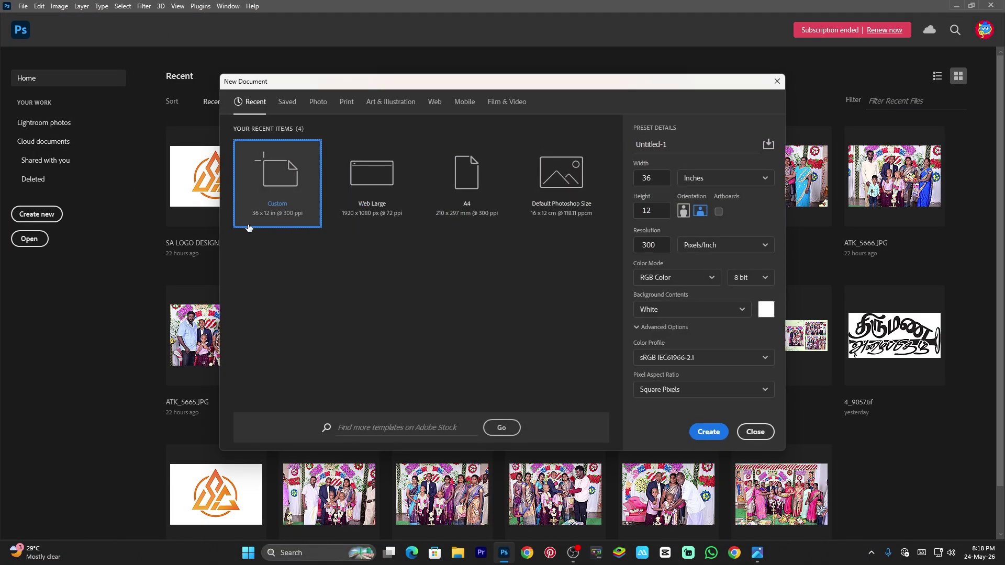
pyautogui.click(704, 430)
pyautogui.rightClick(486, 319)
pyautogui.click(508, 335)
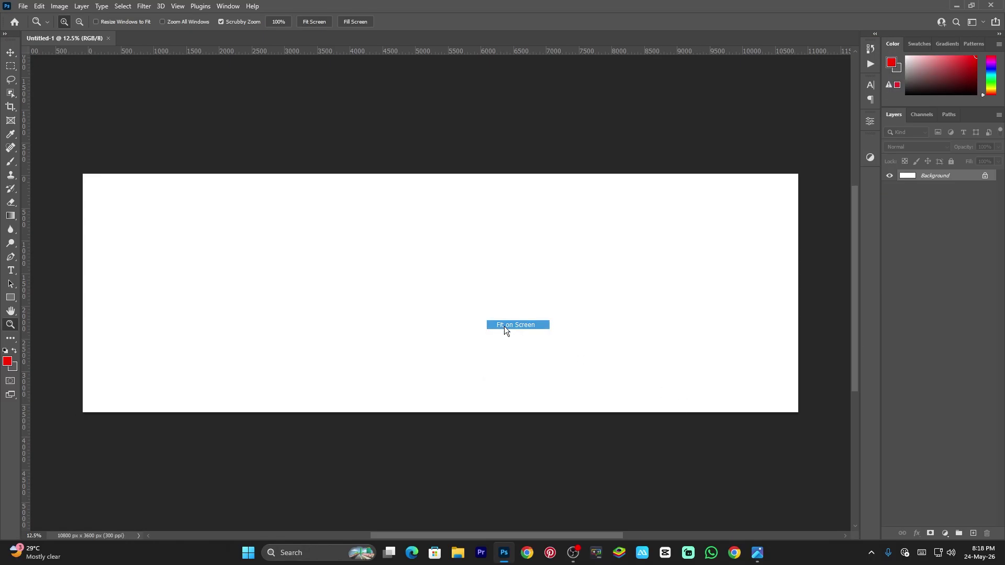
pyautogui.moveTo(505, 328); pyautogui.dragTo(449, 319)
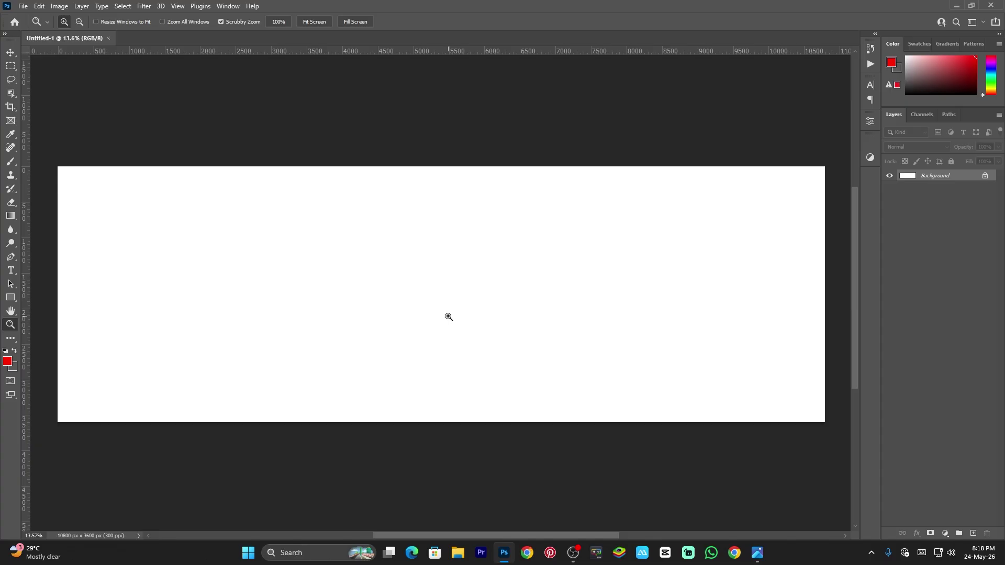
pyautogui.rightClick(437, 302)
pyautogui.click(444, 307)
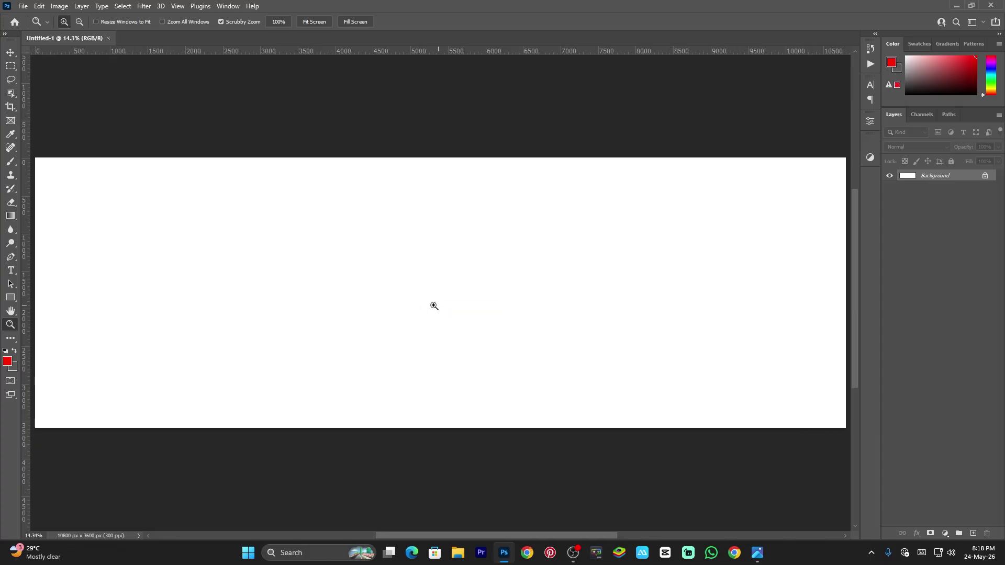
pyautogui.moveTo(434, 306); pyautogui.dragTo(429, 305)
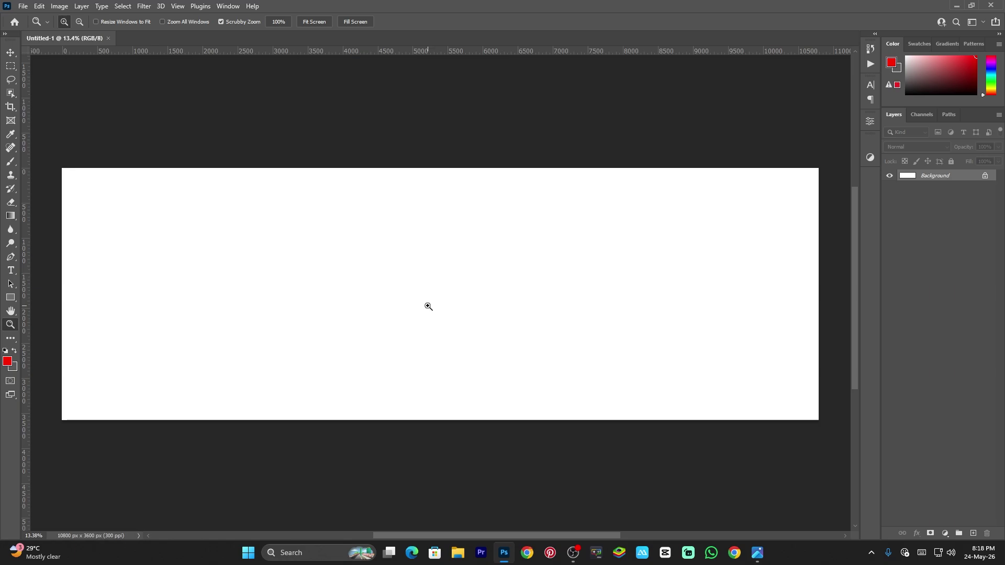
pyautogui.rightClick(360, 269)
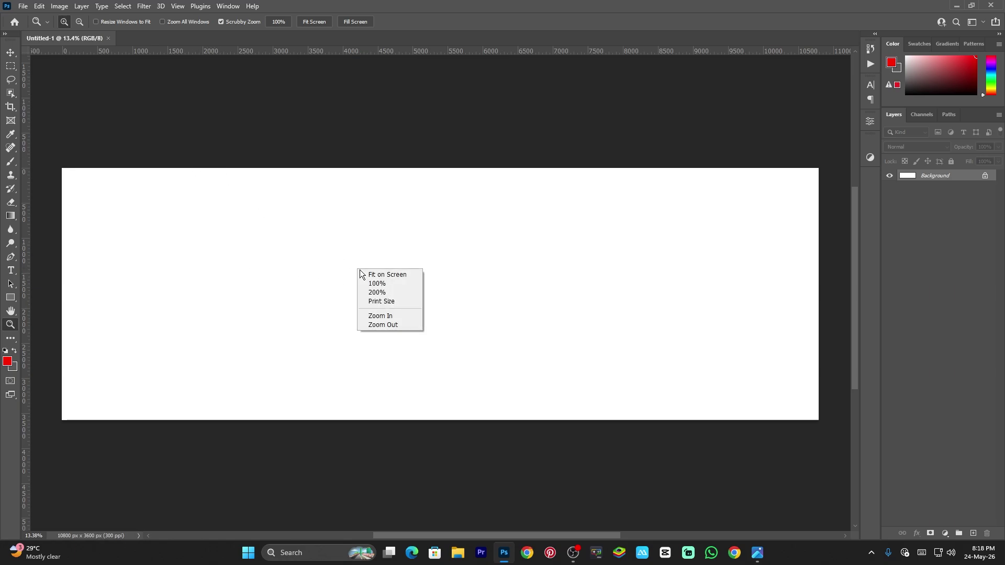
pyautogui.click(362, 273)
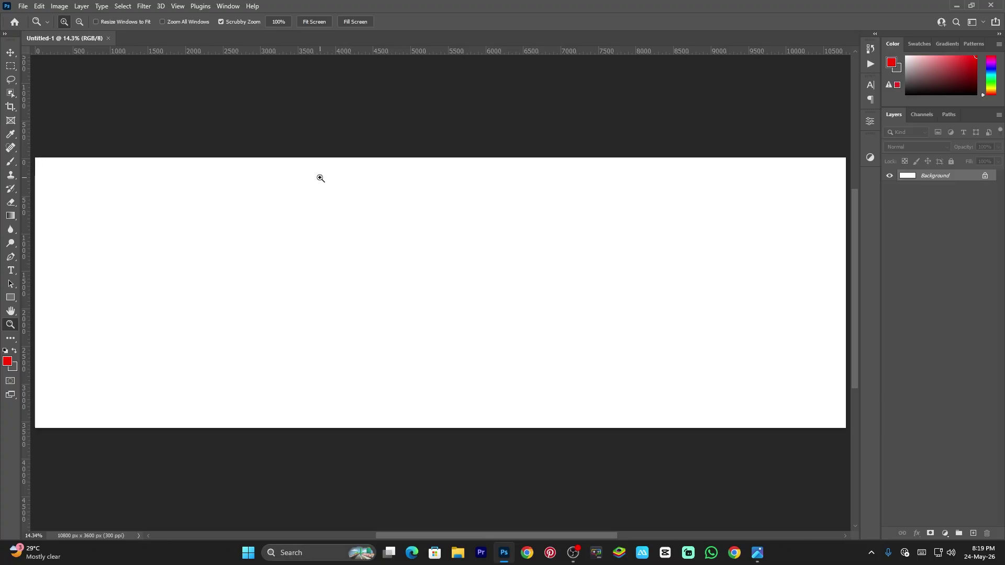
pyautogui.click(179, 7)
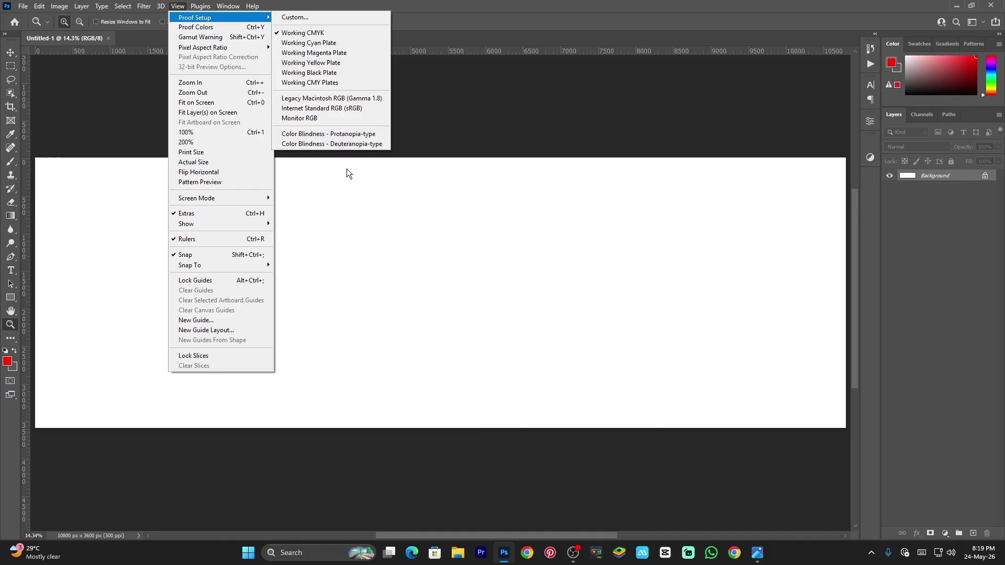
pyautogui.rightClick(374, 207)
pyautogui.click(398, 212)
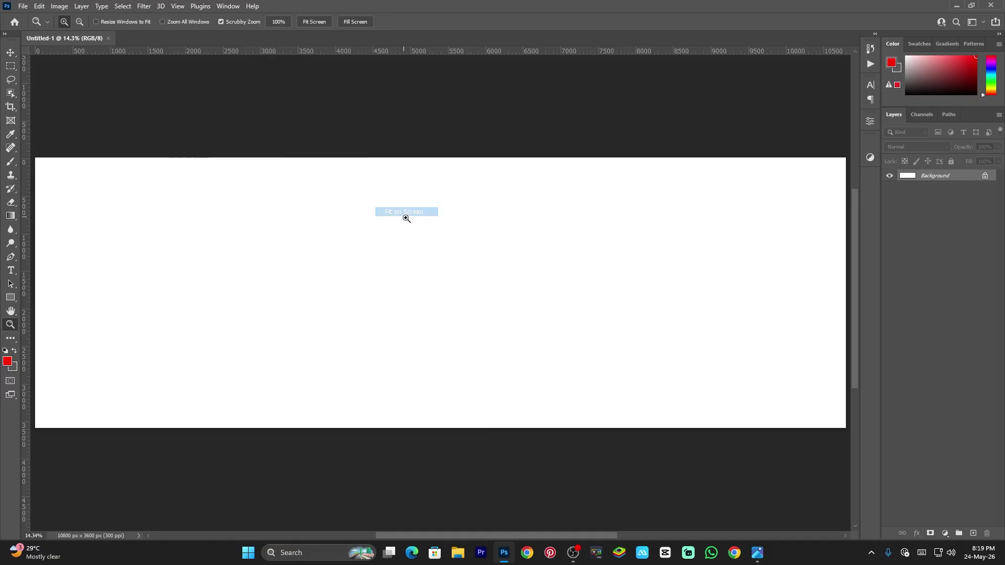
pyautogui.rightClick(423, 250)
pyautogui.click(436, 254)
pyautogui.hotkey('alt', 'Tab')
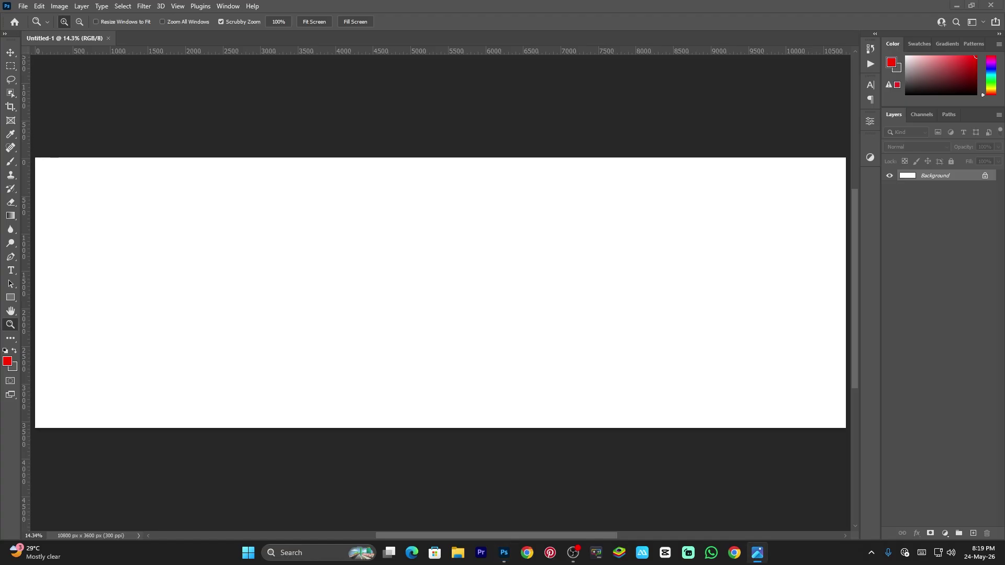
pyautogui.click(283, 196)
pyautogui.rightClick(292, 198)
pyautogui.click(306, 202)
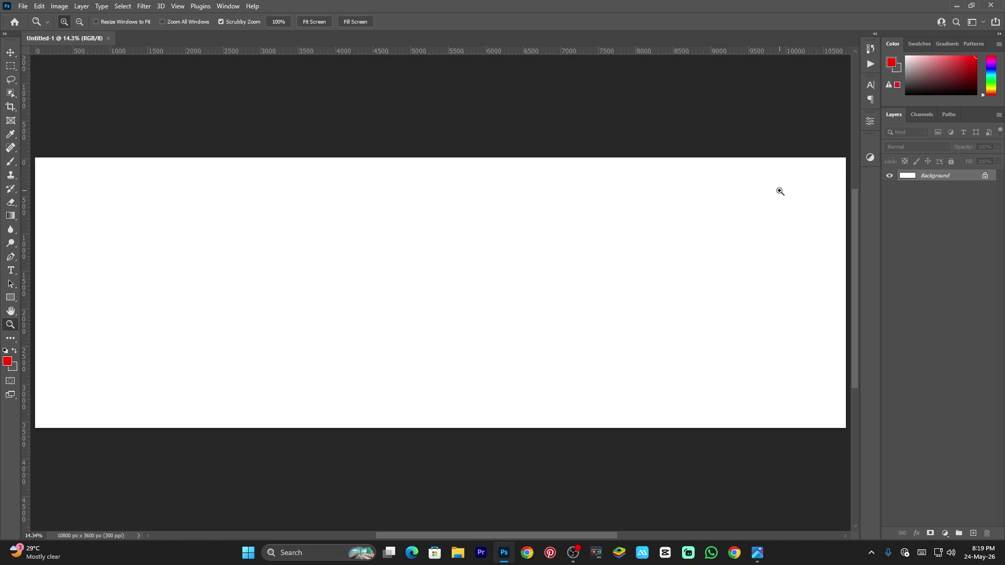
pyautogui.rightClick(202, 214)
pyautogui.click(242, 219)
pyautogui.click(178, 6)
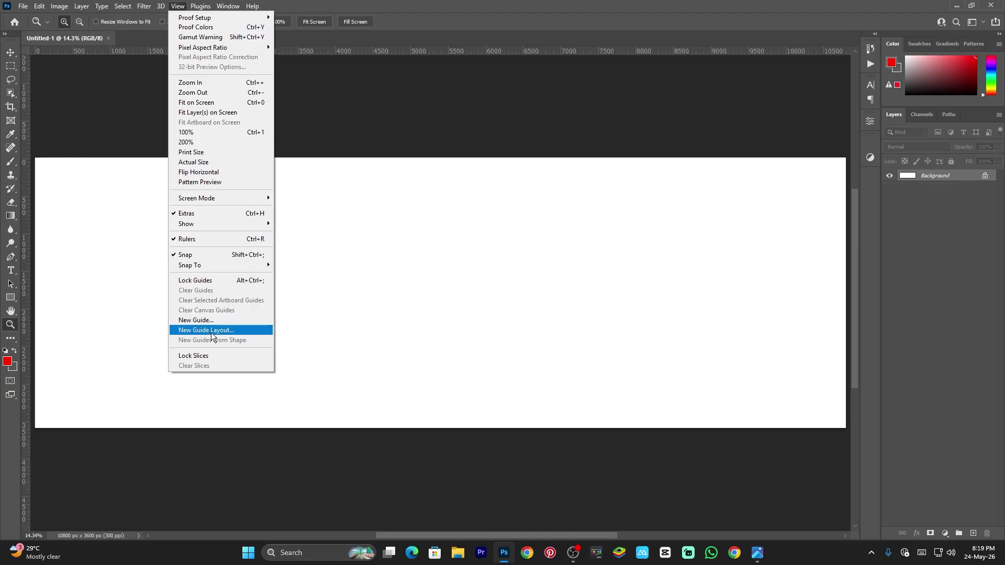
pyautogui.click(230, 330)
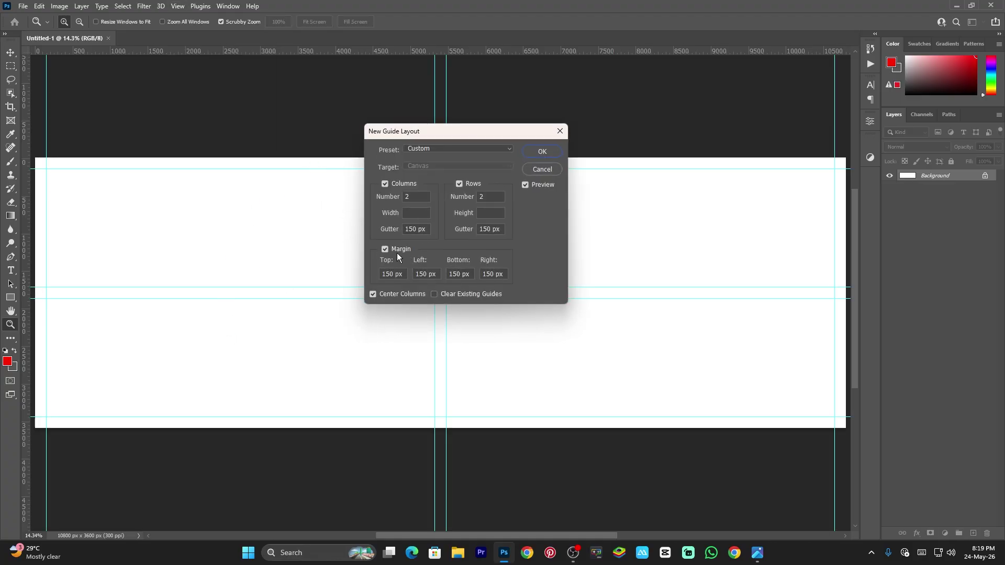
pyautogui.click(385, 249)
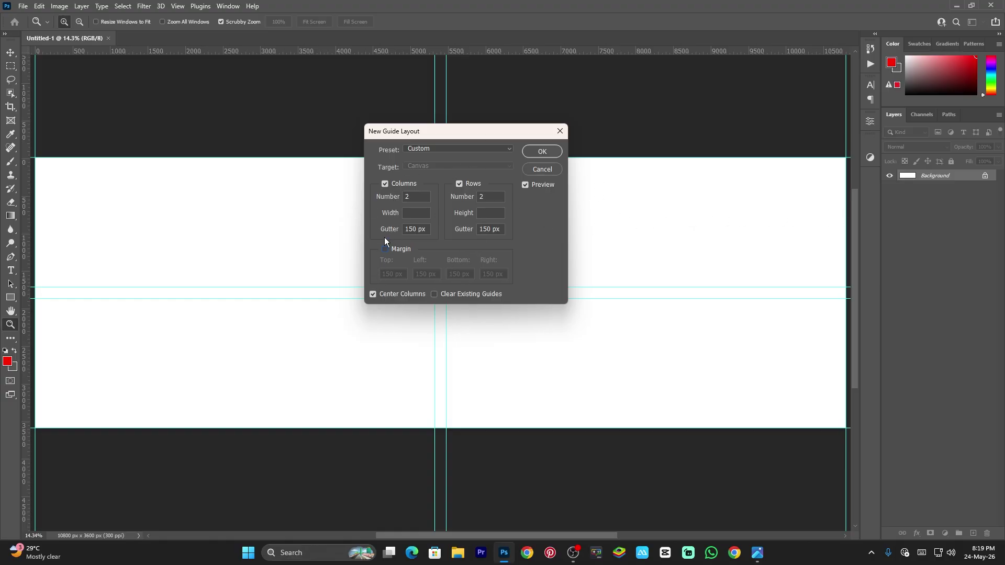
pyautogui.click(537, 172)
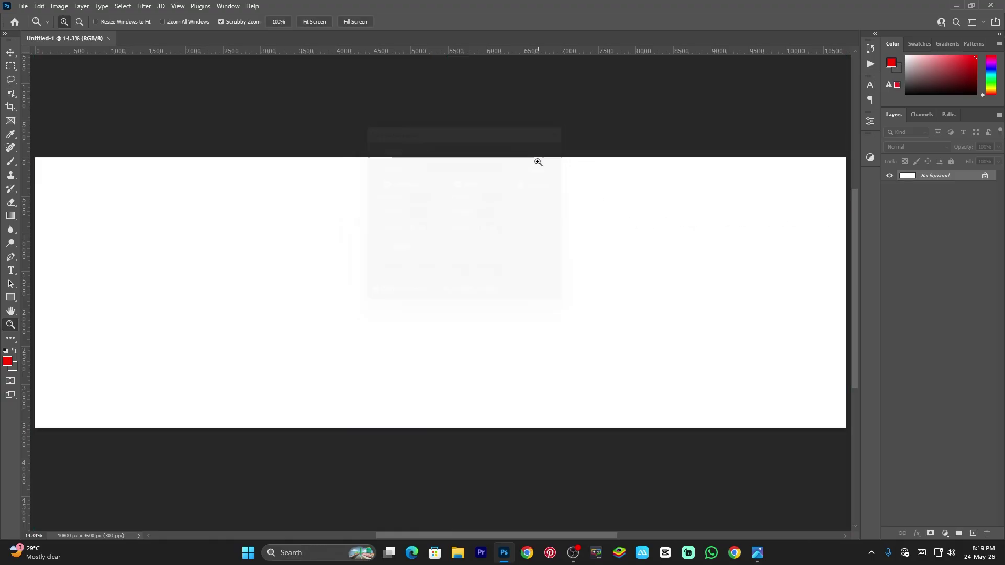
# - Set the ruler units to inches
pyautogui.rightClick(184, 48)
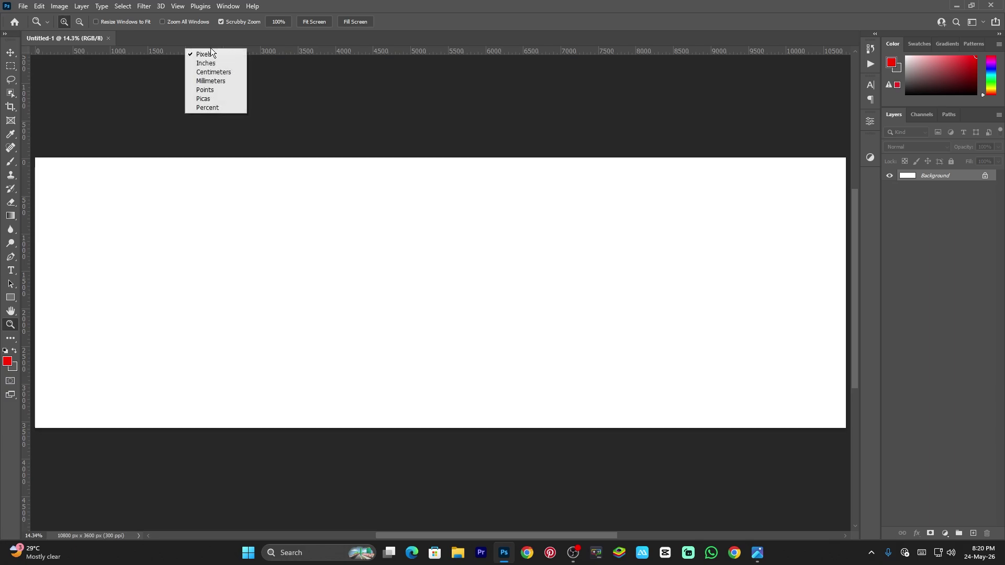
pyautogui.click(373, 54)
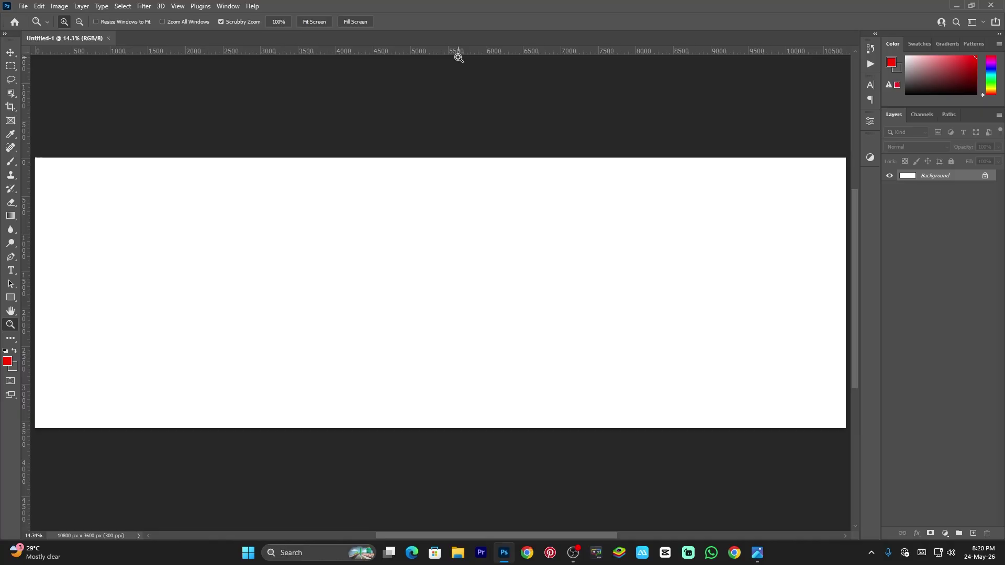
pyautogui.rightClick(391, 51)
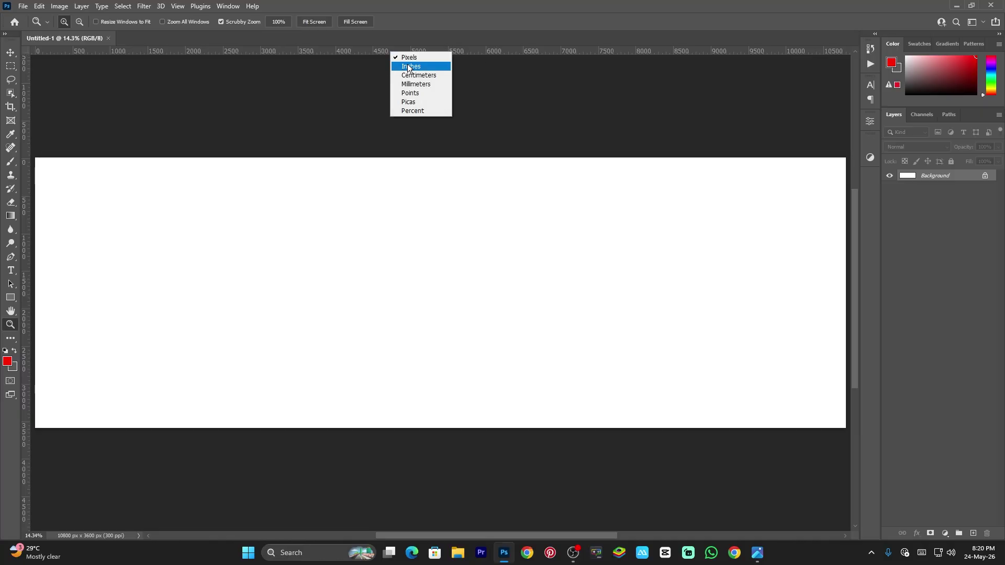
pyautogui.click(407, 66)
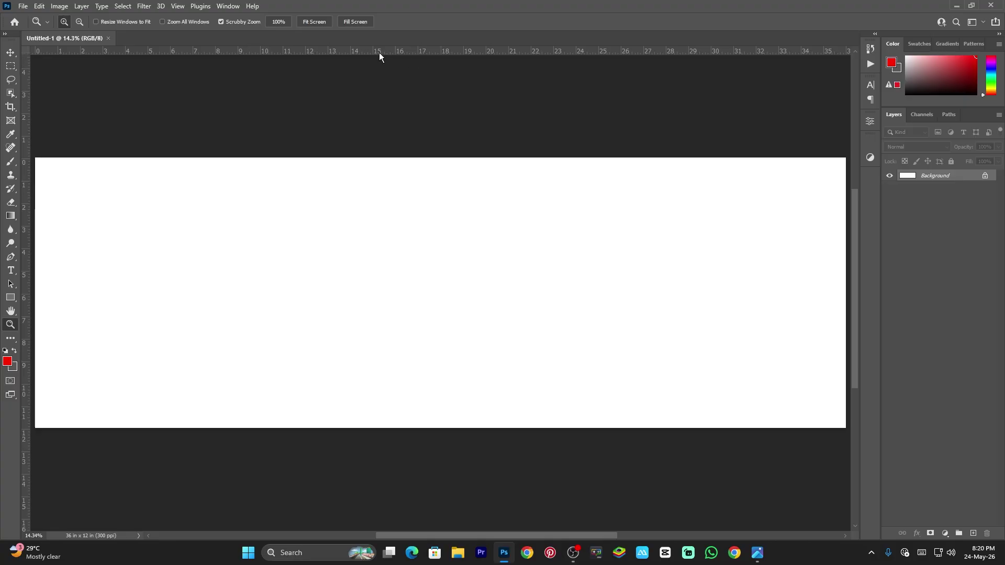
# - Hide the rulers and show them again
pyautogui.rightClick(380, 53)
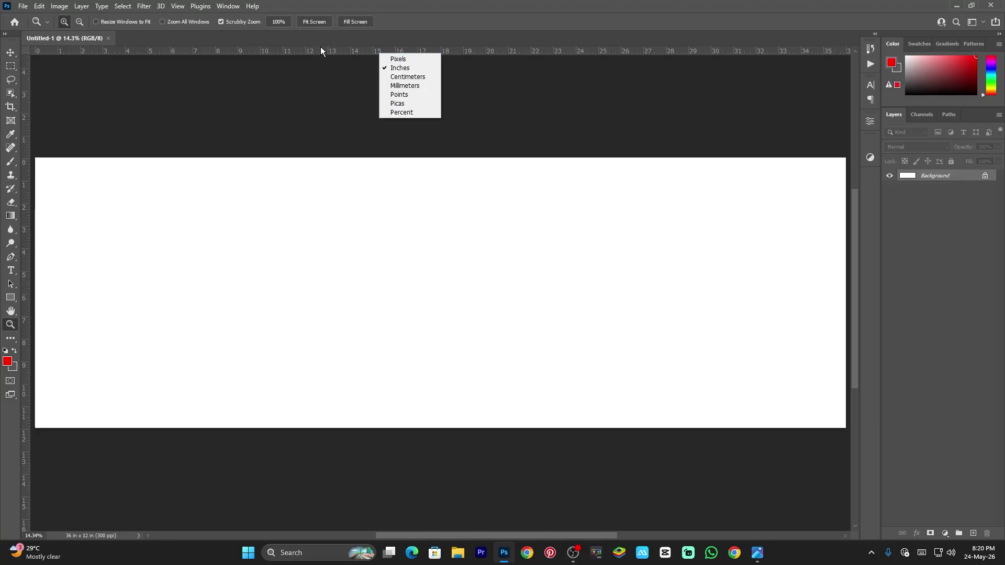
pyautogui.click(333, 61)
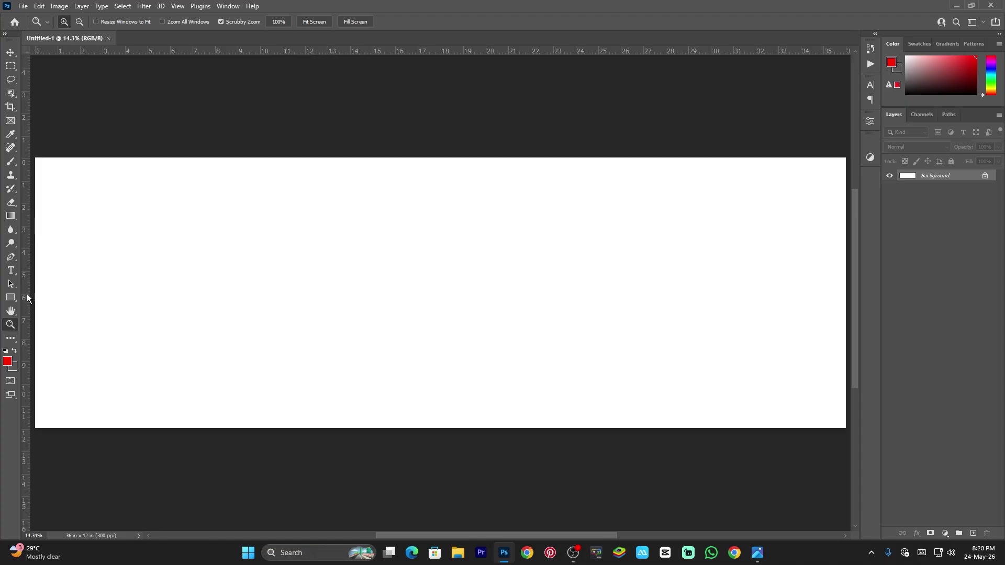
pyautogui.hotkey('ctrl', 'r')
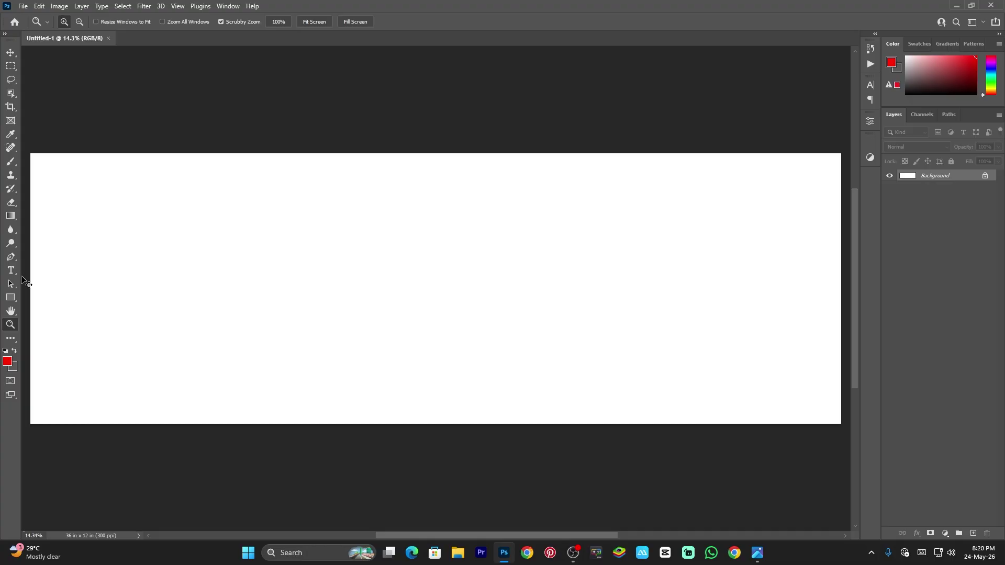
pyautogui.hotkey('ctrl', 'r')
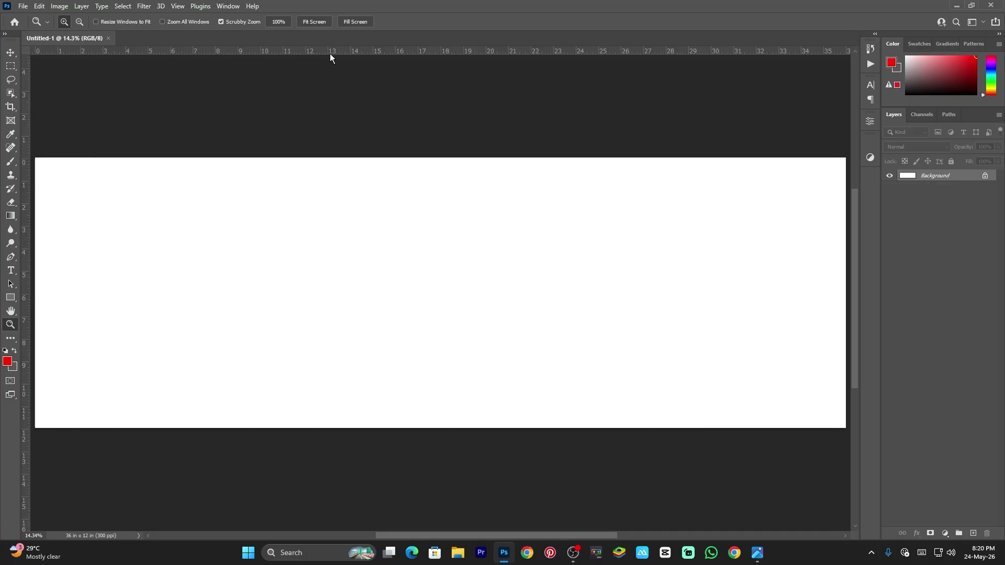
# - Create a guide layout with 2 columns and 2 rows, 0.5 in gutters and 0.5 in margins on all sides, without a preset
pyautogui.click(177, 6)
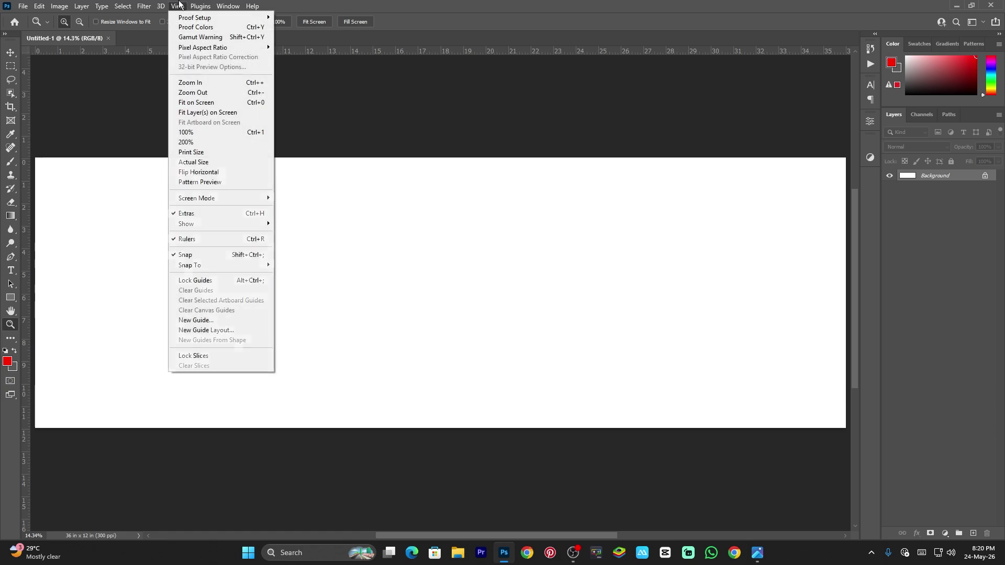
pyautogui.click(226, 330)
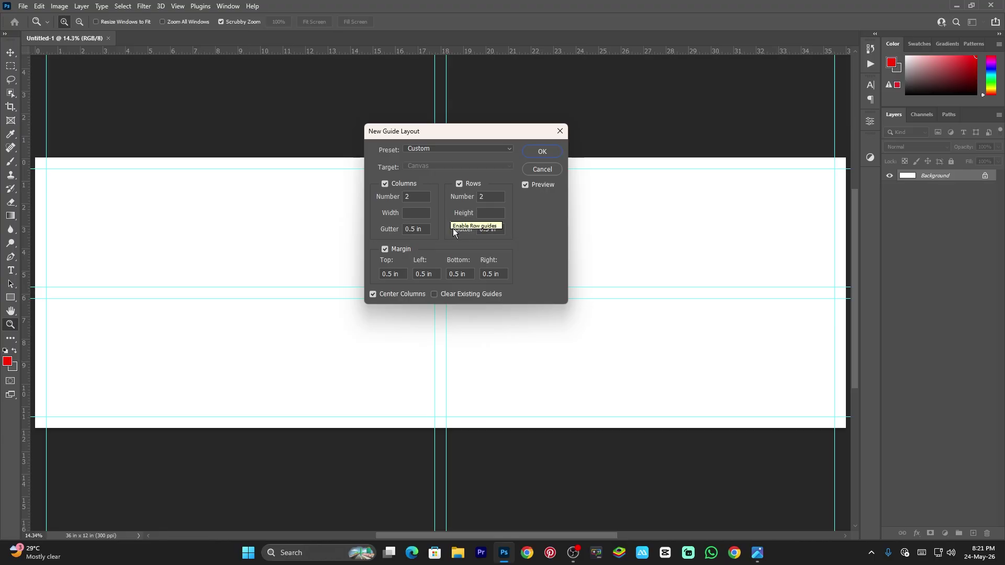
pyautogui.click(385, 250)
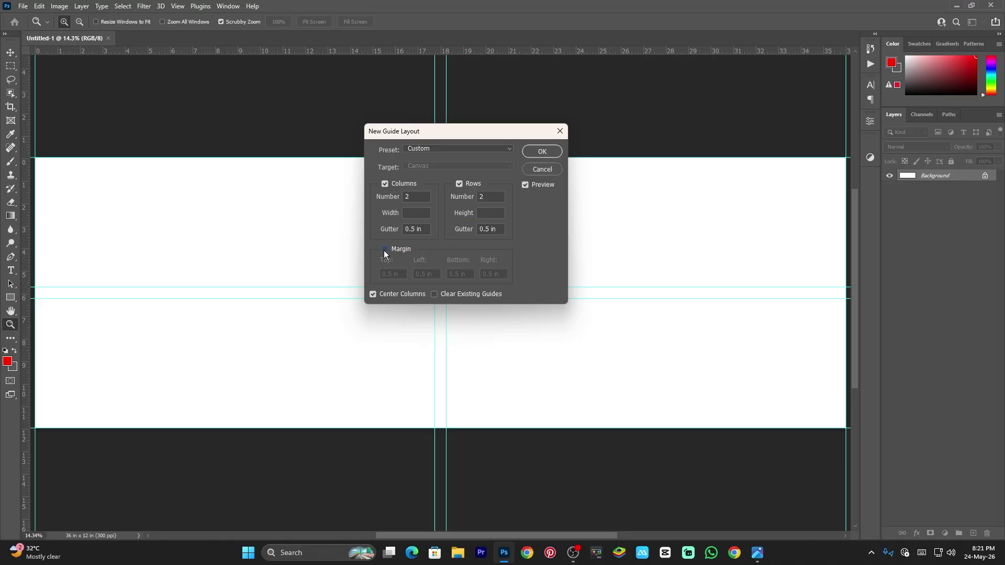
pyautogui.click(385, 250)
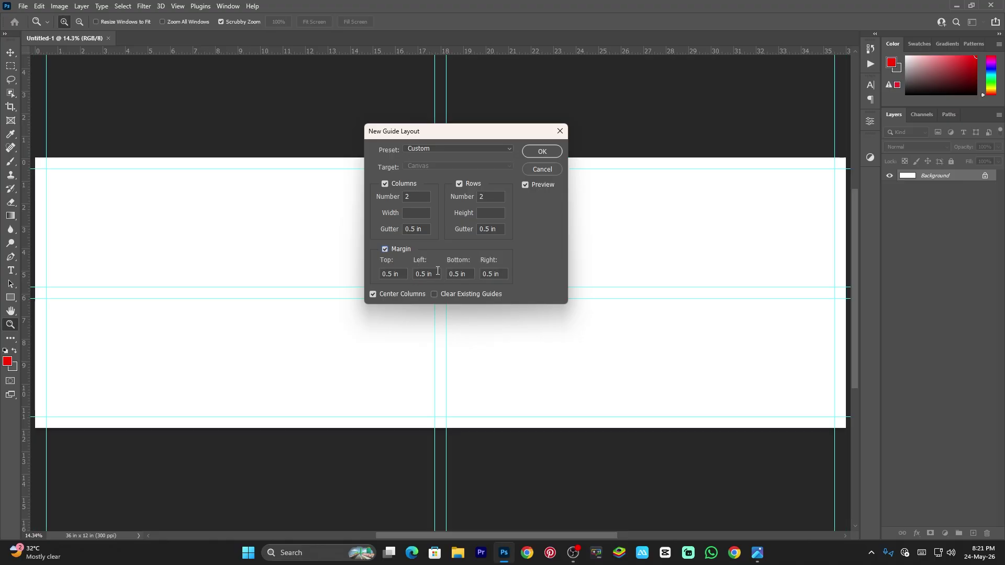
pyautogui.click(524, 186)
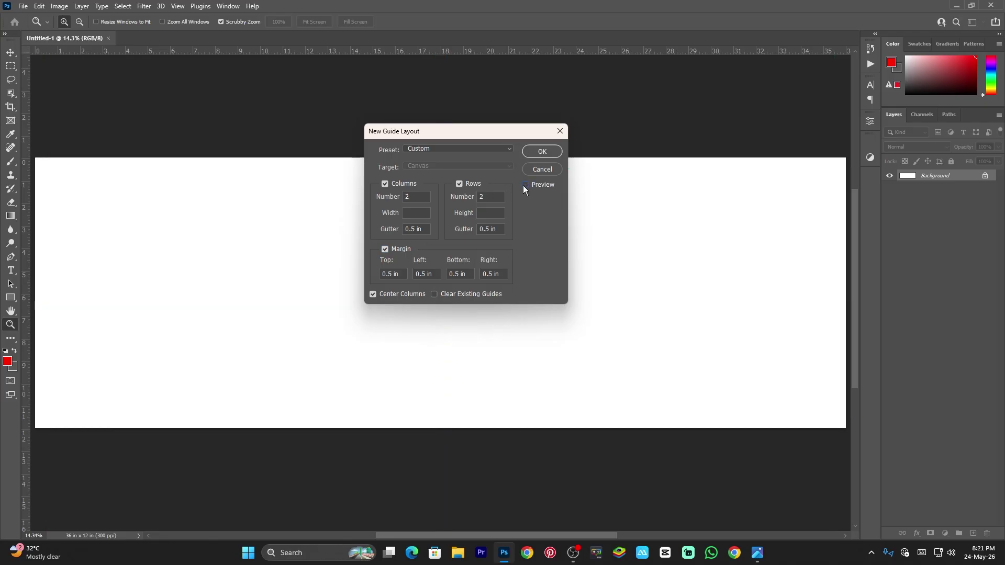
pyautogui.click(524, 185)
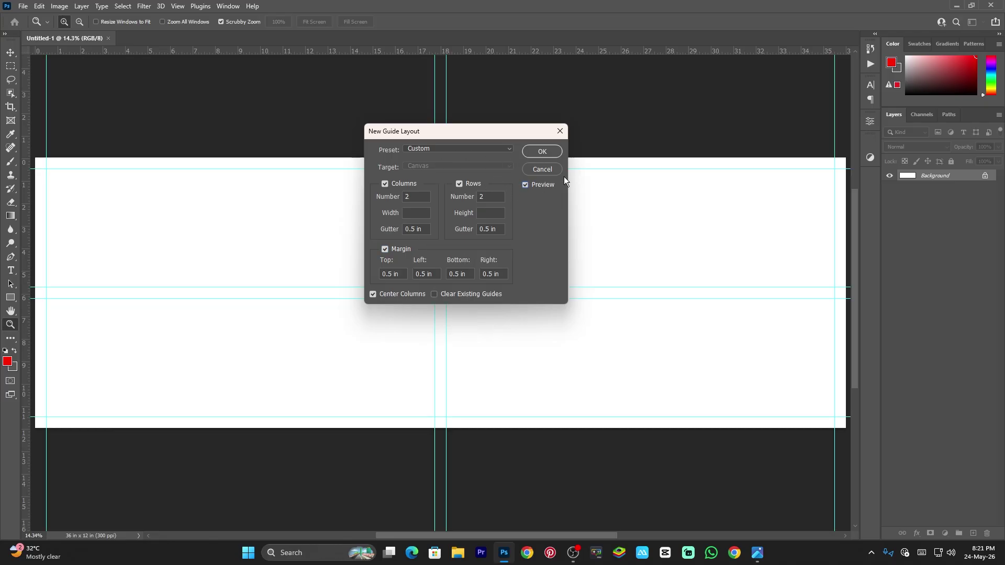
pyautogui.click(541, 151)
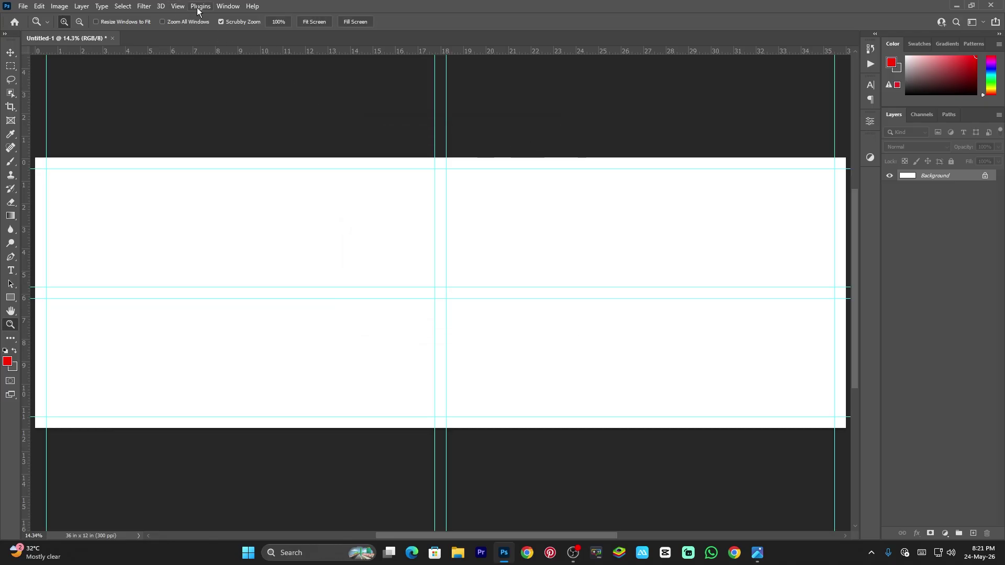
# - Try moving the right-hand centre vertical guide to about 22 in, and undo the move
pyautogui.press('v')
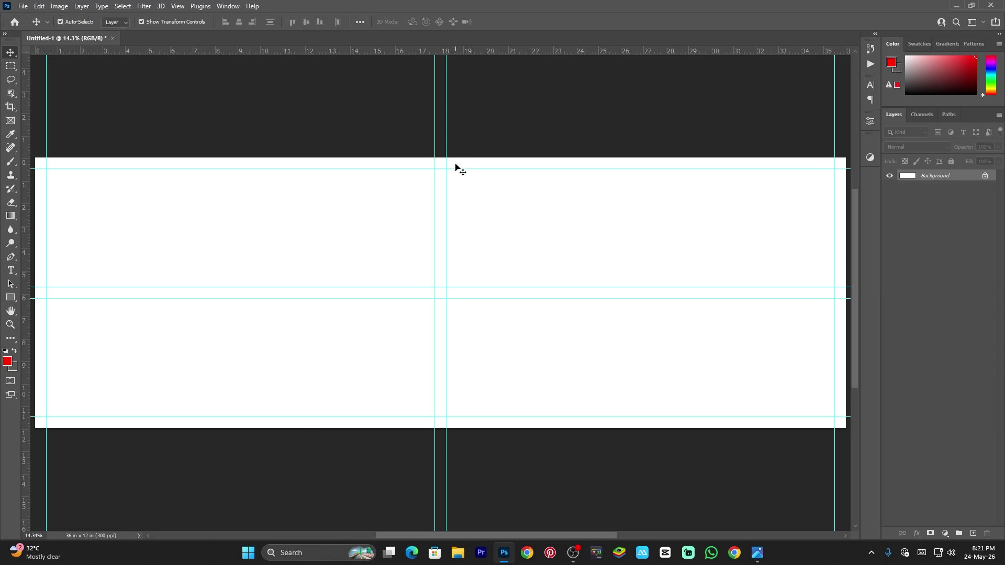
pyautogui.moveTo(446, 143); pyautogui.dragTo(532, 148)
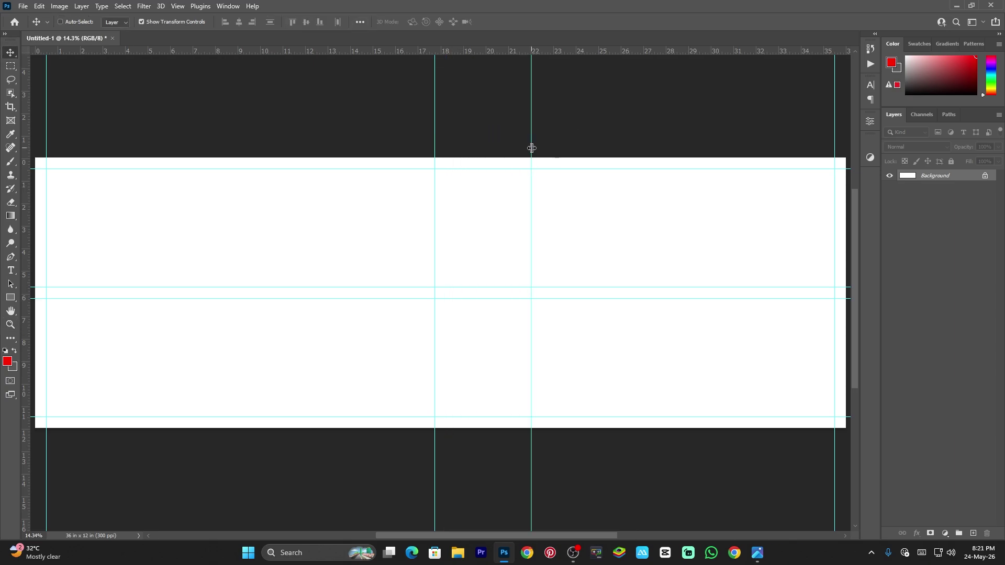
pyautogui.hotkey('ctrl', 'z')
# - Lock the guides against accidental movement
pyautogui.click(177, 6)
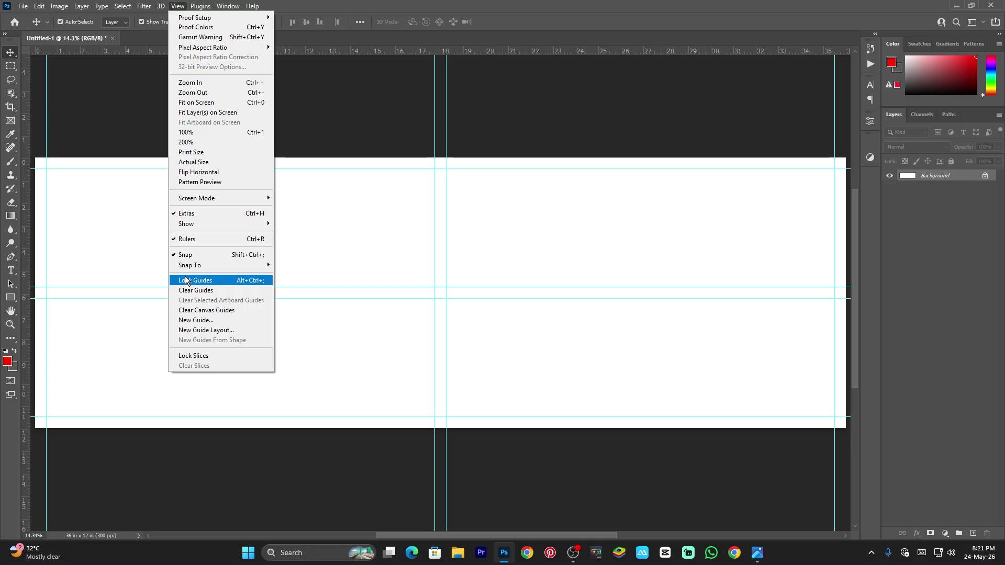
pyautogui.click(252, 281)
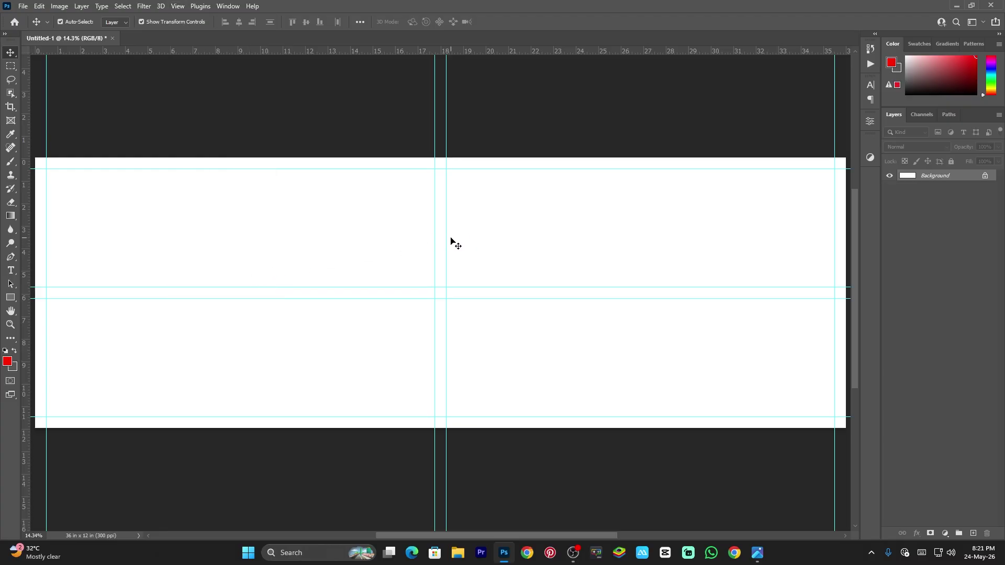
pyautogui.click(585, 232)
pyautogui.press('z')
pyautogui.moveTo(468, 249); pyautogui.dragTo(460, 293)
pyautogui.rightClick(453, 281)
pyautogui.click(462, 287)
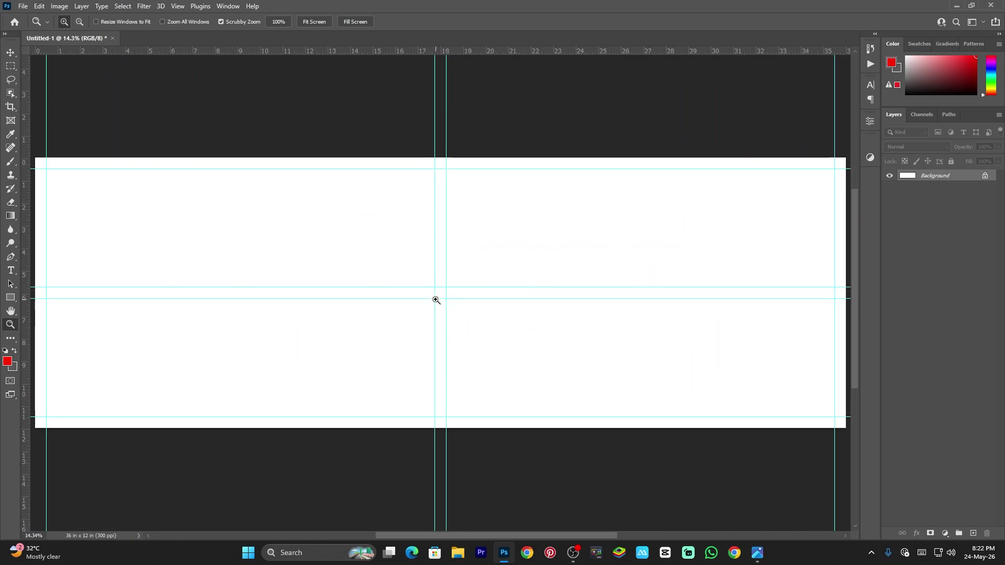
pyautogui.moveTo(440, 293); pyautogui.dragTo(432, 292)
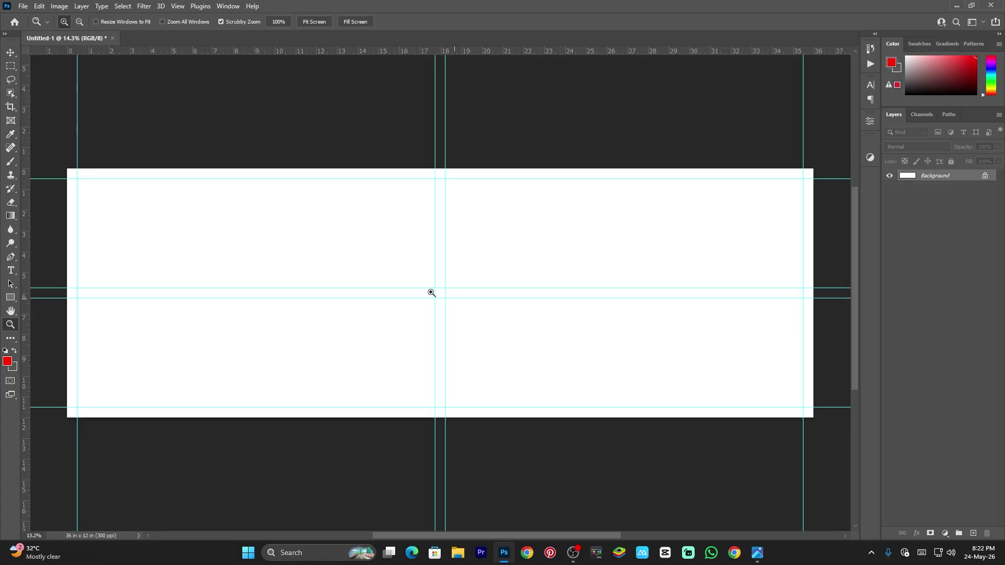
pyautogui.rightClick(431, 292)
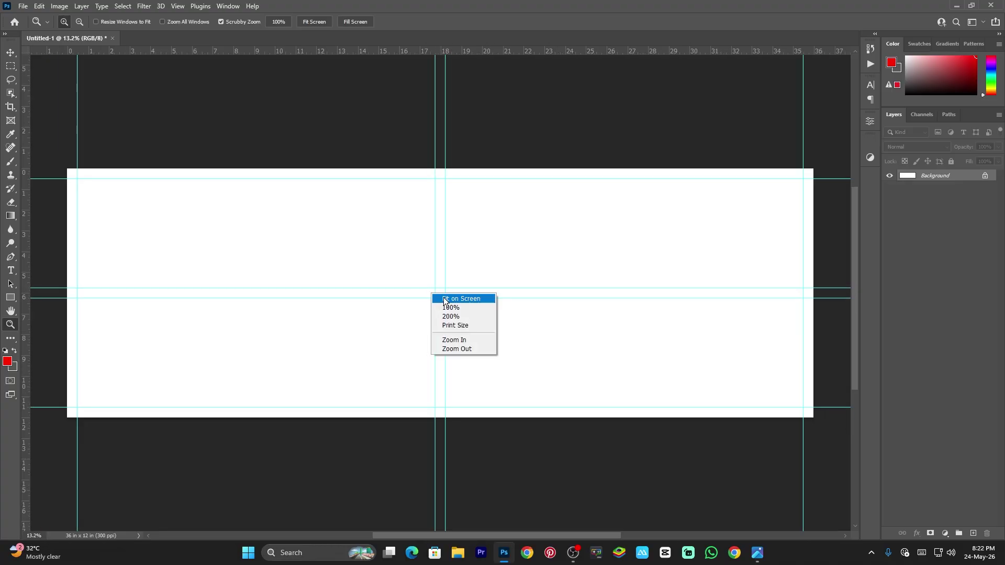
pyautogui.click(442, 299)
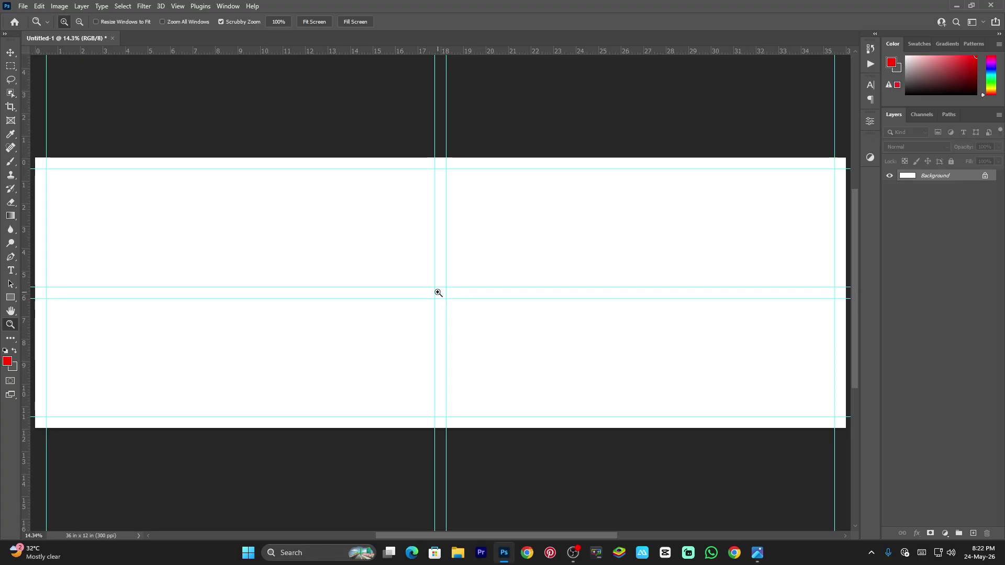
# - Draw a rectangle about 6.57 x 11 in against the right margin, spanning the top and bottom margin guides, and fill it dark gray
pyautogui.press('u')
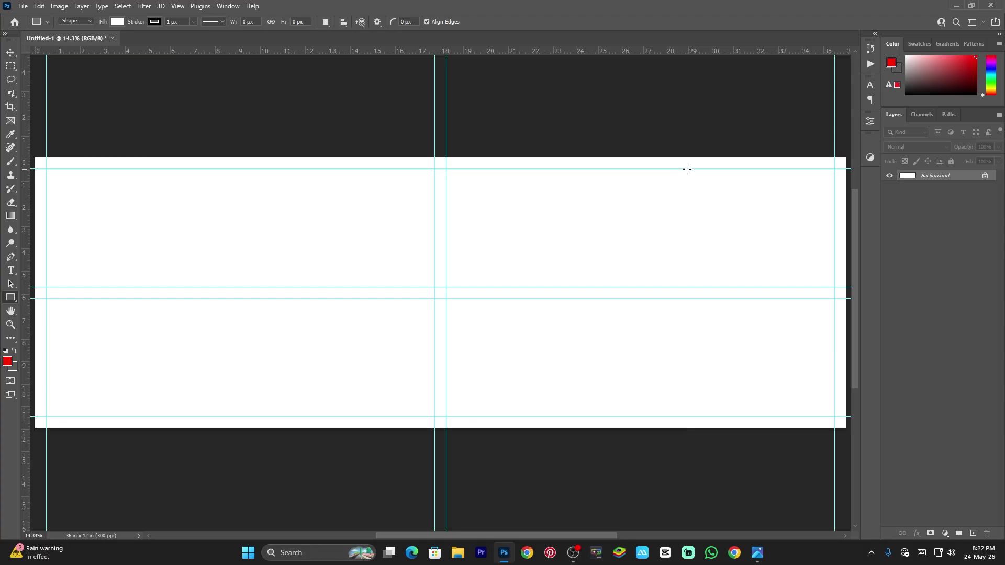
pyautogui.moveTo(687, 168); pyautogui.dragTo(834, 418)
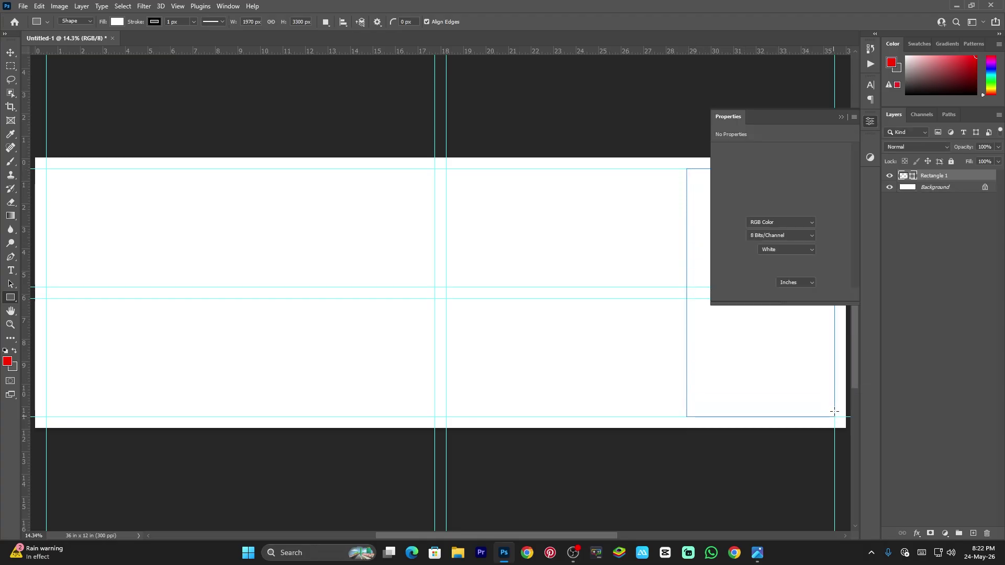
pyautogui.click(753, 227)
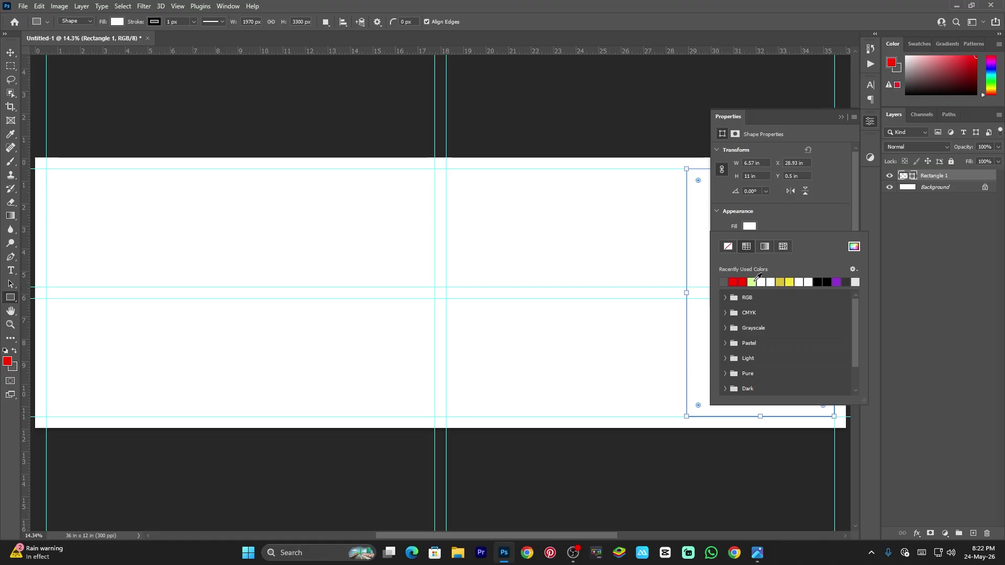
pyautogui.click(849, 283)
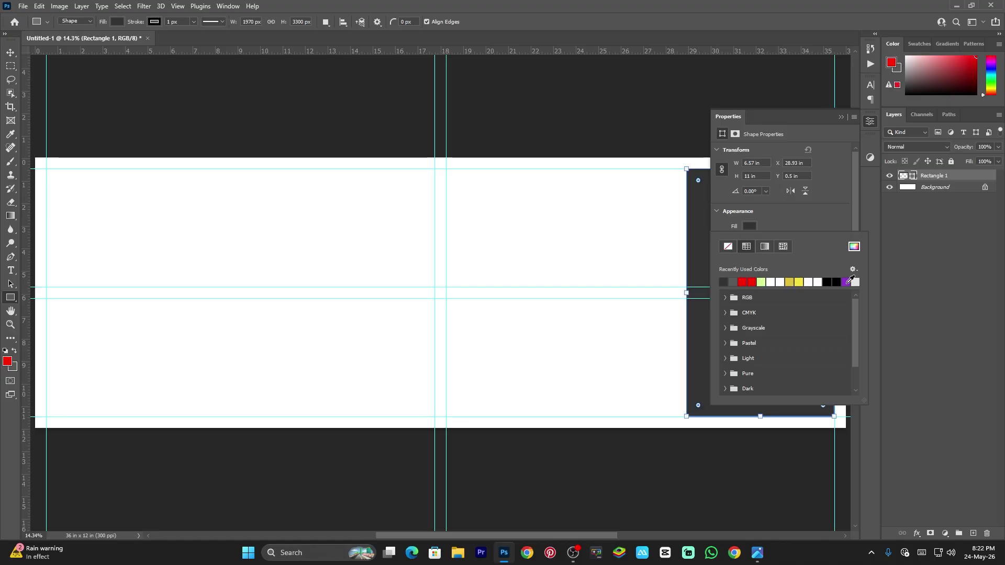
pyautogui.click(749, 229)
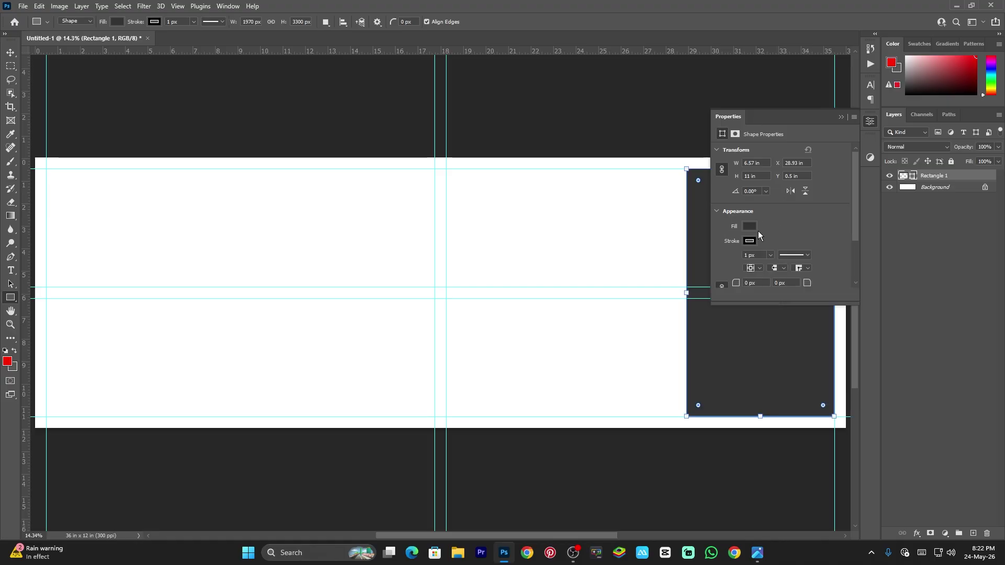
# - Remove the stroke from the dark gray rectangle
pyautogui.click(751, 241)
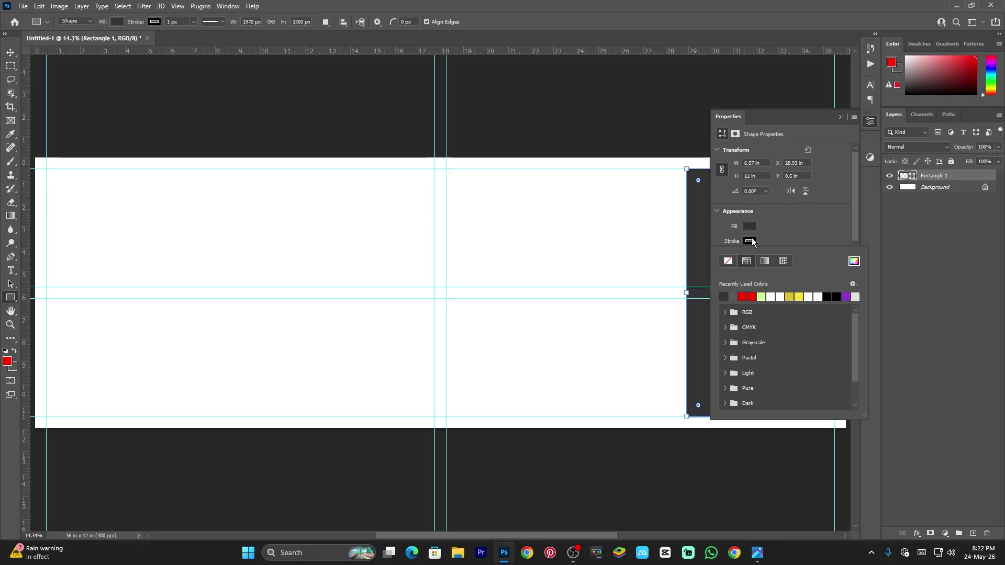
pyautogui.click(729, 261)
pyautogui.click(784, 235)
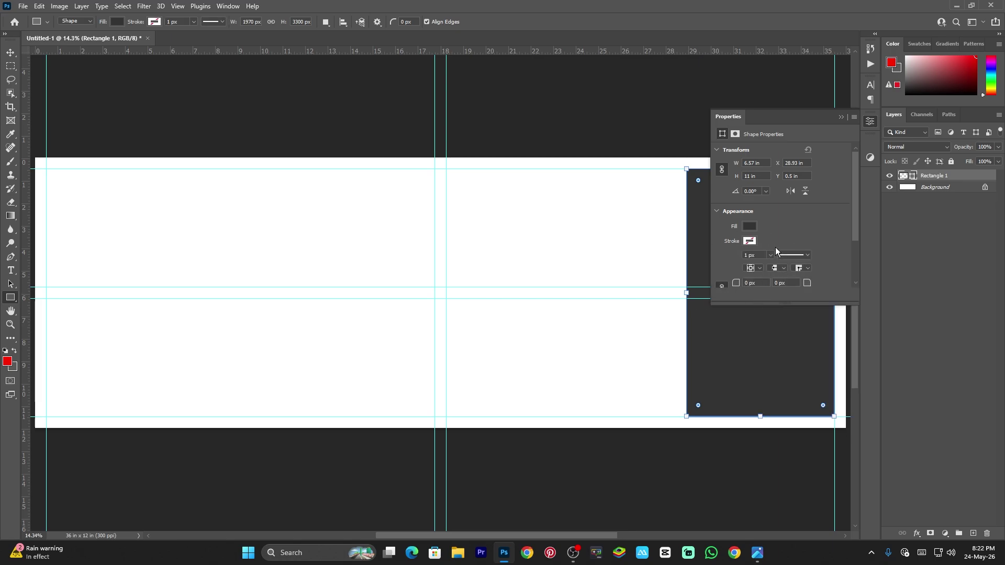
pyautogui.click(842, 117)
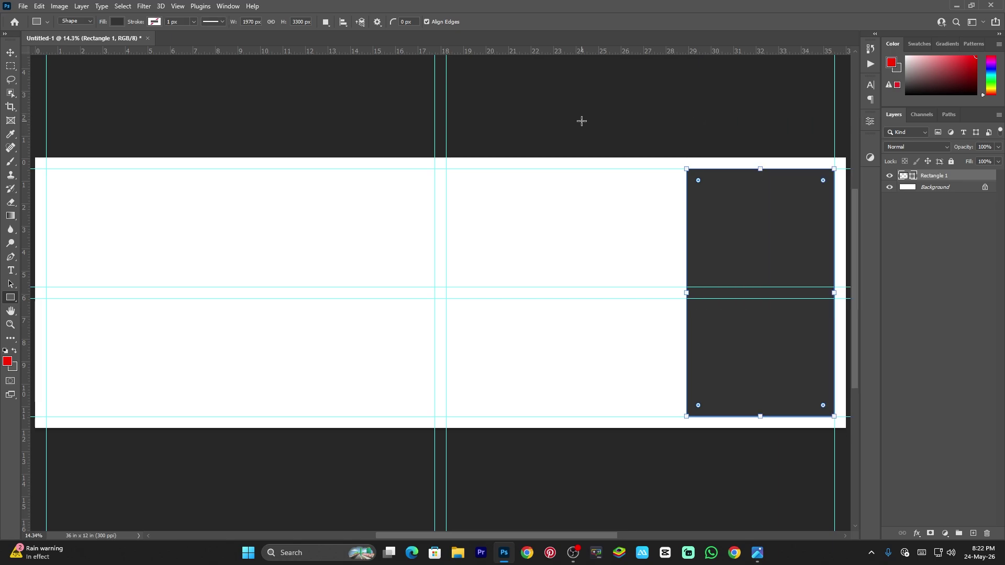
pyautogui.click(504, 197)
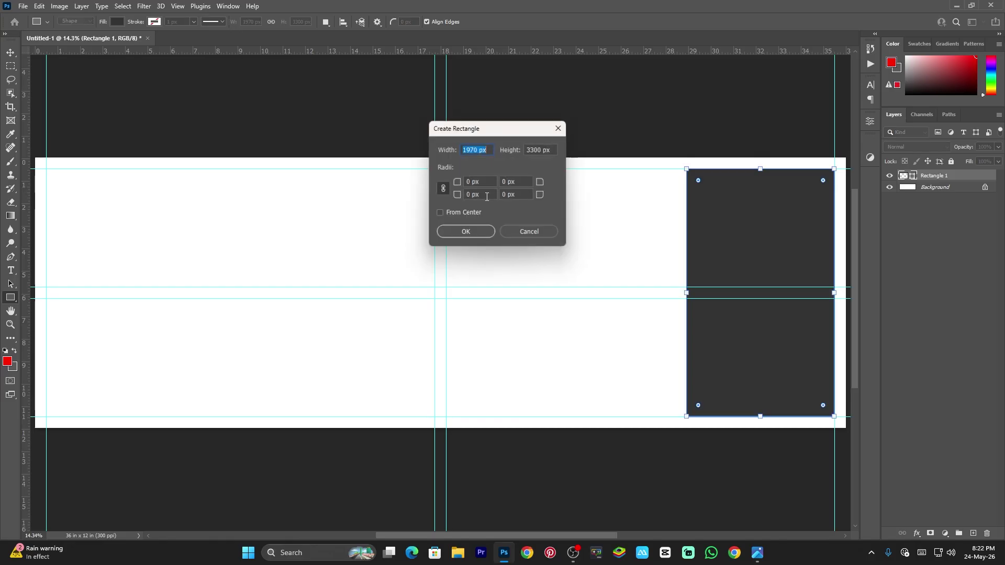
pyautogui.click(526, 234)
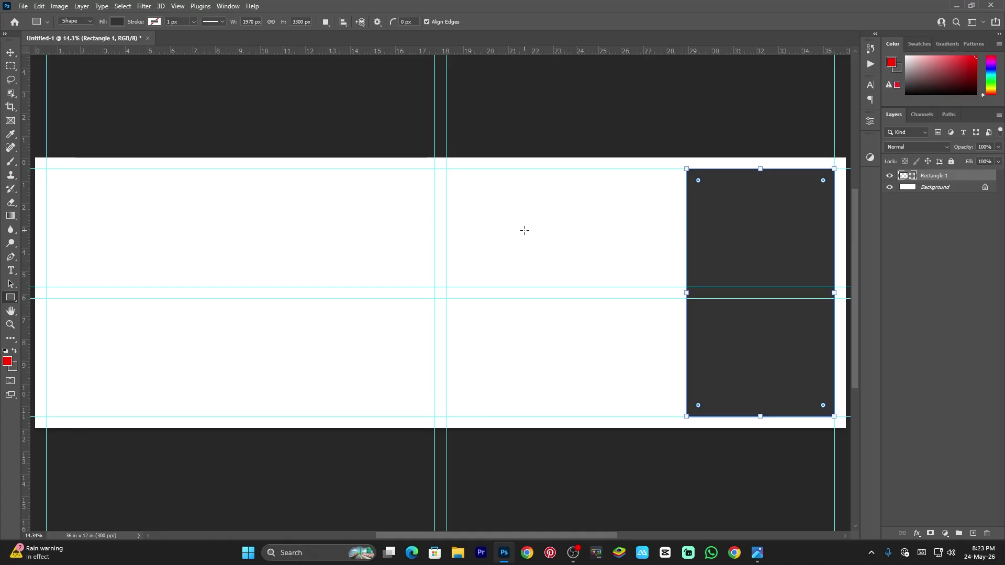
pyautogui.press('v')
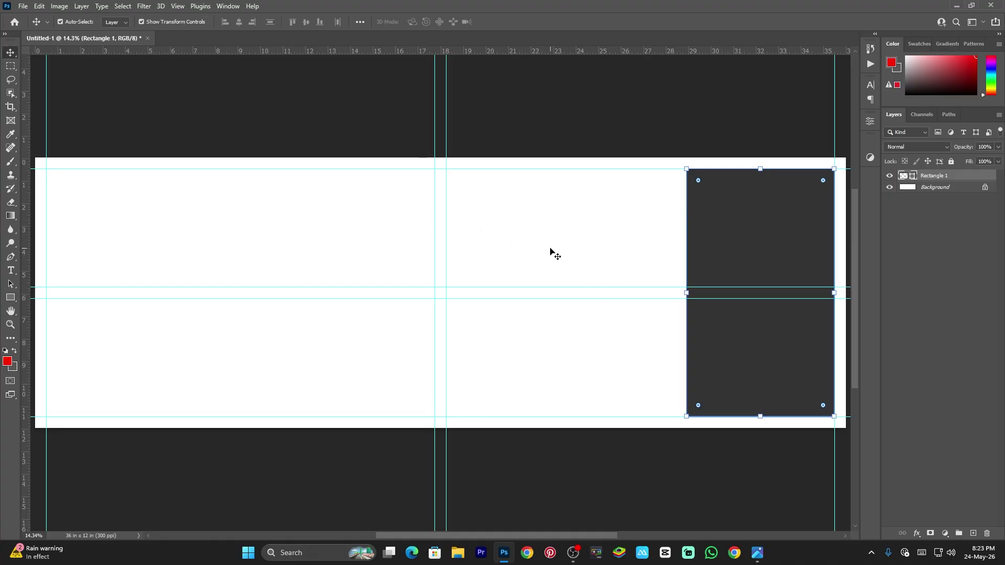
pyautogui.press('z')
pyautogui.rightClick(542, 230)
pyautogui.press('Escape')
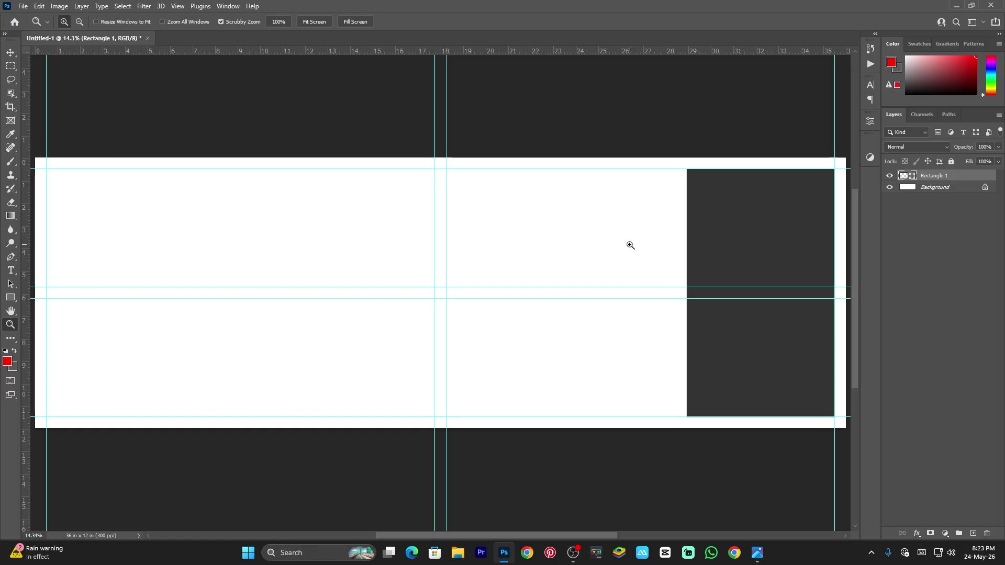
# - Duplicate the rectangle to about X 19.45 in and shrink the copy to about 1.72 in high, keeping its base on the bottom margin guide
pyautogui.press('v')
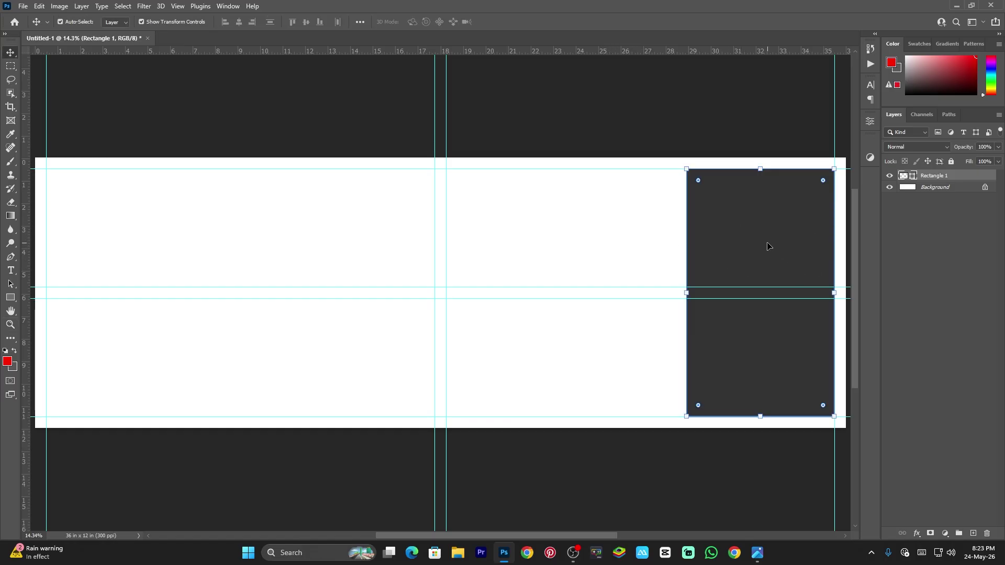
pyautogui.moveTo(766, 245); pyautogui.dragTo(549, 243)
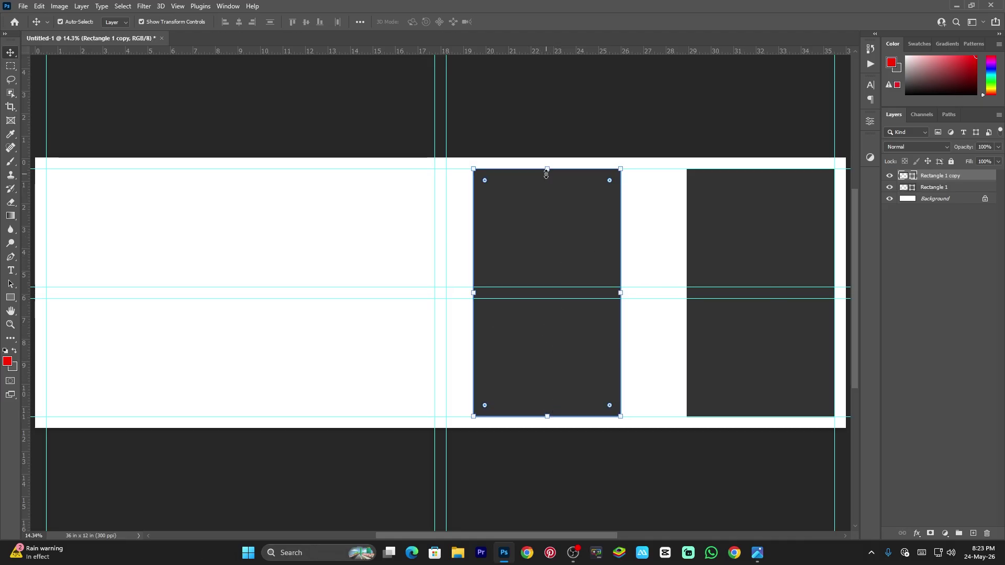
pyautogui.moveTo(547, 169); pyautogui.dragTo(611, 383)
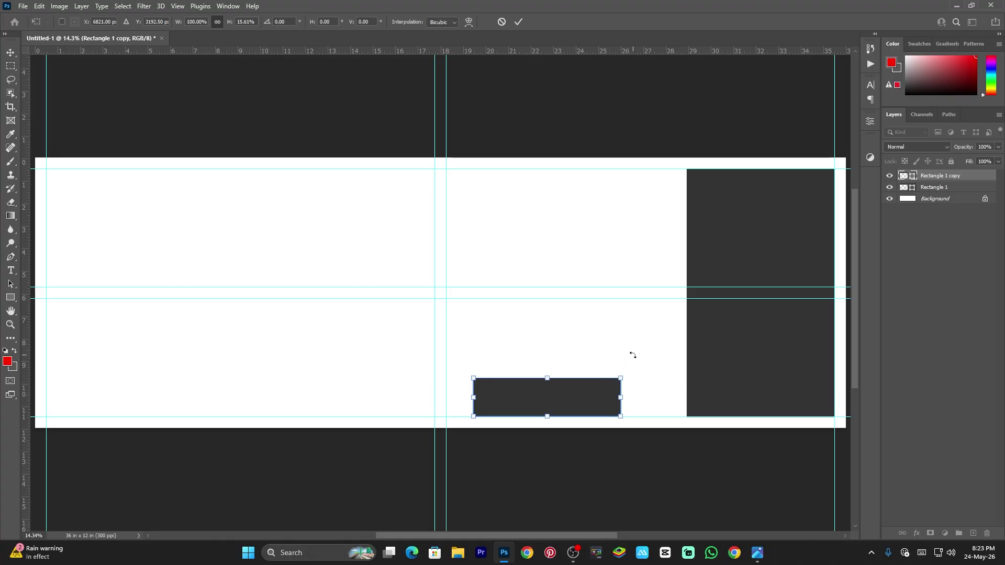
pyautogui.press('Return')
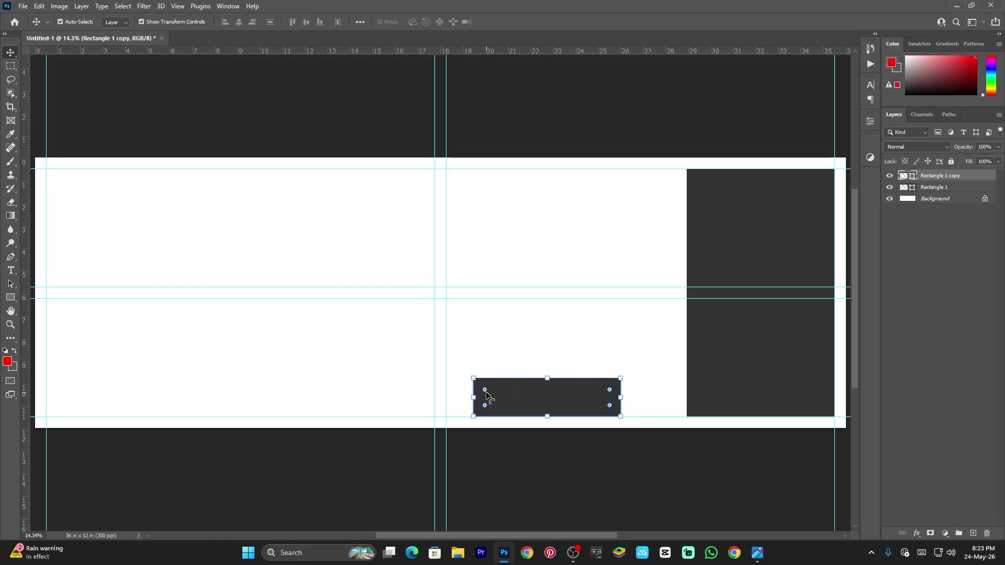
# - Unlink the small rectangle's corner radii and enter 10 in for its upper-left corner
pyautogui.moveTo(486, 393); pyautogui.dragTo(440, 372)
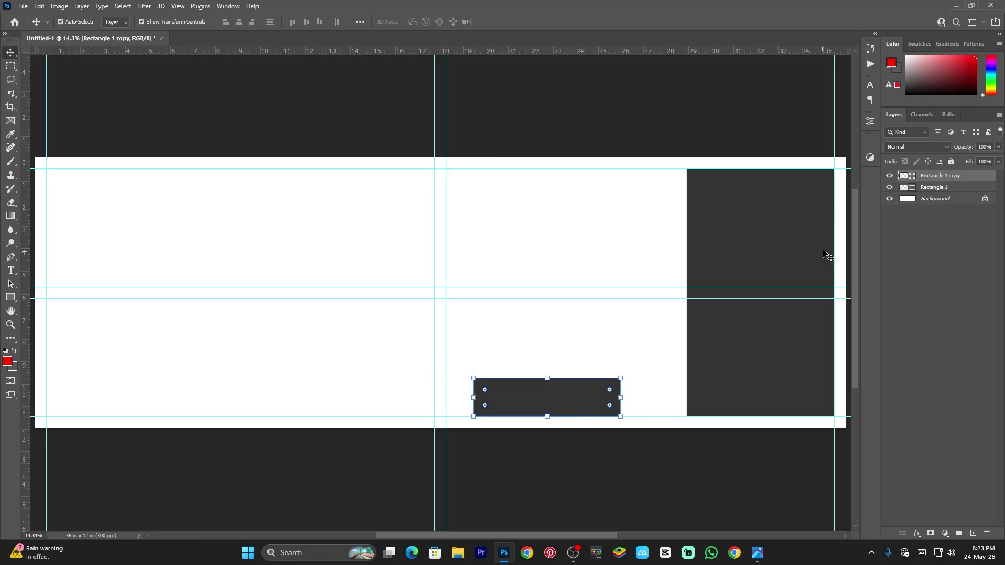
pyautogui.click(871, 121)
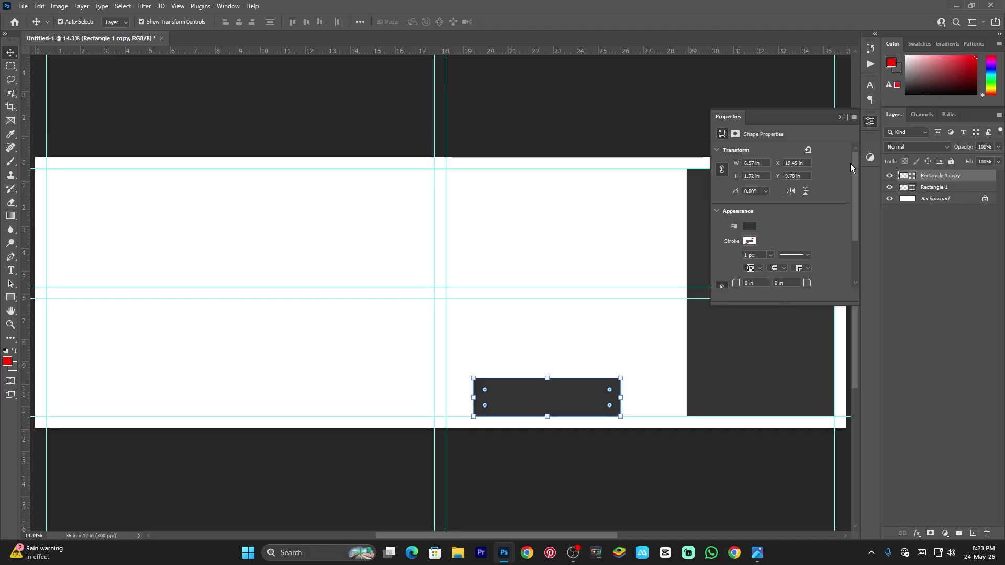
pyautogui.moveTo(852, 235); pyautogui.dragTo(853, 283)
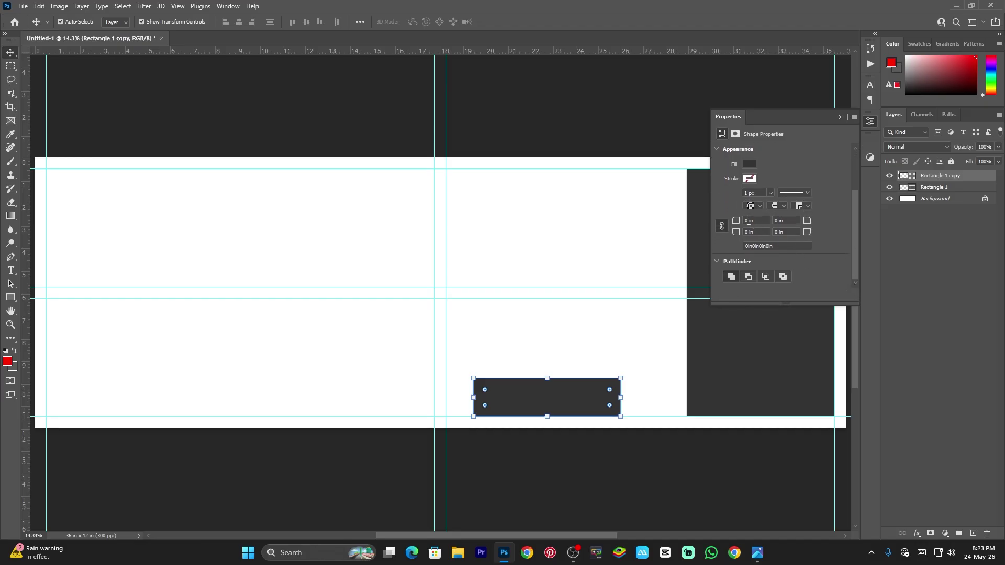
pyautogui.click(722, 226)
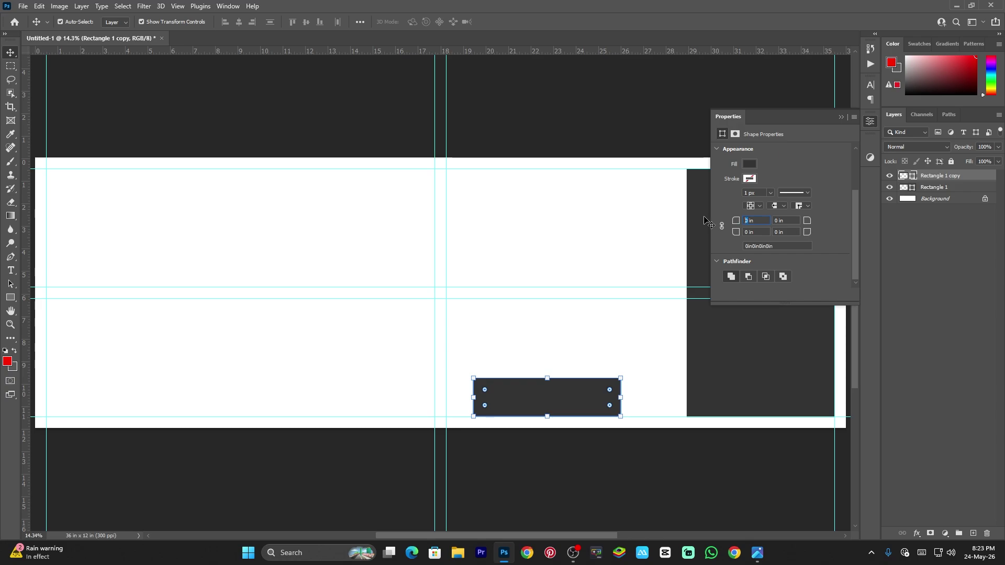
pyautogui.write('10')
pyautogui.press('Tab')
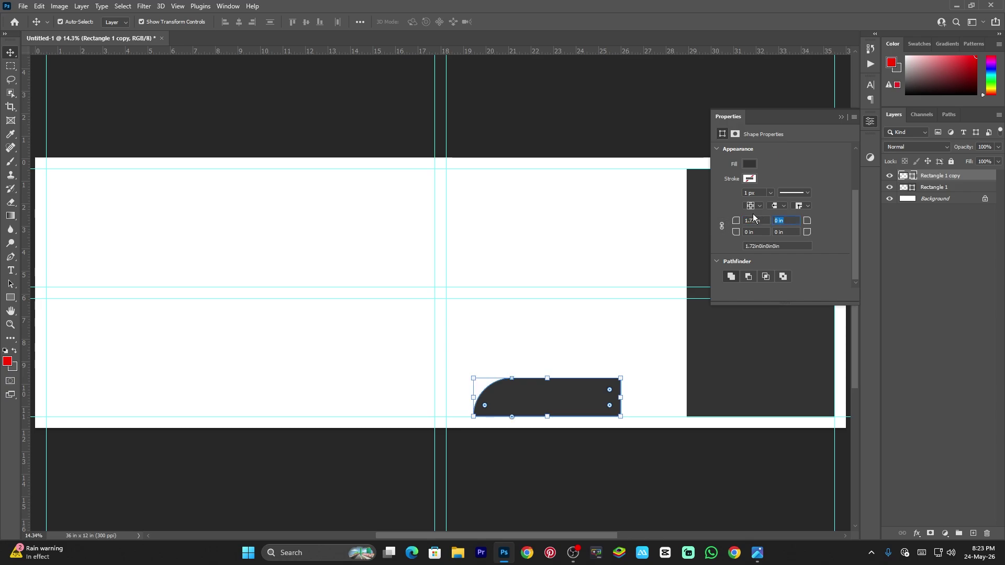
# - Set the small rectangle's upper-left and upper-right corner radii to 0.5 in each, leaving the lower corners square
pyautogui.doubleClick(756, 220)
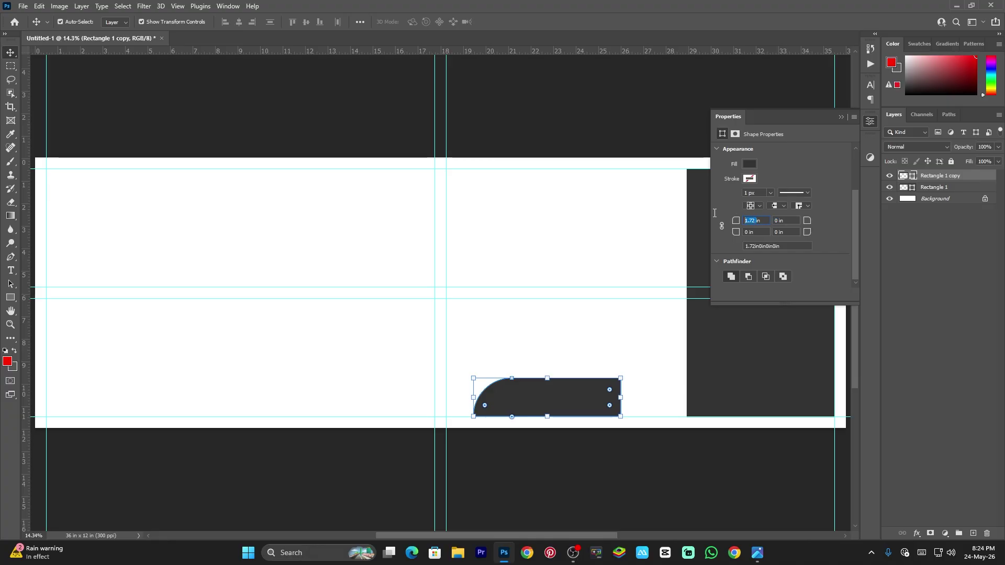
pyautogui.write('5')
pyautogui.write('.5')
pyautogui.click(796, 221)
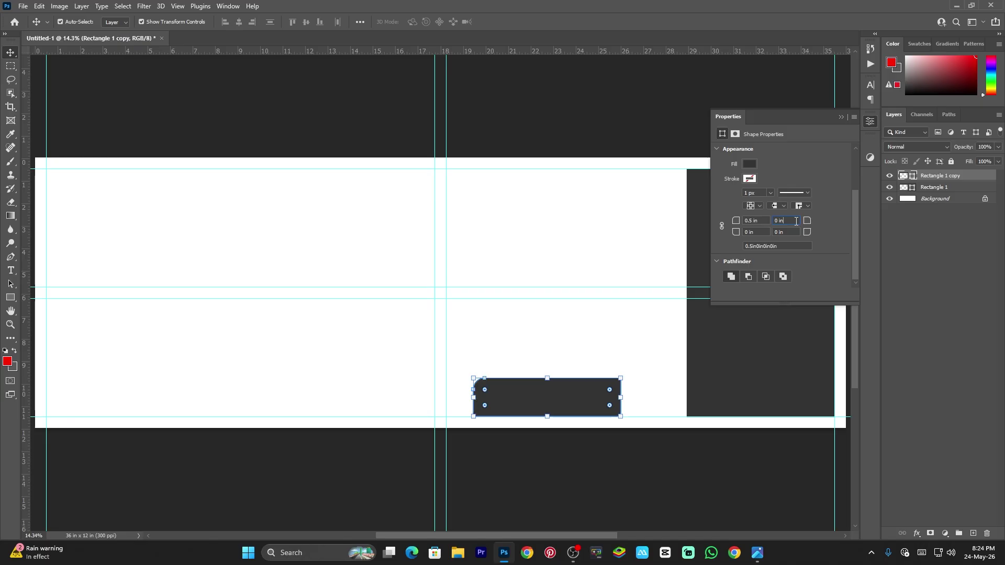
pyautogui.moveTo(793, 221); pyautogui.dragTo(730, 224)
pyautogui.write('0.5')
pyautogui.press('Return')
pyautogui.press('Return')
pyautogui.click(549, 357)
# - Adjust the small rectangle's two upper corner radii freehand to about 0.49 in
pyautogui.press('z')
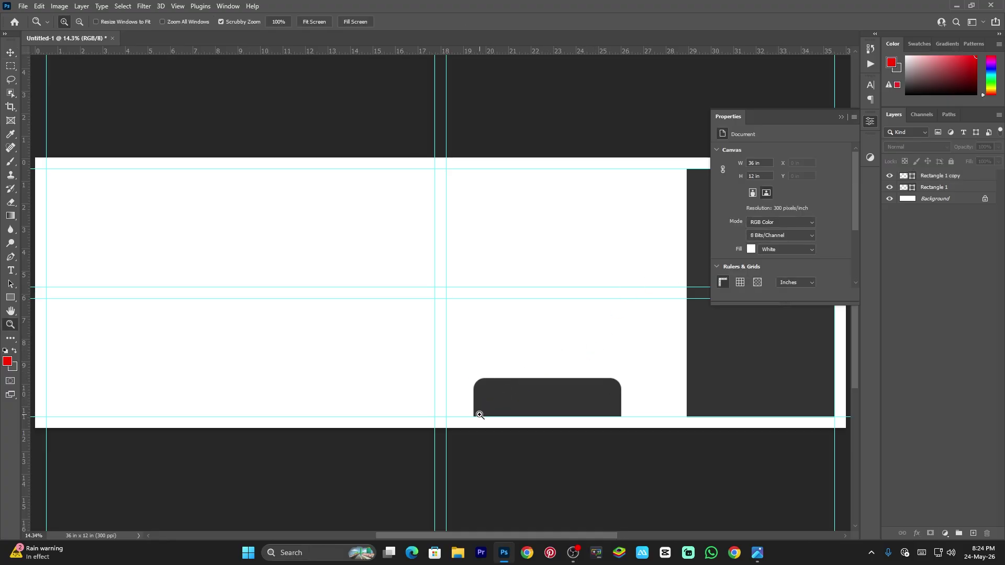
pyautogui.moveTo(547, 392); pyautogui.dragTo(476, 394)
pyautogui.press('v')
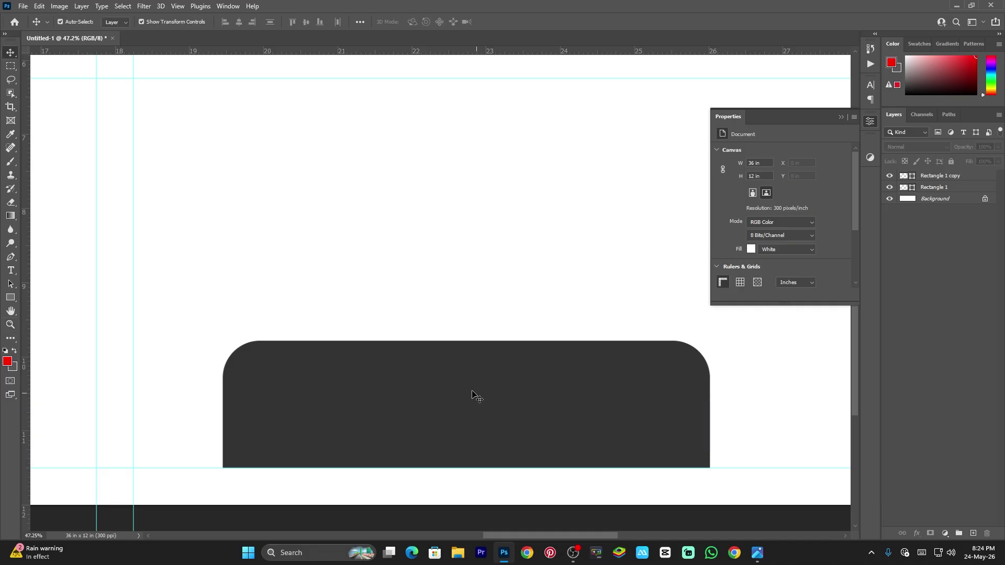
pyautogui.click(473, 395)
pyautogui.moveTo(262, 382)
pyautogui.mouseDown()
pyautogui.moveTo(234, 373)
pyautogui.moveTo(248, 381)
pyautogui.mouseUp()
pyautogui.click(790, 444)
pyautogui.click(662, 384)
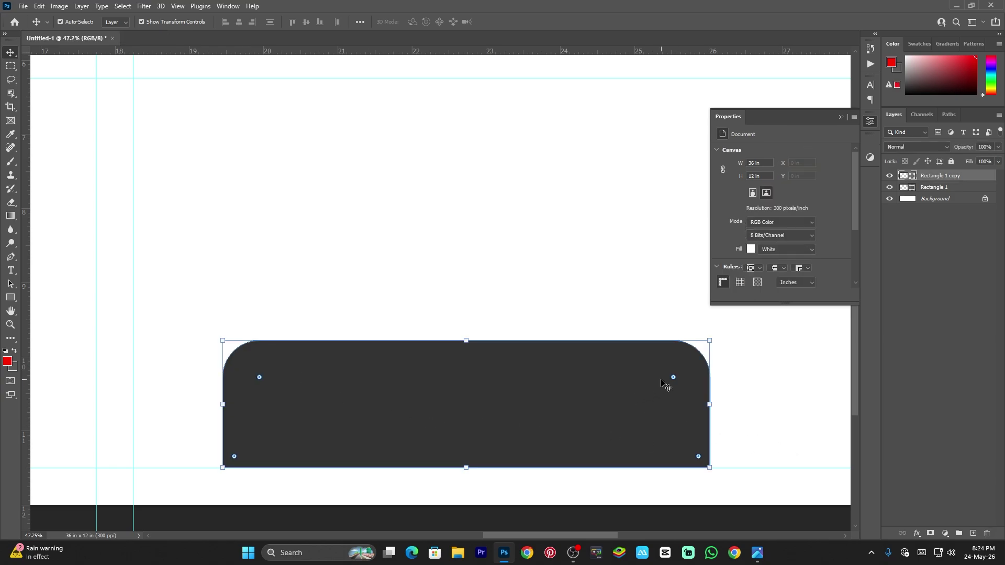
# - Set the small rectangle's upper-left and upper-right corner radii to 0.8 in each
pyautogui.scroll(-2, 789, 262)
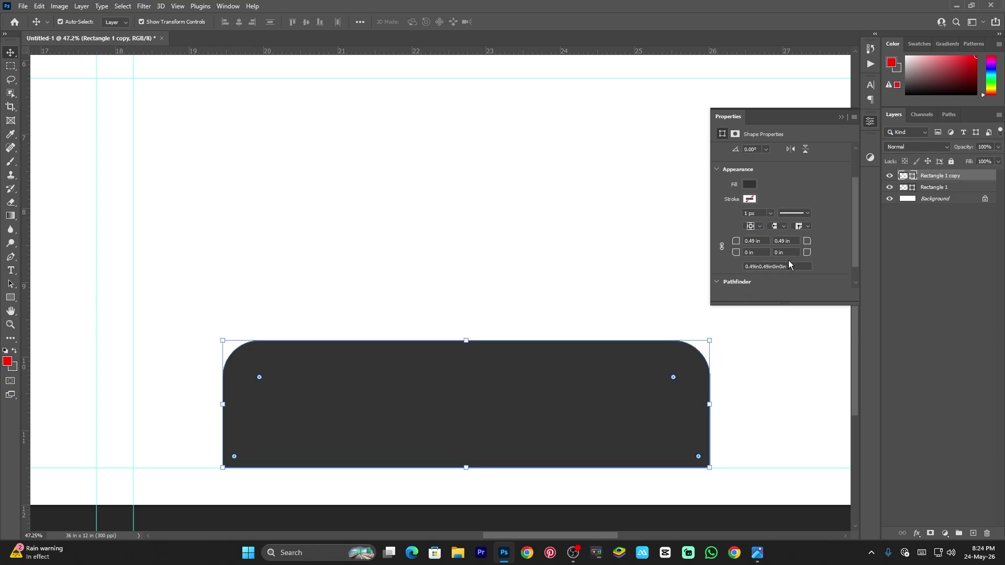
pyautogui.doubleClick(754, 241)
pyautogui.write('0.8')
pyautogui.press('Tab')
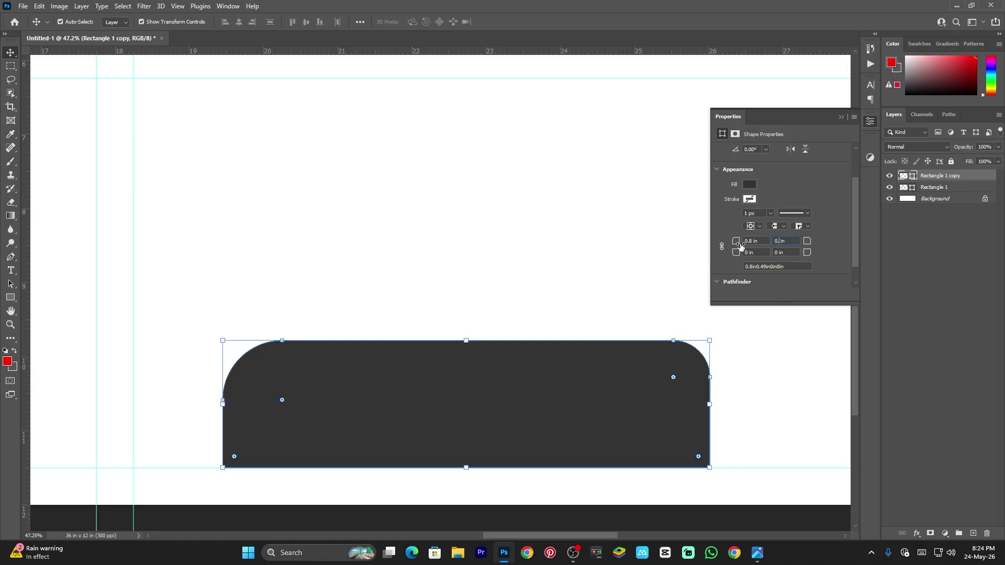
pyautogui.write('8')
pyautogui.press('Return')
pyautogui.click(636, 257)
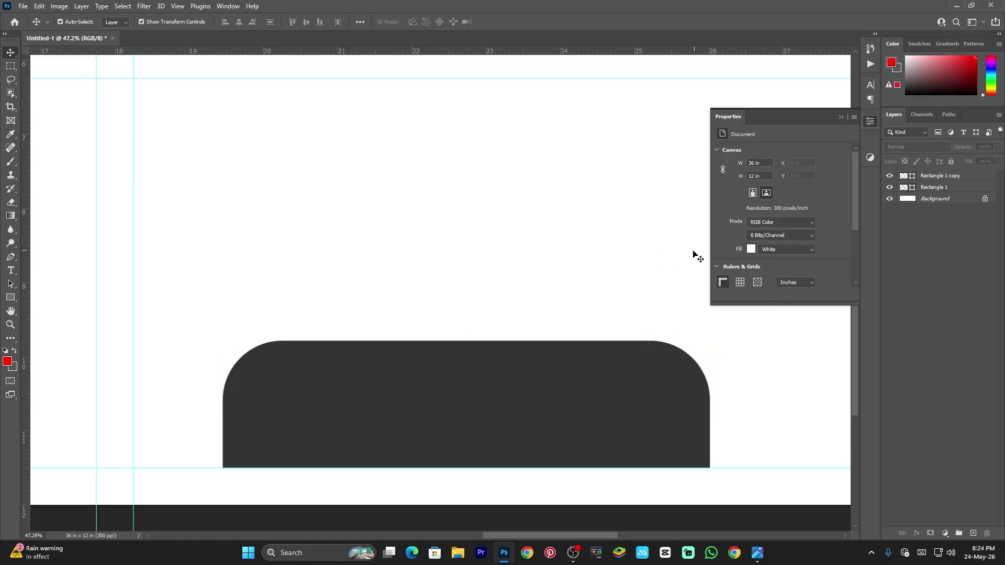
pyautogui.click(842, 116)
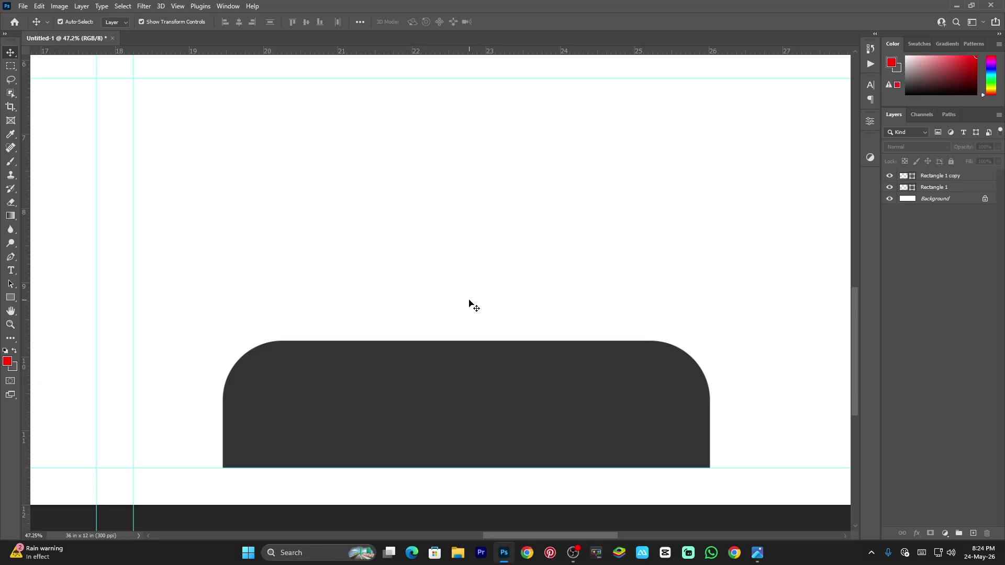
# - Examine the individual corner radius settings of the small rounded shape
pyautogui.press('z')
pyautogui.moveTo(496, 291); pyautogui.dragTo(462, 303)
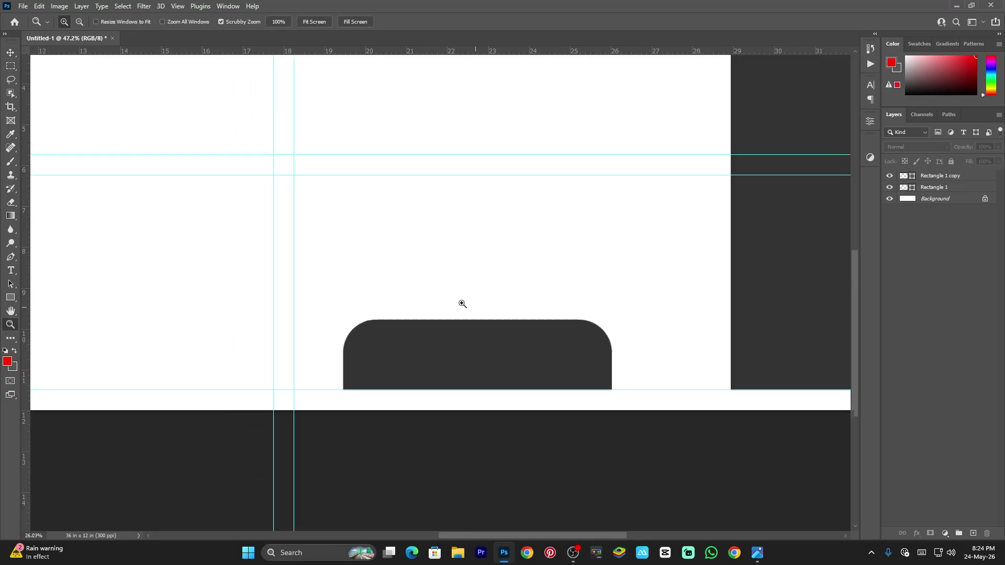
pyautogui.click(872, 124)
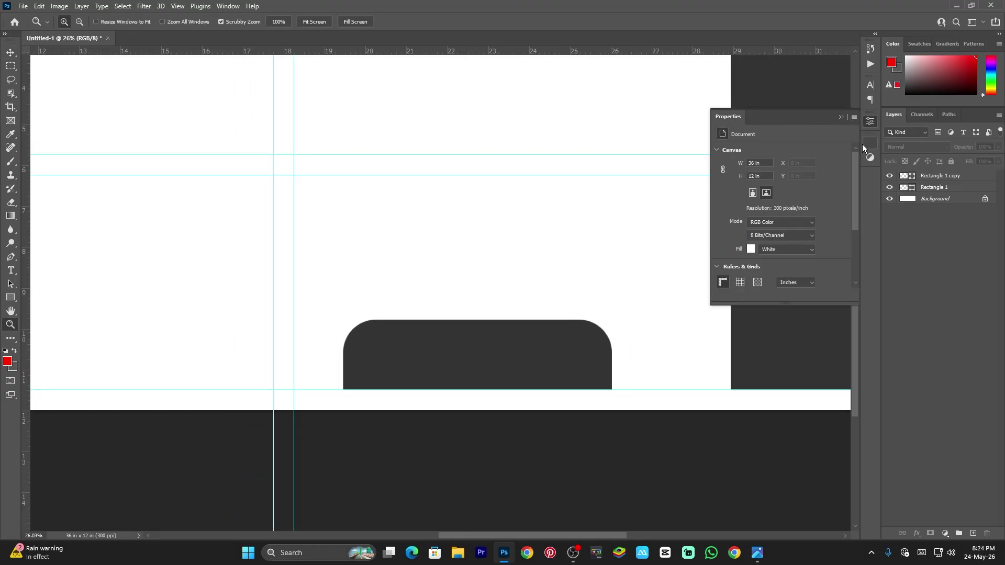
pyautogui.press('v')
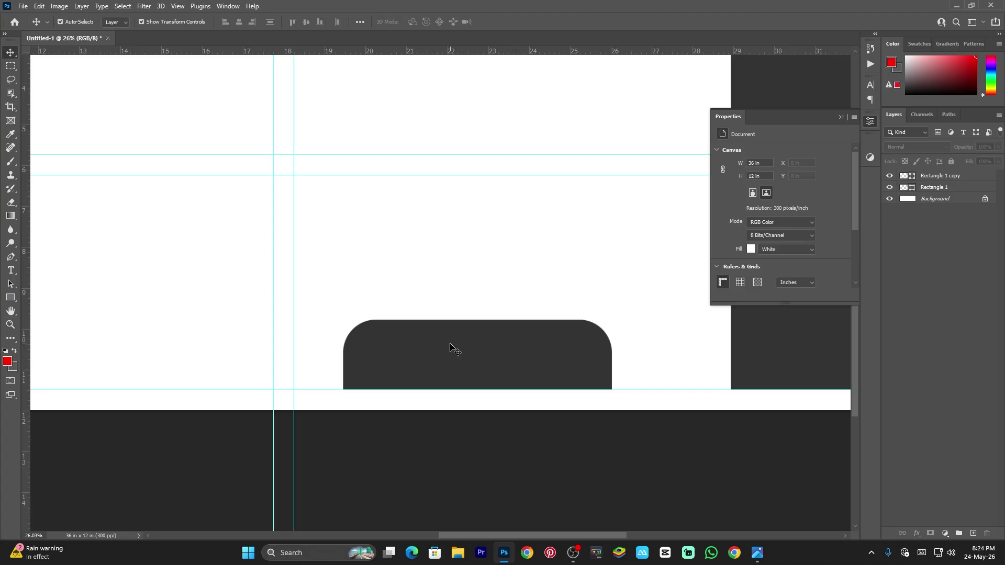
pyautogui.click(450, 347)
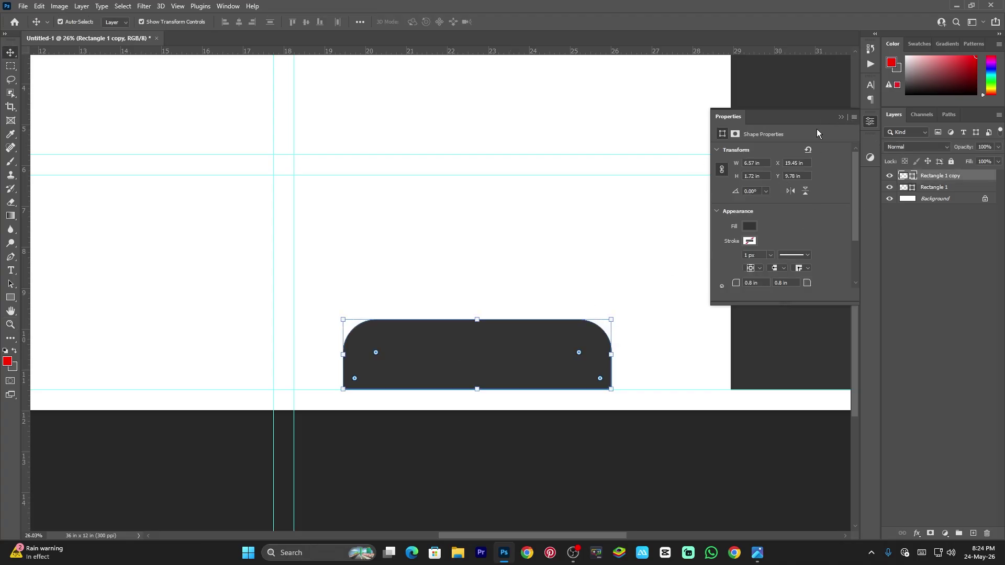
pyautogui.scroll(-3, 812, 181)
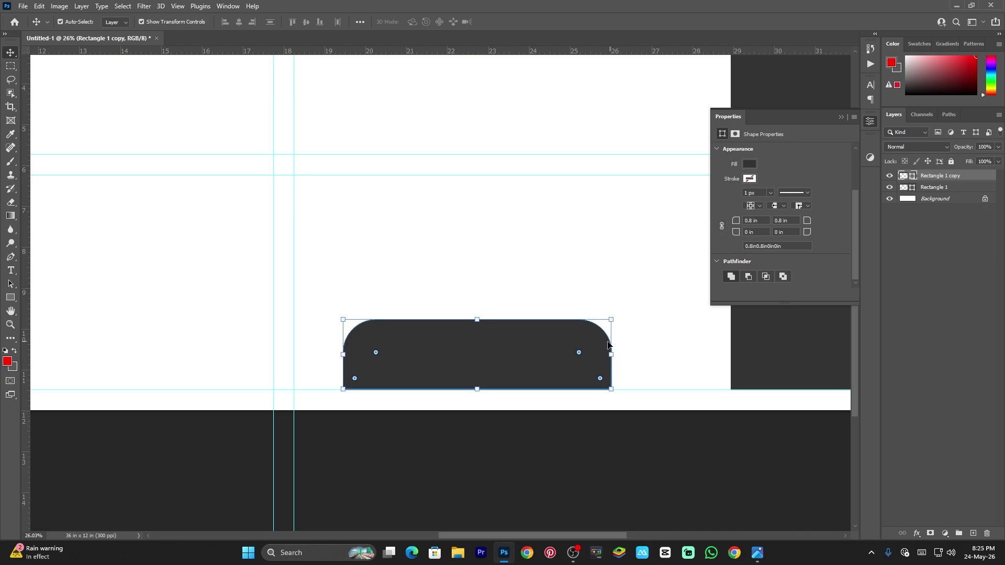
pyautogui.click(842, 117)
# - Duplicate the tall rectangle, align the copy above the small rounded shape at the canvas's upper edge, and shorten it to about 63% height
pyautogui.click(790, 249)
pyautogui.press('z')
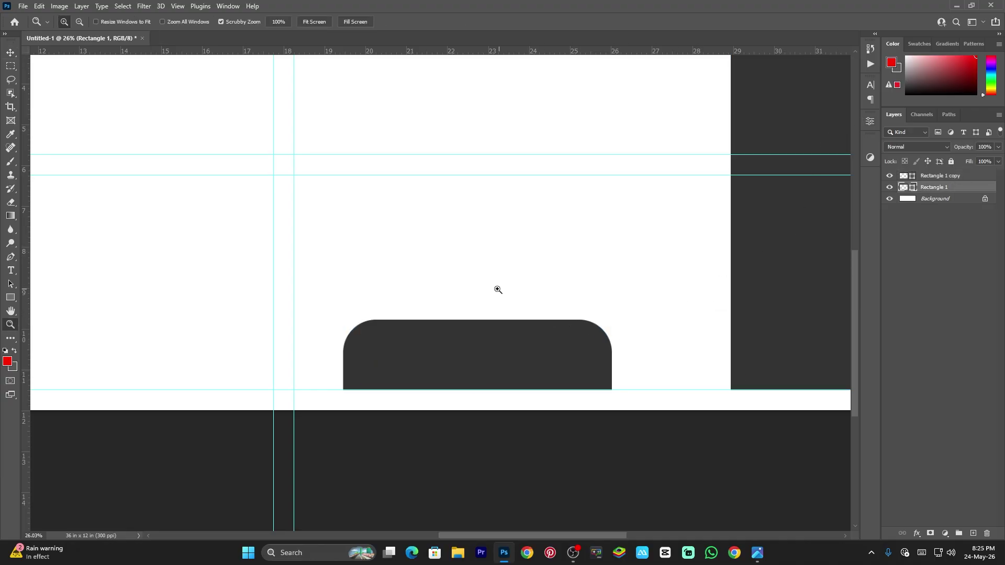
pyautogui.moveTo(496, 287); pyautogui.dragTo(449, 303)
pyautogui.moveTo(422, 261); pyautogui.dragTo(419, 288)
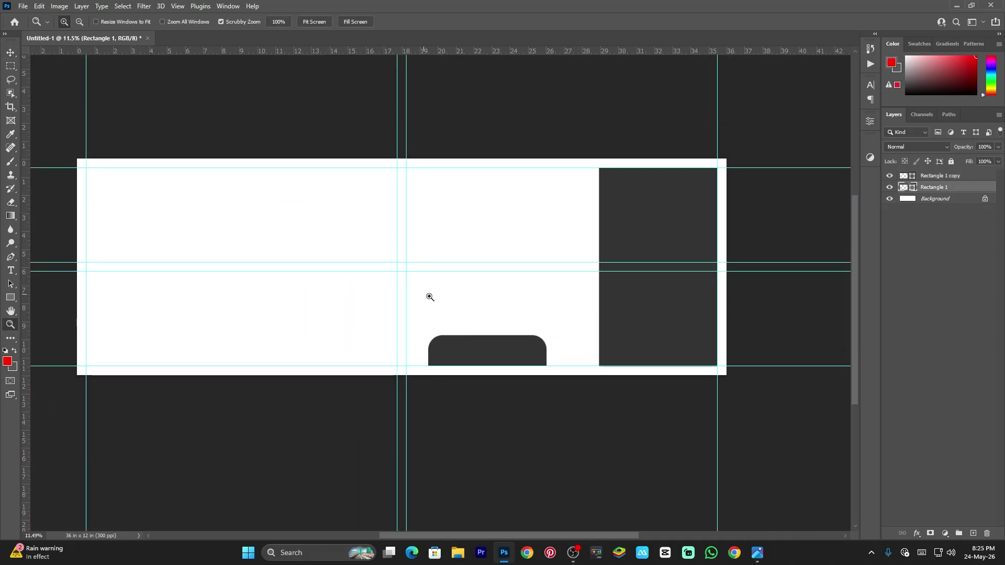
pyautogui.press('v')
pyautogui.click(660, 296)
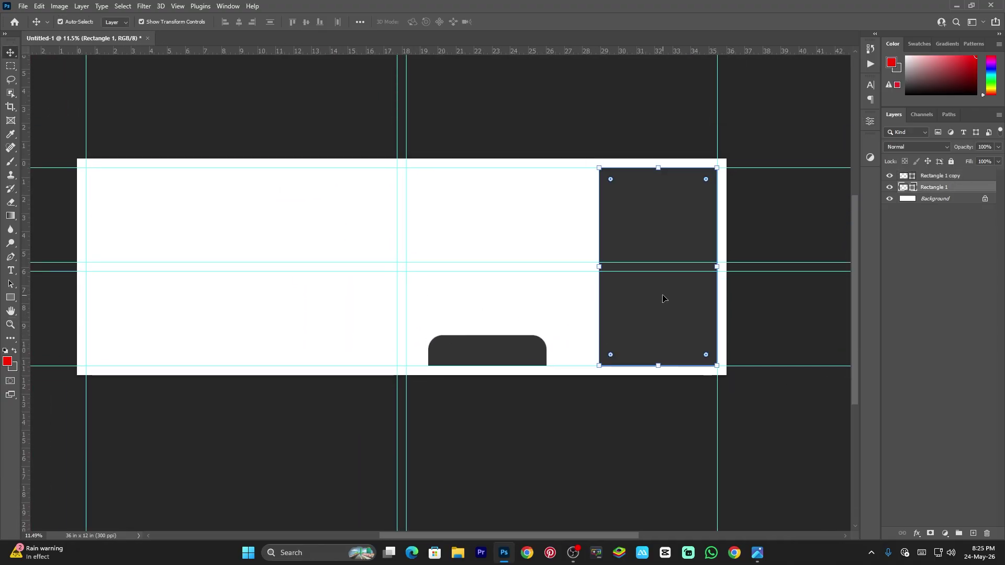
pyautogui.moveTo(662, 297); pyautogui.dragTo(494, 289)
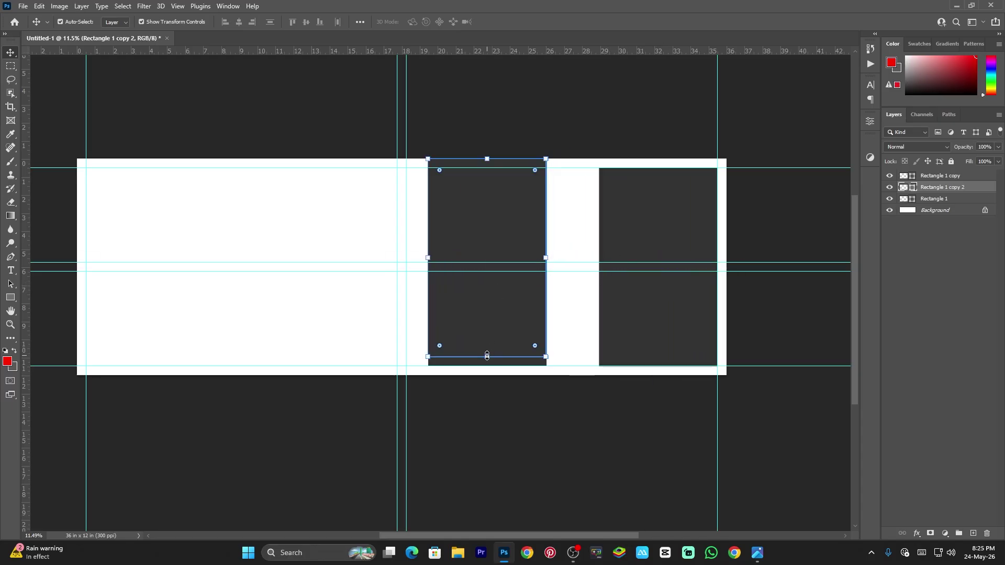
pyautogui.moveTo(486, 356); pyautogui.dragTo(496, 283)
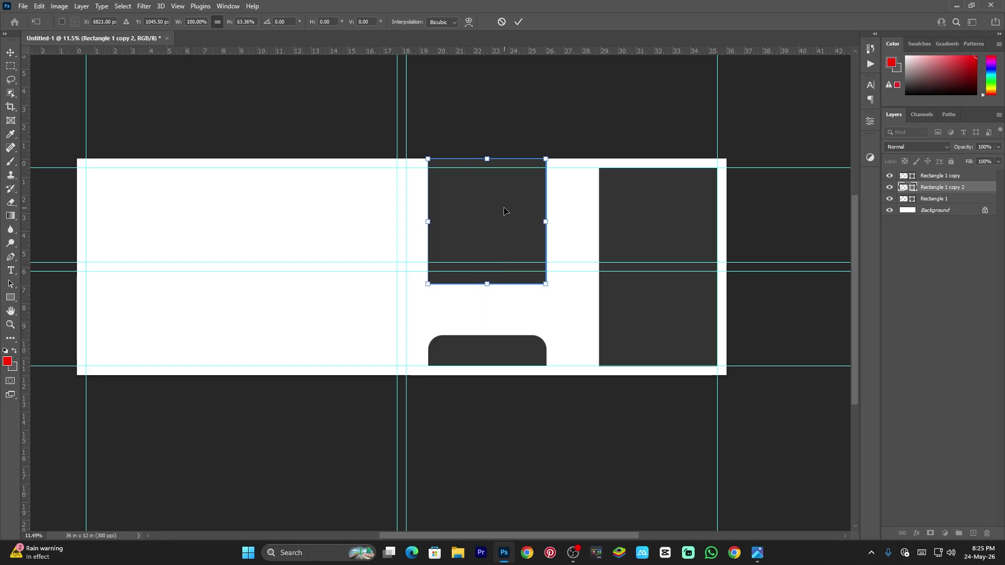
pyautogui.press('Return')
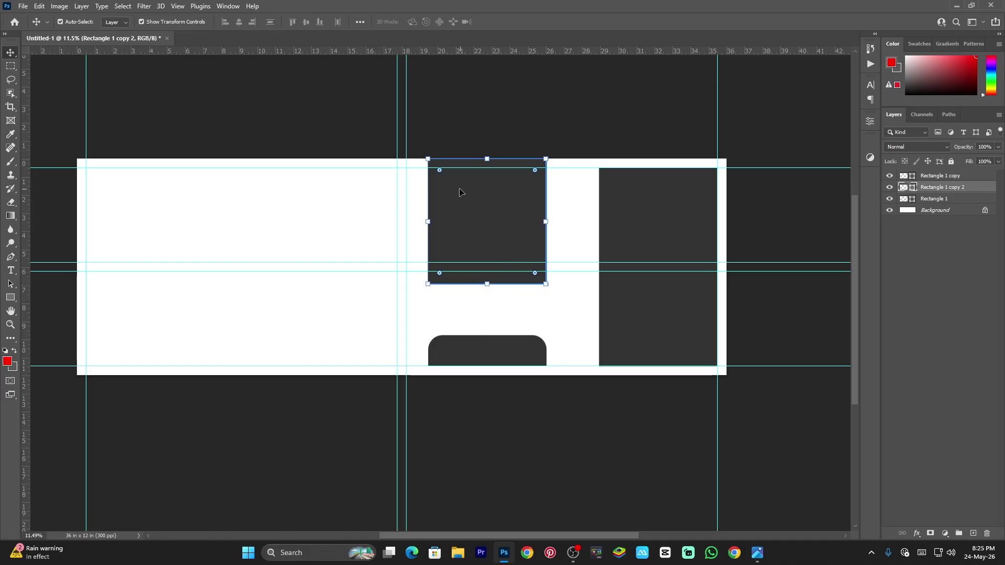
# - Round the shortened copy's upper-left corner to about 3.3 in and its upper-right corner to match, forming an arch
pyautogui.click(870, 121)
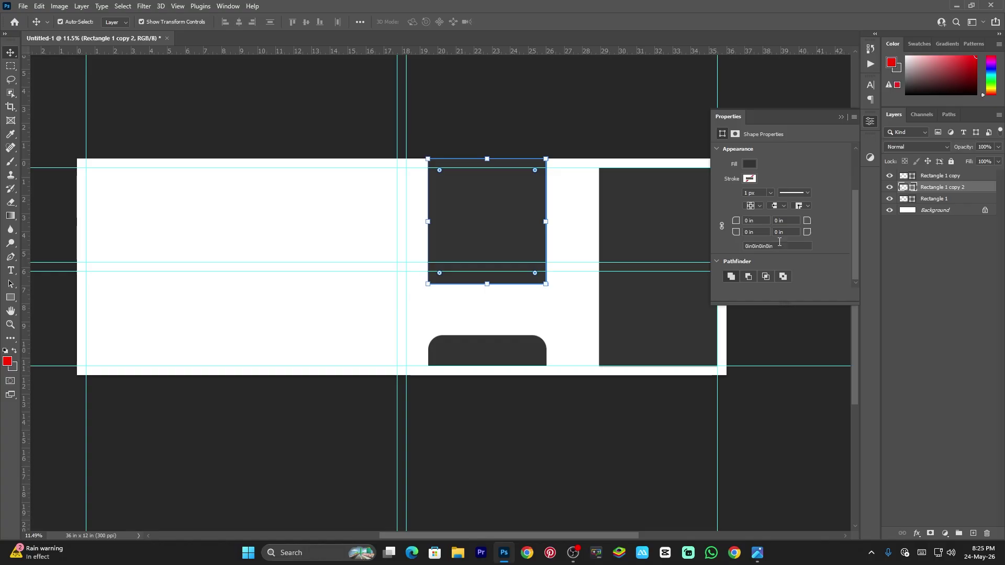
pyautogui.click(722, 226)
pyautogui.moveTo(737, 225); pyautogui.dragTo(673, 230)
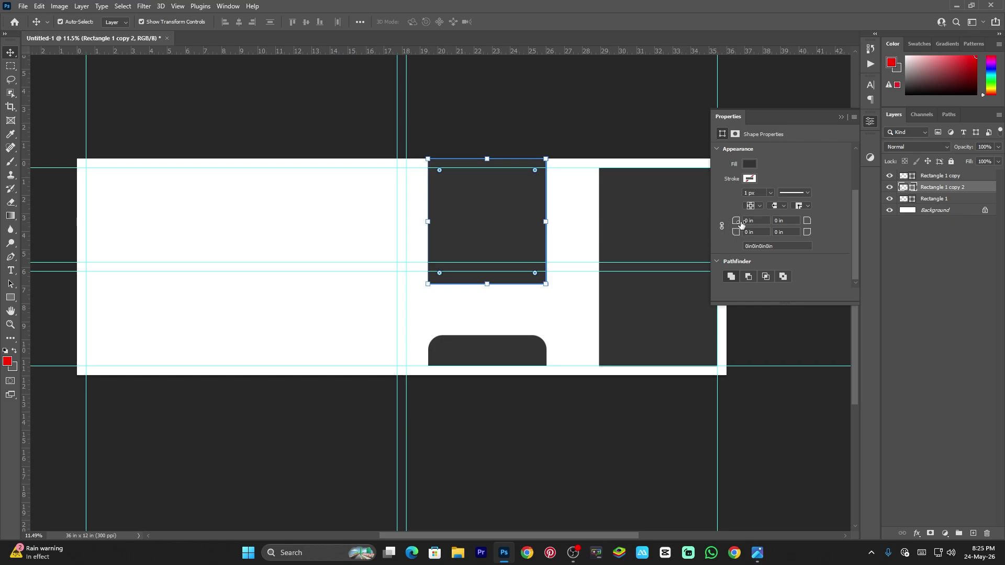
pyautogui.moveTo(736, 225); pyautogui.dragTo(885, 236)
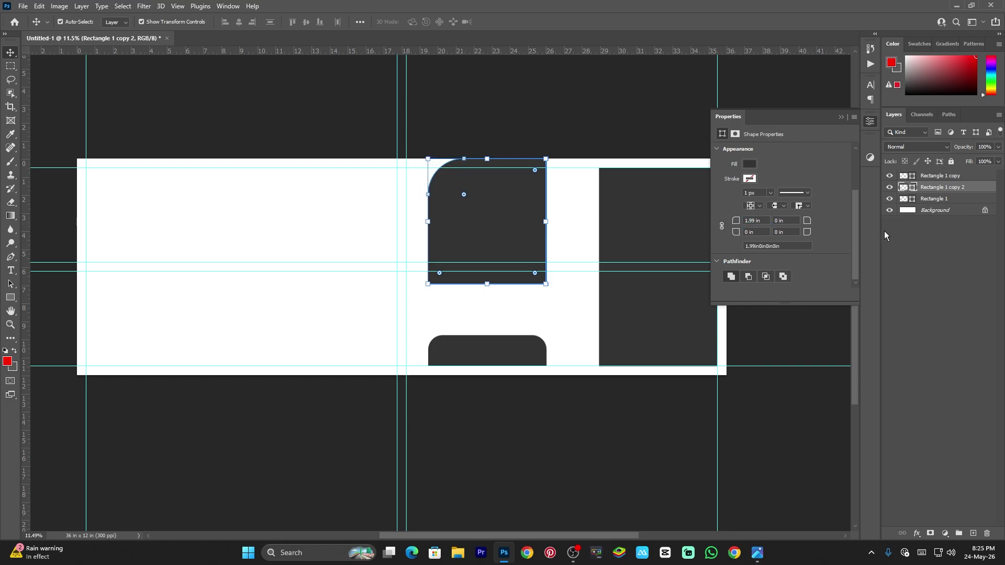
pyautogui.moveTo(736, 225); pyautogui.dragTo(920, 236)
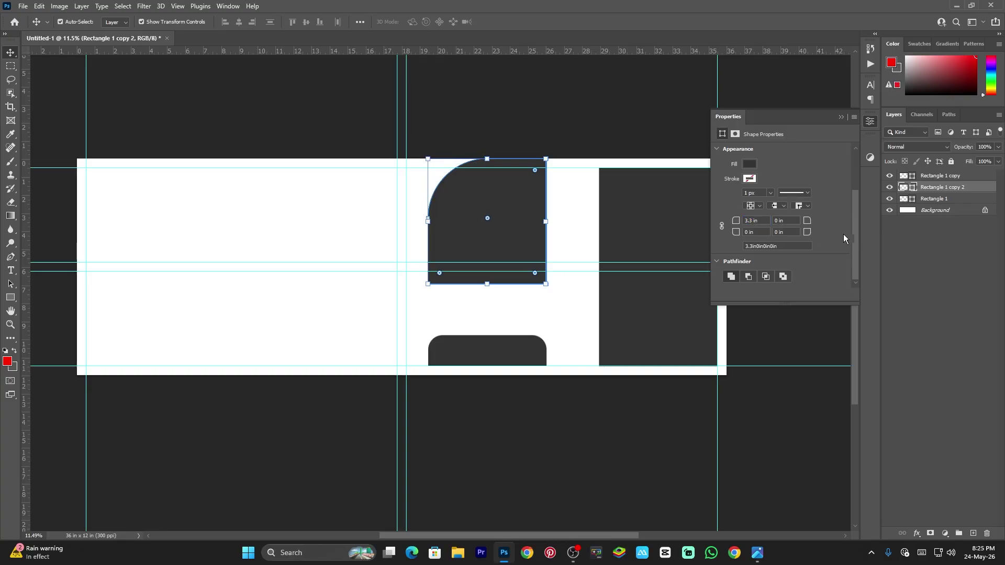
pyautogui.moveTo(807, 221); pyautogui.dragTo(897, 226)
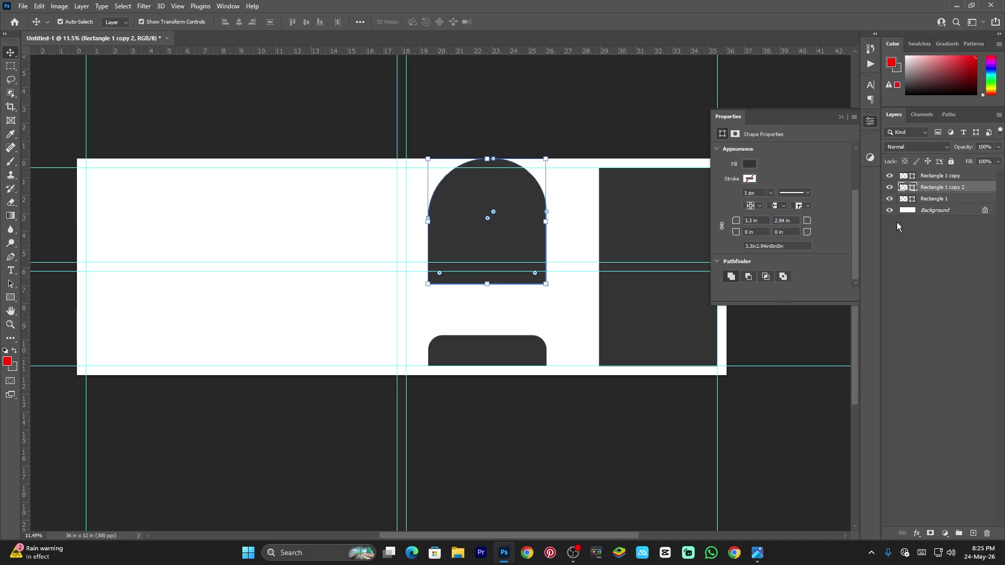
pyautogui.moveTo(807, 221); pyautogui.dragTo(833, 223)
pyautogui.click(842, 118)
pyautogui.click(545, 130)
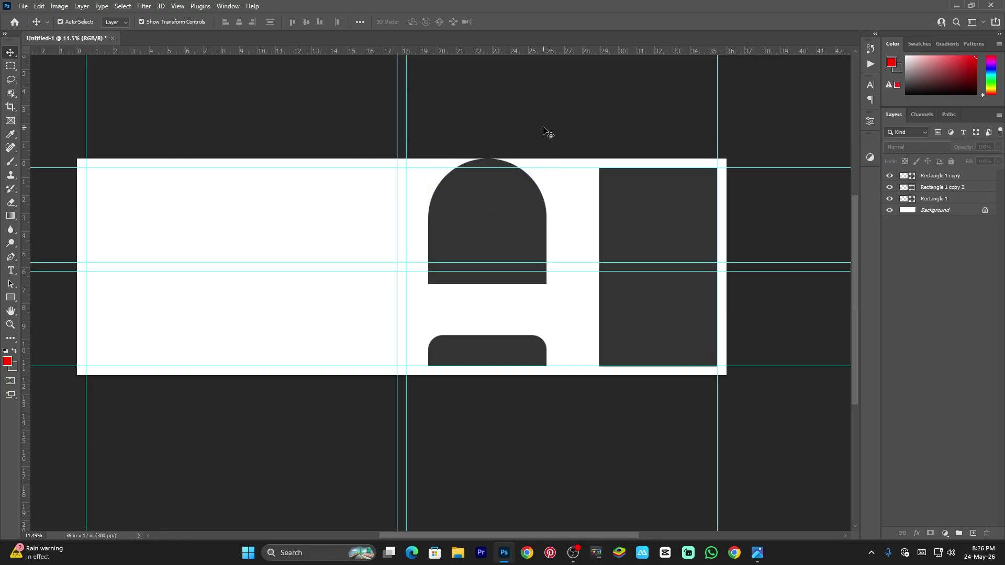
# - Narrow the arch to about 80% width and place it below the top margin guide, centred above the small rounded shape
pyautogui.moveTo(476, 215); pyautogui.dragTo(460, 249)
pyautogui.hotkey('ctrl', 't')
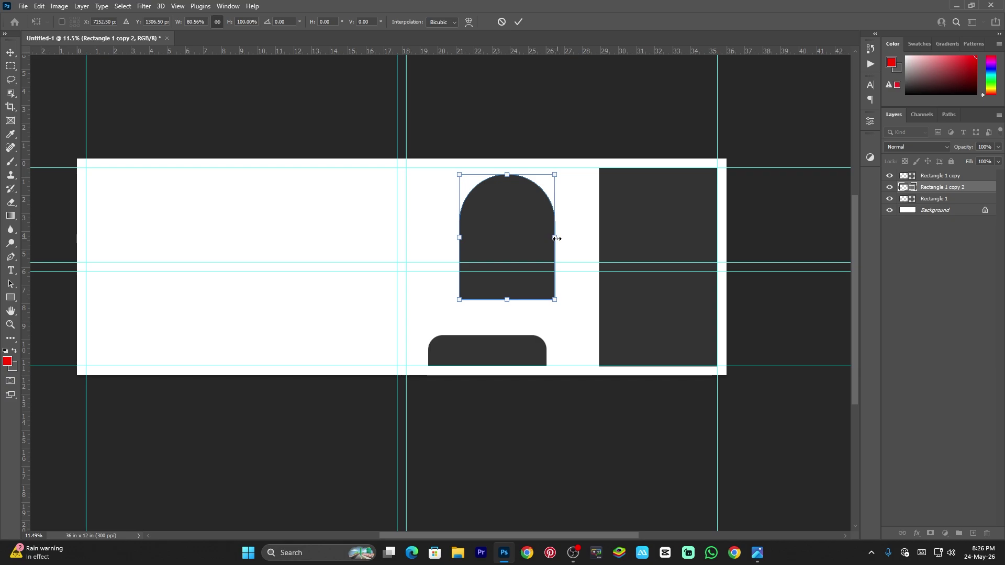
pyautogui.moveTo(554, 237); pyautogui.dragTo(492, 241)
pyautogui.press('Return')
pyautogui.click(533, 129)
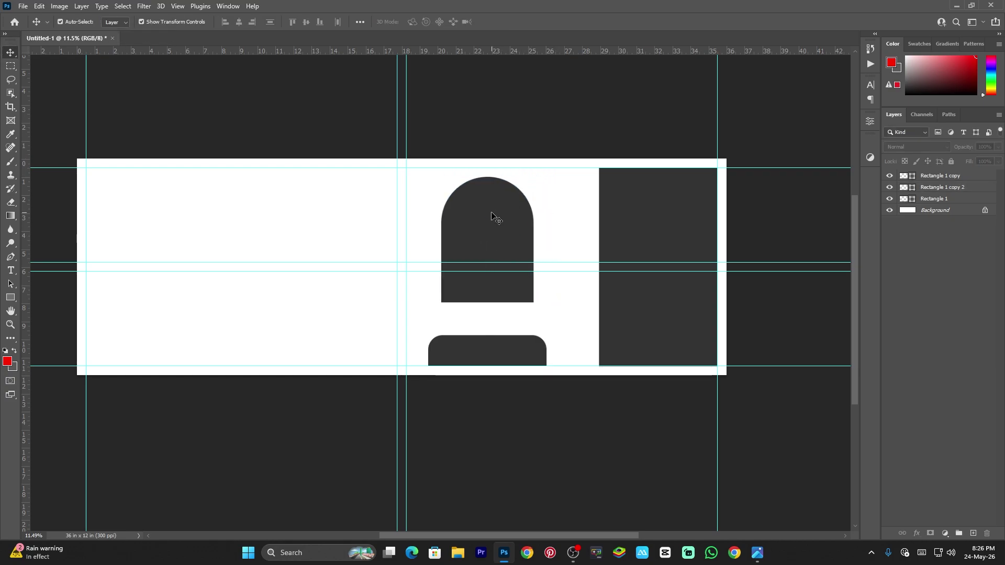
# - Duplicate the tall rectangle over the arch and shorten the copy to about 52% height, ending at the lower of the two central horizontal guides
pyautogui.click(647, 230)
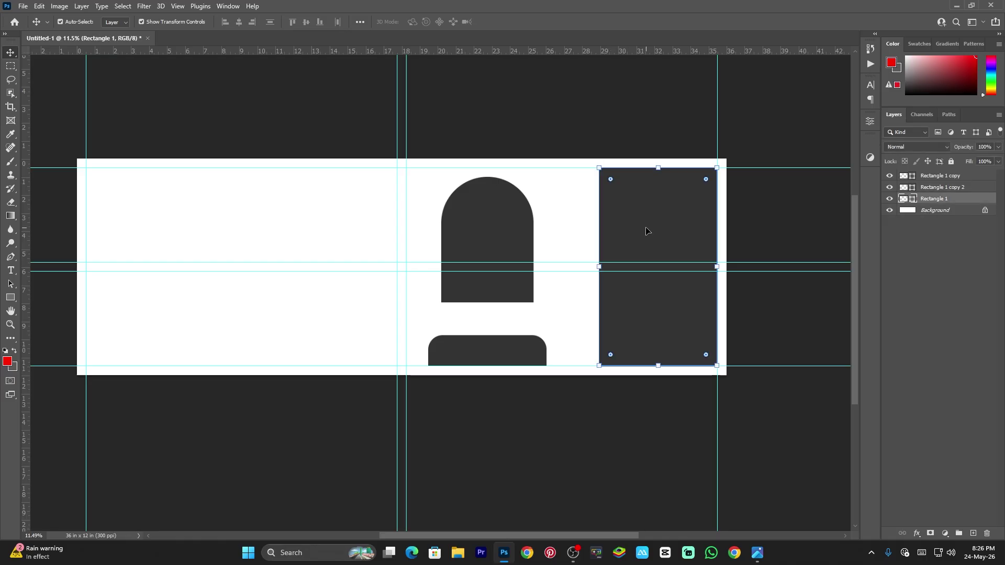
pyautogui.moveTo(675, 223); pyautogui.dragTo(506, 221)
pyautogui.hotkey('ctrl', 't')
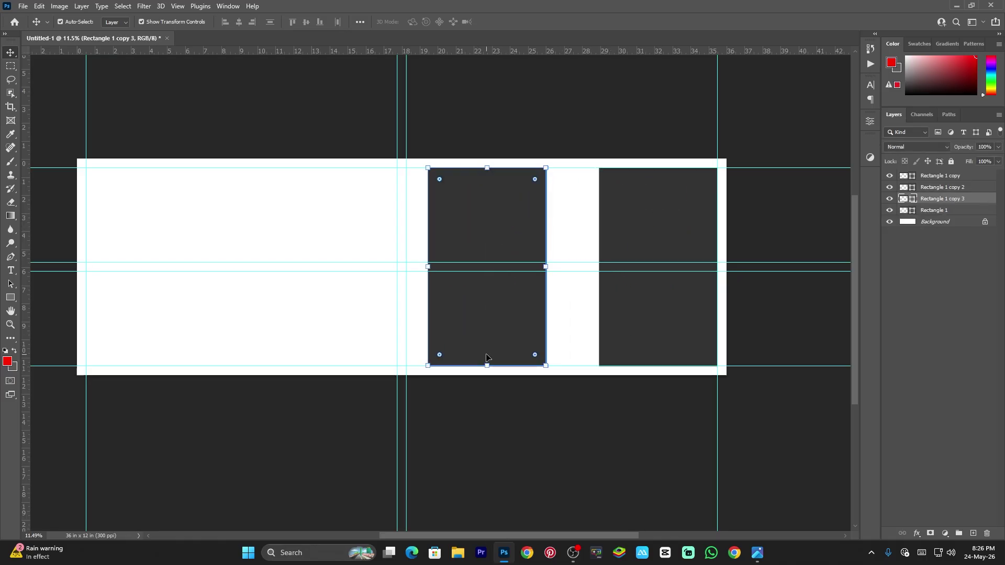
pyautogui.moveTo(487, 366); pyautogui.dragTo(515, 272)
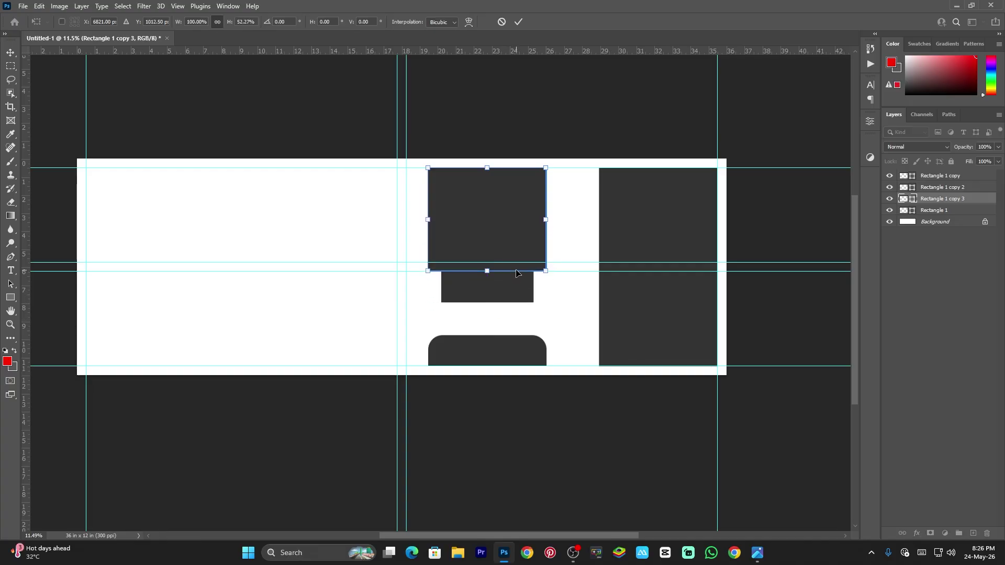
pyautogui.press('Return')
# - Lower the arch's top by scaling it to about 87% height, and narrow it evenly about its centre
pyautogui.click(492, 289)
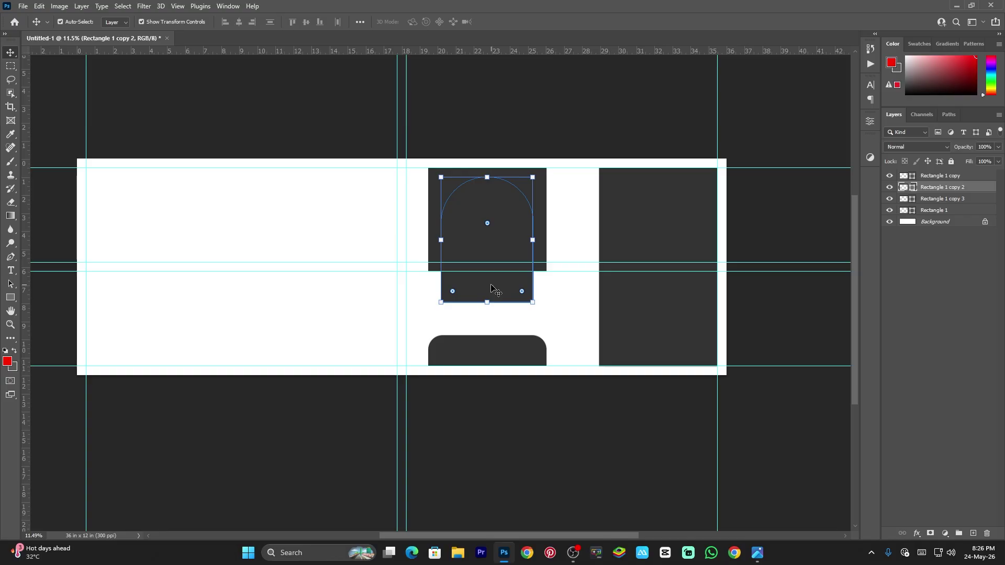
pyautogui.moveTo(492, 289)
pyautogui.mouseDown()
pyautogui.moveTo(486, 319)
pyautogui.moveTo(490, 303)
pyautogui.mouseUp()
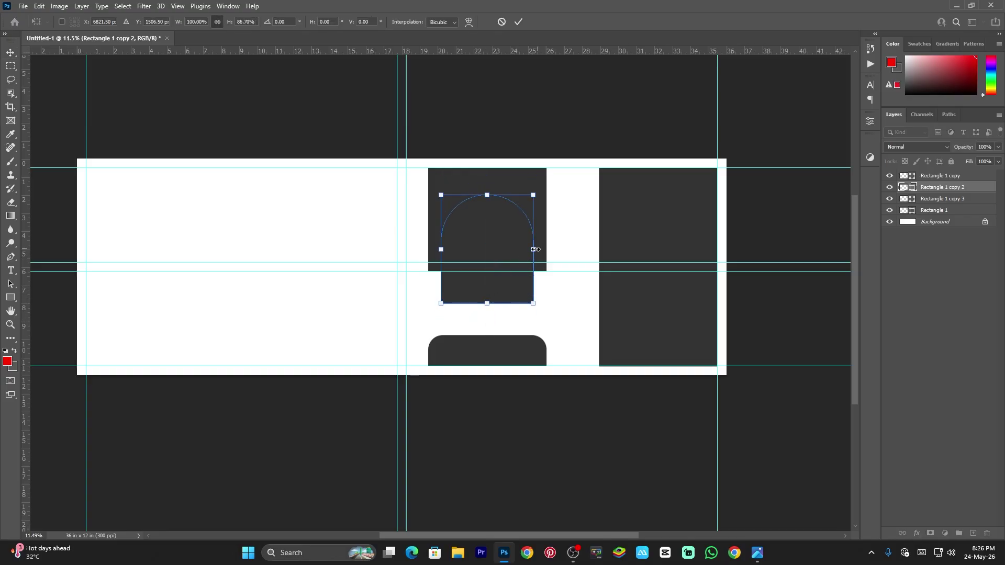
pyautogui.moveTo(534, 249); pyautogui.dragTo(524, 249)
pyautogui.moveTo(445, 251); pyautogui.dragTo(497, 249)
pyautogui.press('Return')
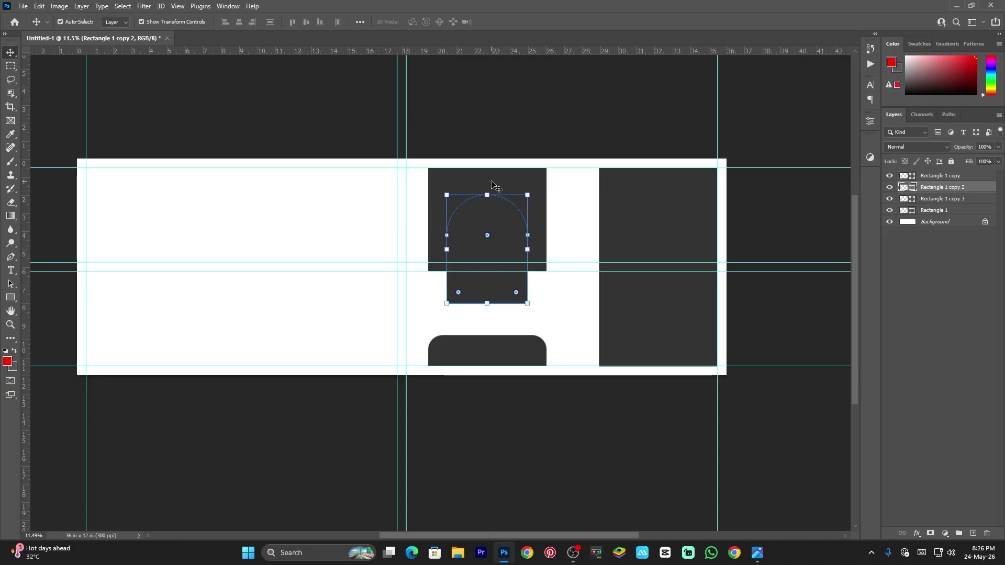
# - Lengthen the rectangle overlapping the arch so that it ends slightly below the central horizontal guides
pyautogui.click(492, 184)
pyautogui.moveTo(492, 185); pyautogui.dragTo(487, 168)
pyautogui.press('Return')
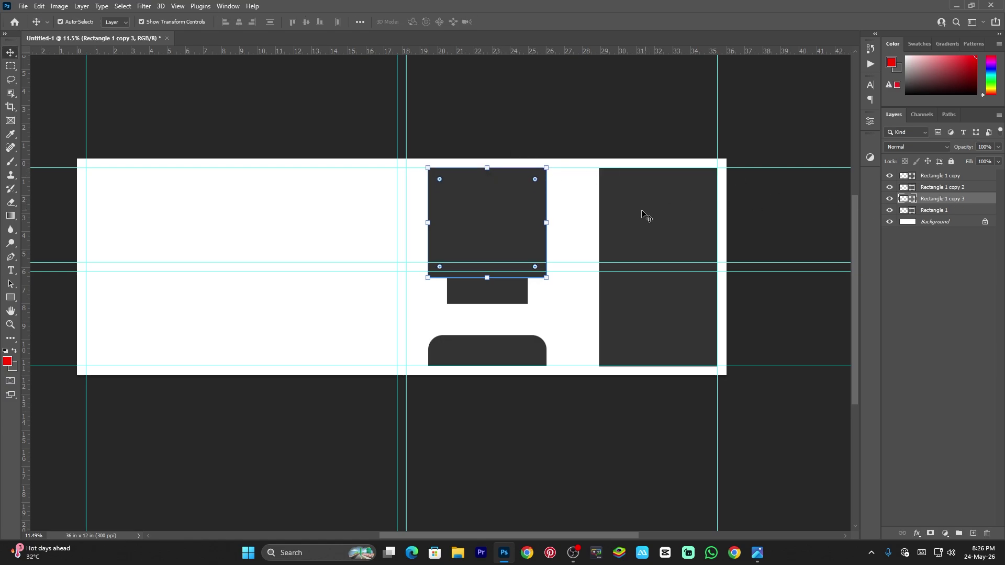
pyautogui.click(491, 302)
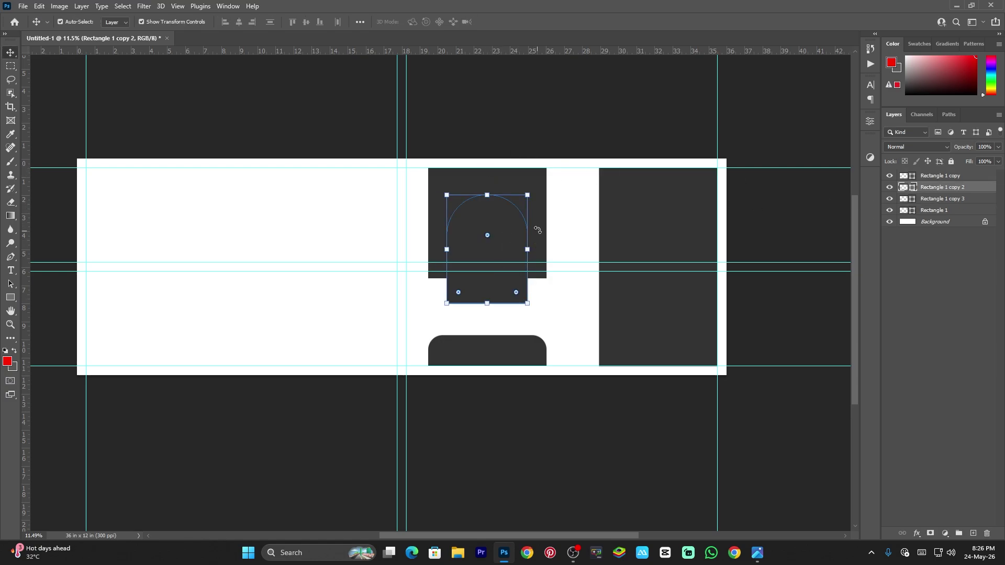
pyautogui.click(547, 144)
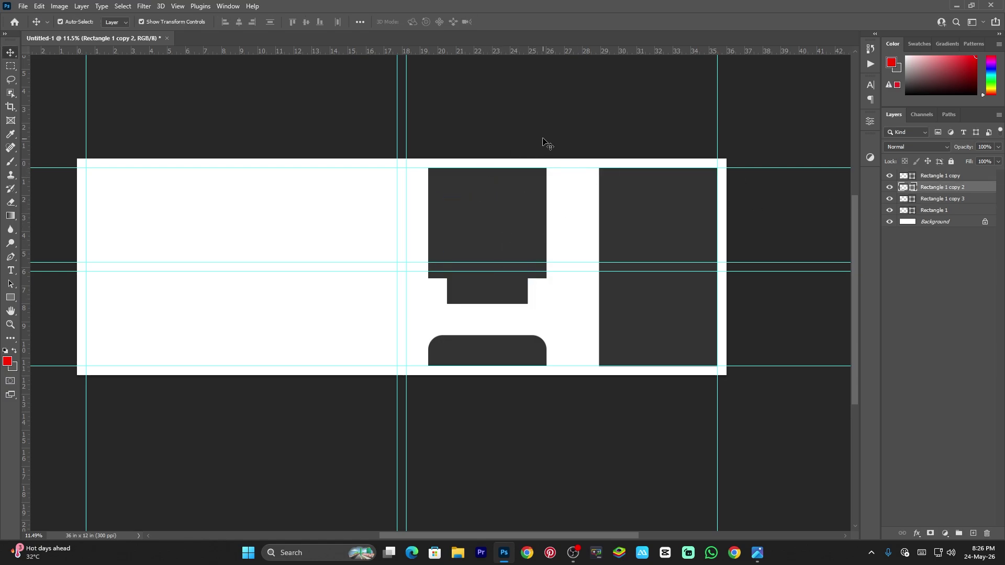
# - Toggle the visibility of the arch and its overlapping rectangle to check how the two shapes stack
pyautogui.click(525, 178)
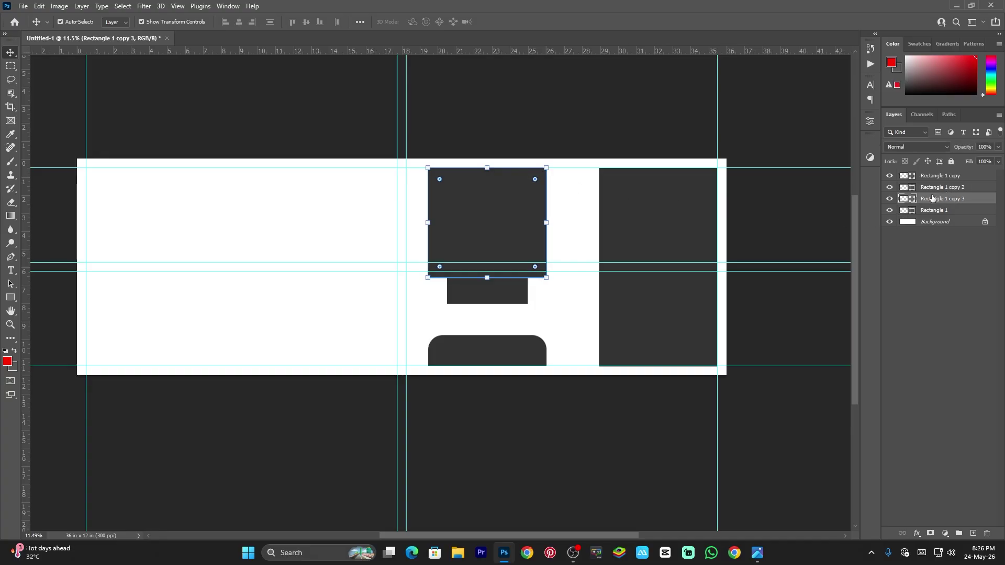
pyautogui.click(889, 199)
pyautogui.click(889, 199)
pyautogui.click(889, 200)
pyautogui.click(889, 188)
pyautogui.click(889, 188)
pyautogui.click(889, 199)
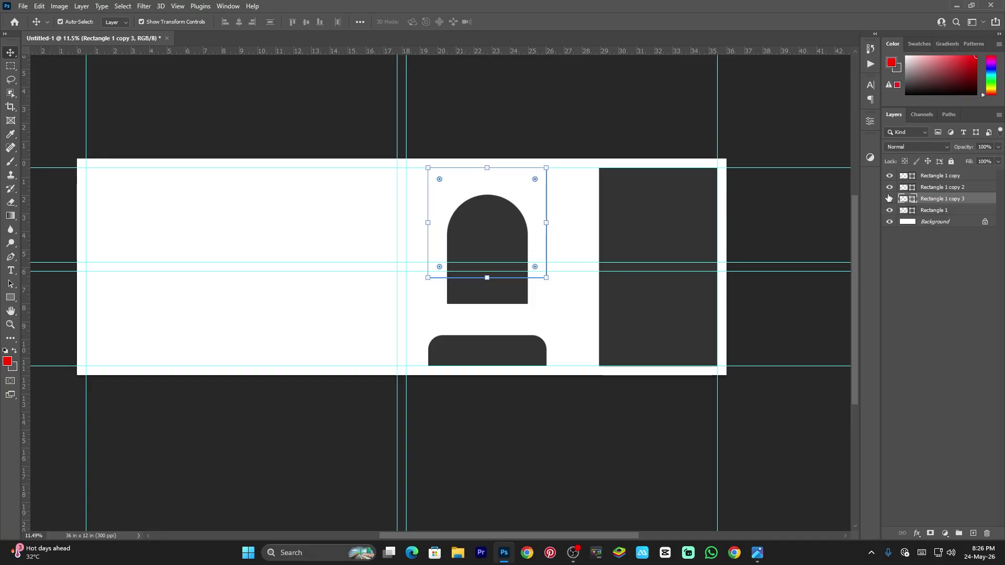
pyautogui.click(889, 199)
pyautogui.click(889, 198)
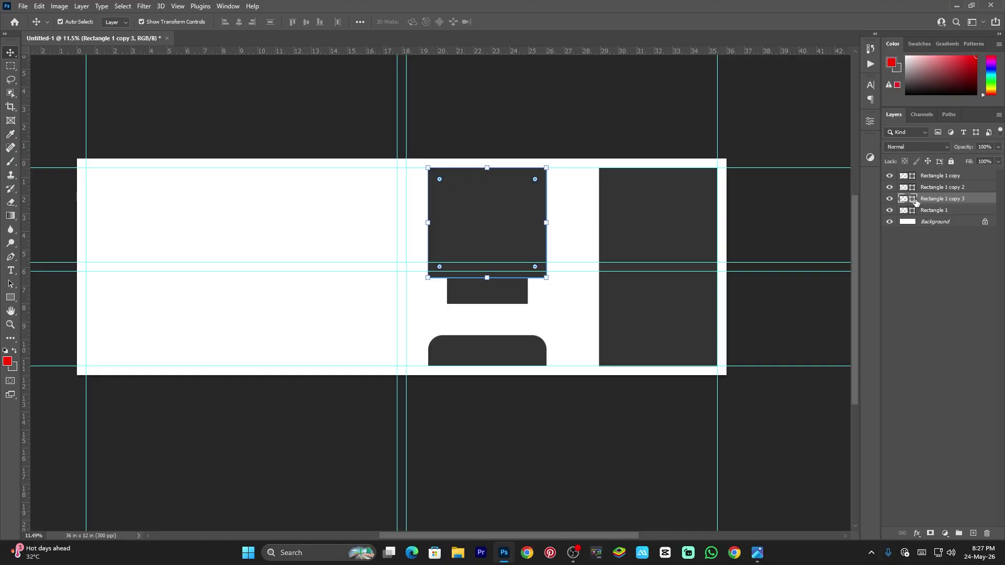
# - Change the fill of the rectangle behind the arch to bright red
pyautogui.doubleClick(912, 203)
pyautogui.click(478, 138)
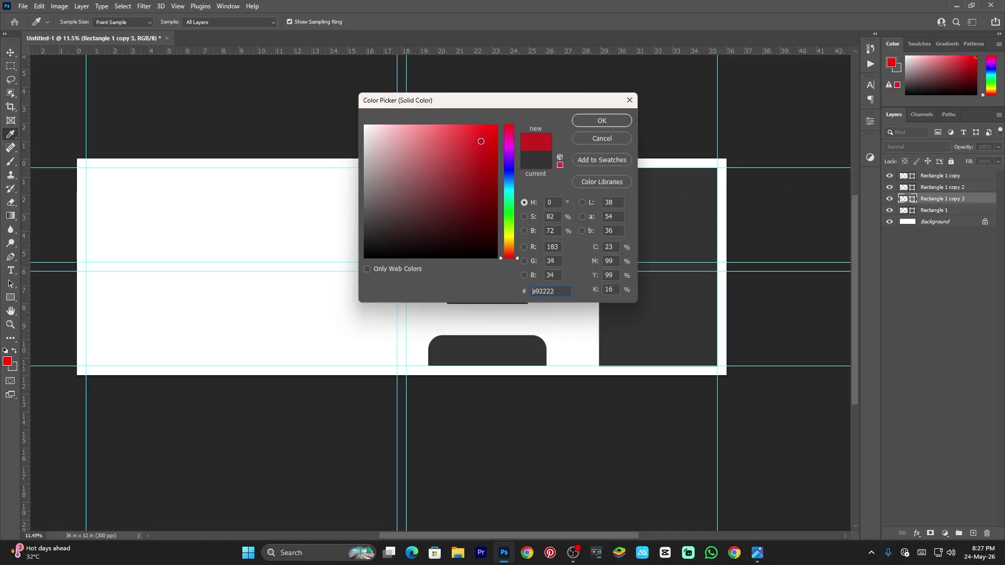
pyautogui.click(592, 120)
pyautogui.click(593, 121)
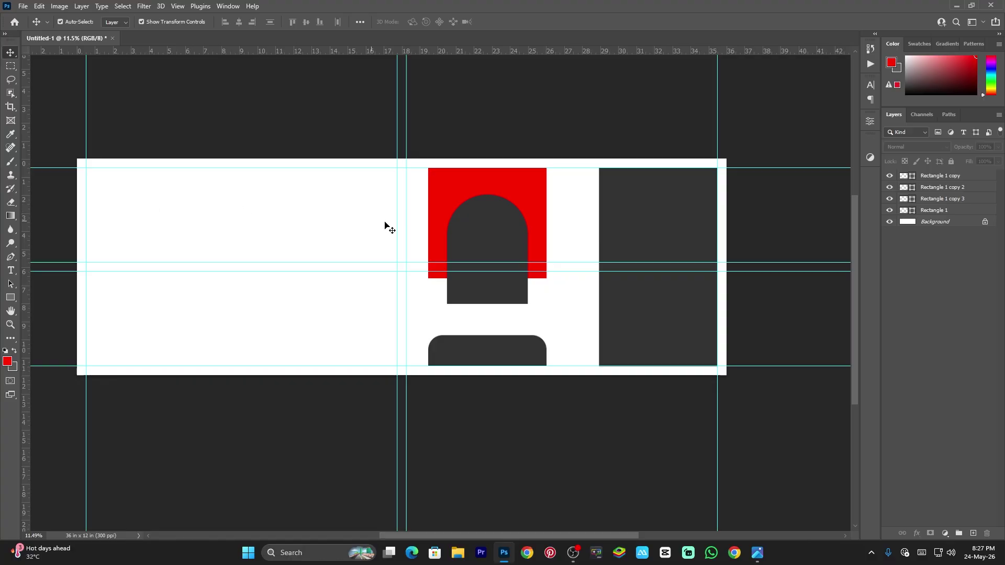
# - Duplicate the tall rectangle into the canvas's left half, against the centre margin guide, and widen the copy outward to the left
pyautogui.click(638, 206)
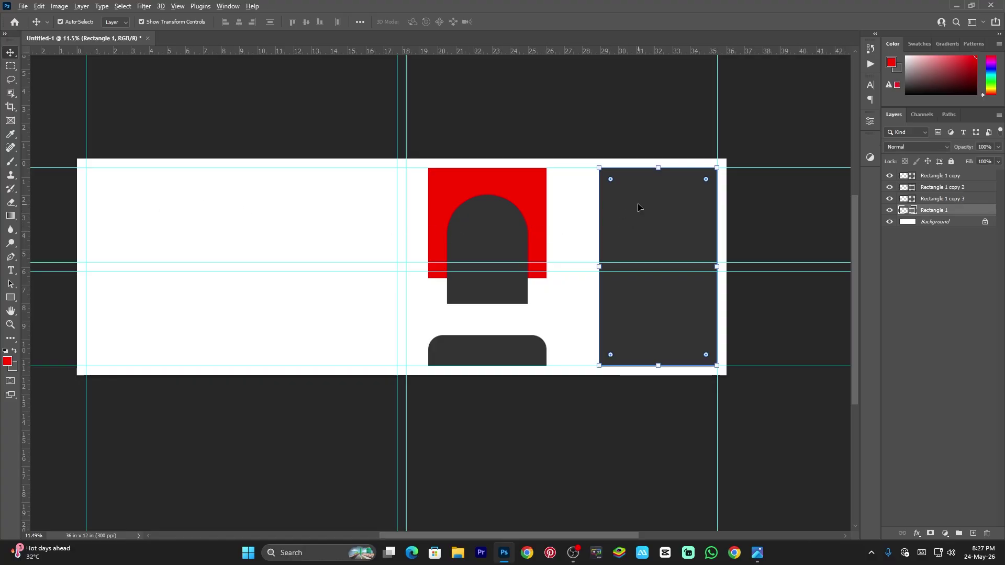
pyautogui.moveTo(638, 206); pyautogui.dragTo(320, 207)
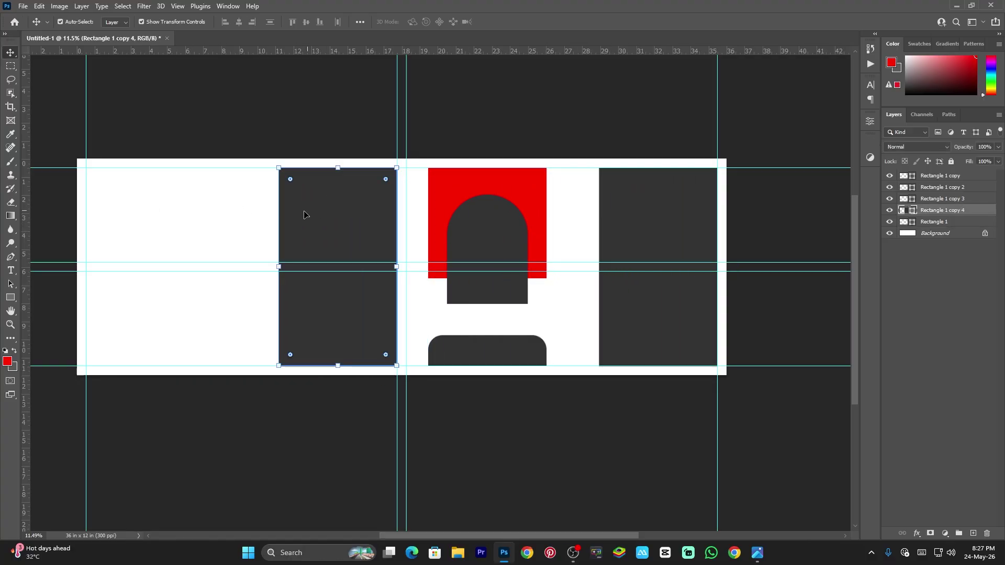
pyautogui.moveTo(275, 268); pyautogui.dragTo(249, 269)
pyautogui.press('Return')
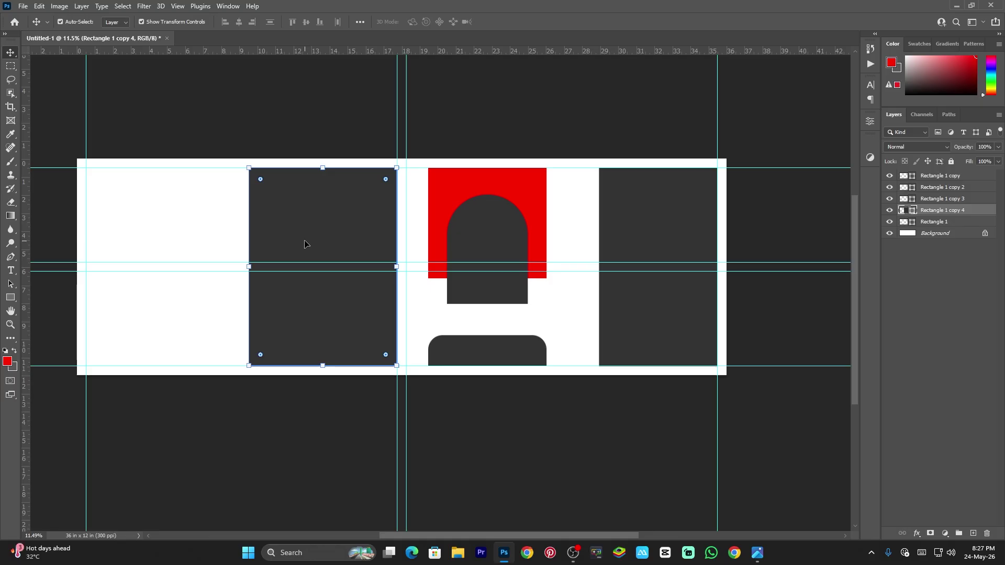
# - Place a copy of the widened rectangle directly to its left and shorten it from below to about 92% height
pyautogui.moveTo(305, 245); pyautogui.dragTo(171, 250)
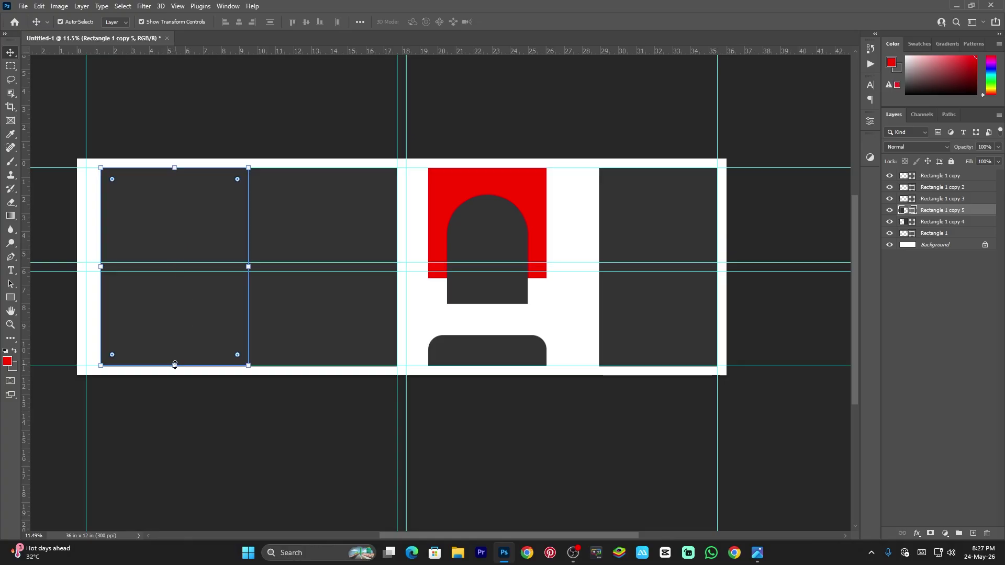
pyautogui.moveTo(175, 365); pyautogui.dragTo(183, 350)
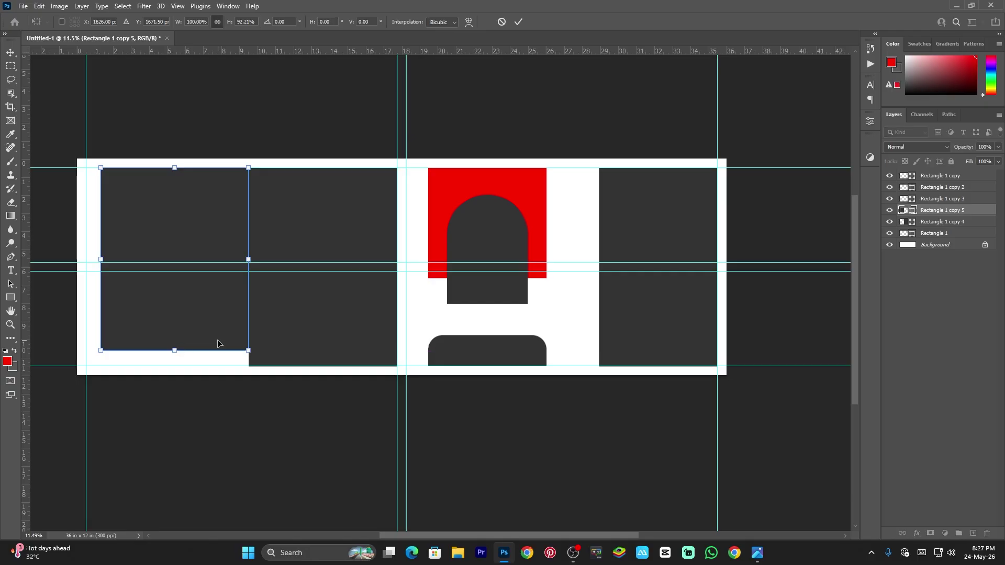
pyautogui.press('Return')
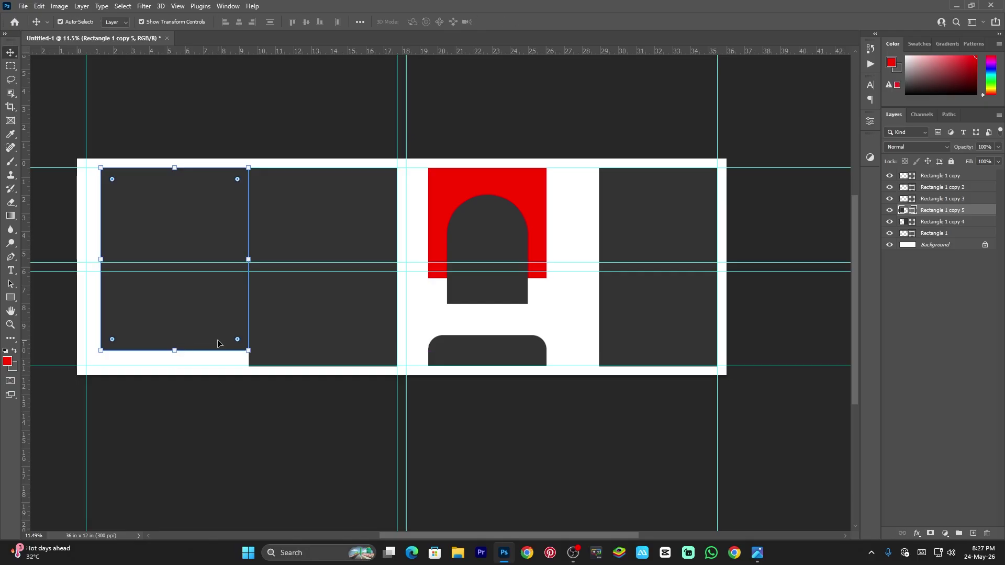
# - Duplicate the shortened rectangle and scale the copy down proportionally, keeping it flush with the original's right edge and just below the top guide
pyautogui.click(164, 314)
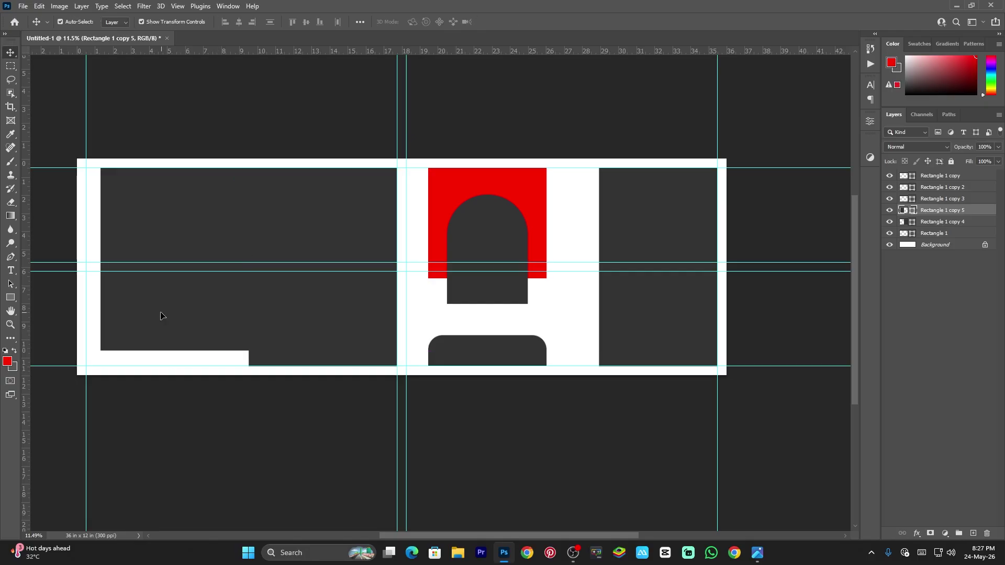
pyautogui.moveTo(159, 305); pyautogui.dragTo(168, 291)
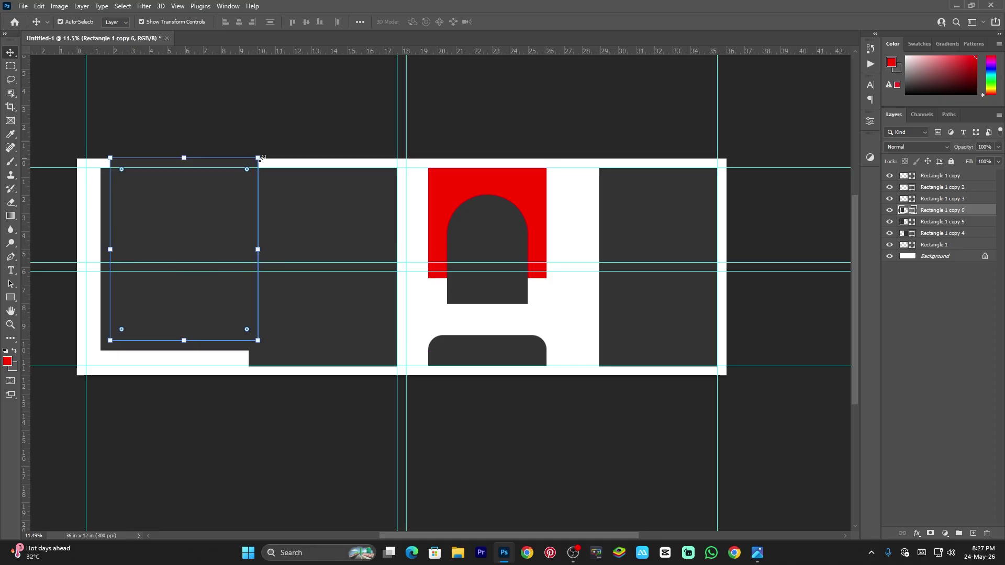
pyautogui.hotkey('ctrl', 't')
pyautogui.moveTo(258, 157)
pyautogui.mouseDown()
pyautogui.moveTo(243, 178)
pyautogui.moveTo(259, 173)
pyautogui.mouseUp()
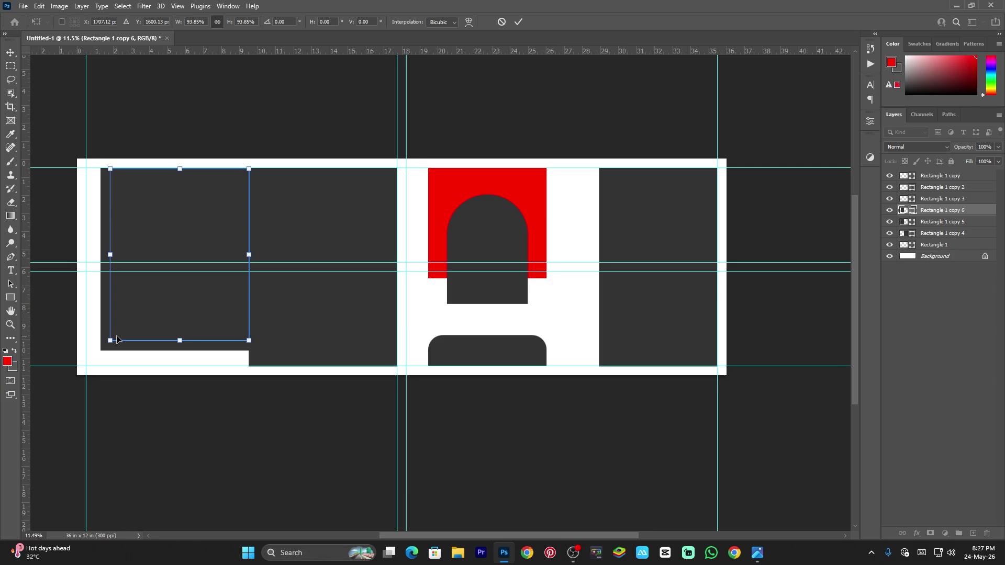
pyautogui.moveTo(114, 339); pyautogui.dragTo(122, 323)
pyautogui.press('Return')
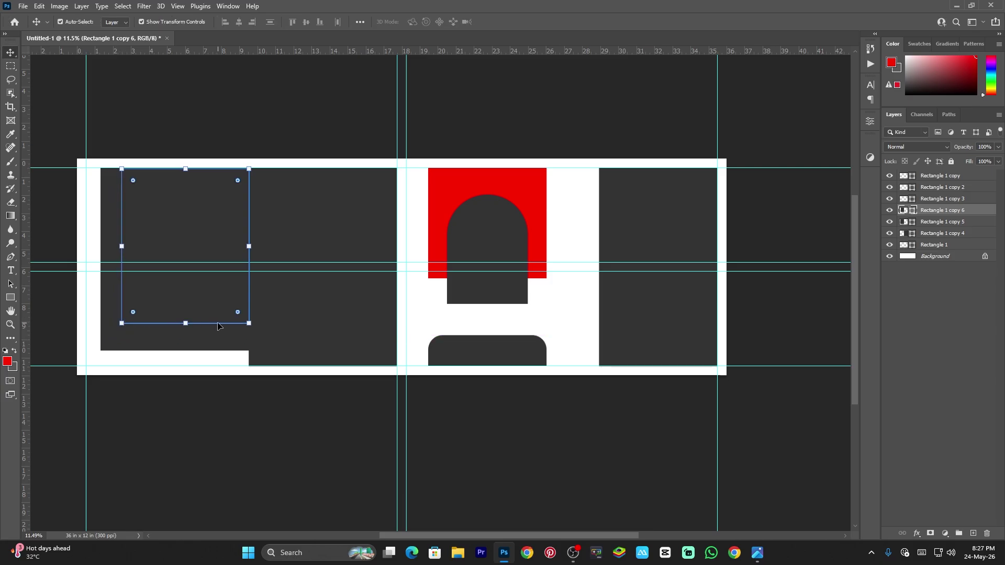
# - Change the scaled-down copy's fill to light pink, ff8d8d
pyautogui.doubleClick(912, 215)
pyautogui.click(568, 209)
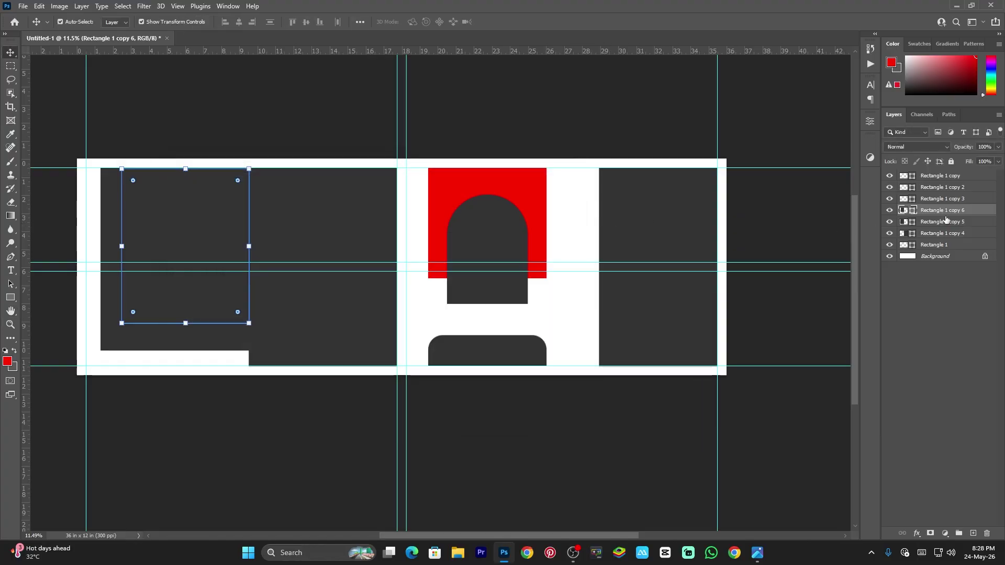
pyautogui.doubleClick(904, 211)
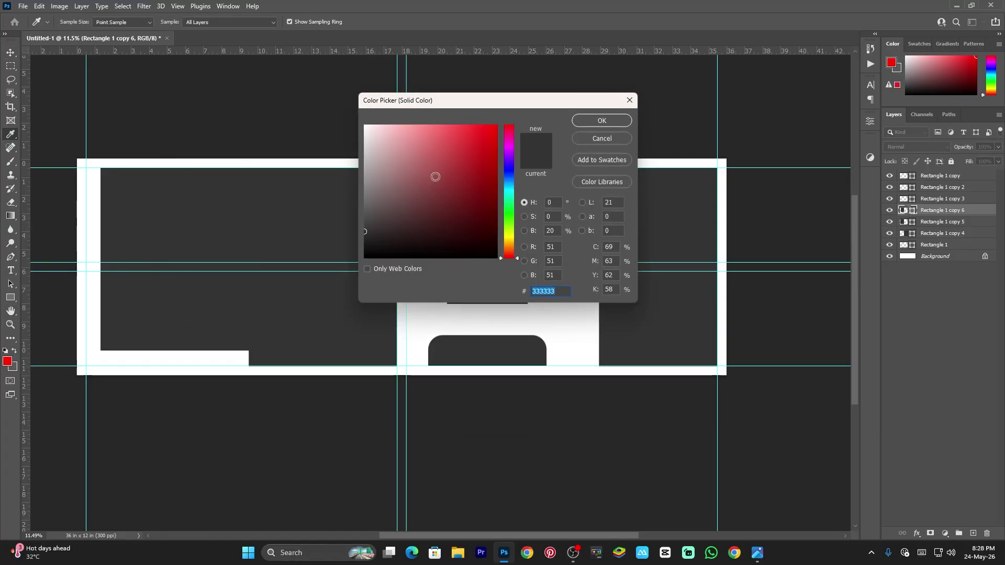
pyautogui.moveTo(434, 174)
pyautogui.mouseDown()
pyautogui.moveTo(447, 119)
pyautogui.moveTo(433, 147)
pyautogui.moveTo(424, 117)
pyautogui.mouseUp()
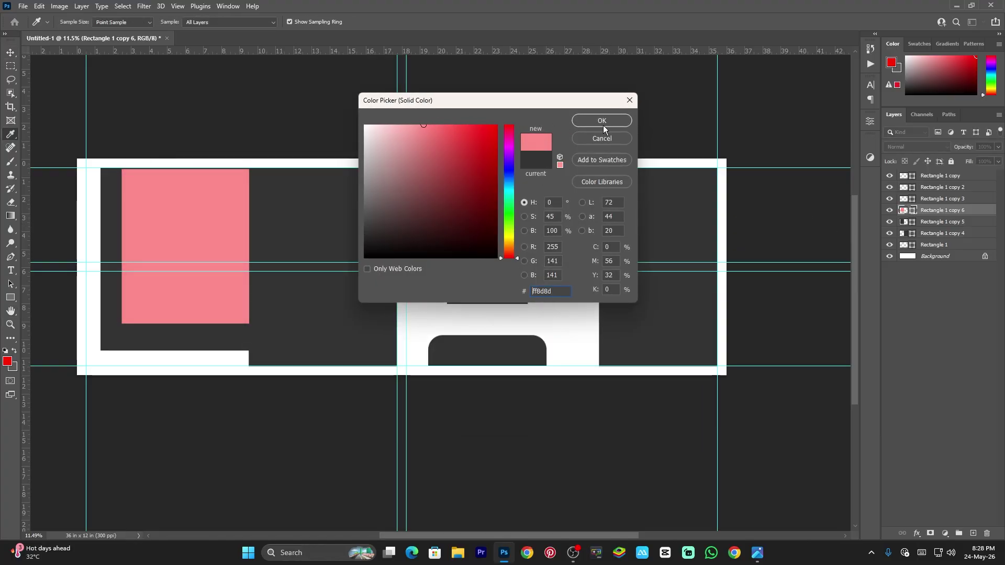
pyautogui.click(602, 124)
pyautogui.click(239, 140)
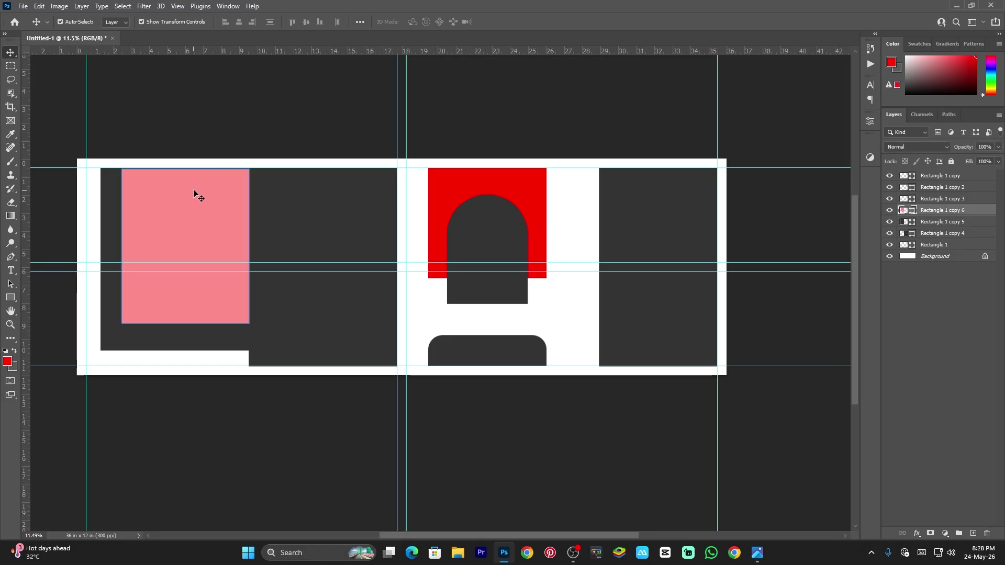
# - Snap the pink rectangle to the top margin guide and narrow it from its left edge
pyautogui.moveTo(194, 194); pyautogui.dragTo(195, 189)
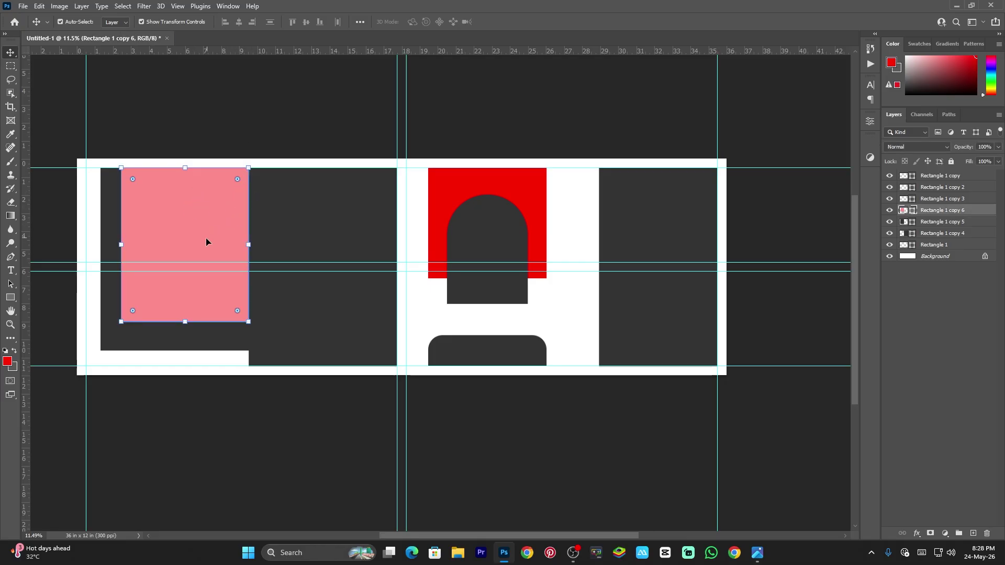
pyautogui.moveTo(122, 245); pyautogui.dragTo(134, 245)
pyautogui.press('Return')
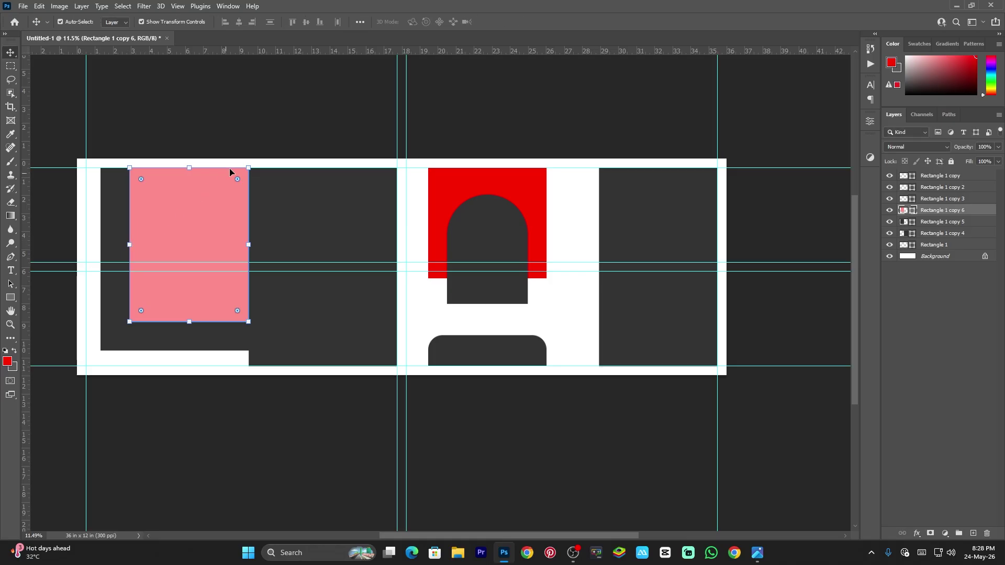
pyautogui.click(262, 129)
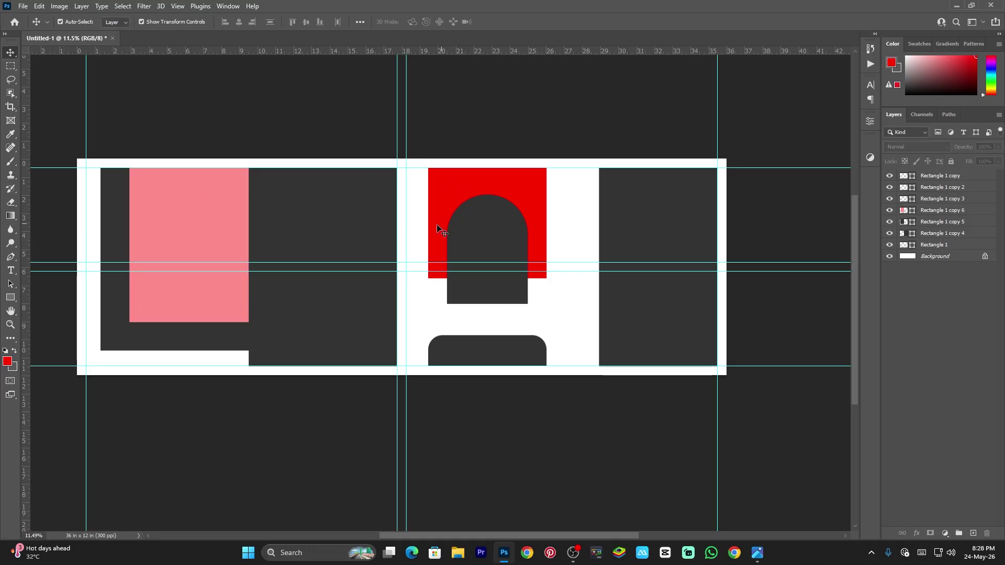
# - Unlink the corner radii of the dark rectangle behind the pink one and round its lower-left corner to 1.69 in
pyautogui.click(262, 231)
pyautogui.click(181, 233)
pyautogui.click(112, 220)
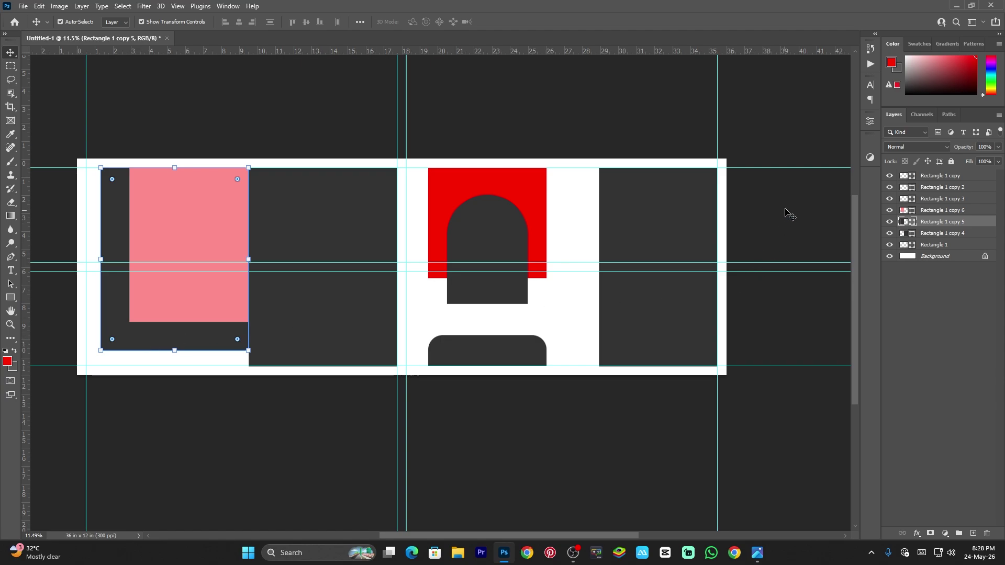
pyautogui.click(870, 121)
pyautogui.click(779, 221)
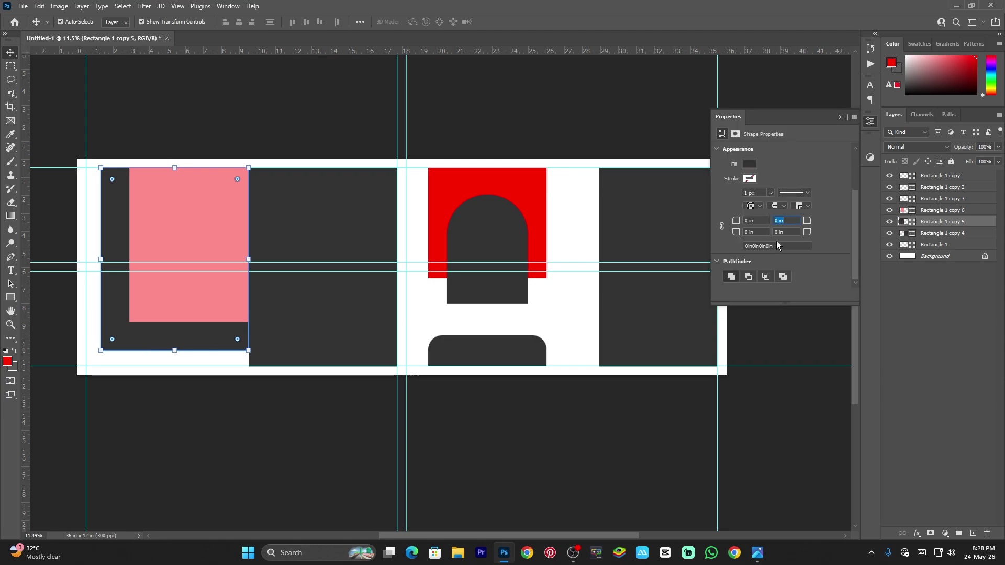
pyautogui.click(722, 226)
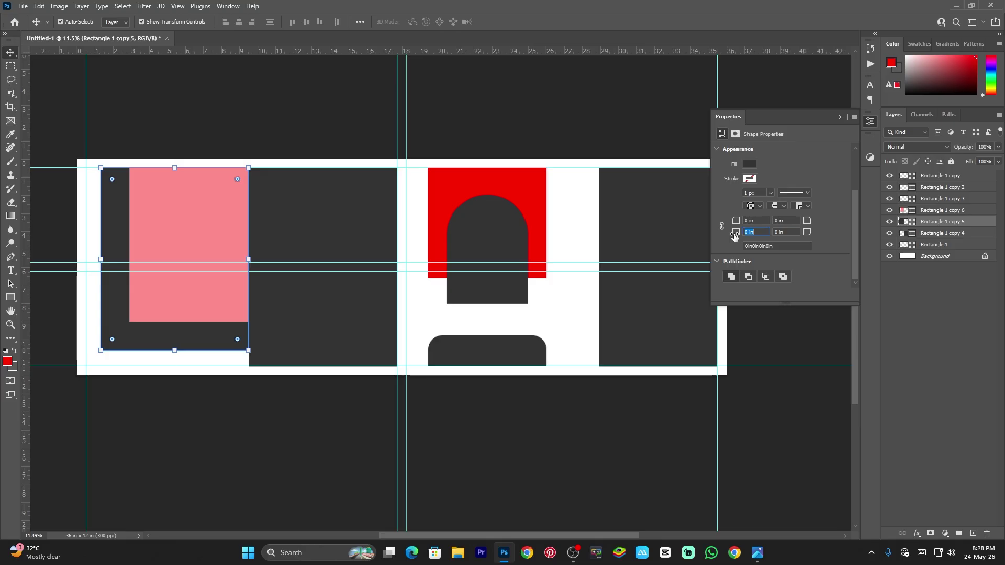
pyautogui.moveTo(734, 235); pyautogui.dragTo(794, 233)
pyautogui.moveTo(956, 225); pyautogui.dragTo(964, 223)
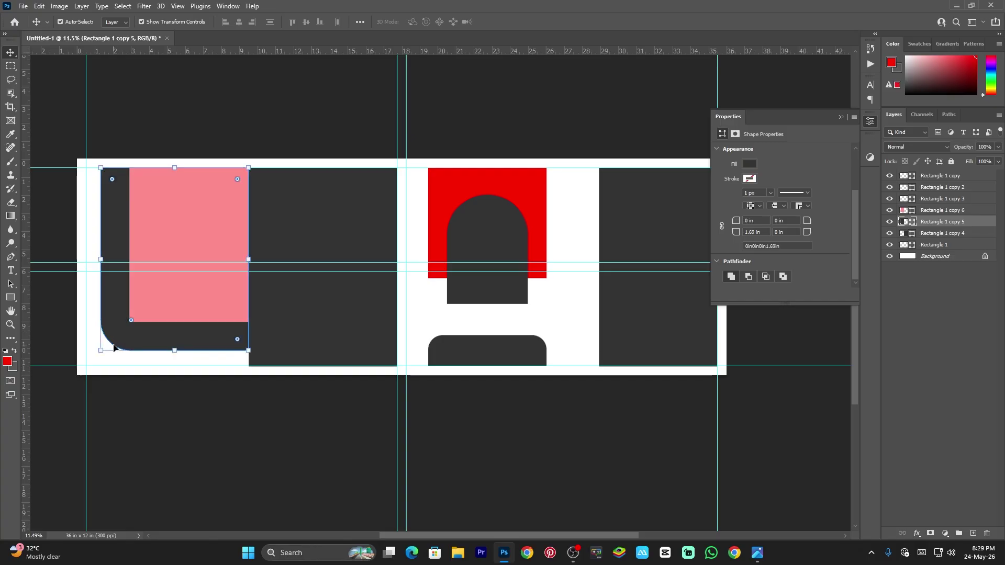
# - Round only the lower-left corner of the pink rectangle to 1.3 in
pyautogui.click(162, 317)
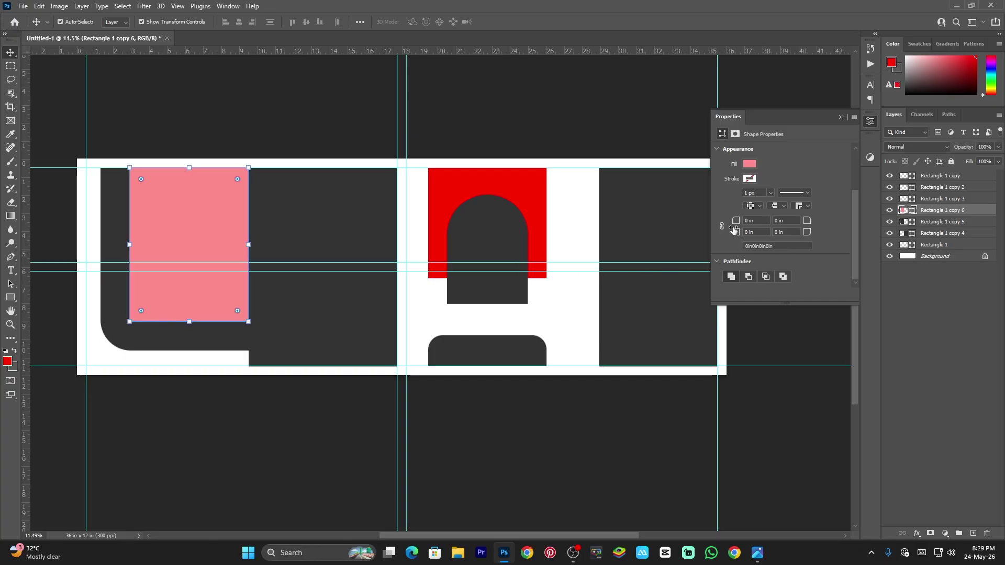
pyautogui.moveTo(733, 234); pyautogui.dragTo(868, 218)
pyautogui.click(736, 234)
pyautogui.moveTo(736, 234); pyautogui.dragTo(754, 235)
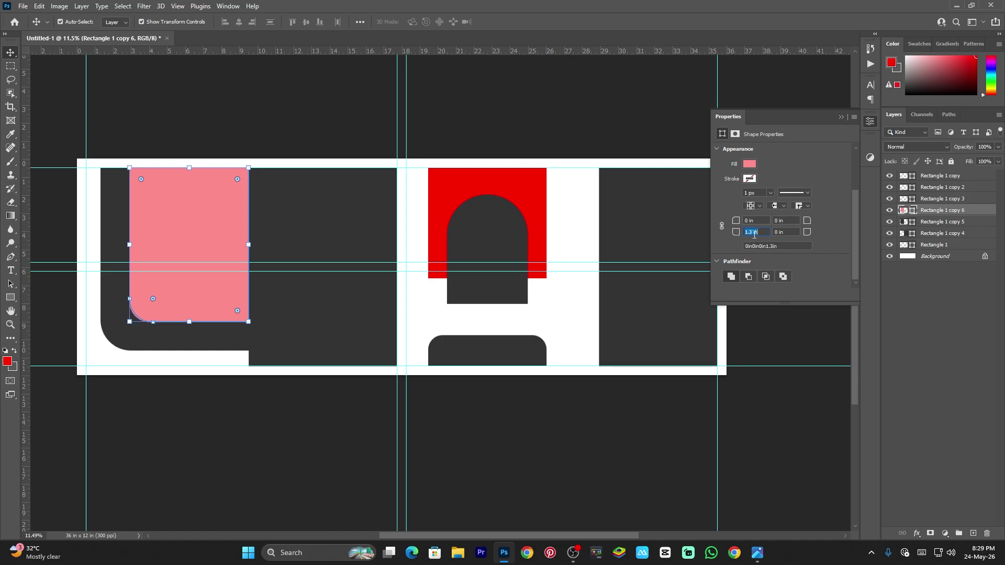
pyautogui.click(555, 436)
# - Enlarge the pink rectangle toward its lower-left corner to about 6.96 x 8.91 in, leaving a thinner dark border
pyautogui.click(176, 284)
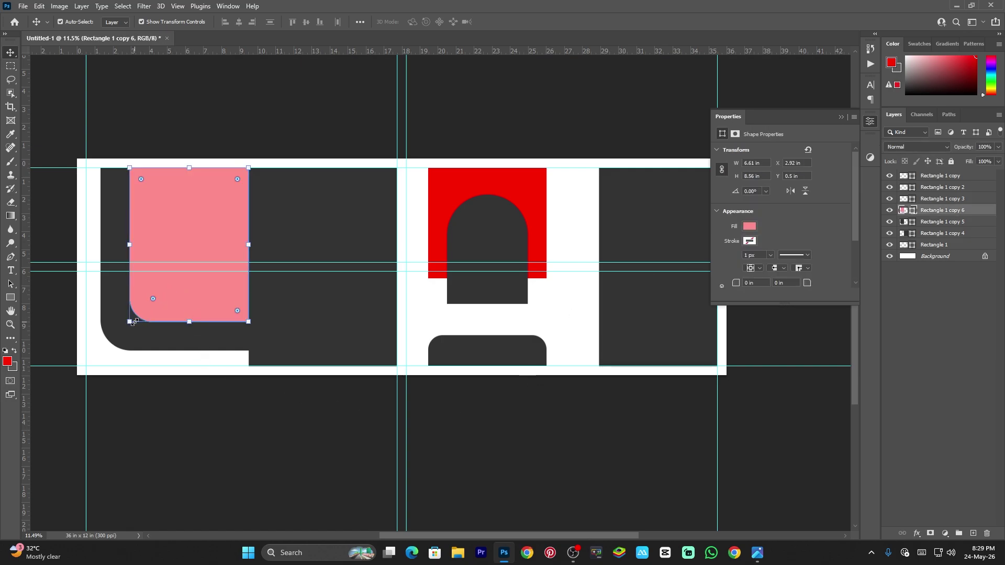
pyautogui.moveTo(130, 321); pyautogui.dragTo(123, 328)
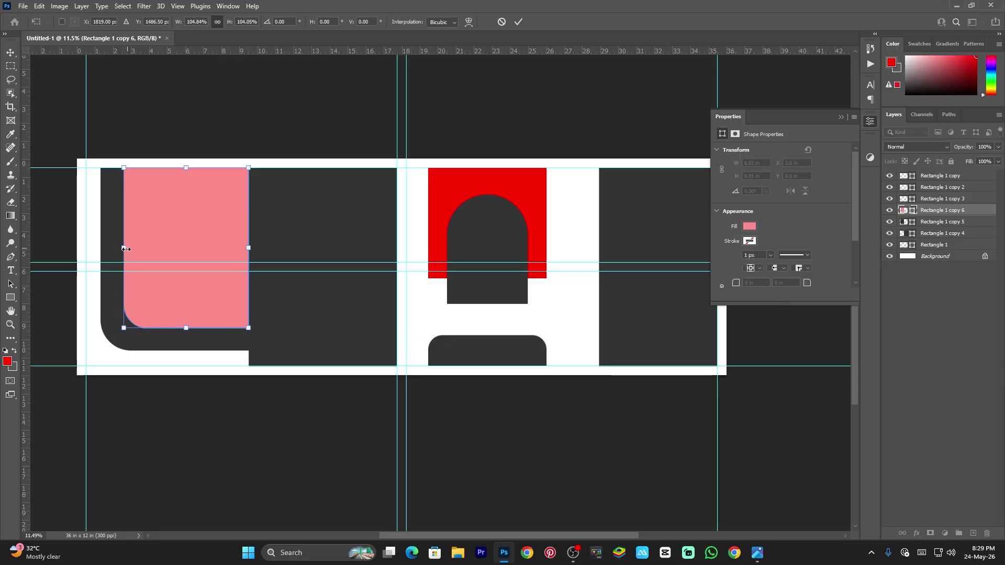
pyautogui.moveTo(125, 249)
pyautogui.mouseDown()
pyautogui.moveTo(113, 250)
pyautogui.moveTo(126, 252)
pyautogui.mouseUp()
pyautogui.press('Return')
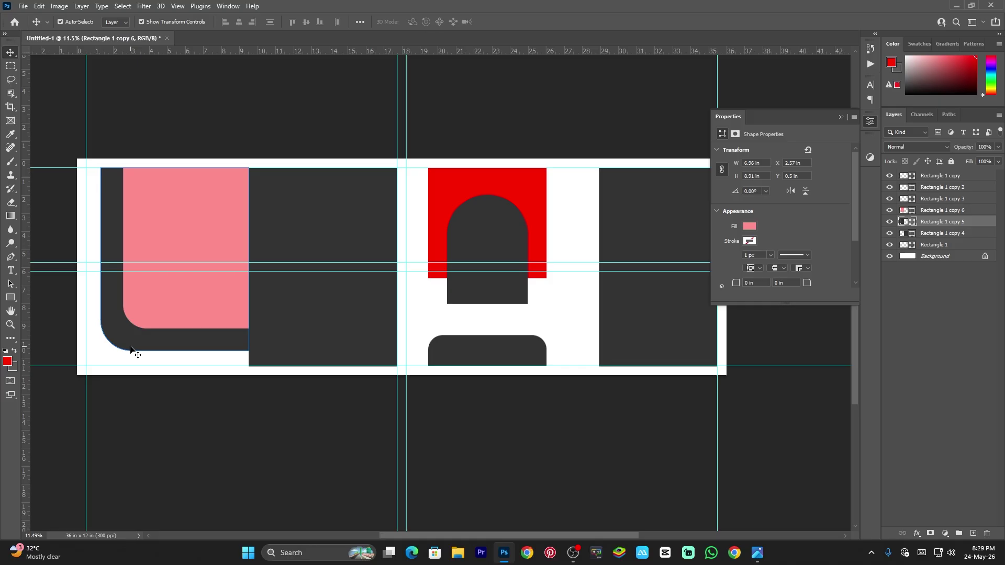
# - Reduce the lower-left corner radius of the dark rectangle behind the pink one
pyautogui.click(135, 350)
pyautogui.scroll(-2, 739, 272)
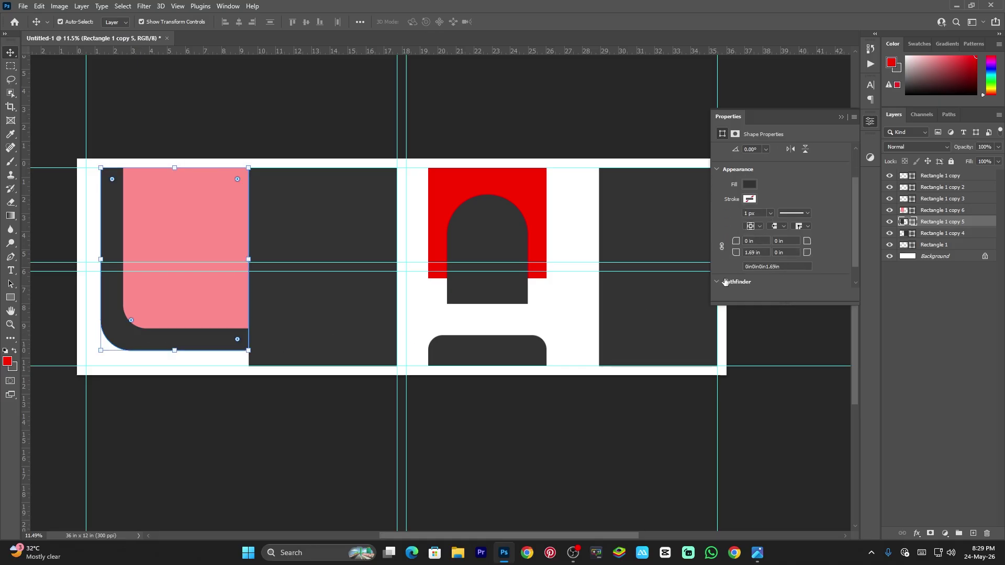
pyautogui.click(734, 257)
pyautogui.moveTo(734, 258); pyautogui.dragTo(692, 272)
# - Rescale the pink rectangle from its lower-left corner and trim its bottom and left edges to about 7.03 x 8.93 in
pyautogui.click(173, 298)
pyautogui.click(122, 330)
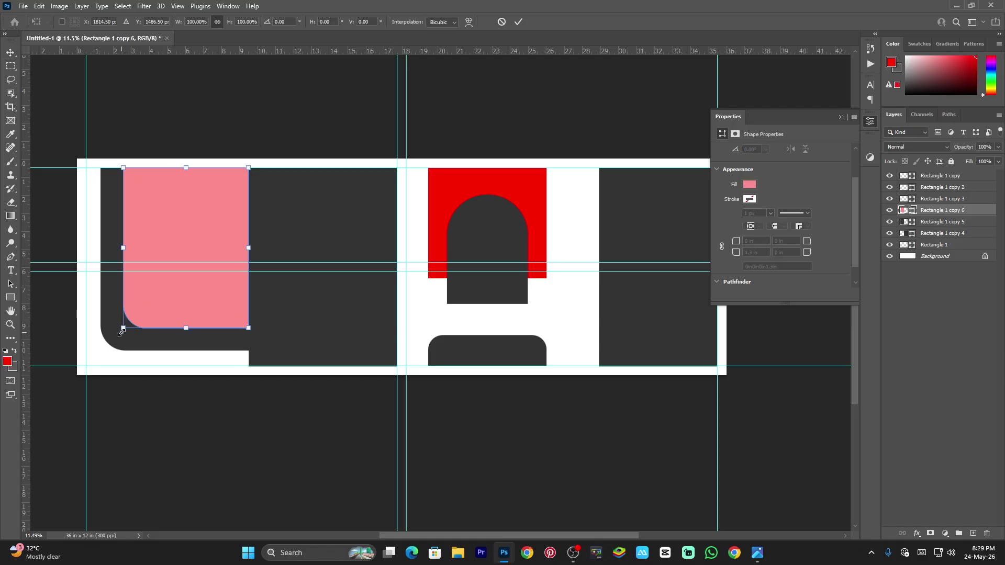
pyautogui.moveTo(121, 333); pyautogui.dragTo(115, 338)
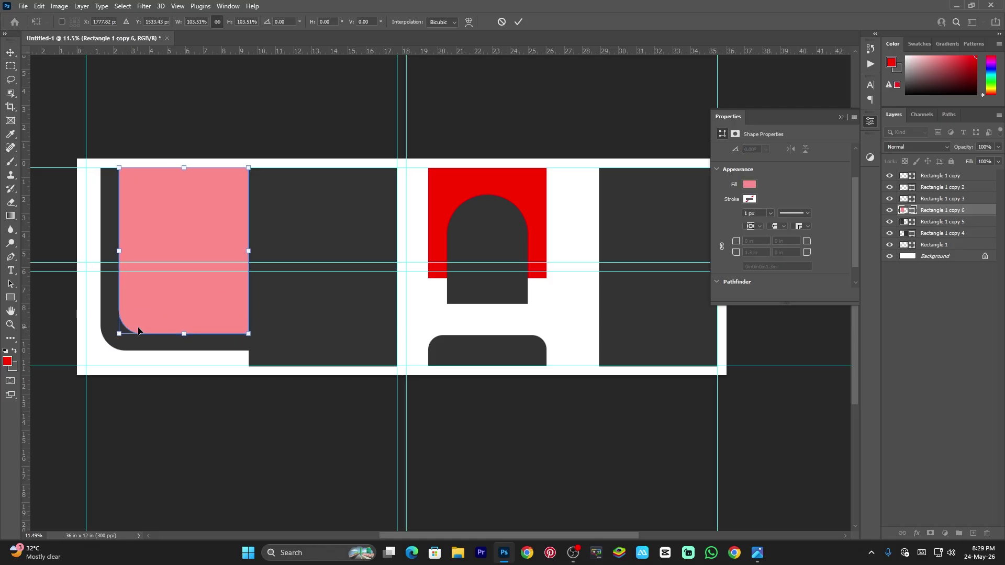
pyautogui.press('Return')
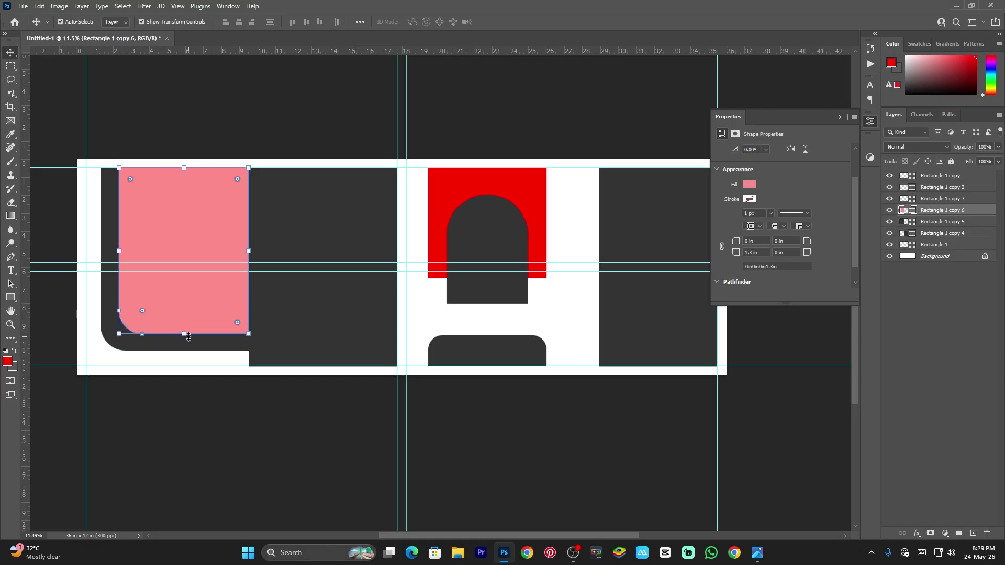
pyautogui.hotkey('ctrl', 't')
pyautogui.moveTo(188, 336); pyautogui.dragTo(190, 331)
pyautogui.moveTo(124, 249); pyautogui.dragTo(126, 250)
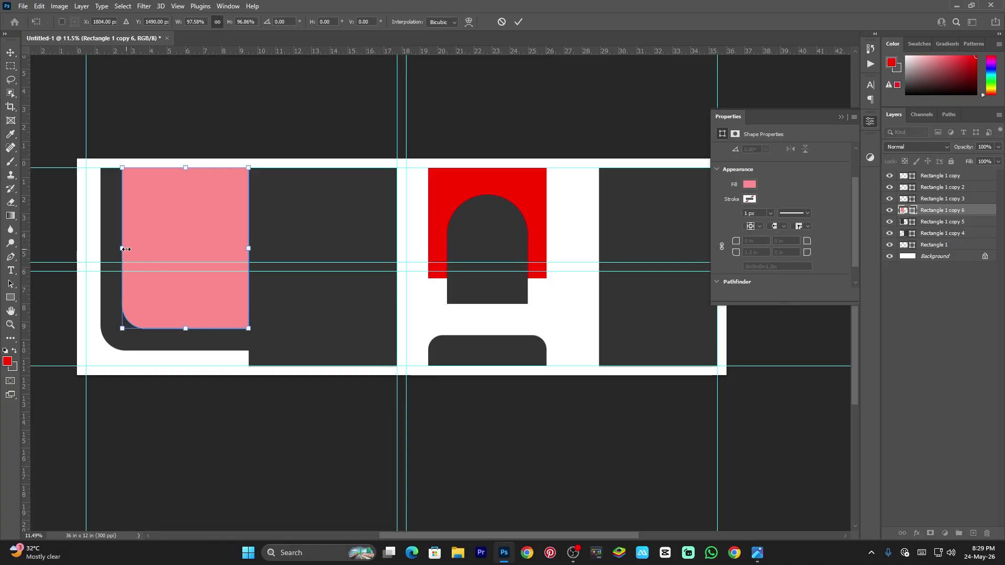
pyautogui.press('Return')
# - Enlarge the dark rectangle behind the pink one toward its lower-left corner to about 8.6 x 10.52 in
pyautogui.click(109, 345)
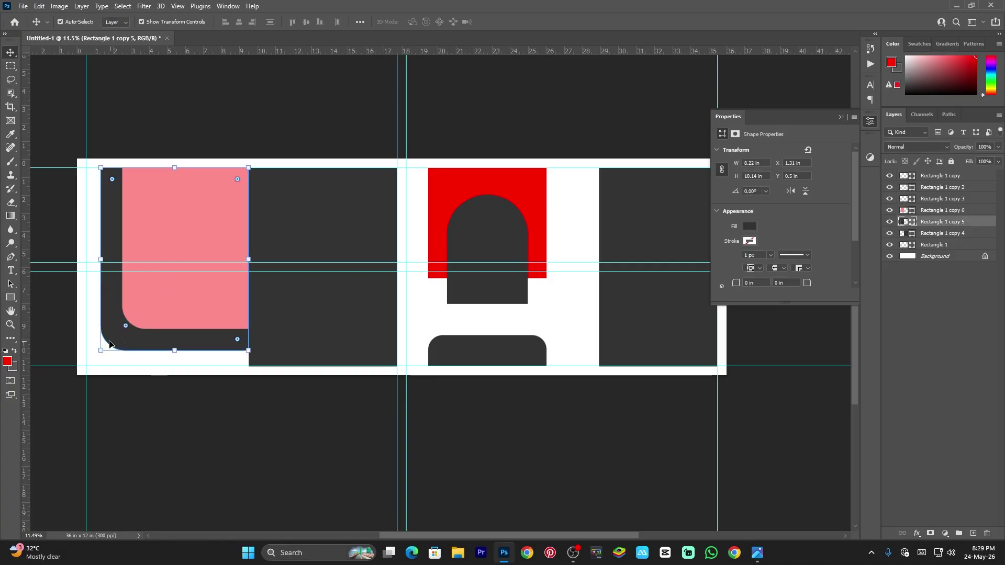
pyautogui.moveTo(102, 350); pyautogui.dragTo(95, 357)
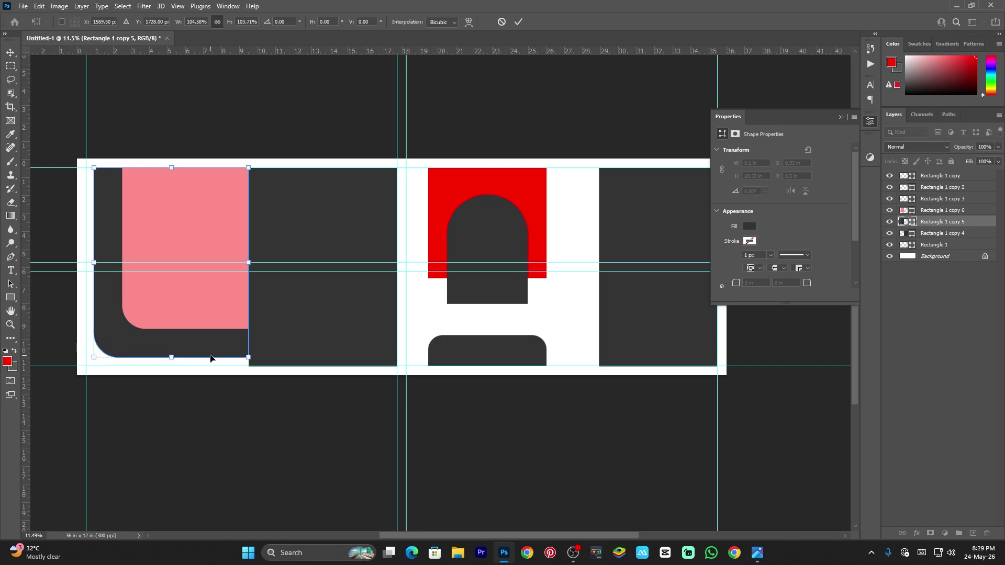
pyautogui.press('Return')
# - Extend the pink rectangle's left and bottom edges to about 7.58 x 9.6 in, narrowing the dark border, and collapse the shape properties
pyautogui.click(167, 317)
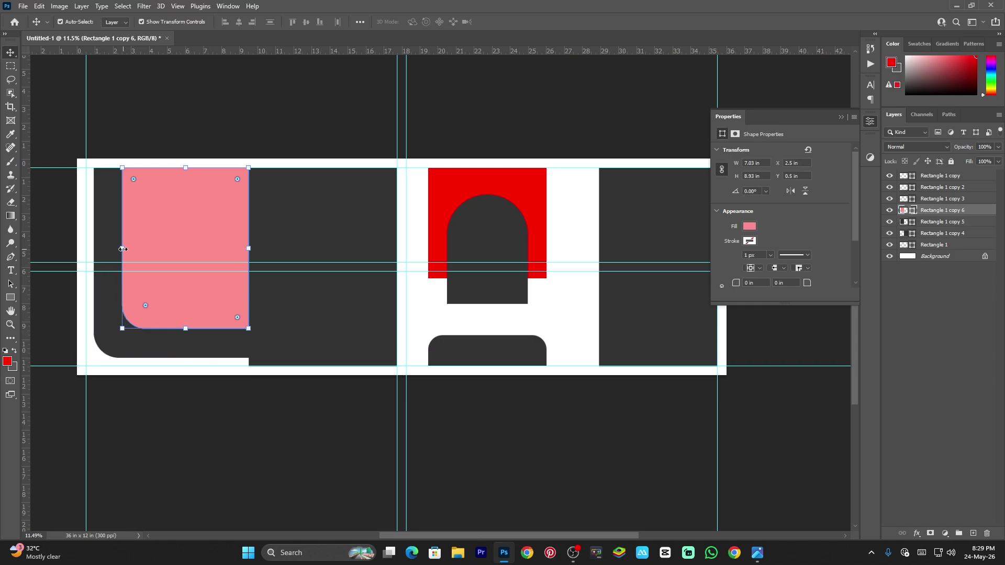
pyautogui.moveTo(123, 250); pyautogui.dragTo(120, 251)
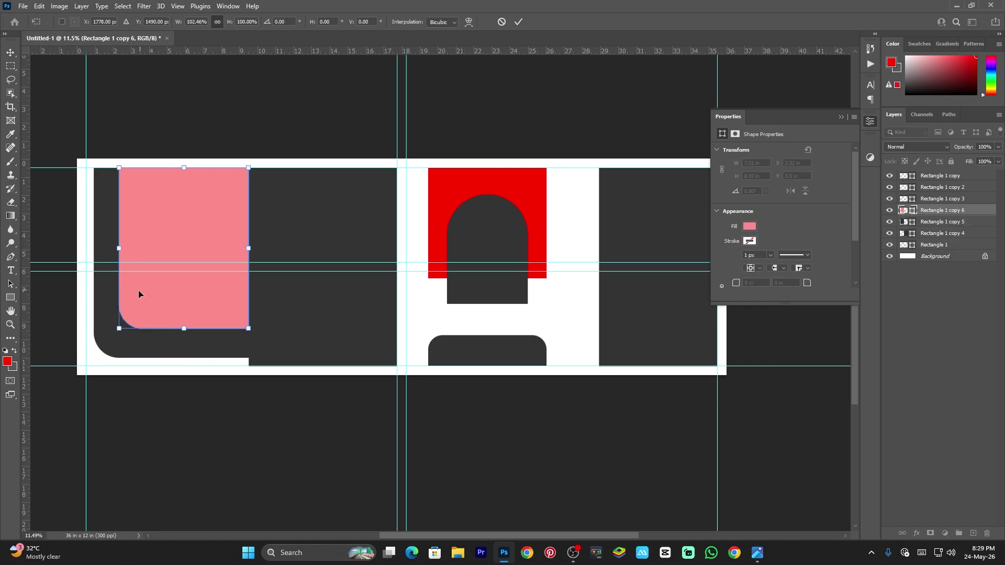
pyautogui.moveTo(118, 330); pyautogui.dragTo(112, 344)
pyautogui.press('Return')
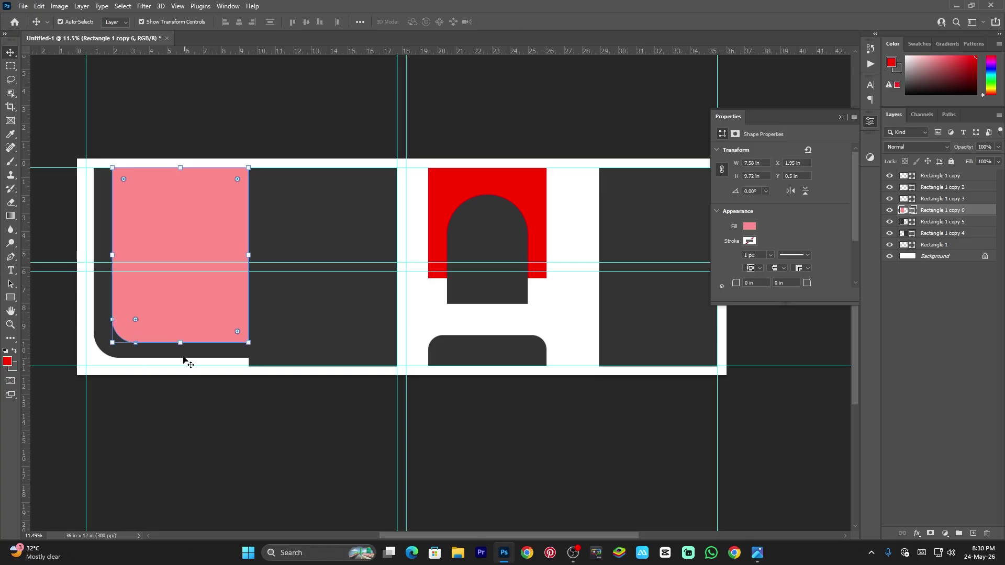
pyautogui.hotkey('ctrl', 't')
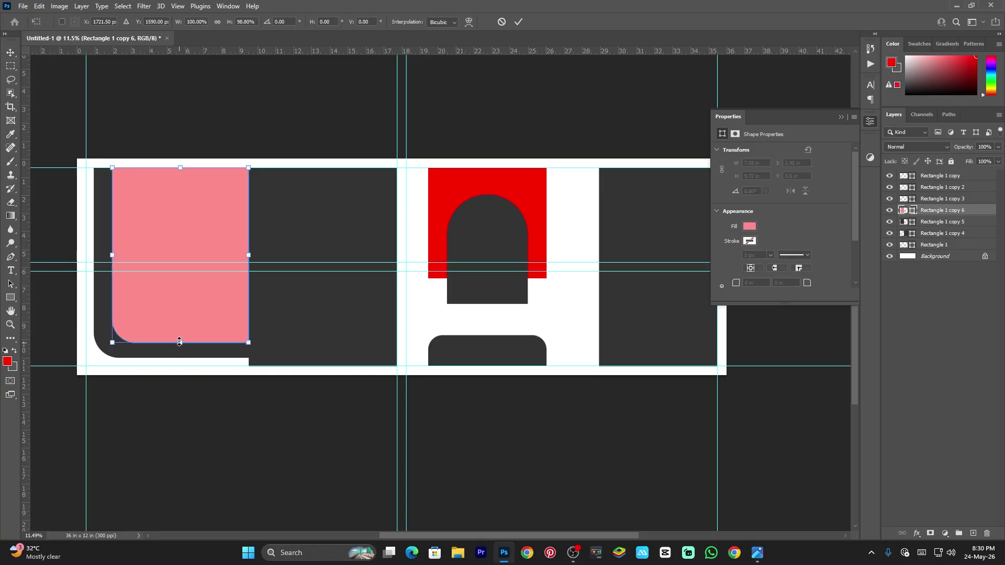
pyautogui.moveTo(179, 343); pyautogui.dragTo(179, 341)
pyautogui.press('Return')
pyautogui.click(231, 431)
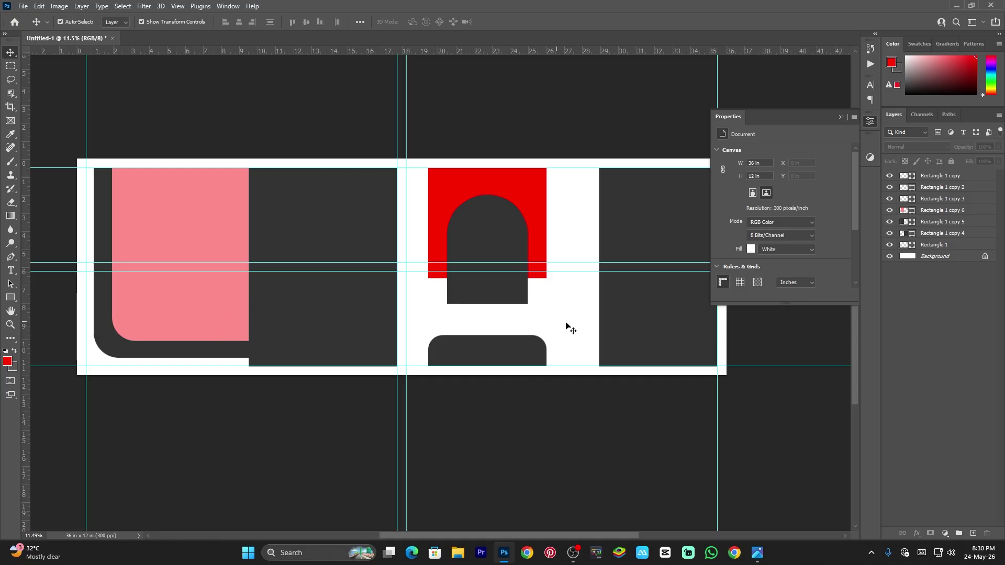
pyautogui.click(841, 117)
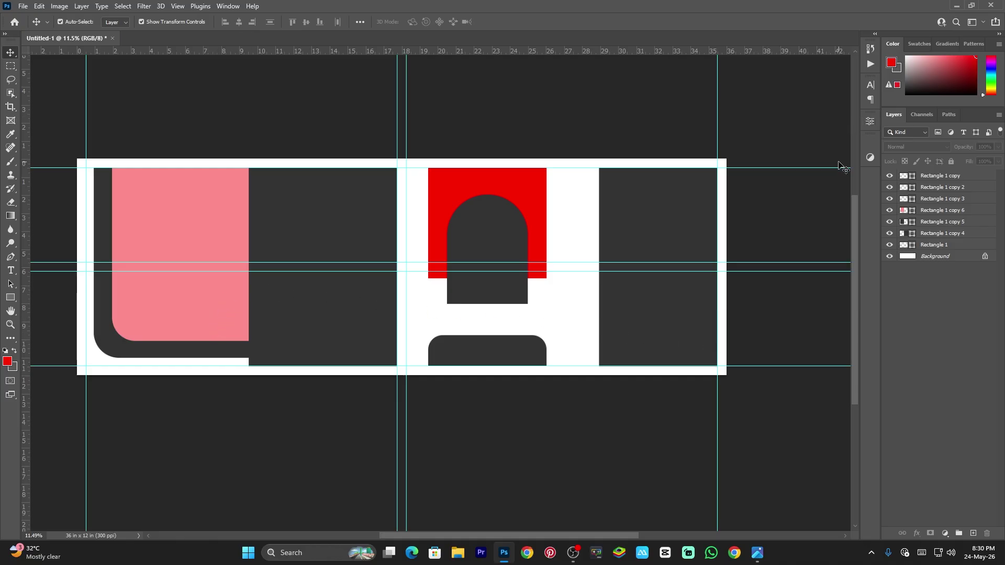
# - Duplicate the far-right dark rectangle onto the left margin guide and move the copy's layer directly above the Background
pyautogui.click(675, 231)
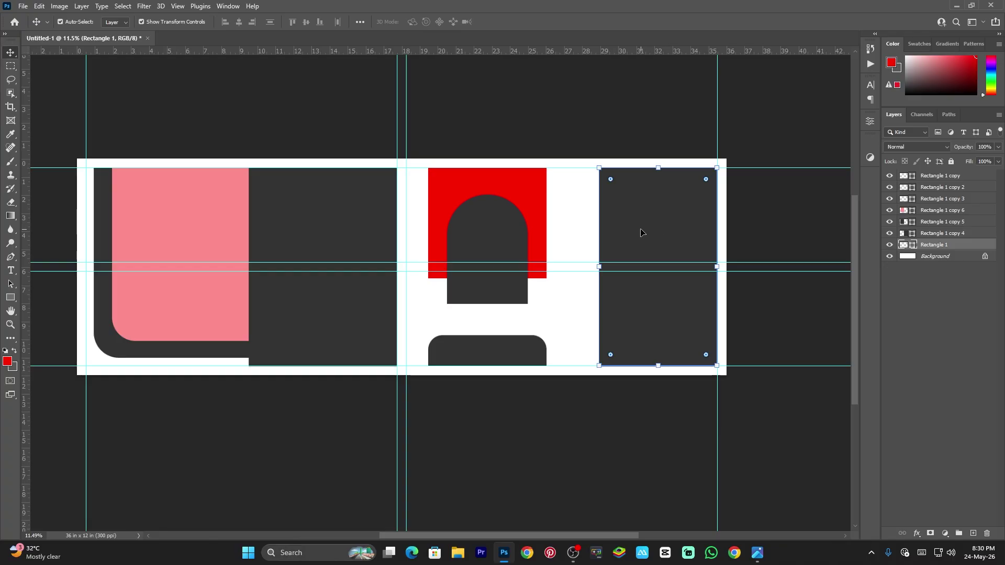
pyautogui.moveTo(642, 233); pyautogui.dragTo(127, 230)
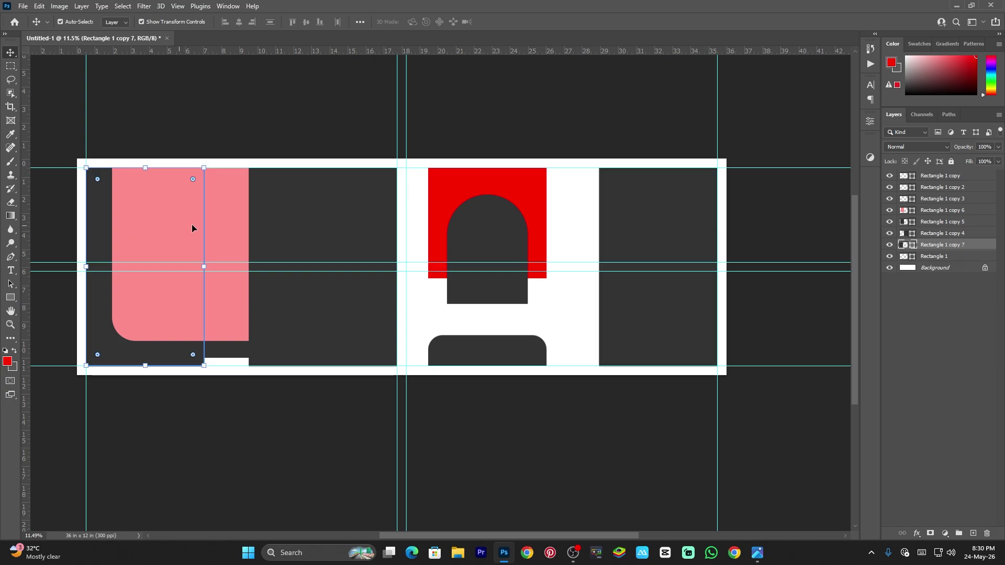
pyautogui.moveTo(932, 244); pyautogui.dragTo(927, 268)
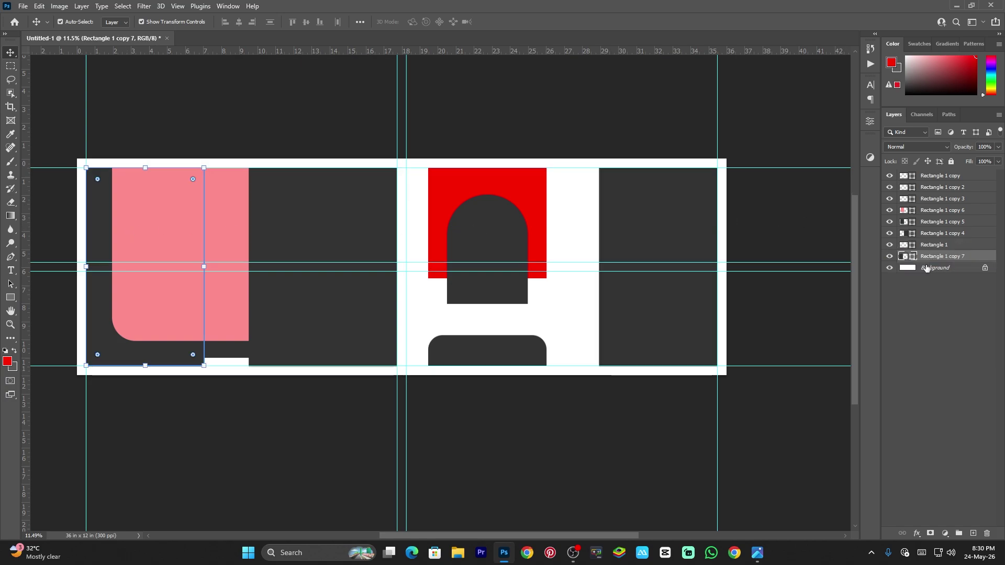
# - Rasterize the duplicated rectangle and stretch it across to the right margin guide so it fills the whole guided area
pyautogui.rightClick(929, 259)
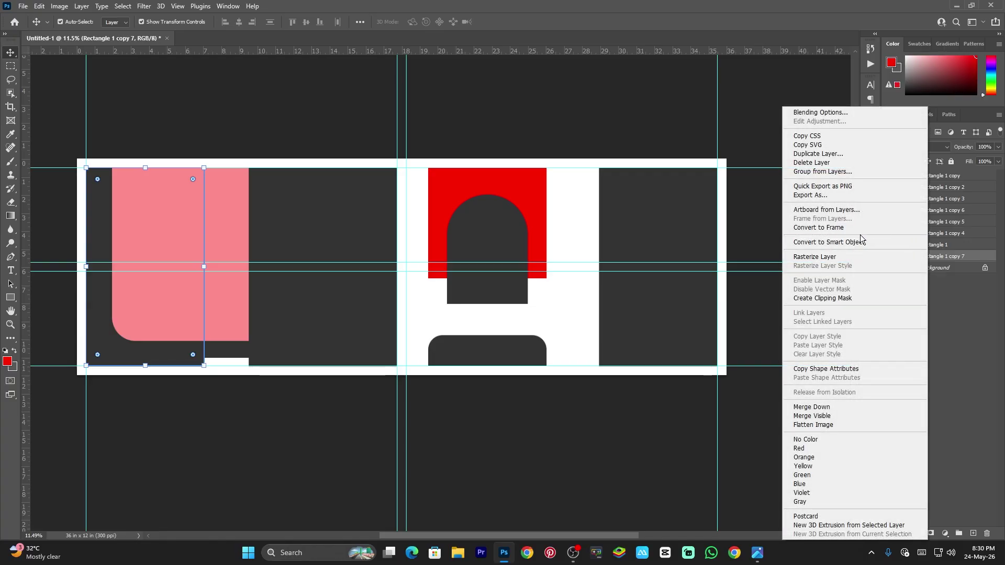
pyautogui.click(823, 258)
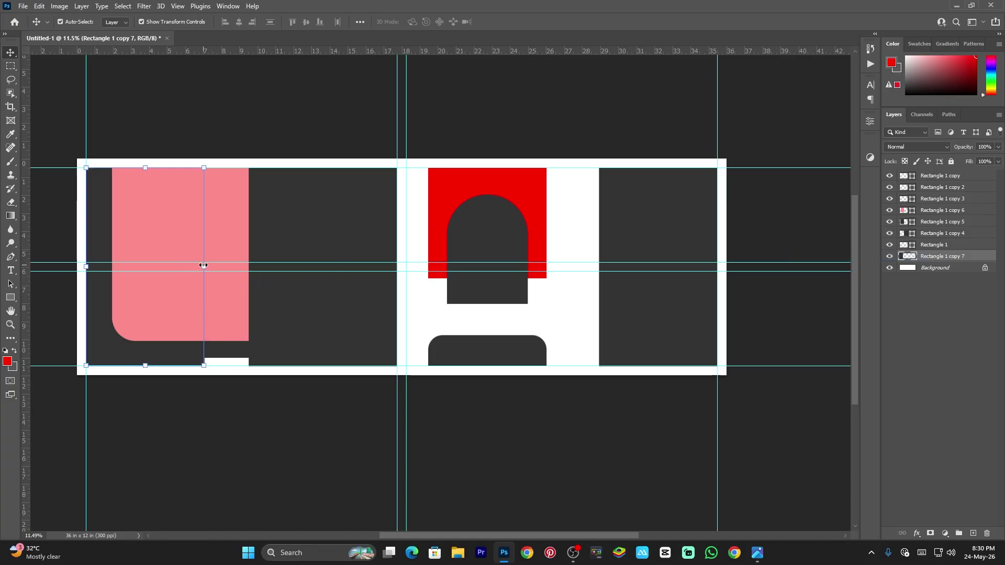
pyautogui.moveTo(203, 266); pyautogui.dragTo(715, 274)
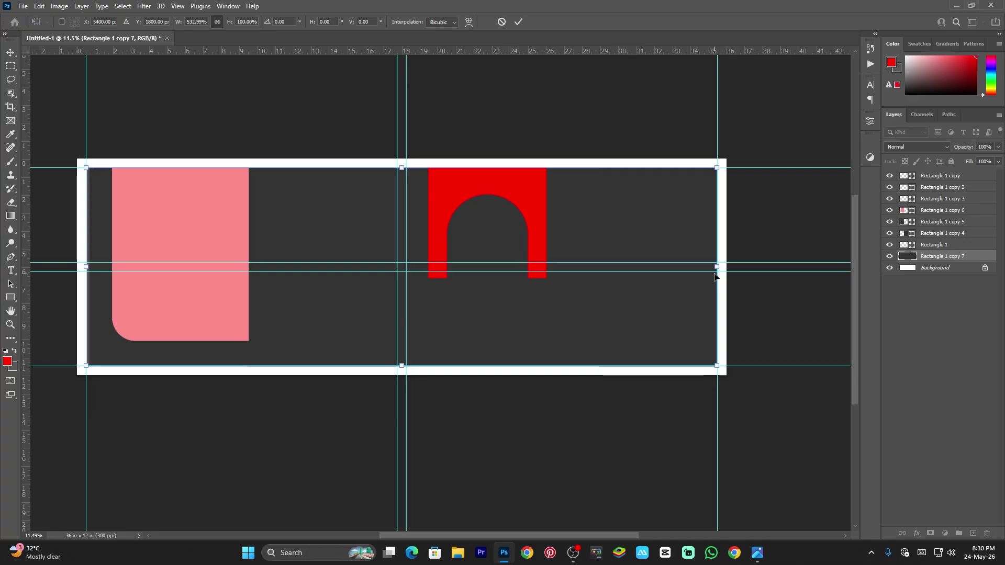
pyautogui.press('Return')
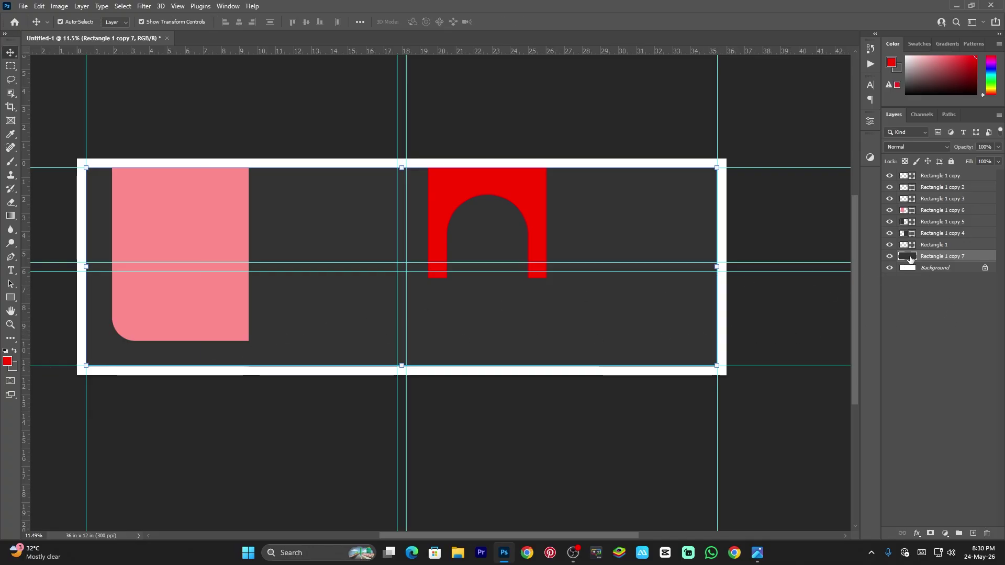
# - Choose a very pale yellow-green as the background color
pyautogui.click(12, 367)
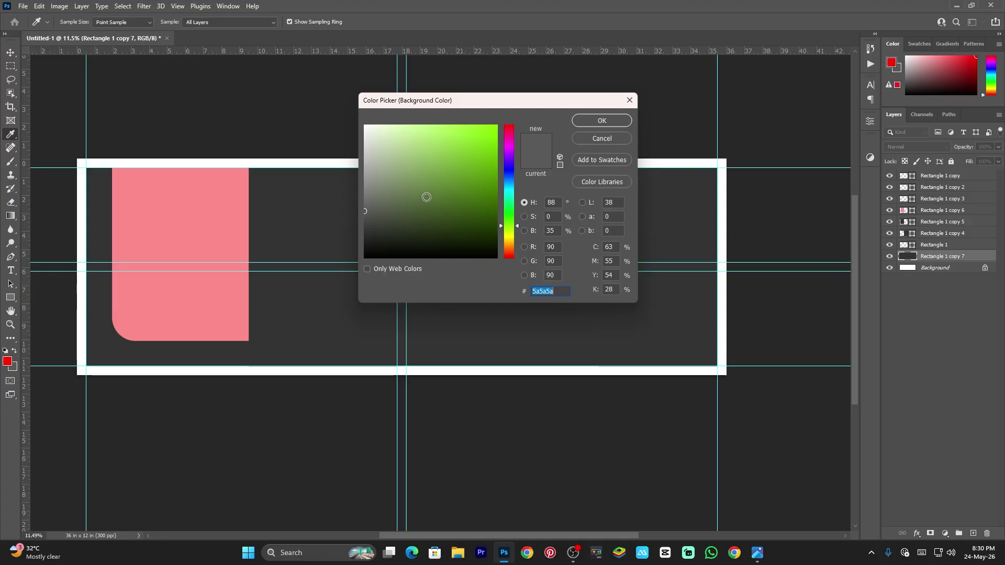
pyautogui.click(401, 134)
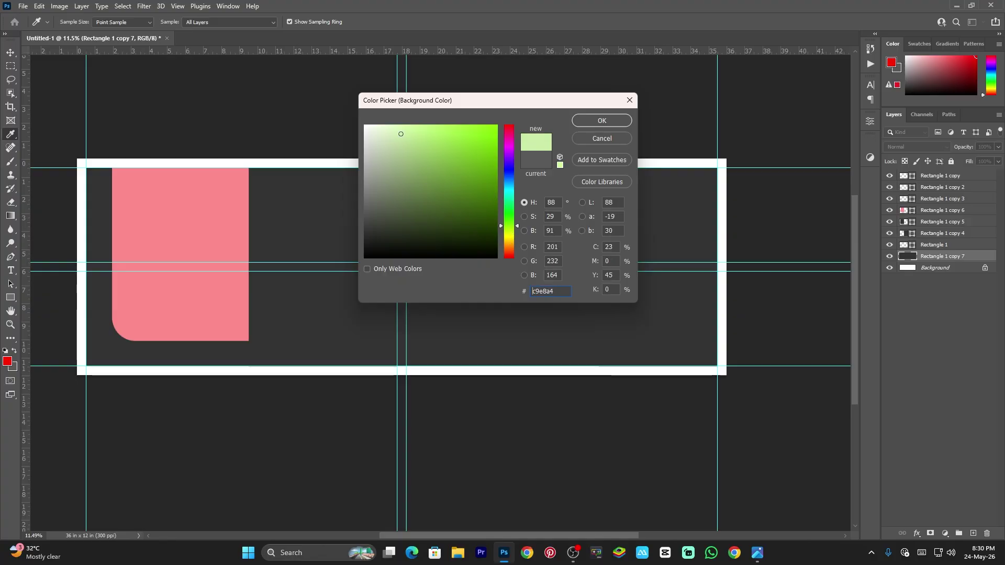
pyautogui.moveTo(401, 134); pyautogui.dragTo(393, 113)
pyautogui.click(600, 120)
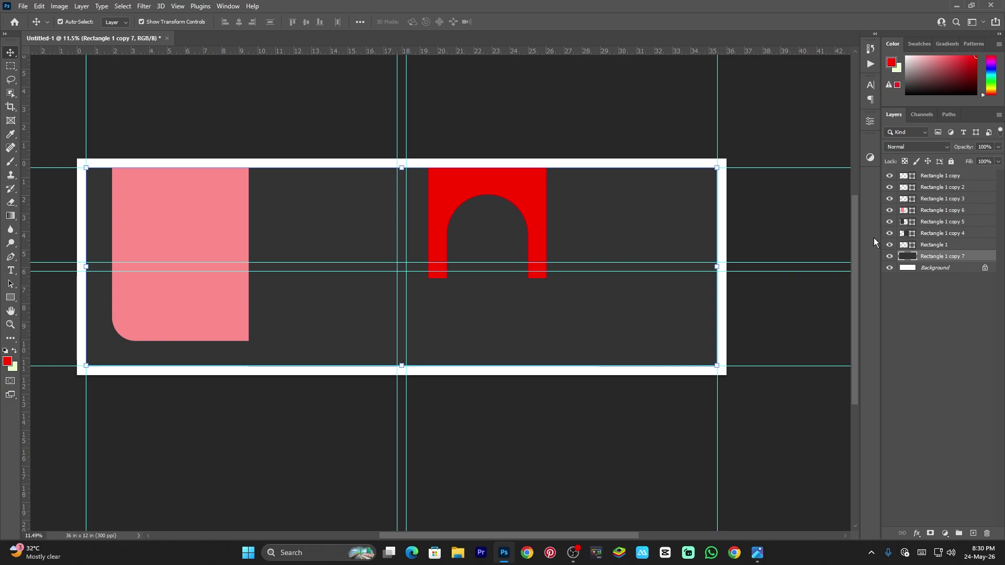
# - Select the stretched rectangle layer's pixels, fill them with the pale green background color, and deselect
pyautogui.press('ctrl')
pyautogui.keyDown('ctrl'); pyautogui.click(906, 258); pyautogui.keyUp('ctrl')
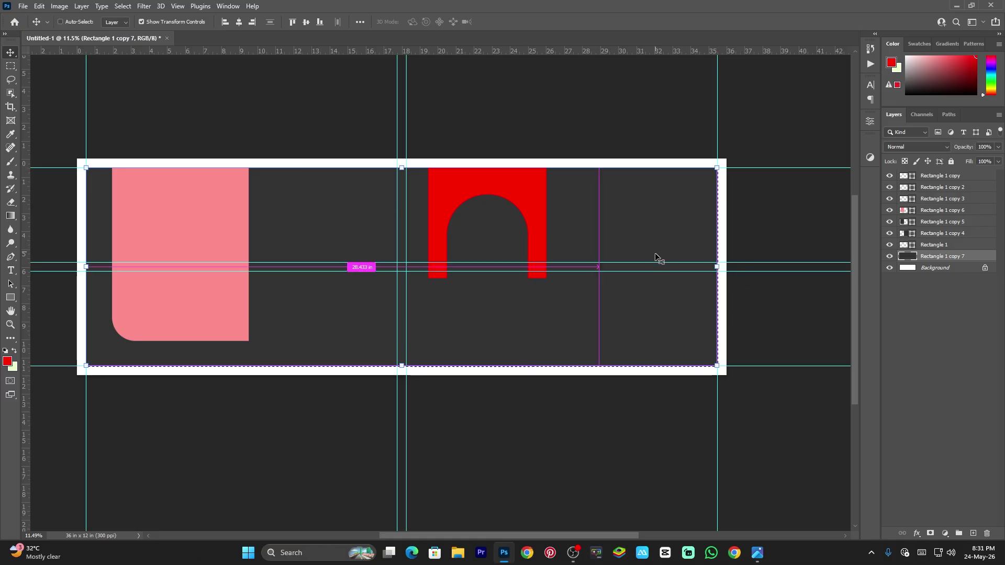
pyautogui.hotkey('ctrl', 'BackSpace')
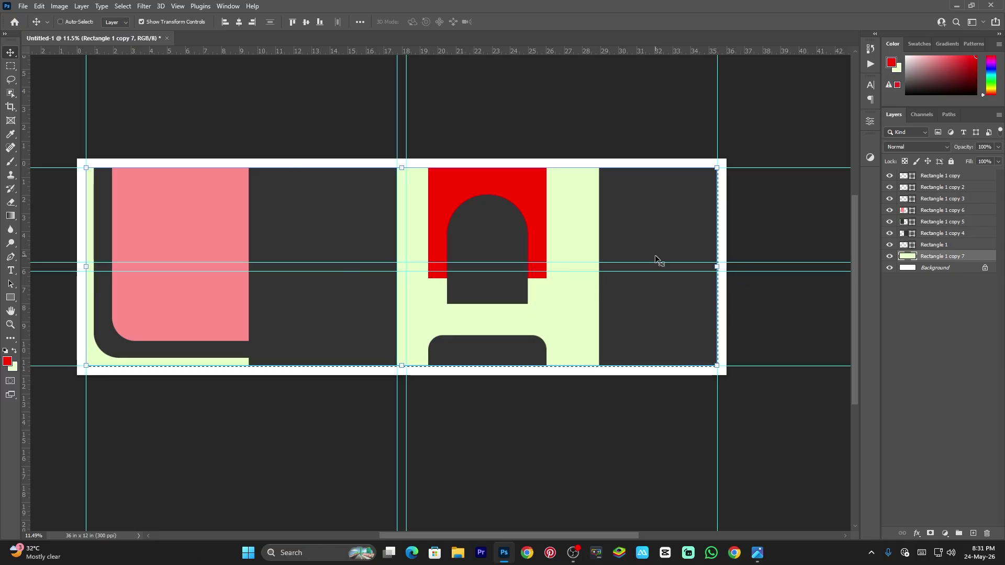
pyautogui.press('ctrl')
pyautogui.hotkey('ctrl', 'd')
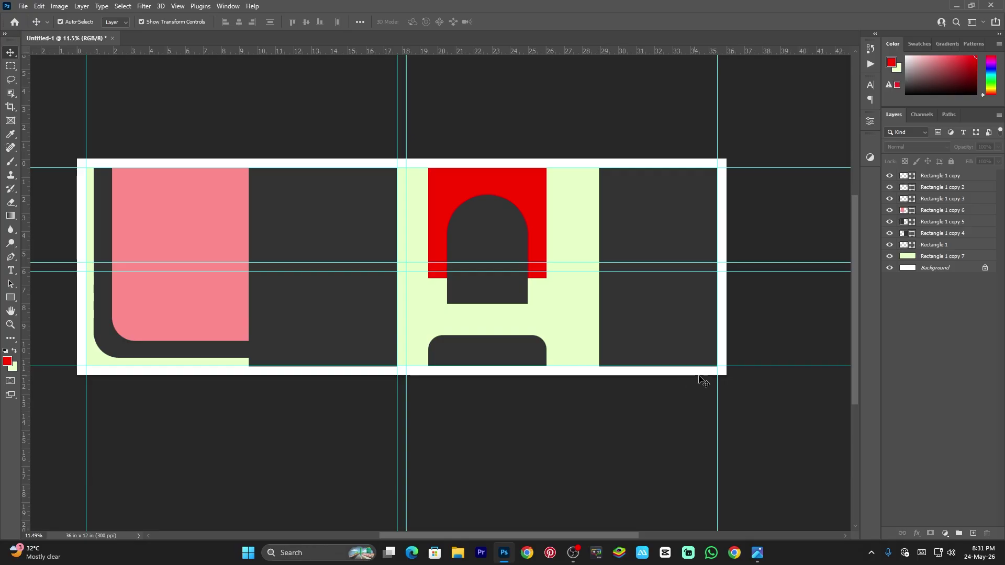
# - Add a white 25 px inside stroke at 100% opacity to the far-right dark rectangle
pyautogui.click(699, 336)
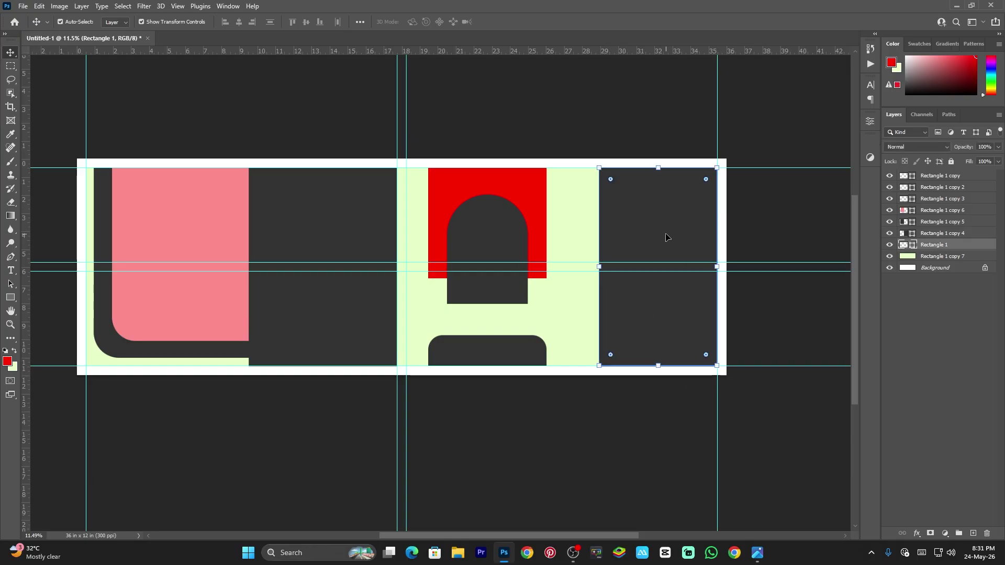
pyautogui.doubleClick(962, 251)
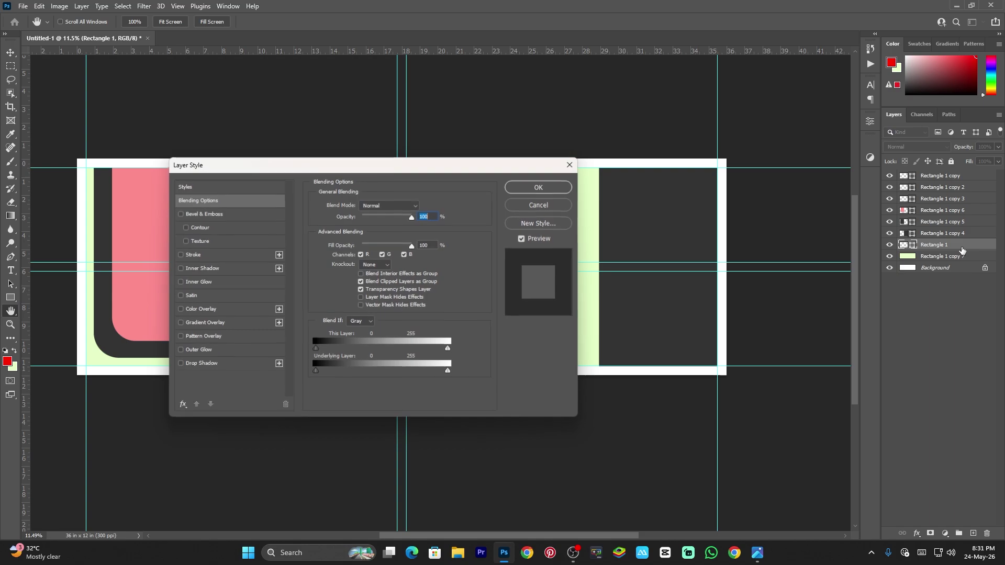
pyautogui.click(225, 255)
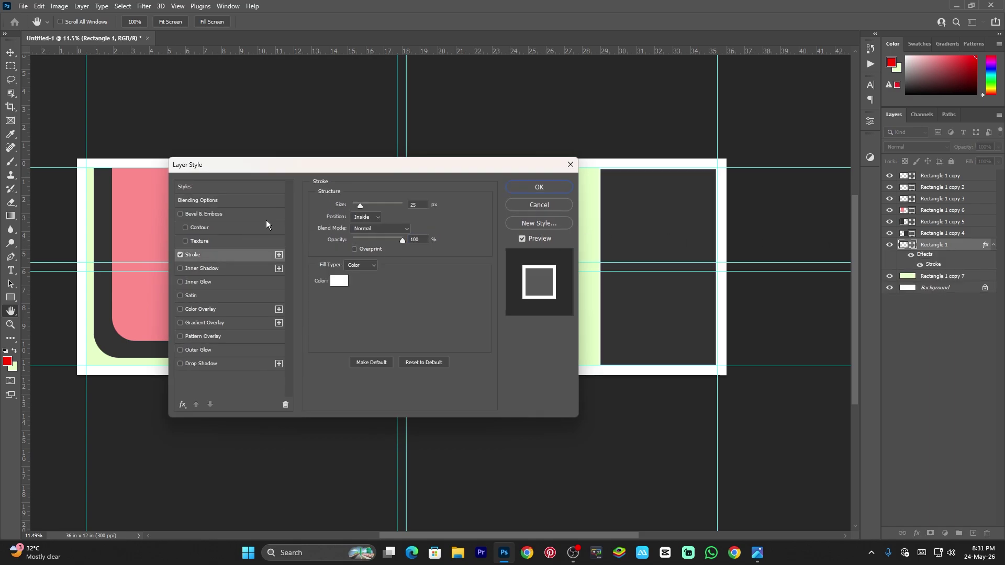
pyautogui.moveTo(380, 168); pyautogui.dragTo(265, 160)
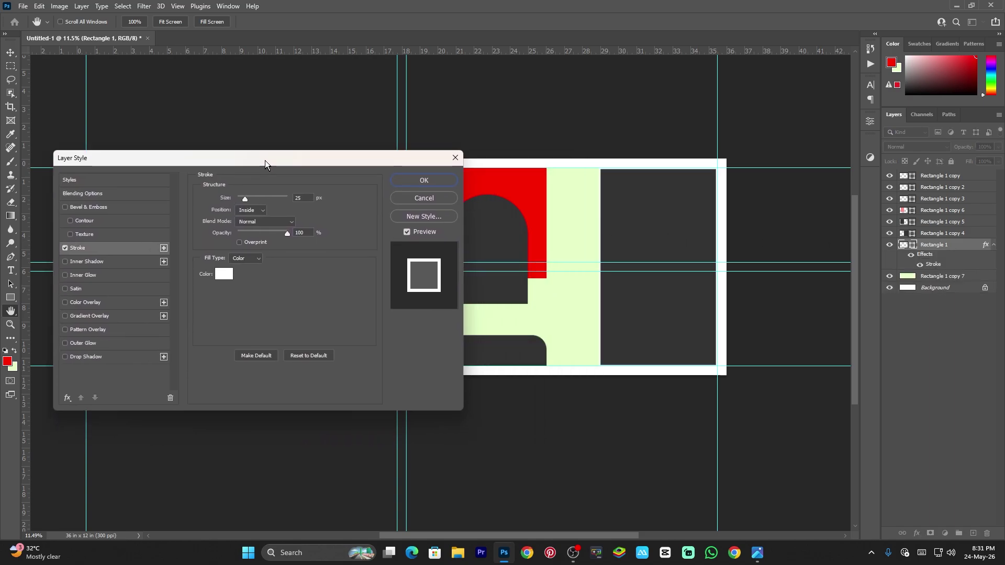
pyautogui.click(250, 211)
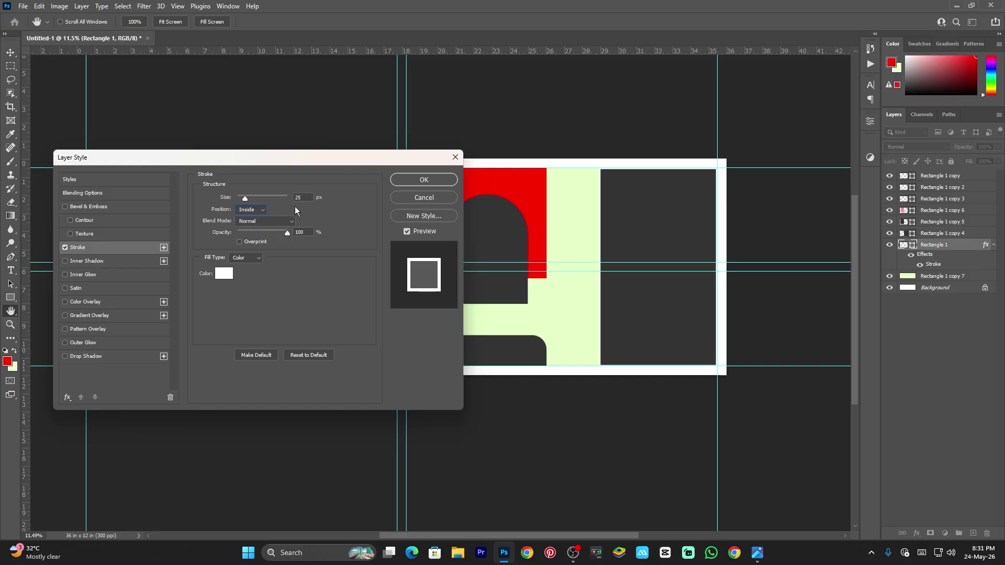
pyautogui.click(418, 184)
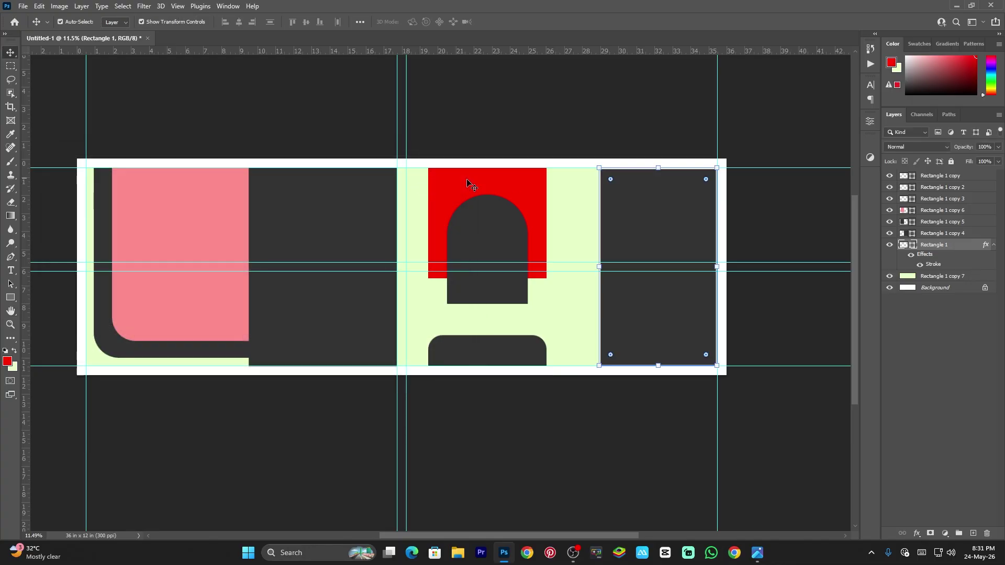
pyautogui.click(783, 221)
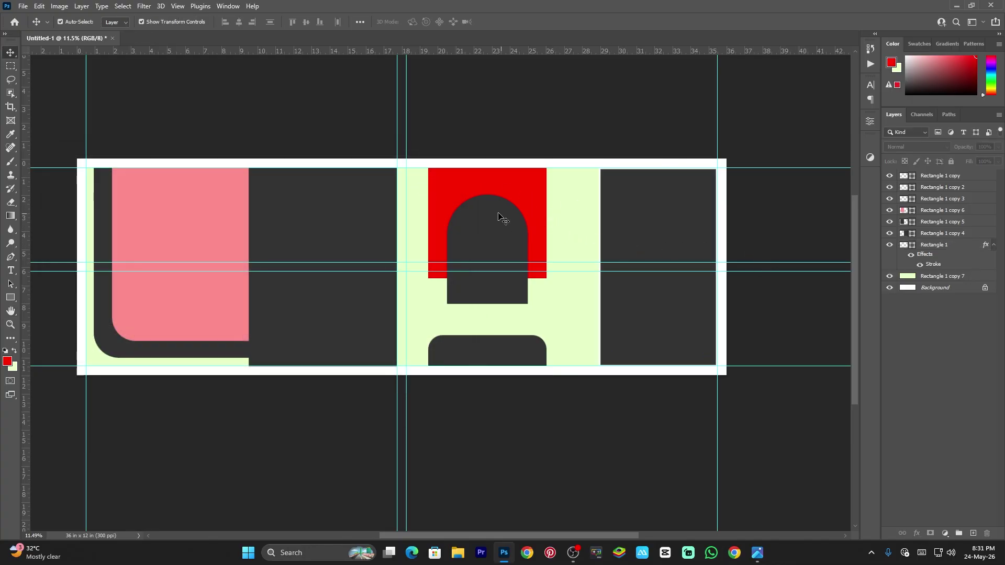
# - Give the arch, the small rounded rectangle below it, the red rectangle, the wide dark rectangle and the pink rectangle the same white stroke
pyautogui.click(493, 242)
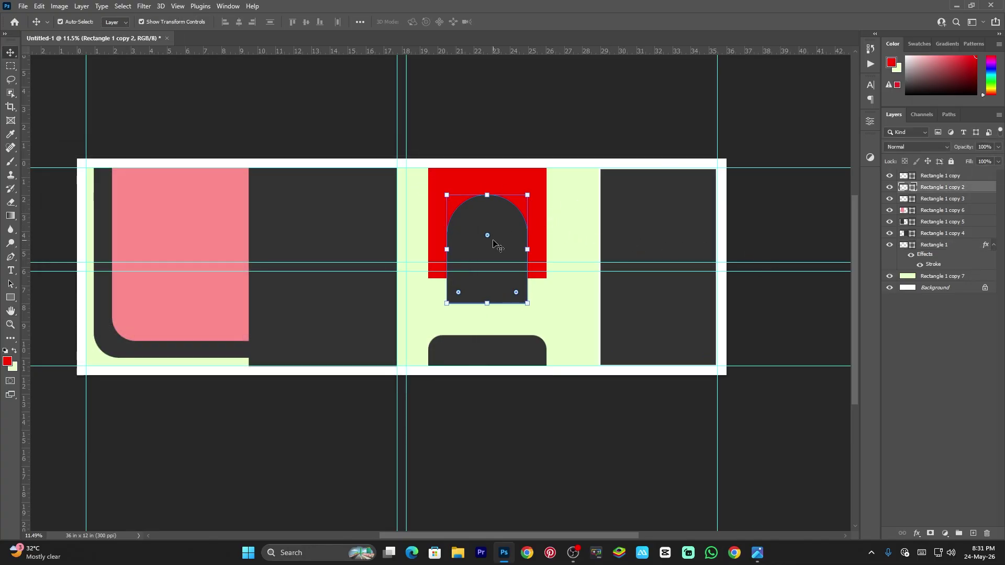
pyautogui.press('F4')
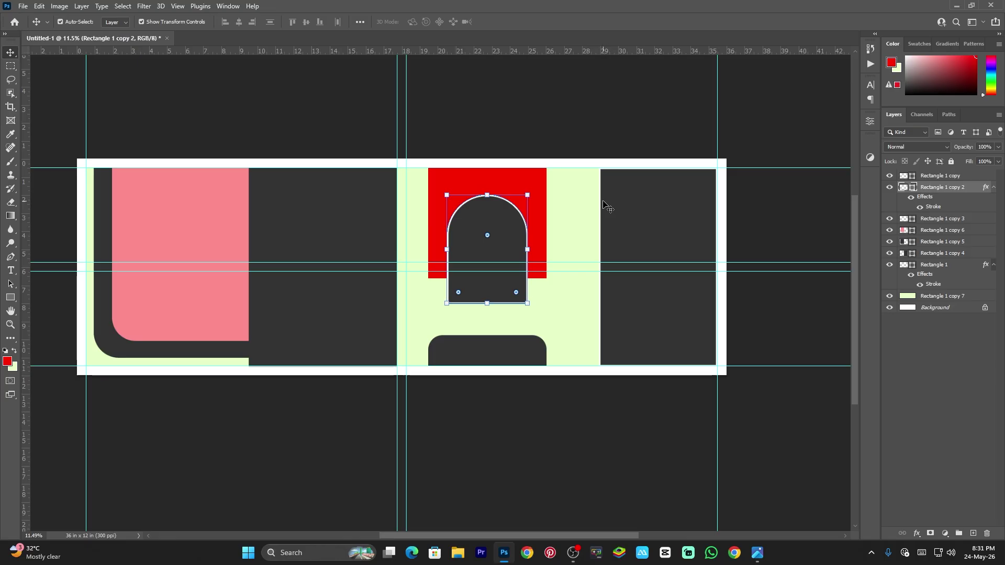
pyautogui.click(529, 355)
pyautogui.press('F4')
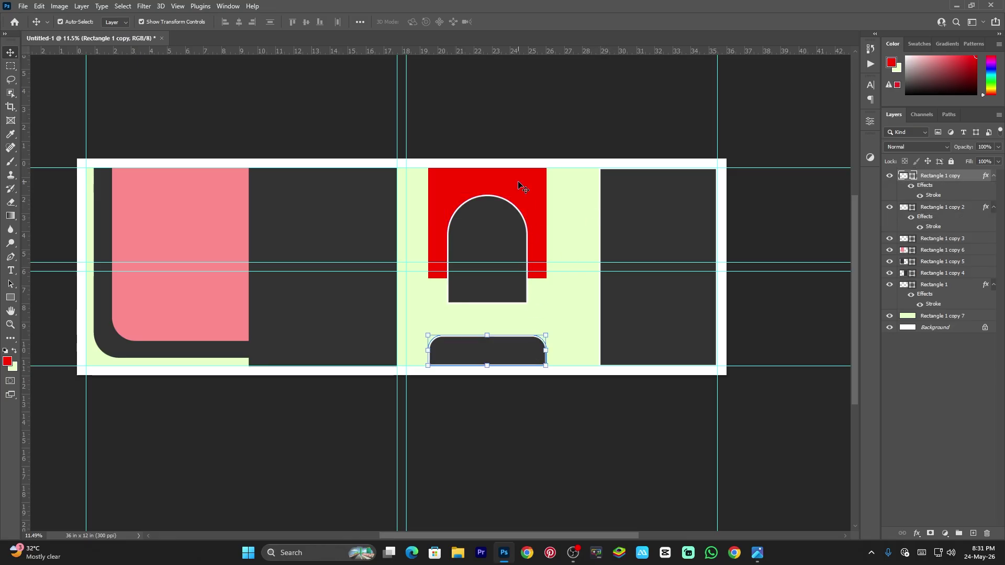
pyautogui.click(520, 185)
pyautogui.press('F4')
pyautogui.click(314, 206)
pyautogui.press('F4')
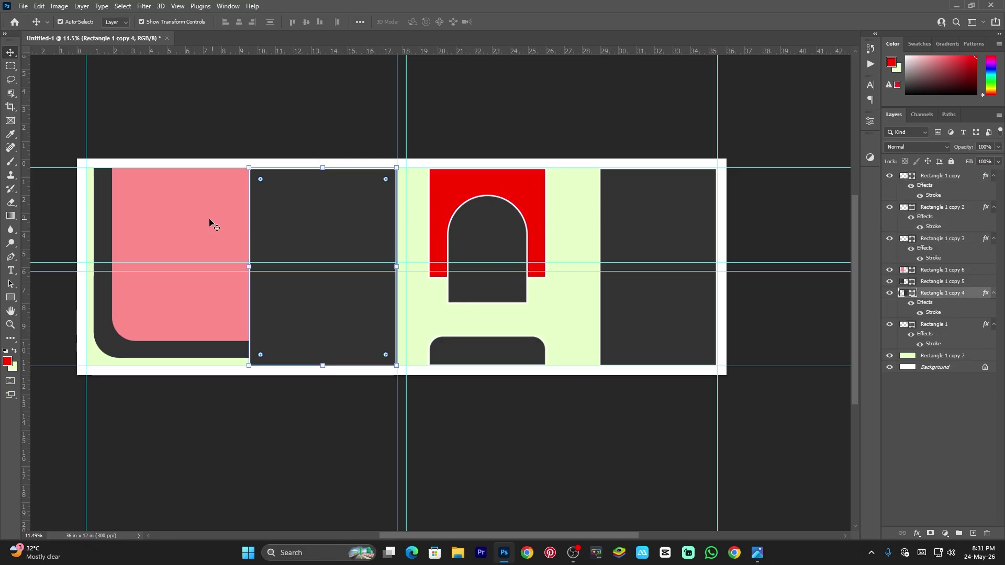
pyautogui.click(204, 222)
pyautogui.press('F4')
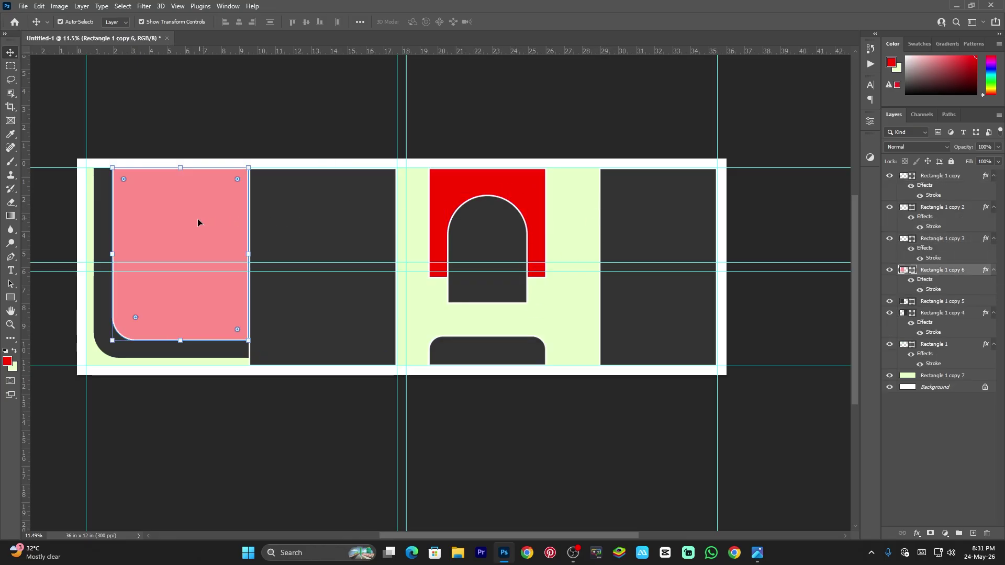
pyautogui.click(101, 216)
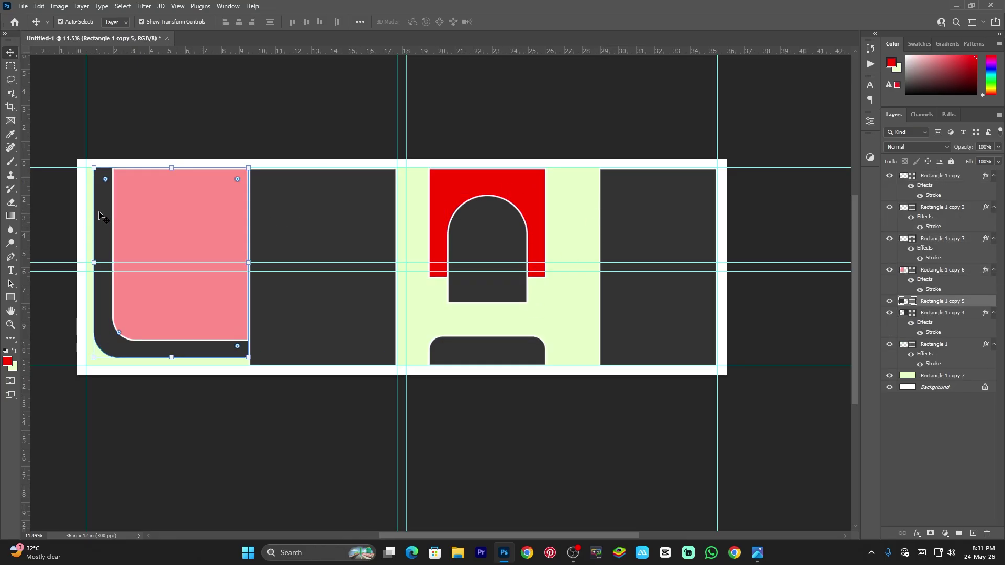
pyautogui.click(202, 388)
# - Set the dark arch's white inside stroke to 62 px, leaving out Bevel & Emboss and Texture
pyautogui.click(471, 241)
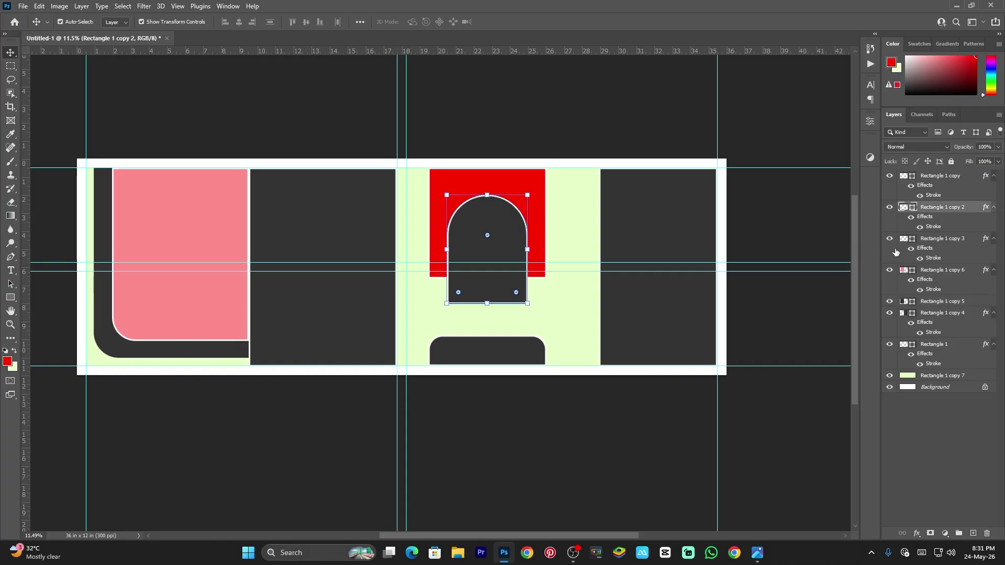
pyautogui.doubleClick(975, 211)
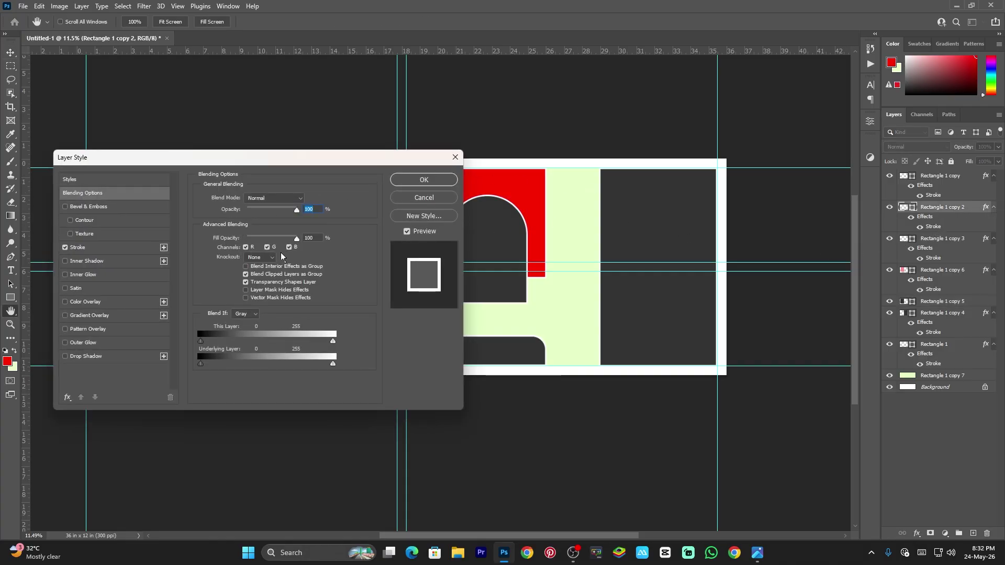
pyautogui.click(141, 234)
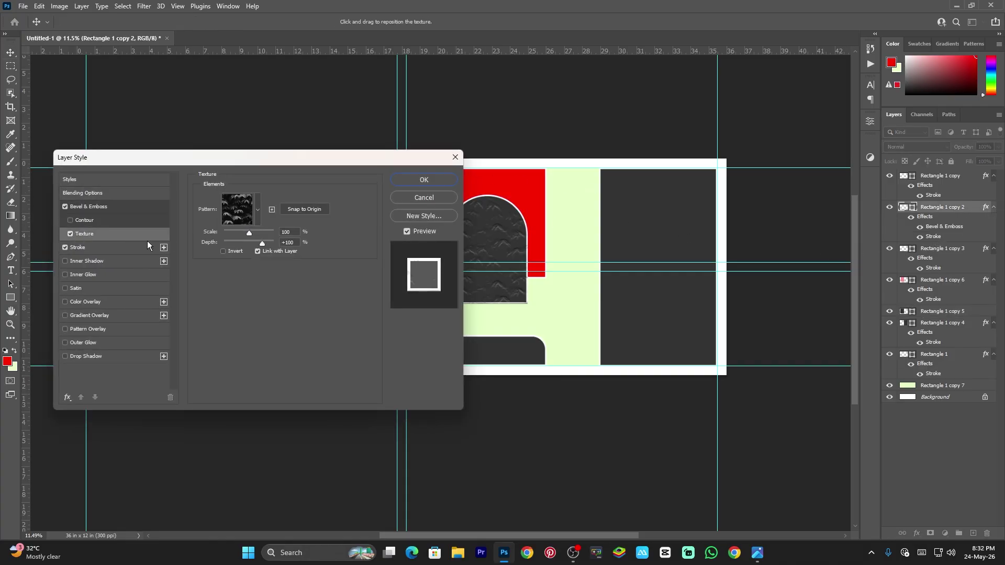
pyautogui.click(66, 205)
pyautogui.click(84, 248)
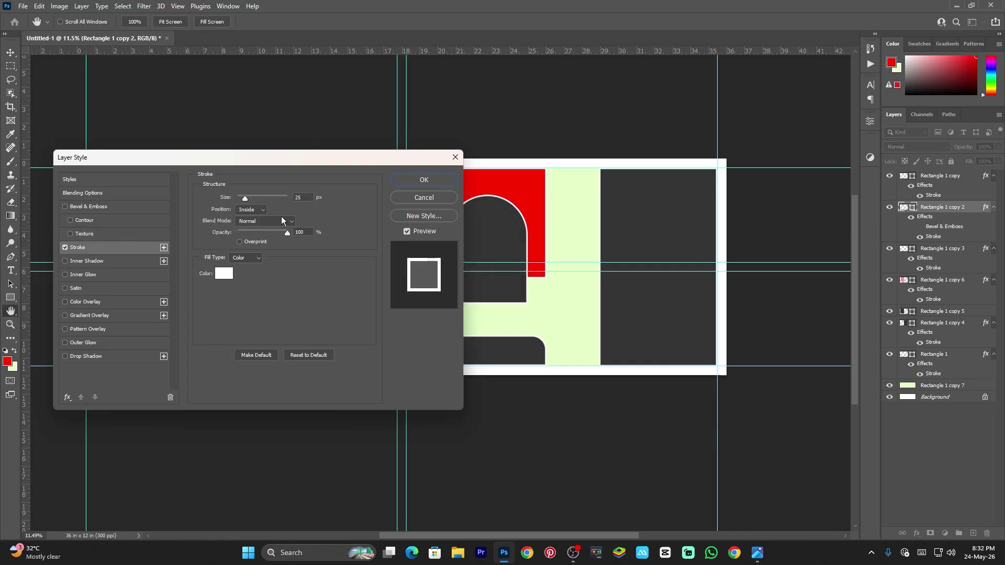
pyautogui.moveTo(244, 200); pyautogui.dragTo(253, 199)
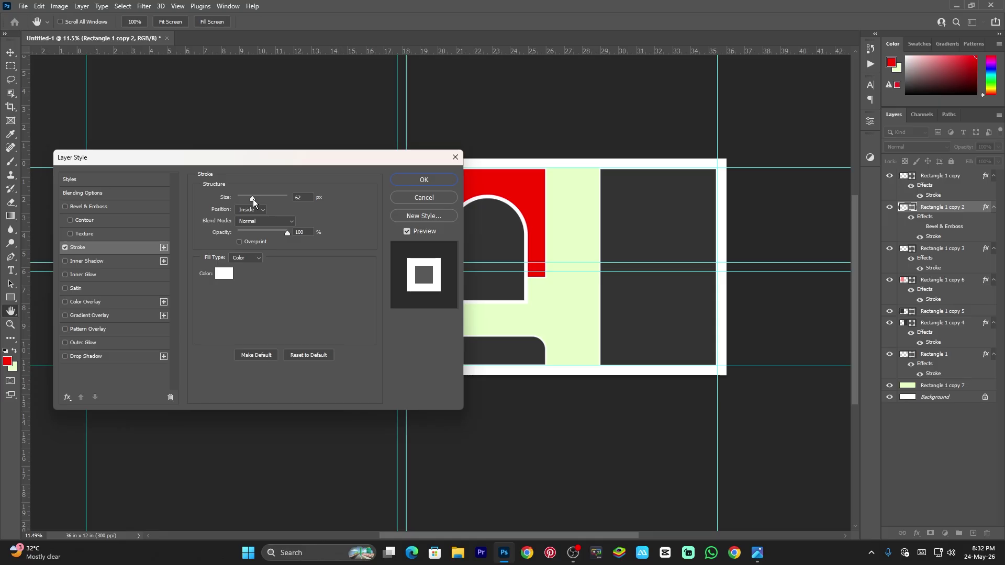
pyautogui.click(422, 181)
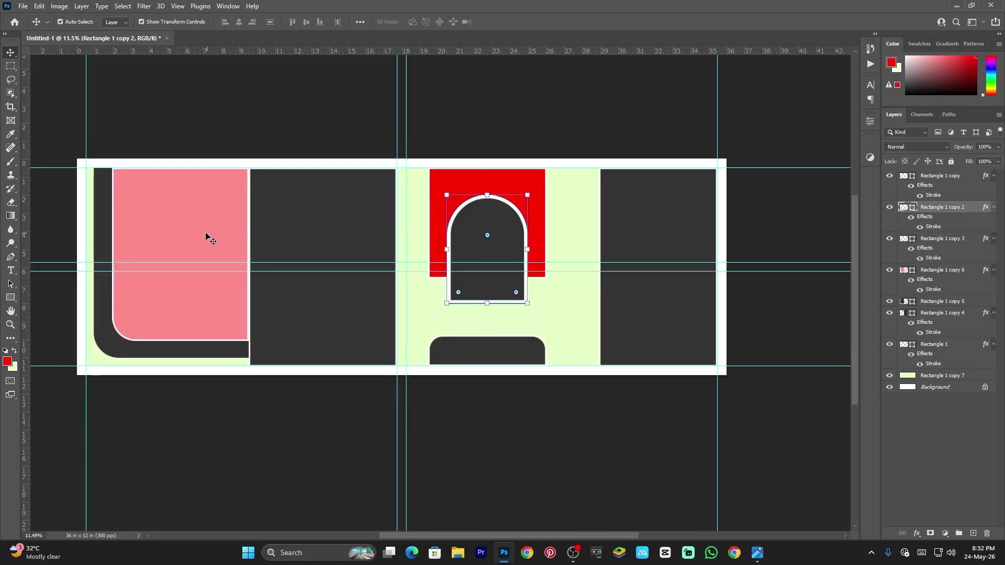
# - Shrink the pink rectangle to about 84% width and lower its top edge so a dark margin surrounds it
pyautogui.click(207, 235)
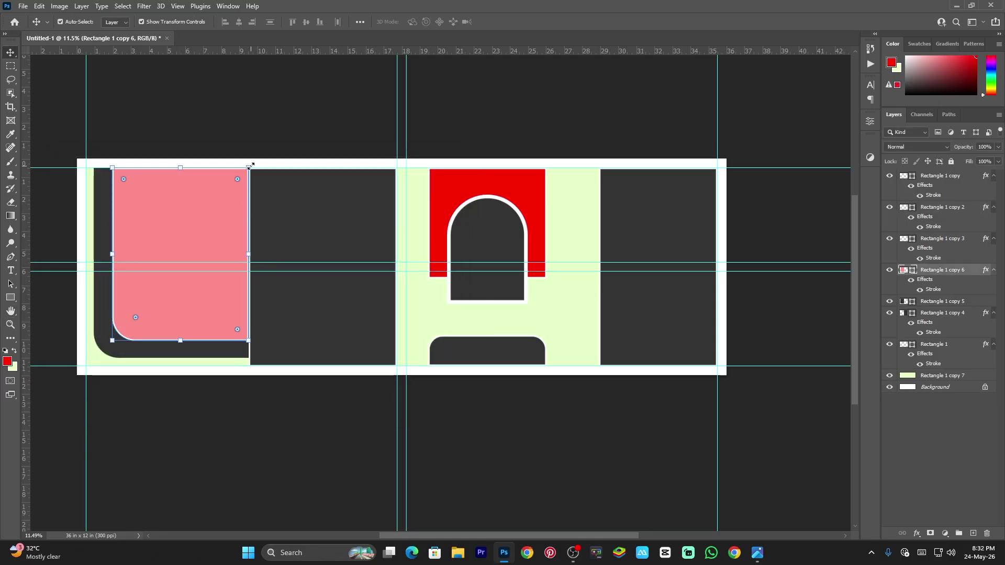
pyautogui.click(249, 252)
pyautogui.moveTo(250, 252); pyautogui.dragTo(233, 253)
pyautogui.moveTo(174, 168); pyautogui.dragTo(174, 193)
pyautogui.moveTo(172, 236); pyautogui.dragTo(168, 238)
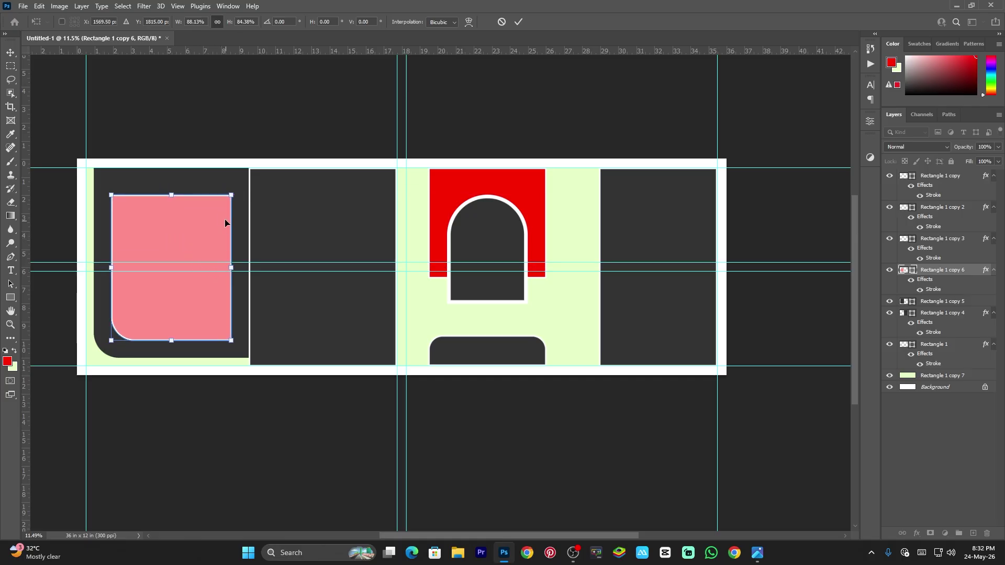
pyautogui.moveTo(229, 268); pyautogui.dragTo(225, 268)
pyautogui.moveTo(171, 195); pyautogui.dragTo(170, 183)
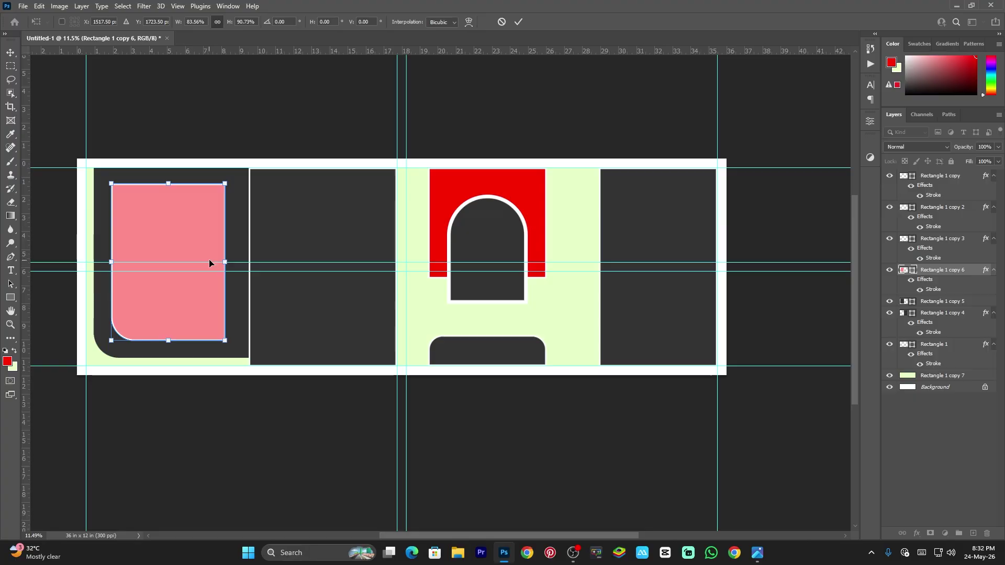
pyautogui.moveTo(176, 343); pyautogui.dragTo(175, 346)
pyautogui.press('Return')
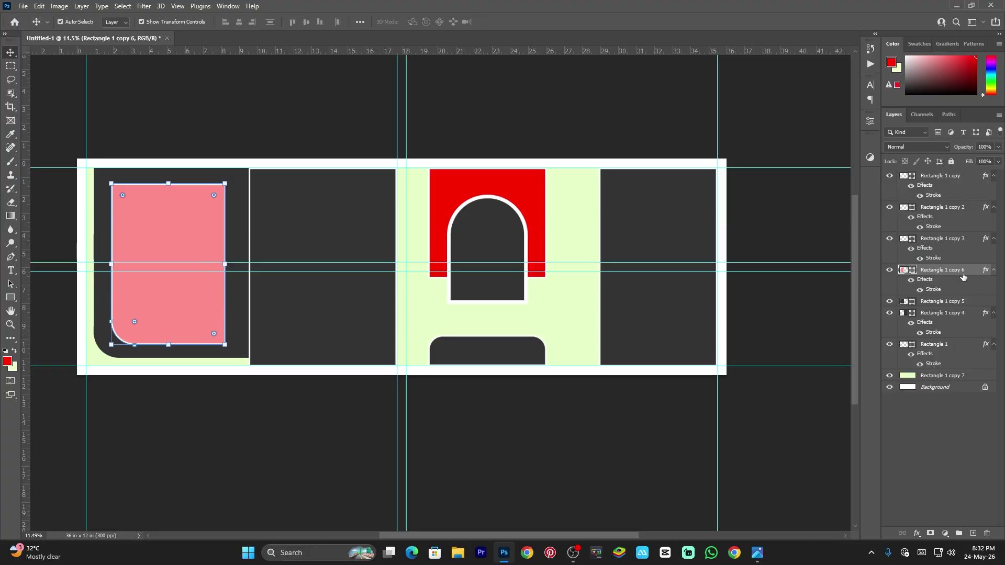
# - Thicken the pink rectangle's white stroke to roughly match the arch's outline
pyautogui.doubleClick(965, 270)
pyautogui.doubleClick(960, 278)
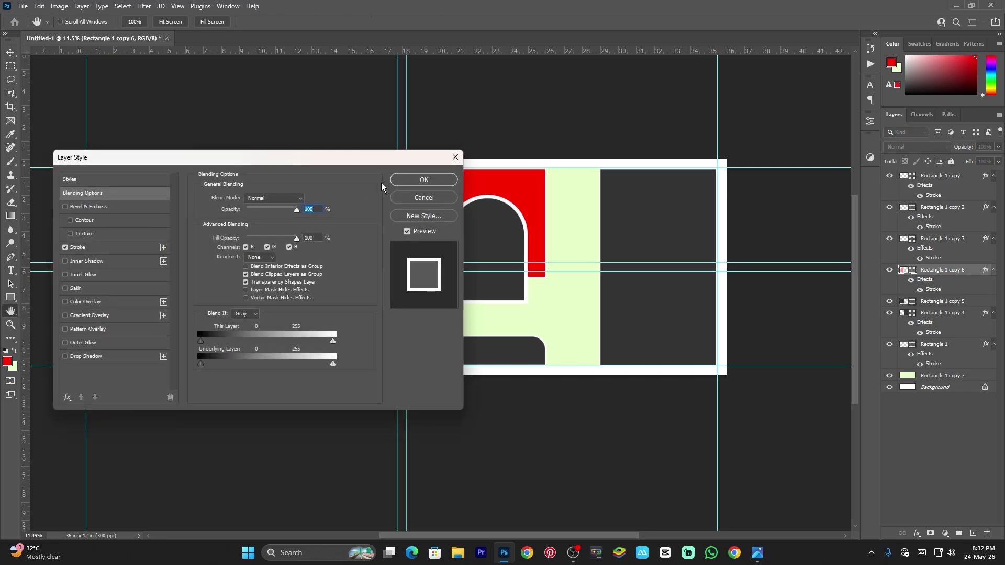
pyautogui.moveTo(313, 160); pyautogui.dragTo(599, 144)
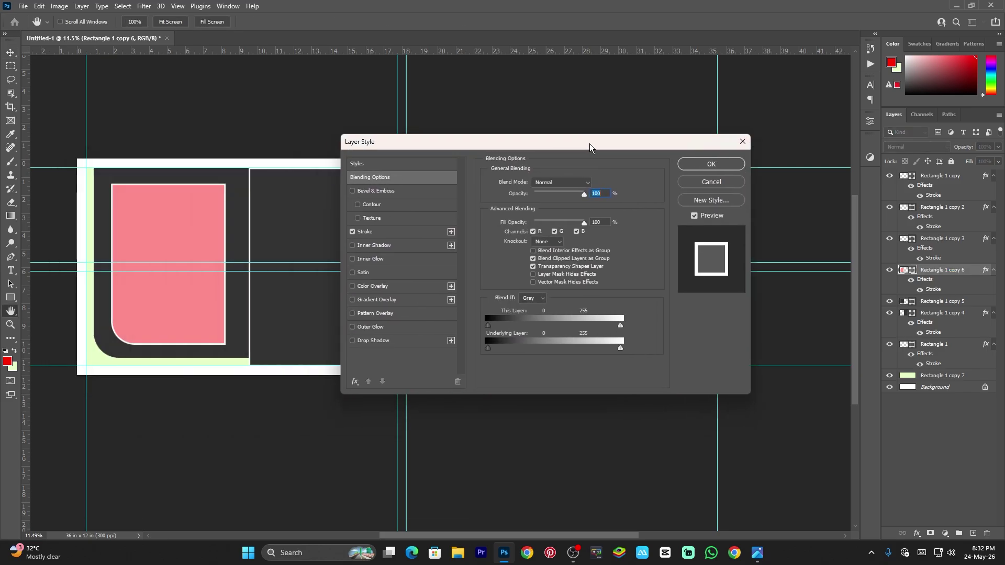
pyautogui.click(404, 233)
pyautogui.moveTo(535, 183); pyautogui.dragTo(540, 187)
pyautogui.click(720, 170)
pyautogui.click(776, 126)
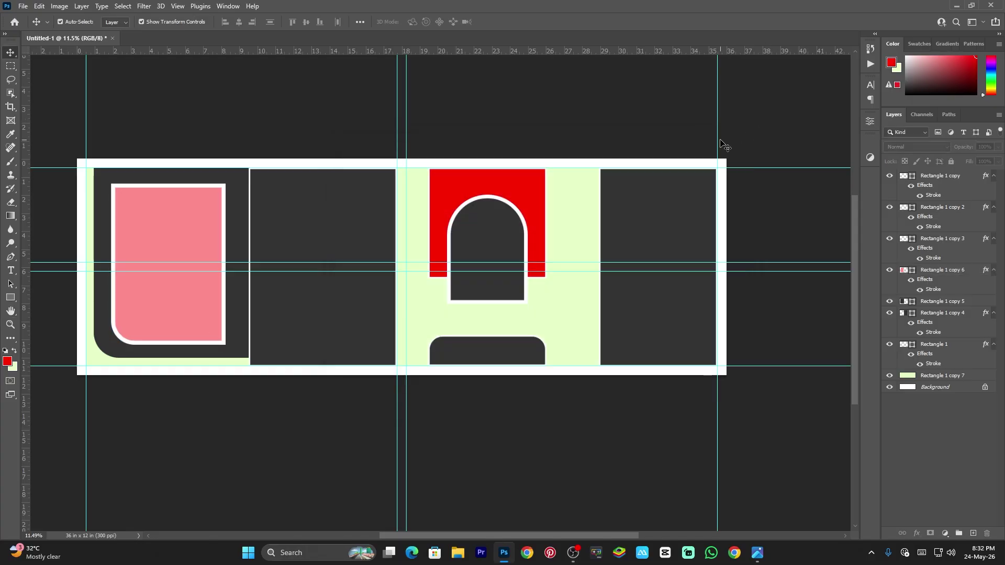
# - Slightly thicken the white inside stroke of the far-right dark rectangle
pyautogui.click(723, 212)
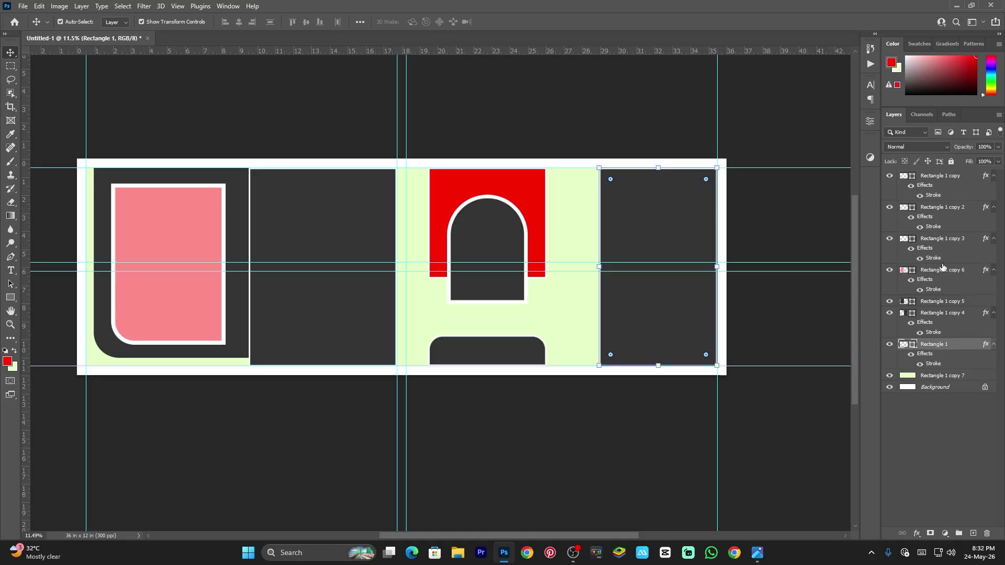
pyautogui.doubleClick(966, 350)
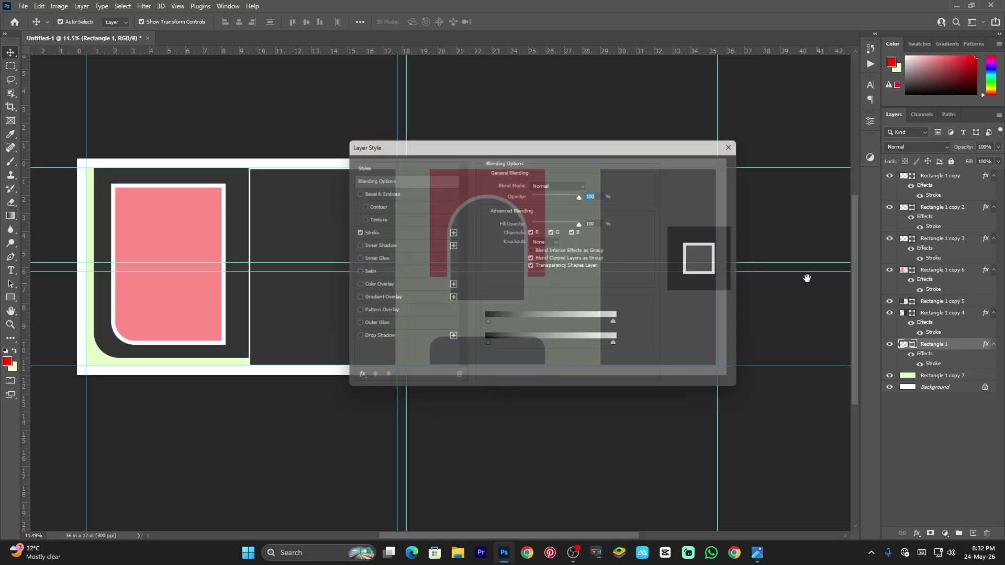
pyautogui.moveTo(569, 146); pyautogui.dragTo(324, 193)
pyautogui.click(126, 283)
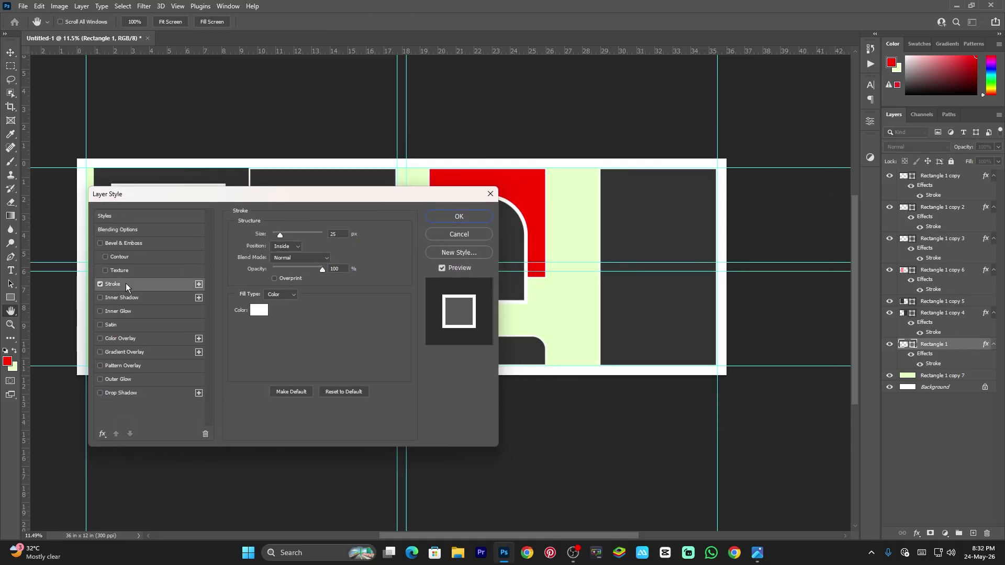
pyautogui.moveTo(281, 237); pyautogui.dragTo(285, 237)
pyautogui.click(457, 215)
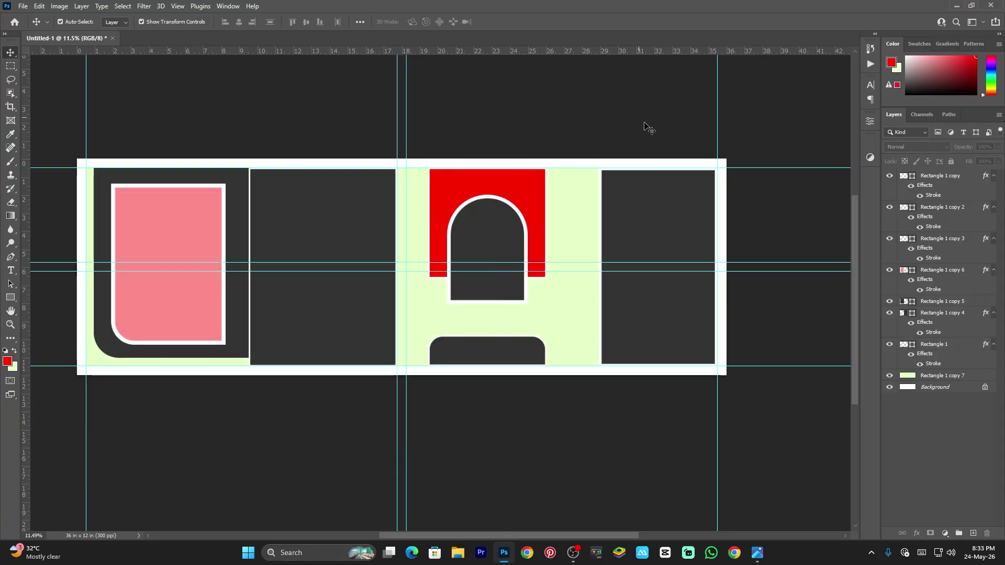
# - Stretch the pale green backdrop sideways to the canvas's right edge and slightly past its left edge
pyautogui.press('z')
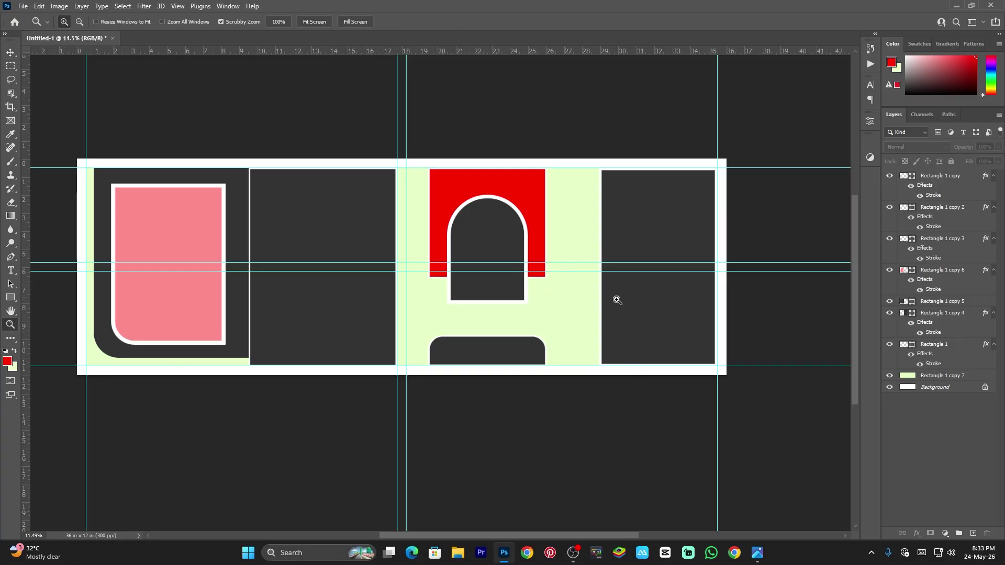
pyautogui.moveTo(617, 298); pyautogui.dragTo(518, 281)
pyautogui.rightClick(516, 280)
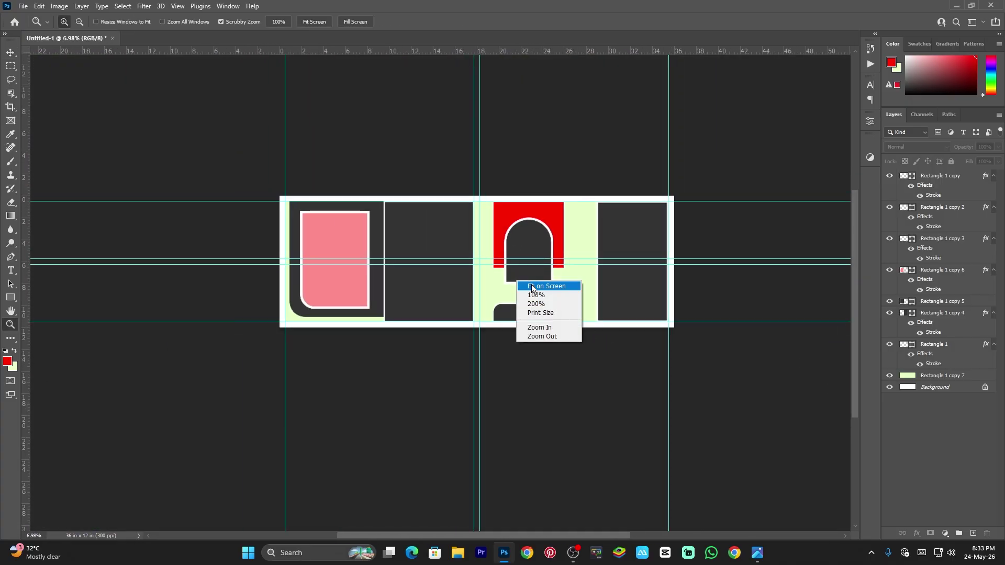
pyautogui.click(532, 285)
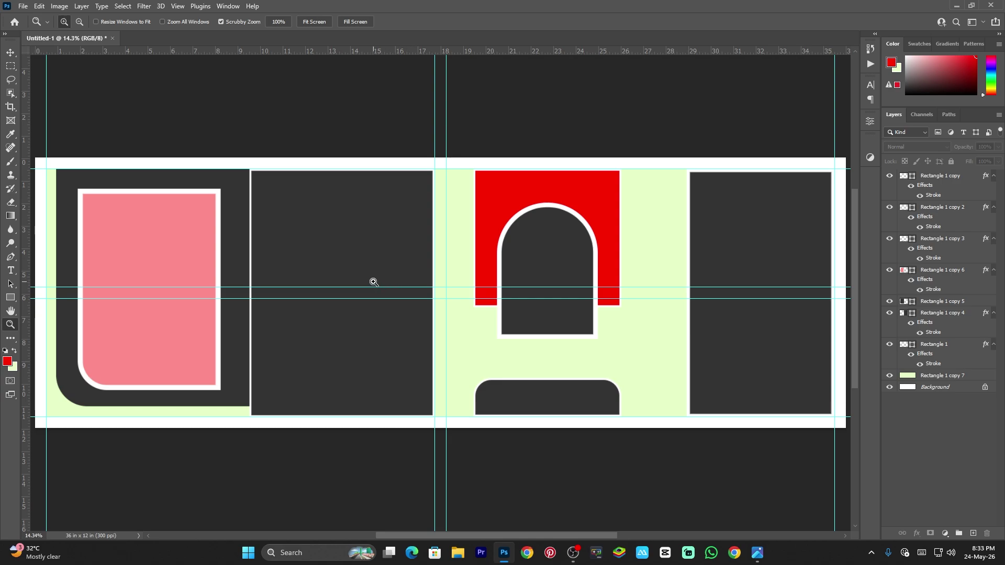
pyautogui.press('v')
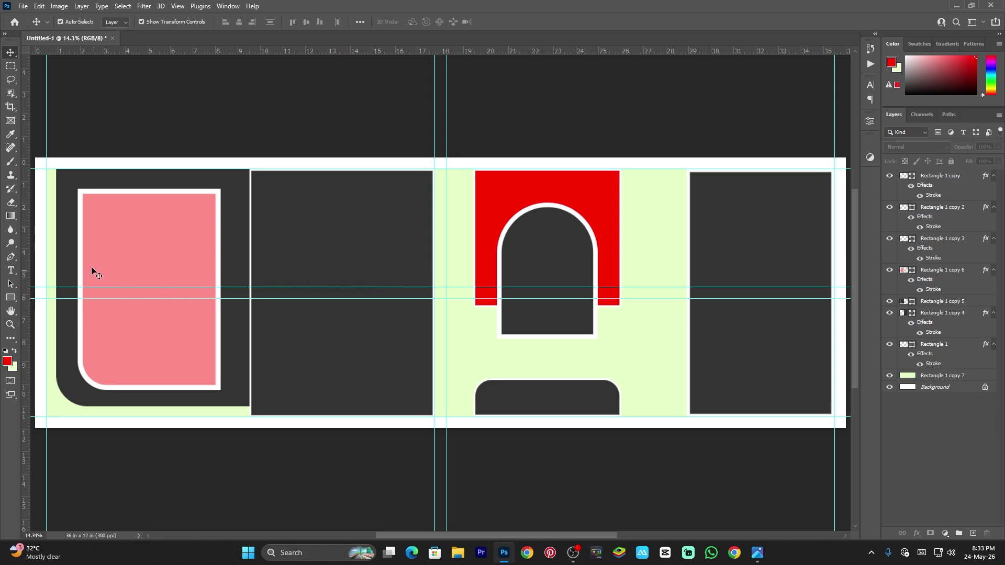
pyautogui.click(55, 184)
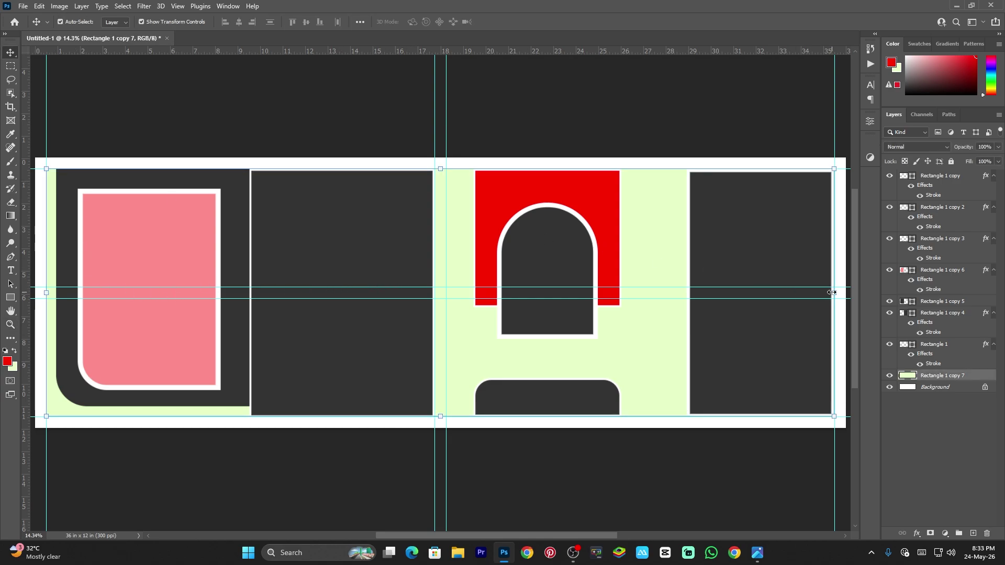
pyautogui.moveTo(832, 293); pyautogui.dragTo(848, 293)
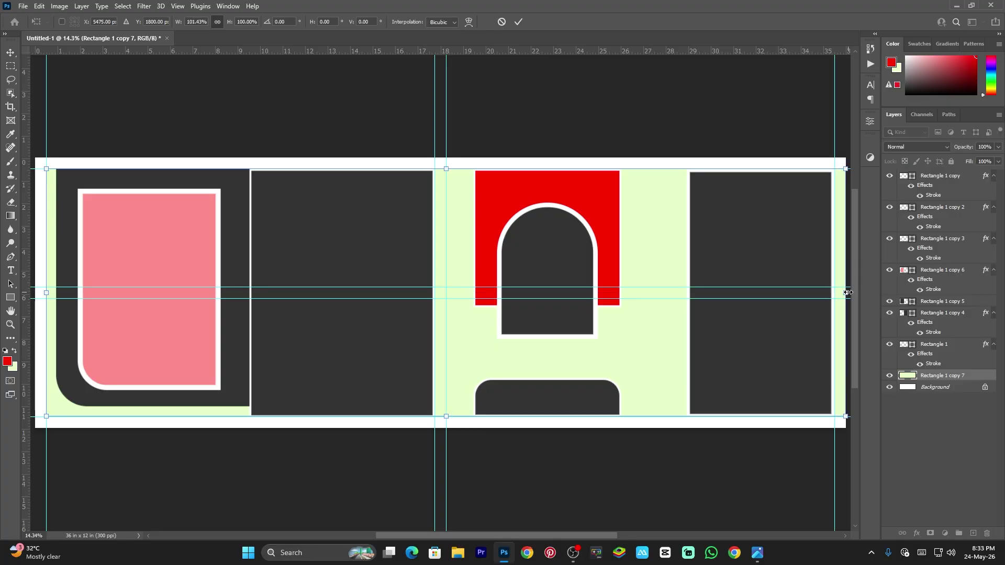
pyautogui.press('Return')
pyautogui.hscroll(-10, 459, 291)
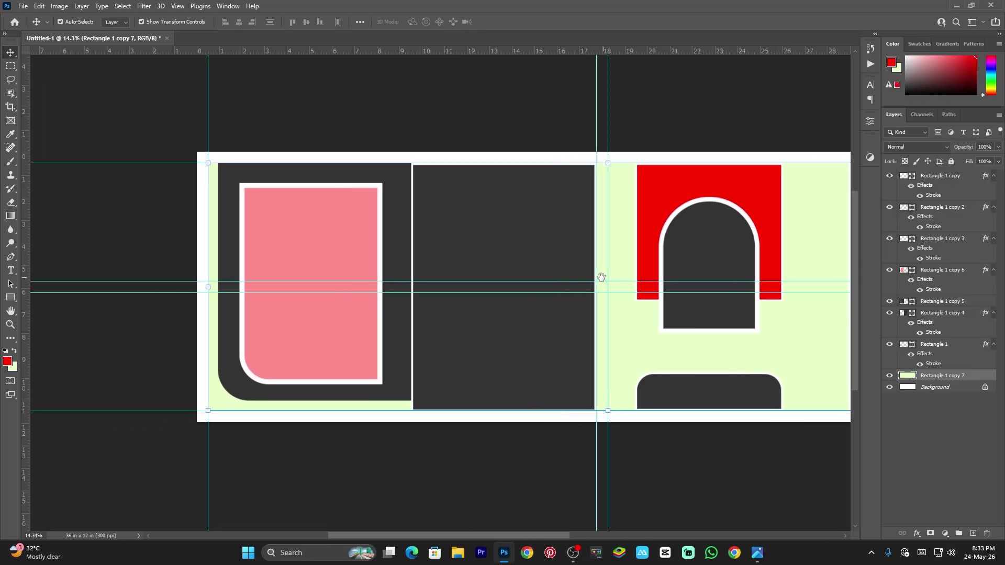
pyautogui.moveTo(341, 285); pyautogui.dragTo(321, 284)
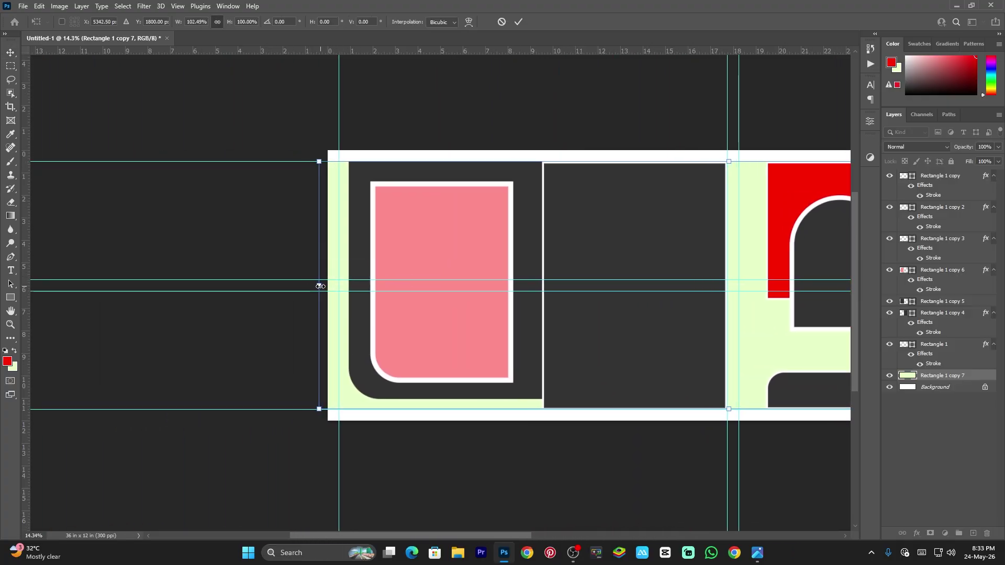
pyautogui.press('Return')
# - Examine the whole layout across the full canvas width, including the backdrop's two side margins
pyautogui.press('z')
pyautogui.keyDown('alt'); pyautogui.click(357, 285); pyautogui.keyUp('alt')
pyautogui.moveTo(442, 287); pyautogui.dragTo(359, 293)
pyautogui.keyDown('alt'); pyautogui.click(359, 293); pyautogui.keyUp('alt')
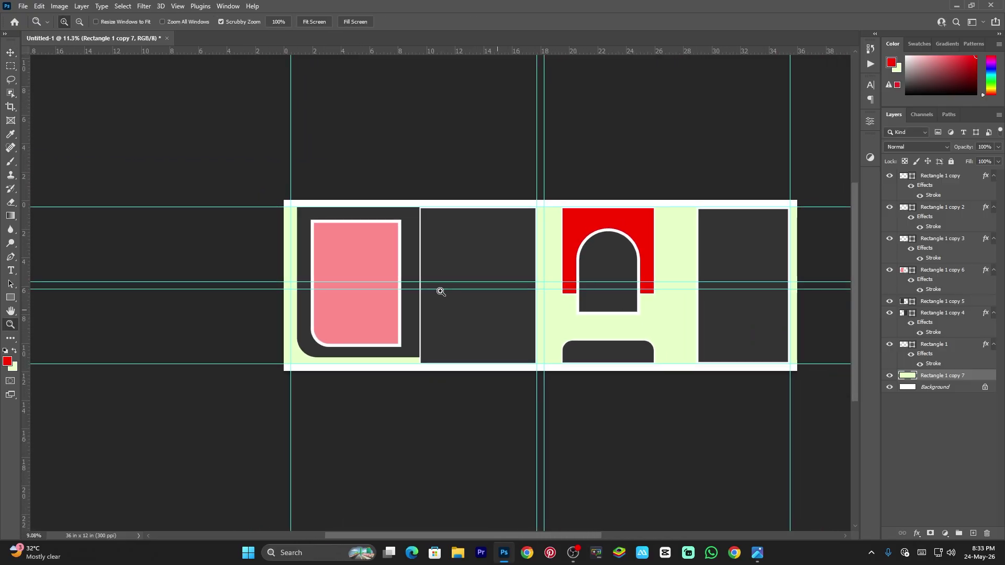
pyautogui.hscroll(2, 429, 283)
pyautogui.click(472, 280)
pyautogui.hscroll(2, 479, 287)
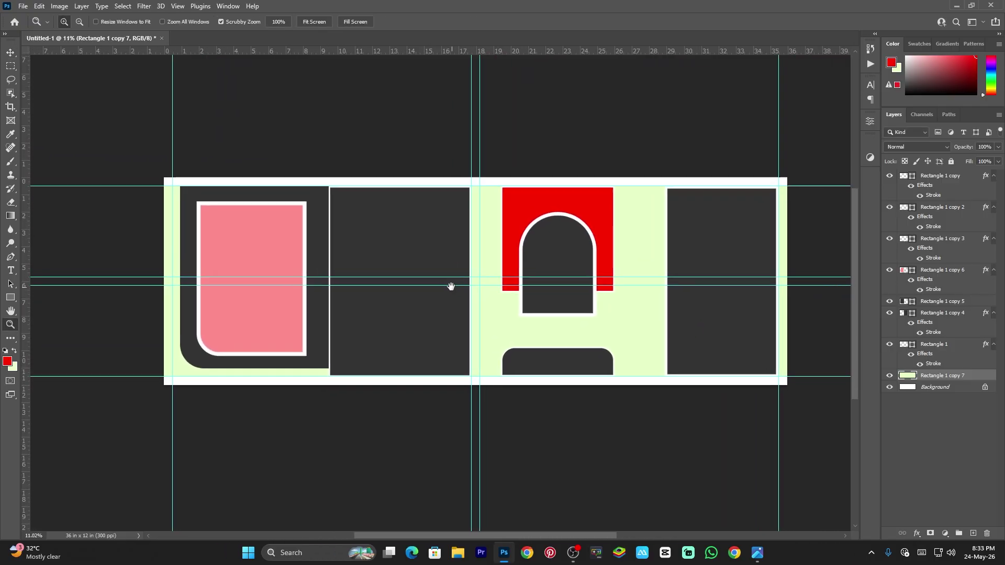
pyautogui.rightClick(485, 238)
pyautogui.click(499, 244)
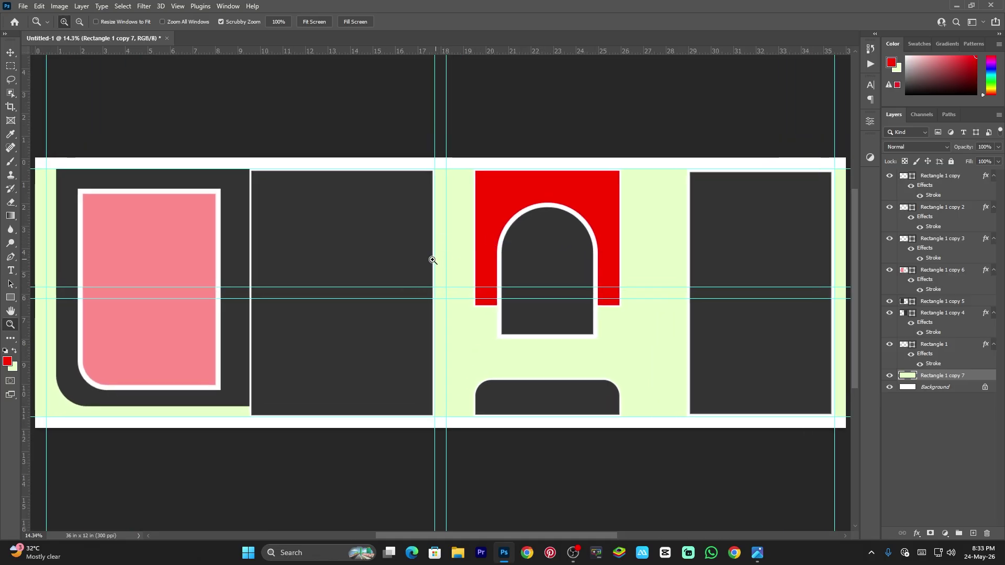
pyautogui.scroll(-2, 433, 259)
pyautogui.moveTo(433, 270); pyautogui.dragTo(417, 241)
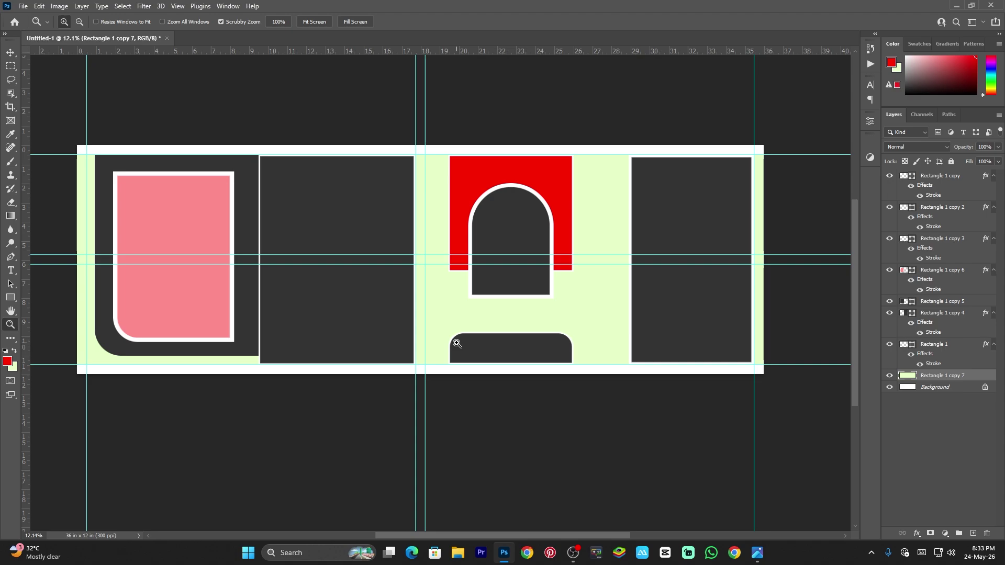
# - Lock the pale green backdrop layer completely and deselect it
pyautogui.press('v')
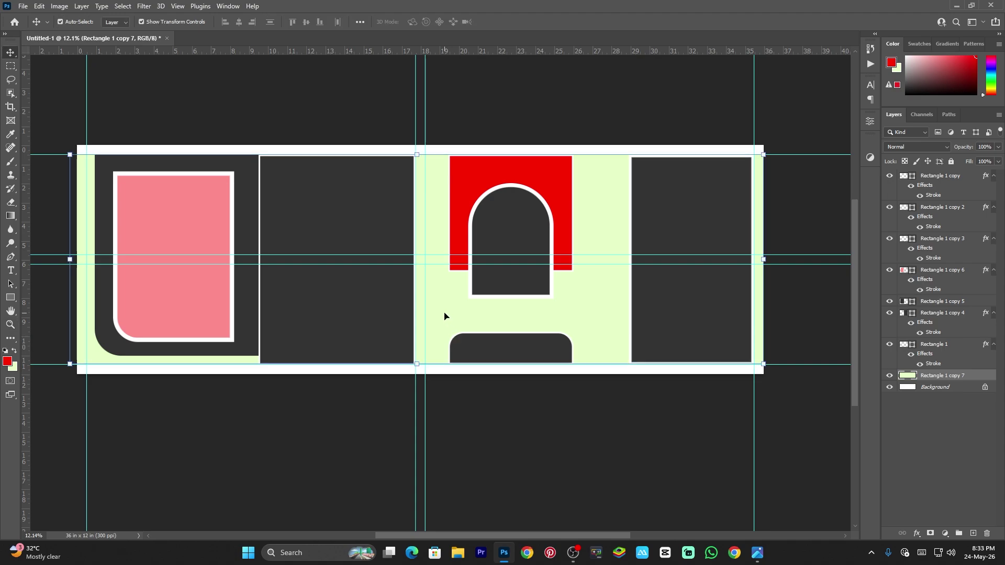
pyautogui.click(952, 162)
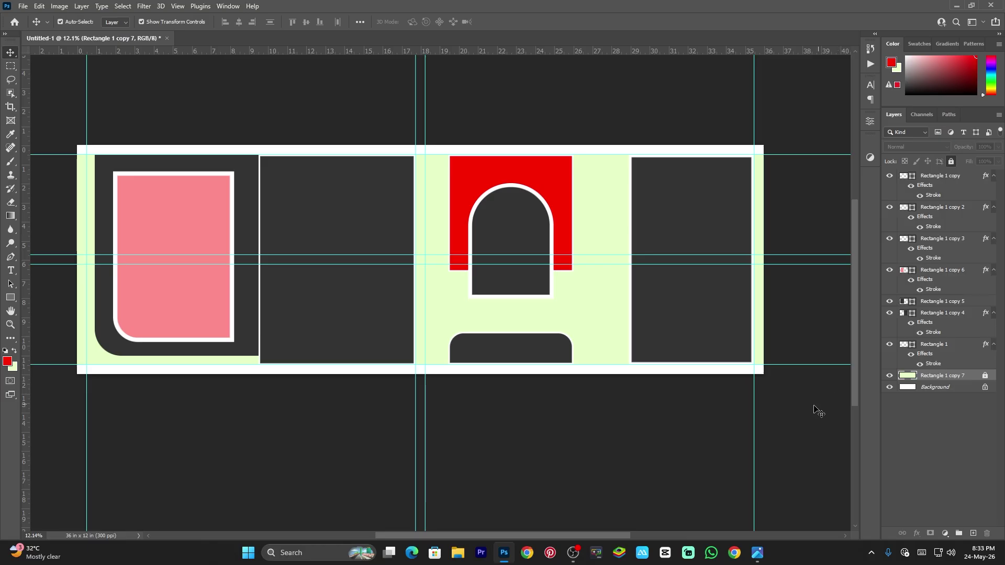
pyautogui.click(689, 419)
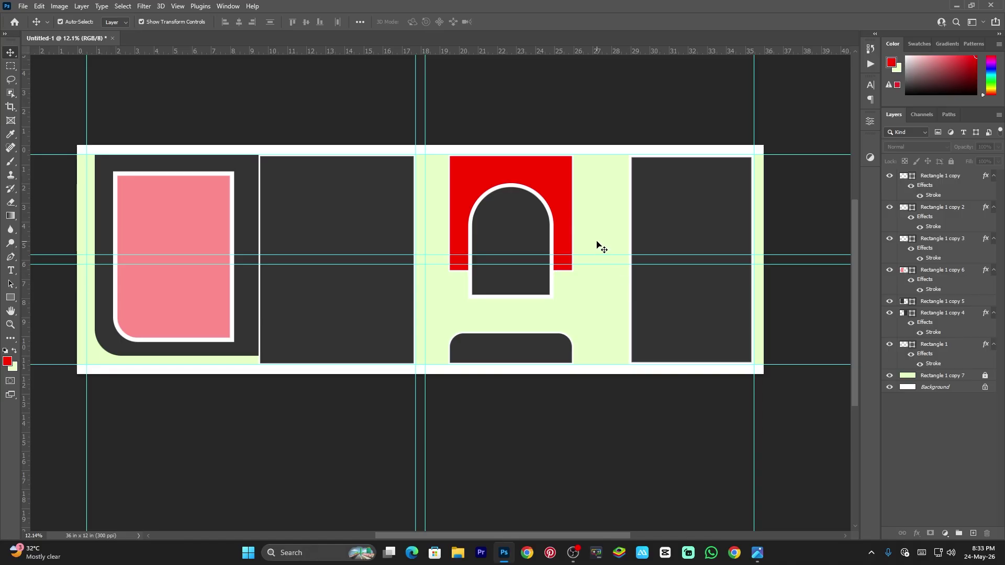
# - Draw a white vertical strip about 0.09 in wide and 11 in high between the red block and far-right dark rectangle, without a stroke
pyautogui.press('u')
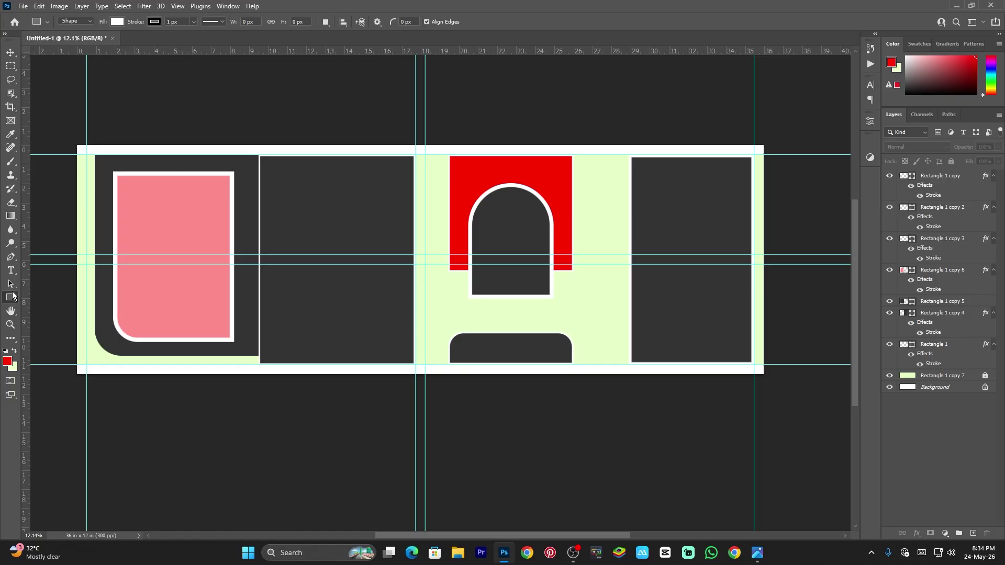
pyautogui.click(10, 53)
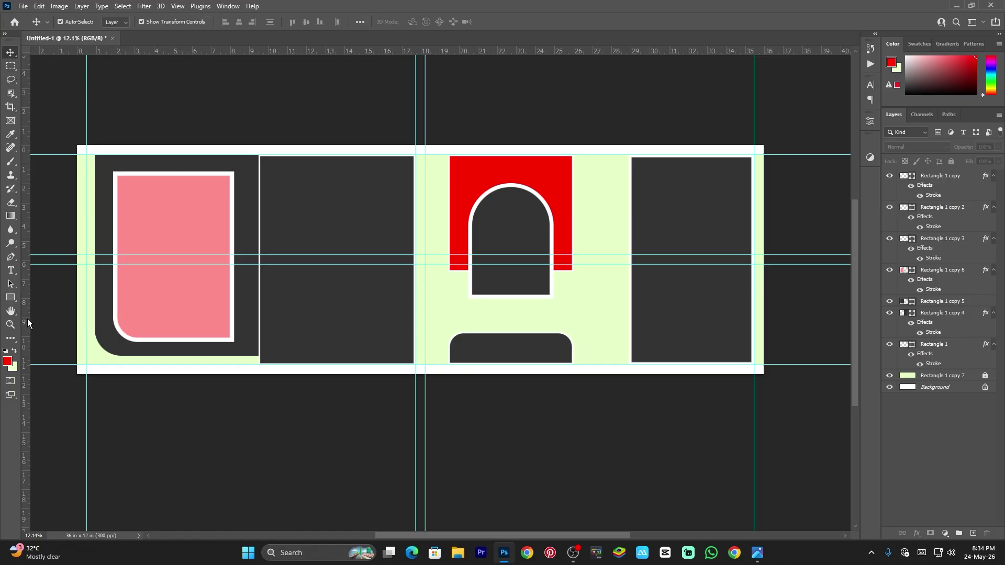
pyautogui.click(17, 296)
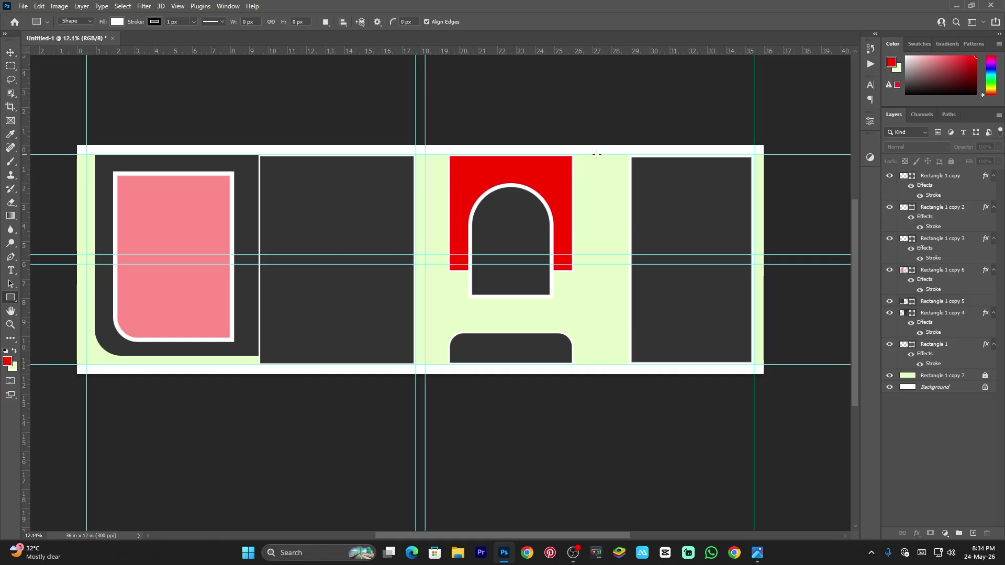
pyautogui.moveTo(598, 154); pyautogui.dragTo(599, 365)
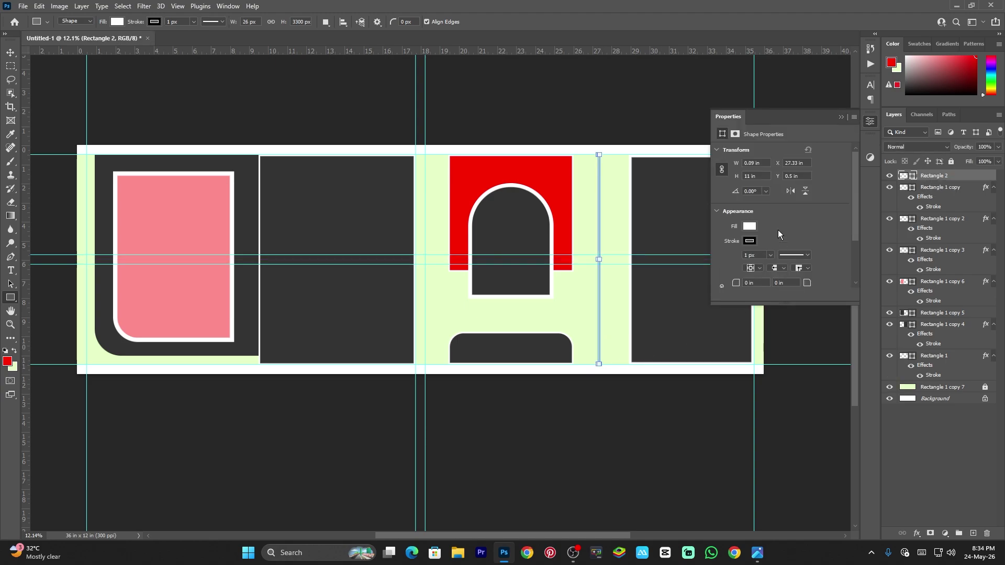
pyautogui.click(750, 241)
pyautogui.click(727, 262)
pyautogui.click(765, 227)
pyautogui.click(839, 118)
# - Rasterize the thin white strip's layer
pyautogui.press('z')
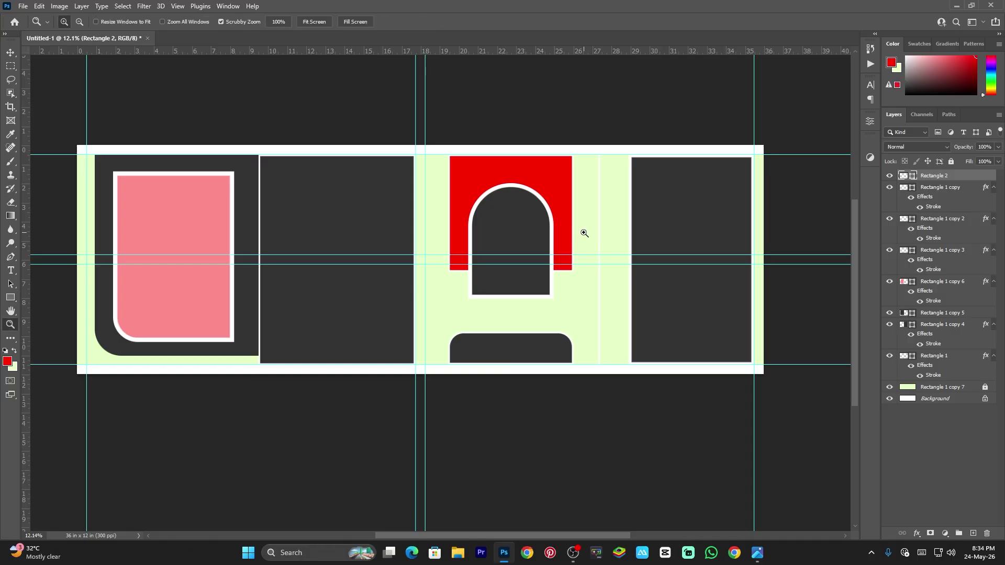
pyautogui.moveTo(607, 240); pyautogui.dragTo(607, 277)
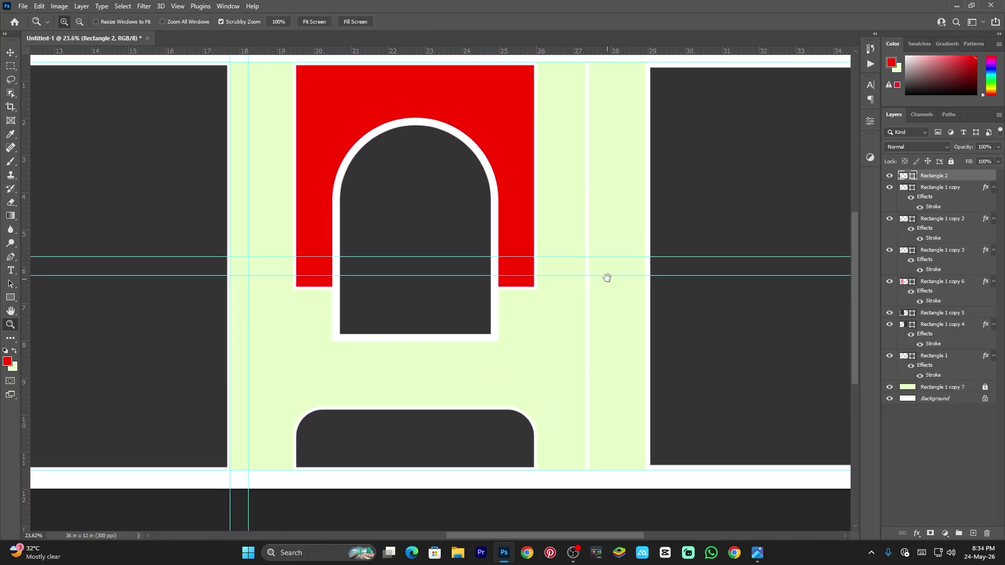
pyautogui.rightClick(955, 178)
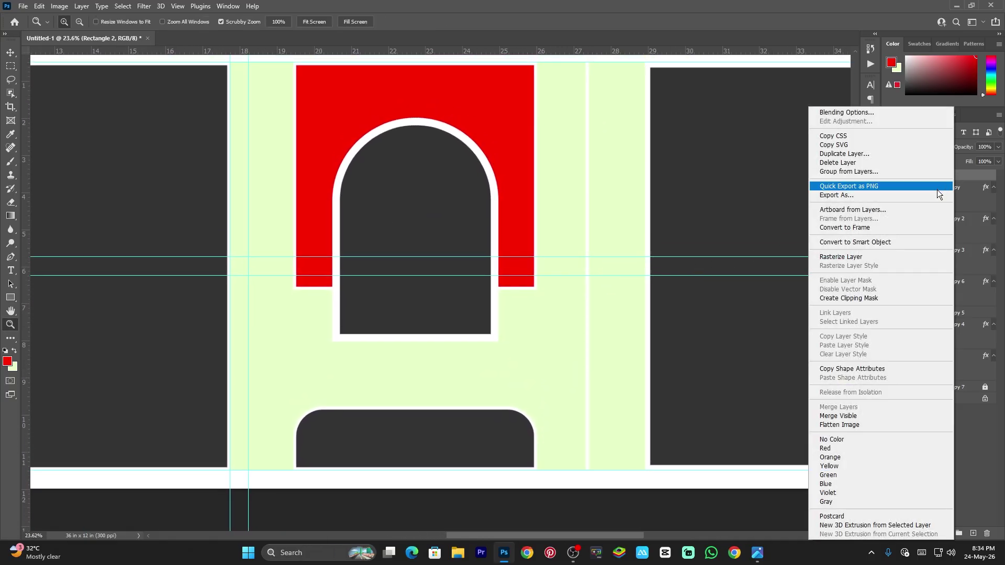
pyautogui.click(888, 256)
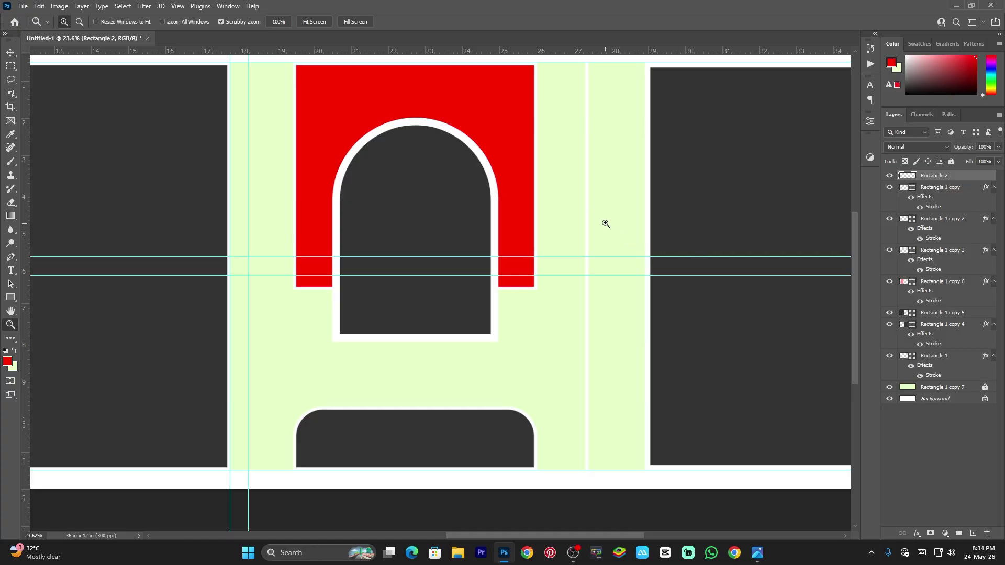
# - Duplicate the white strip towards the red block and shrink the copy to a small block about 0.18 x 0.23 in
pyautogui.moveTo(590, 198)
pyautogui.mouseDown()
pyautogui.moveTo(658, 348)
pyautogui.moveTo(592, 190)
pyautogui.mouseUp()
pyautogui.press('v')
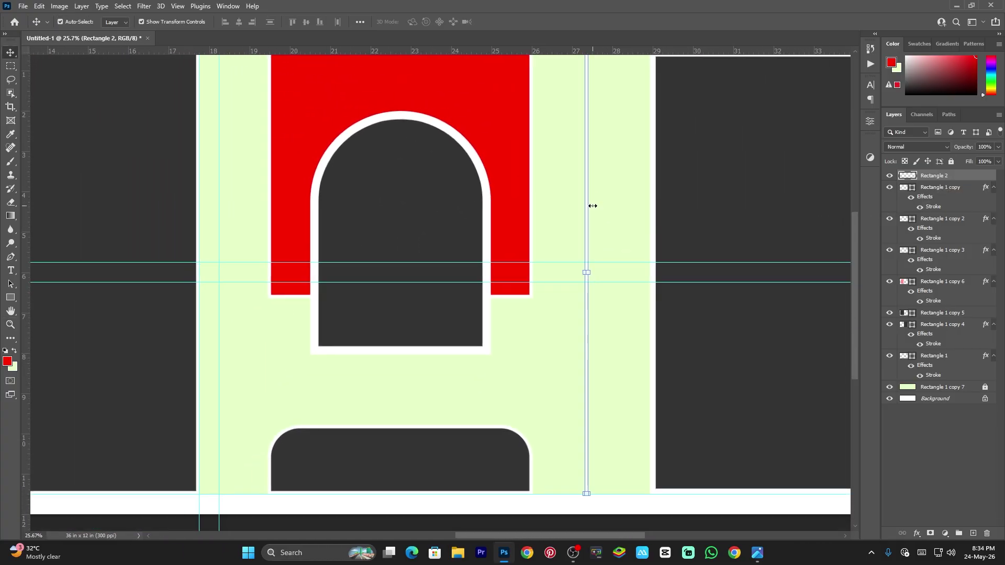
pyautogui.moveTo(587, 219); pyautogui.dragTo(559, 281)
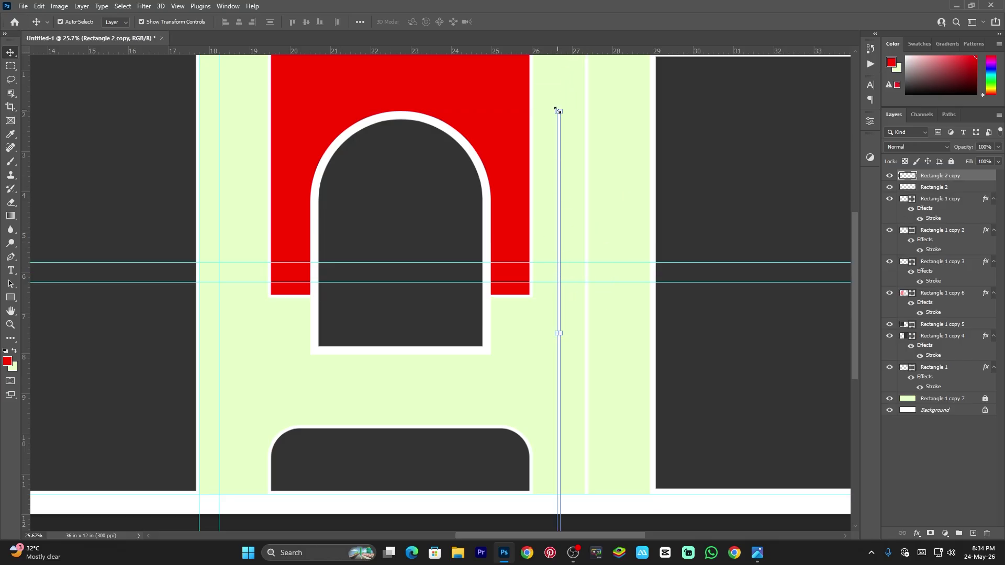
pyautogui.moveTo(558, 107); pyautogui.dragTo(558, 232)
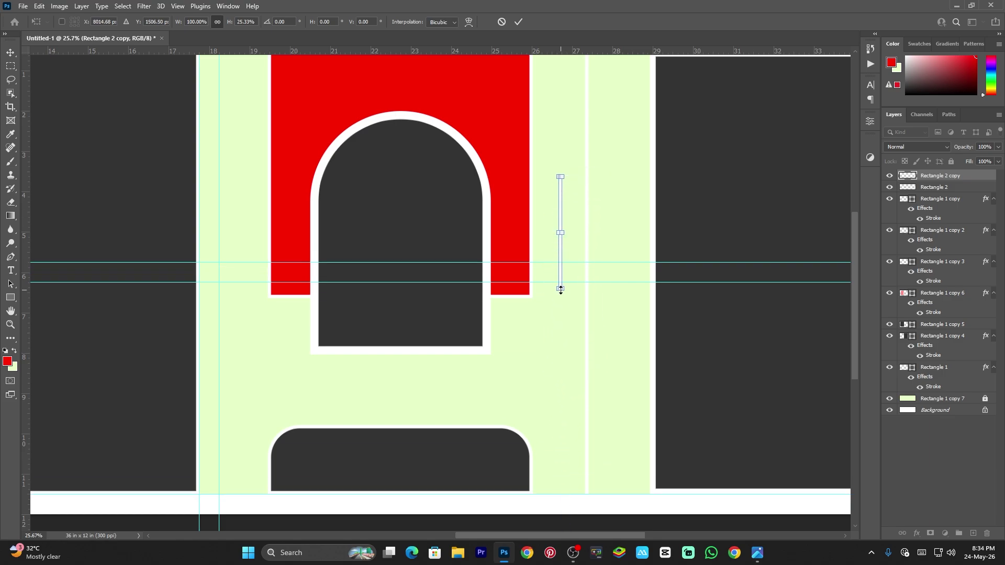
pyautogui.moveTo(561, 289); pyautogui.dragTo(561, 186)
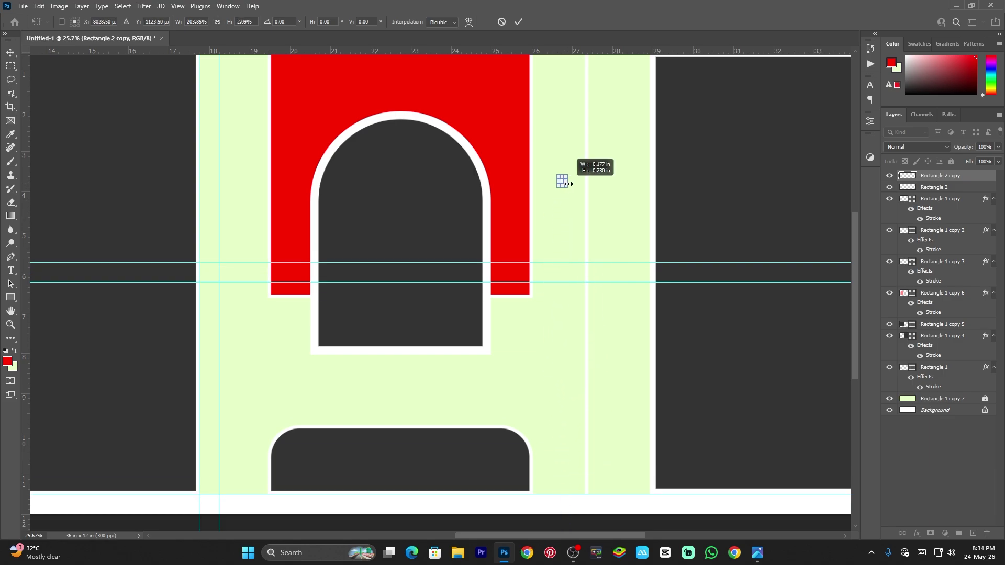
pyautogui.press('Return')
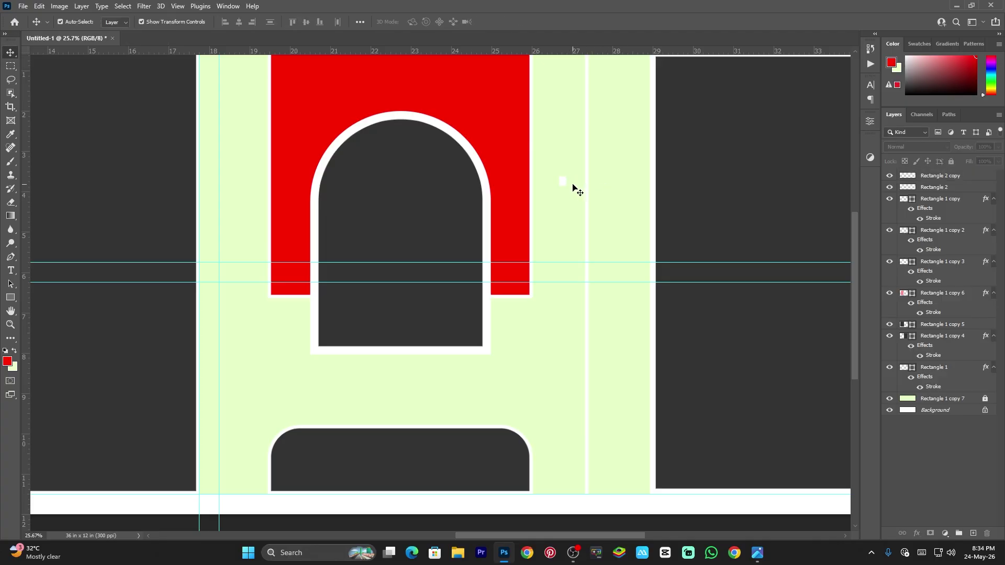
# - Unlock the pale green backdrop and darken it to olive with Levels, setting the white output level to 94
pyautogui.press('z')
pyautogui.moveTo(574, 188); pyautogui.dragTo(580, 220)
pyautogui.click(949, 401)
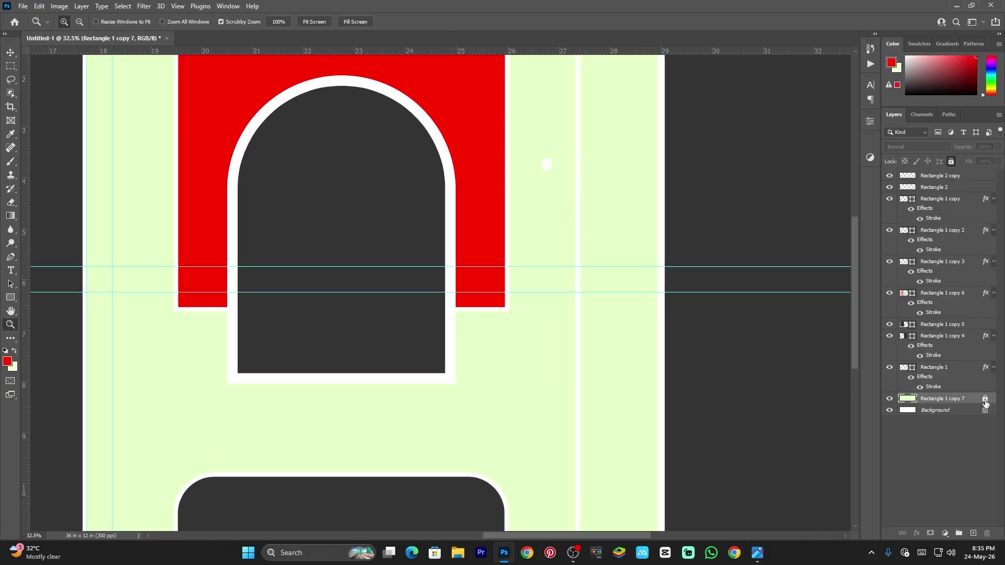
pyautogui.click(985, 400)
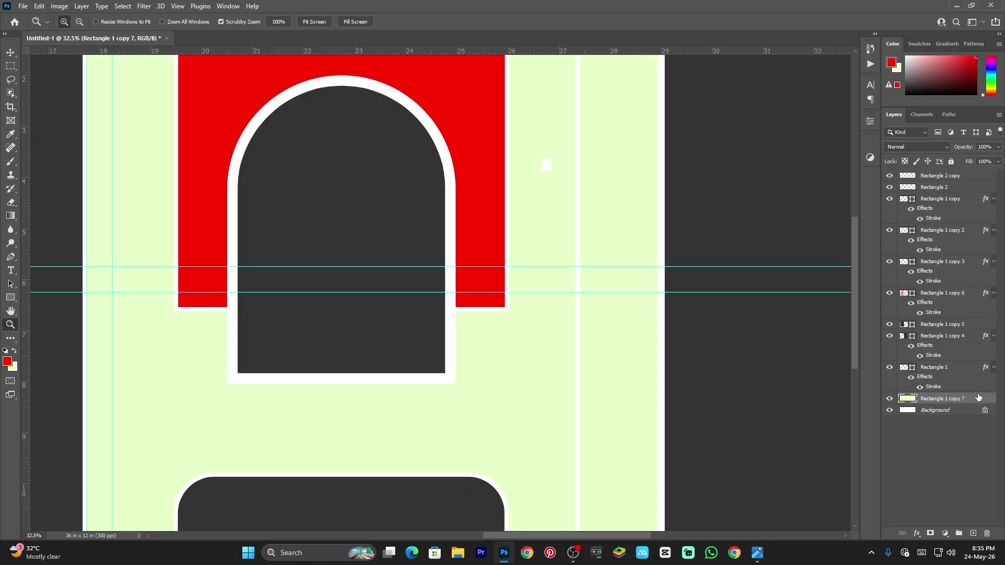
pyautogui.hotkey('ctrl', 'l')
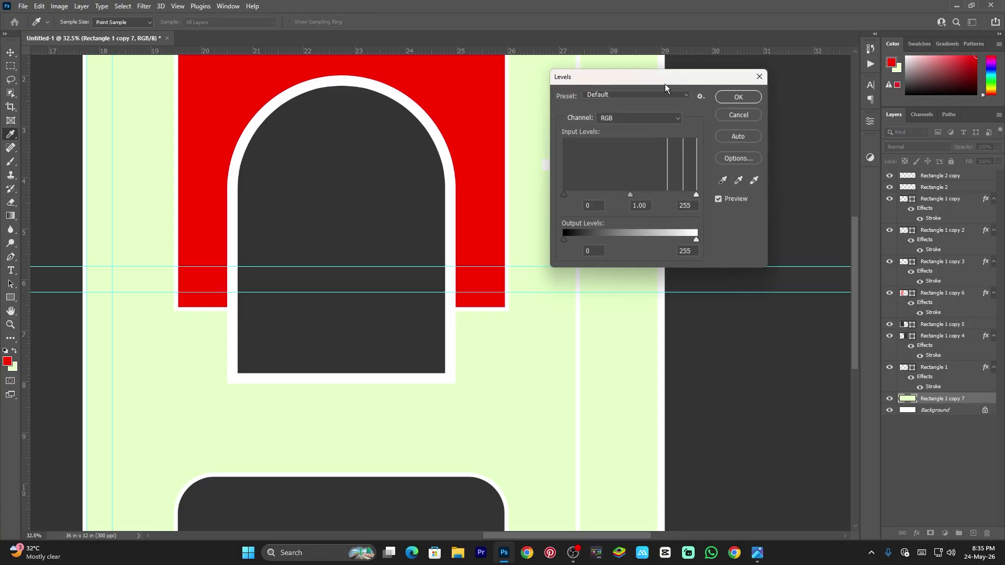
pyautogui.moveTo(665, 84); pyautogui.dragTo(816, 81)
pyautogui.moveTo(716, 237); pyautogui.dragTo(712, 239)
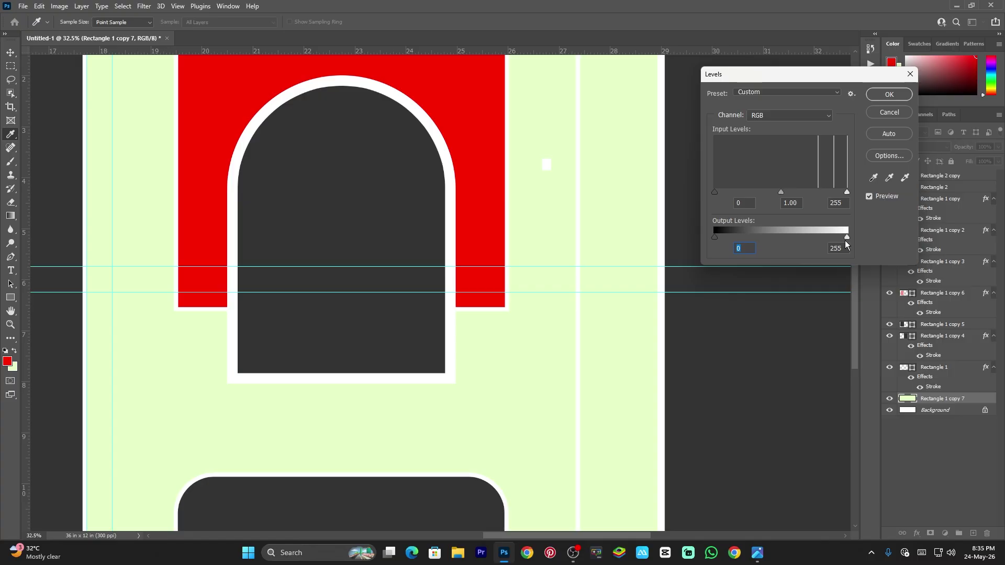
pyautogui.moveTo(842, 237); pyautogui.dragTo(764, 243)
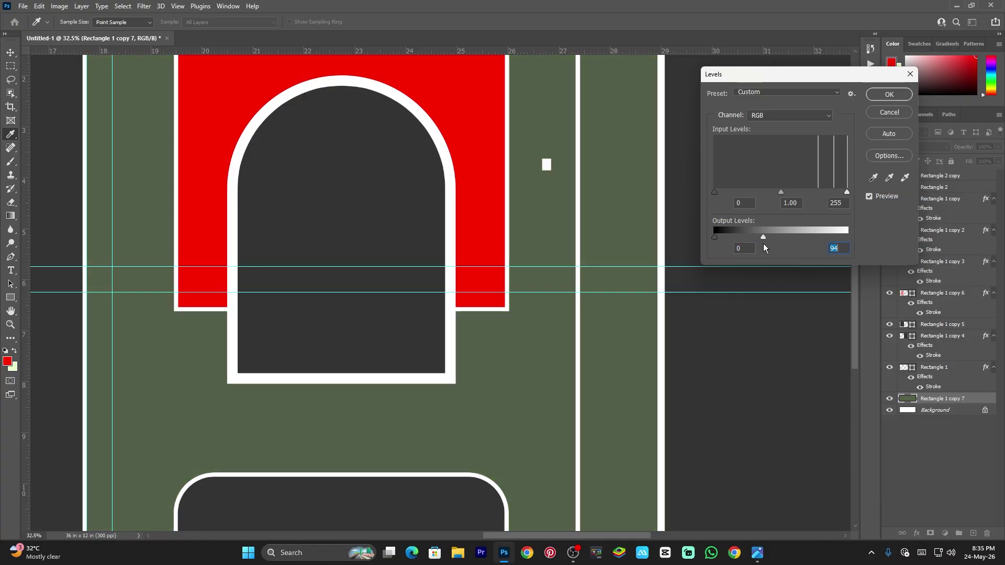
pyautogui.click(889, 98)
# - Reduce the small white block's height to about 74% so it becomes roughly square
pyautogui.press('z')
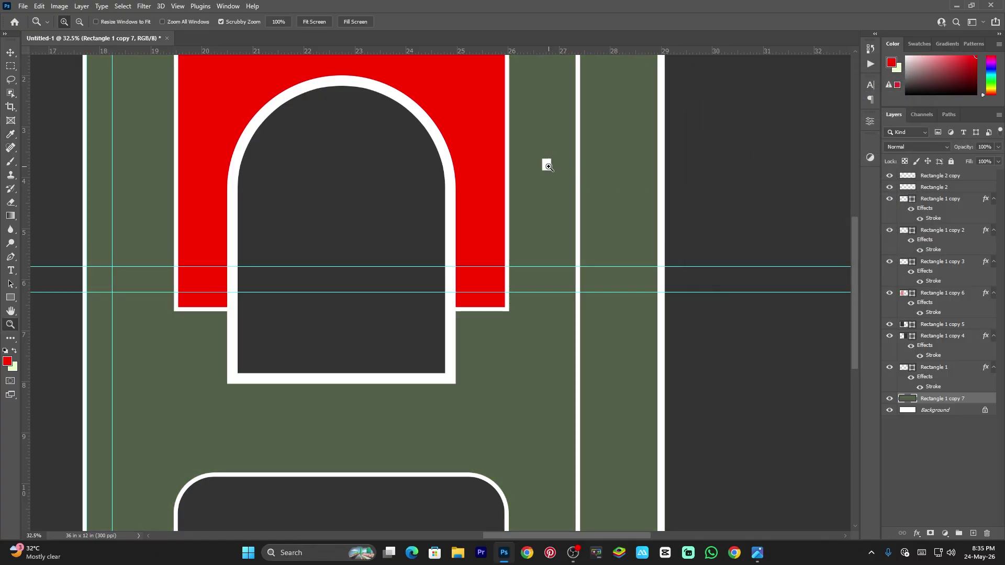
pyautogui.press('v')
pyautogui.click(546, 163)
pyautogui.moveTo(548, 155); pyautogui.dragTo(553, 159)
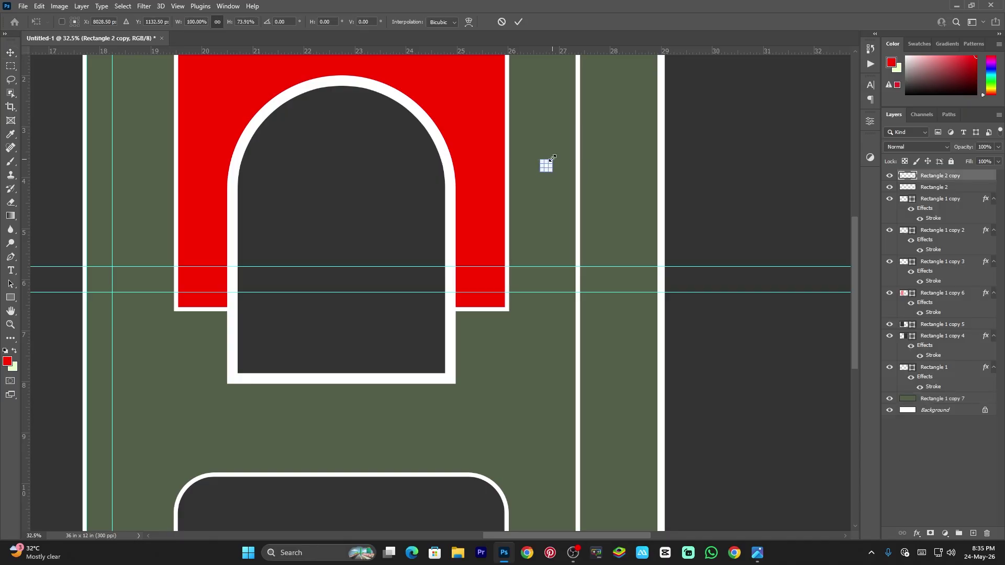
pyautogui.press('Return')
pyautogui.click(779, 177)
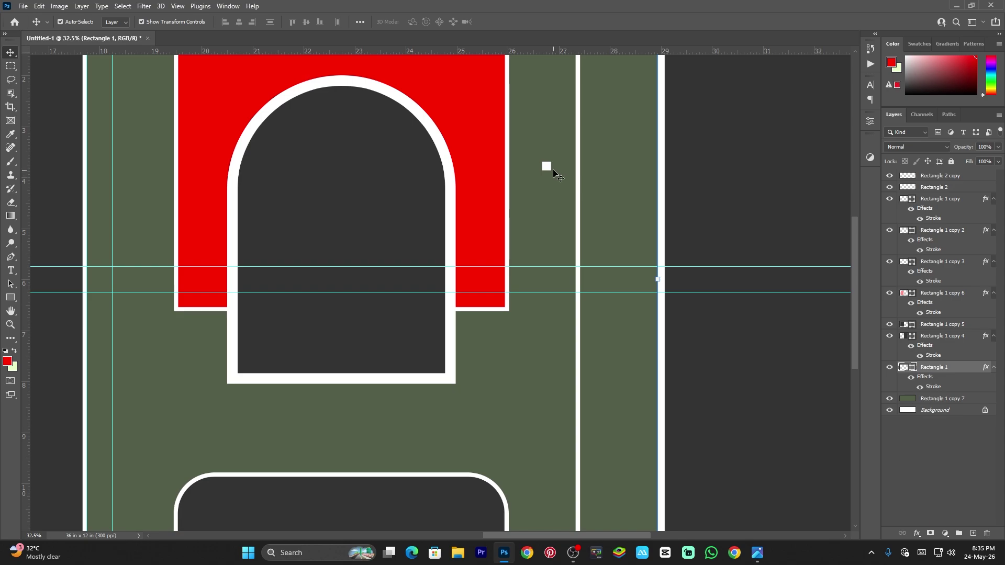
# - Select the small white square between the red block and thin strip and show it in close-up
pyautogui.click(547, 167)
pyautogui.press('z')
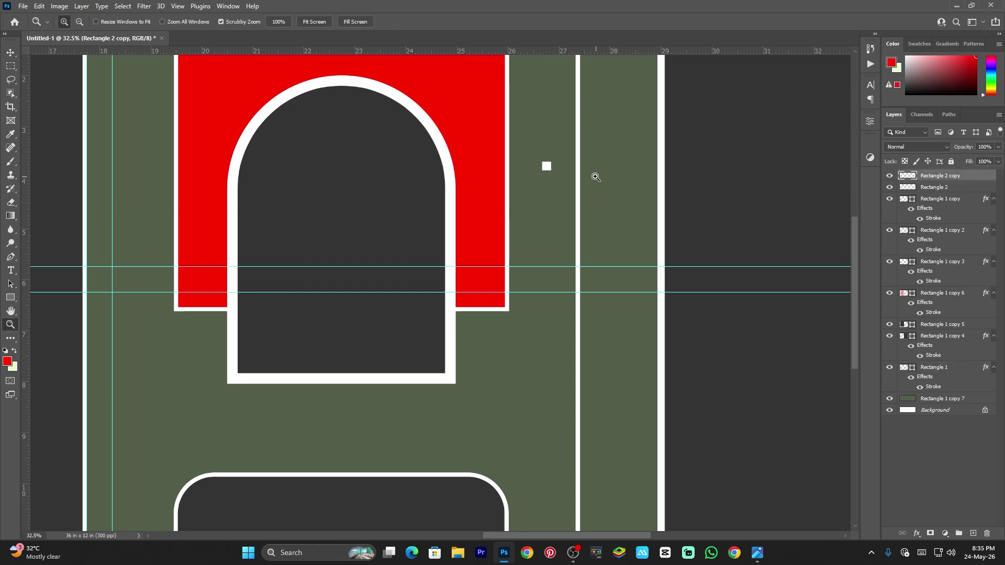
pyautogui.moveTo(583, 195); pyautogui.dragTo(606, 224)
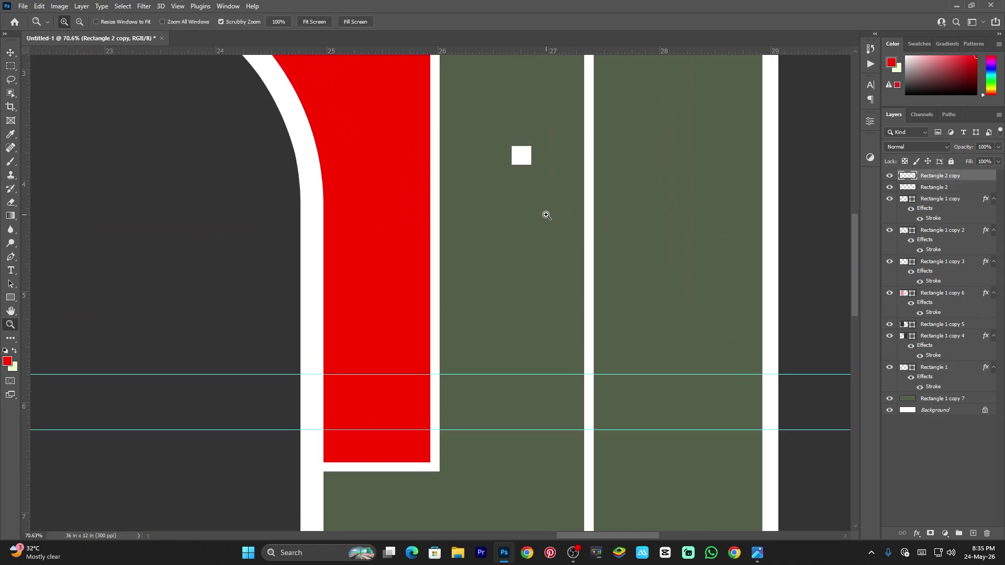
# - Duplicate the small white square and stack three squares along the thin white vertical line near the horizontal guides
pyautogui.press('v')
pyautogui.moveTo(524, 161); pyautogui.dragTo(592, 454)
pyautogui.click(637, 450)
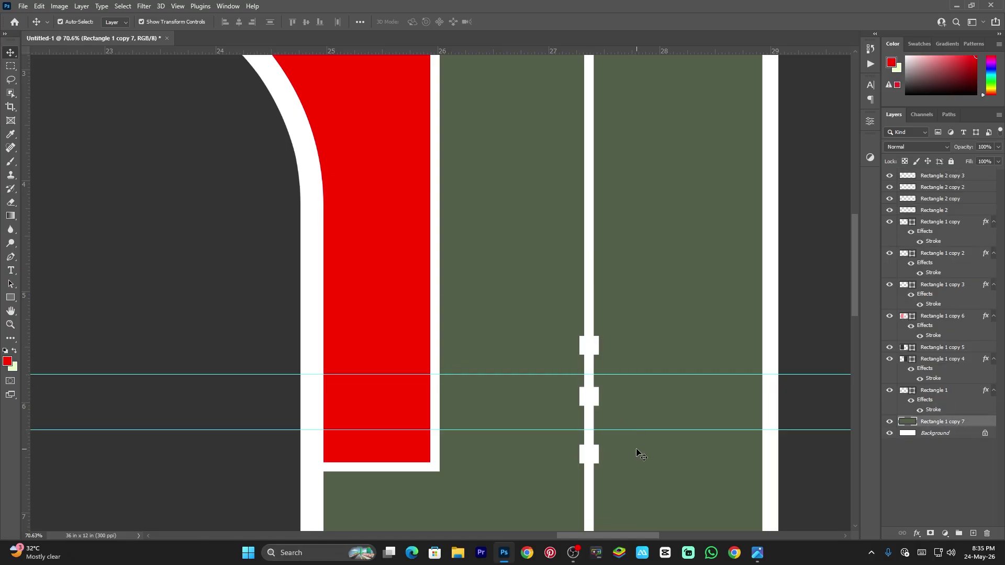
pyautogui.click(585, 349)
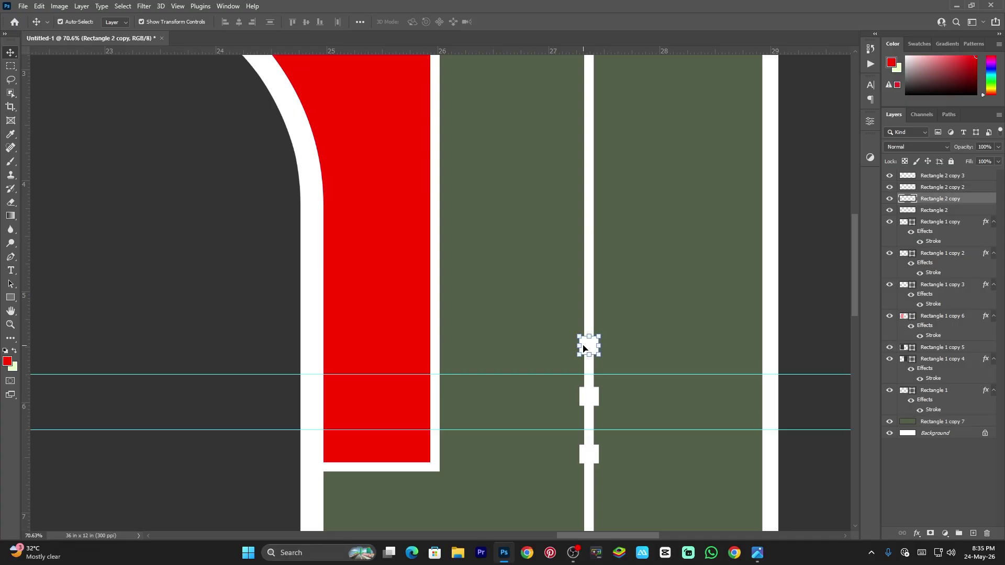
pyautogui.press('ctrl')
pyautogui.keyDown('ctrl'); pyautogui.keyDown('shift'); pyautogui.click(589, 396); pyautogui.keyUp('shift'); pyautogui.keyUp('ctrl')
pyautogui.keyDown('ctrl'); pyautogui.keyDown('shift'); pyautogui.click(589, 454); pyautogui.keyUp('shift'); pyautogui.keyUp('ctrl')
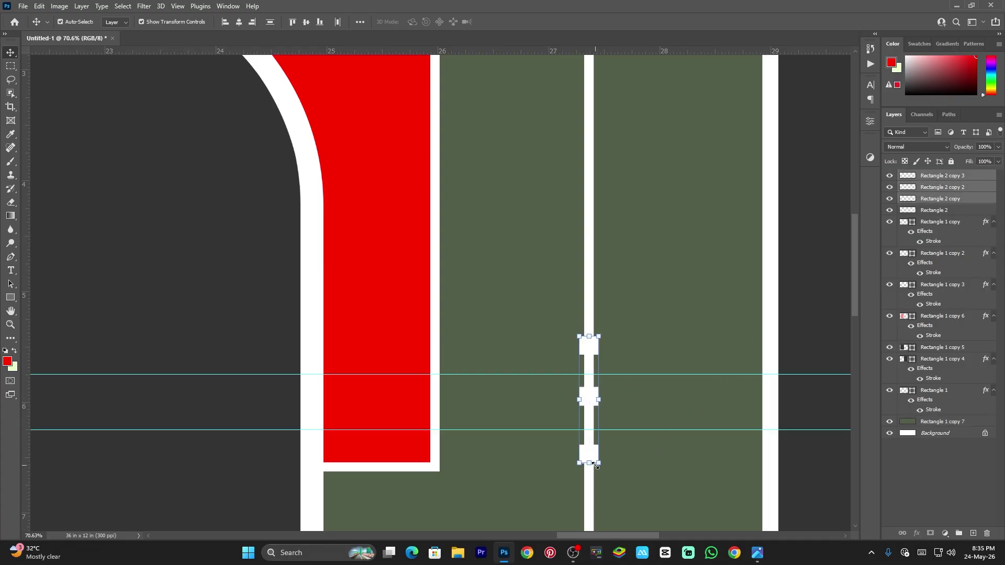
pyautogui.click(632, 454)
# - Nudge the squares on the thin vertical line closer together so they sit as a compact group around the two horizontal guides
pyautogui.click(585, 453)
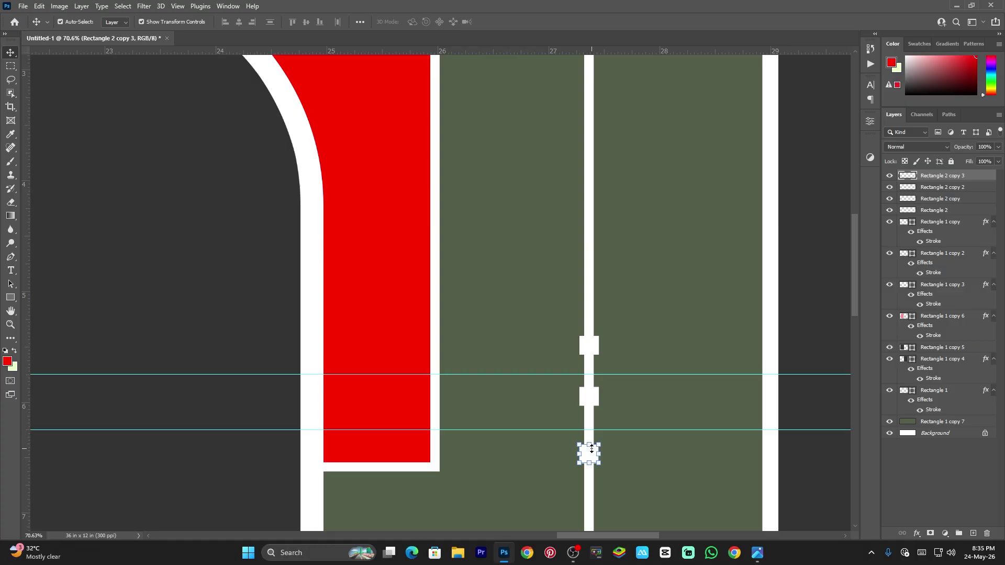
pyautogui.click(596, 353)
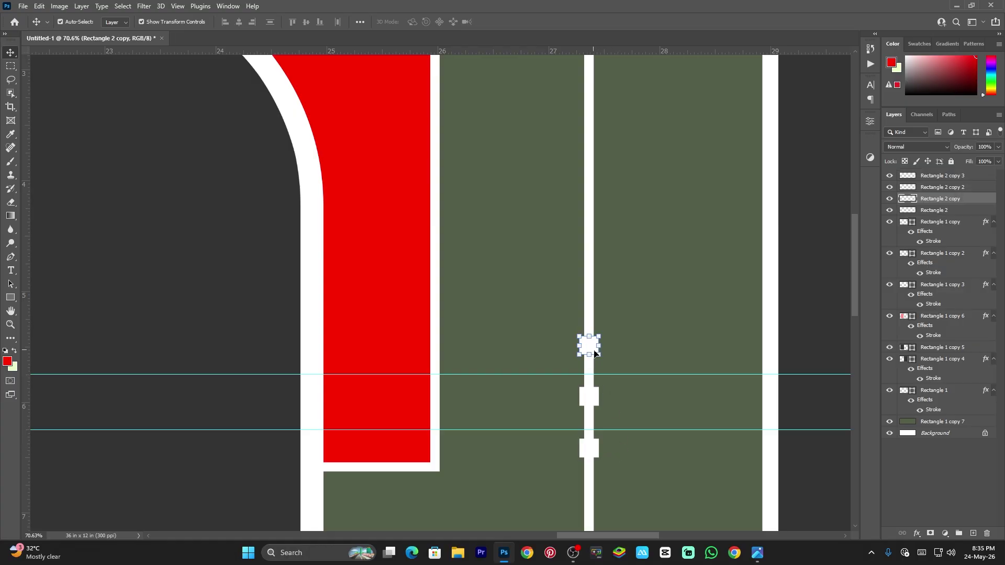
pyautogui.press('Up')
pyautogui.press('Up')
pyautogui.press('Up')
pyautogui.press('Up')
pyautogui.press('Down')
pyautogui.press('Down')
pyautogui.press('Down')
pyautogui.press('Down')
pyautogui.press('Down')
pyautogui.press('Down')
pyautogui.press('Down')
pyautogui.press('Down')
pyautogui.hotkey('shift', 'Down')
pyautogui.hotkey('shift', 'Down')
pyautogui.hotkey('shift', 'Down')
pyautogui.hotkey('shift', 'Down')
pyautogui.hotkey('shift', 'Down')
pyautogui.click(648, 354)
# - Examine the spacing and alignment of the three squares on the thin vertical line, up close and within the layout
pyautogui.press('z')
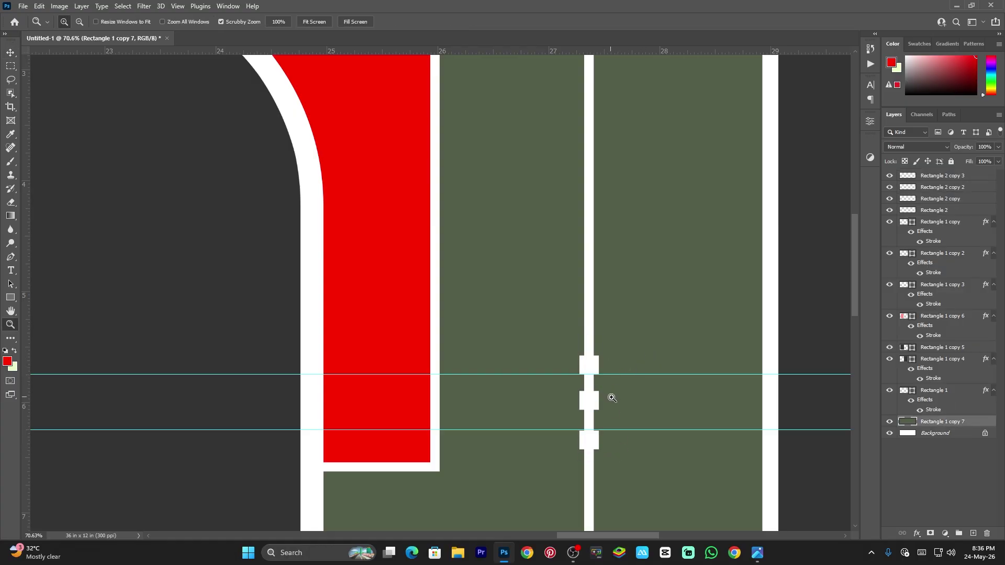
pyautogui.moveTo(610, 398); pyautogui.dragTo(552, 438)
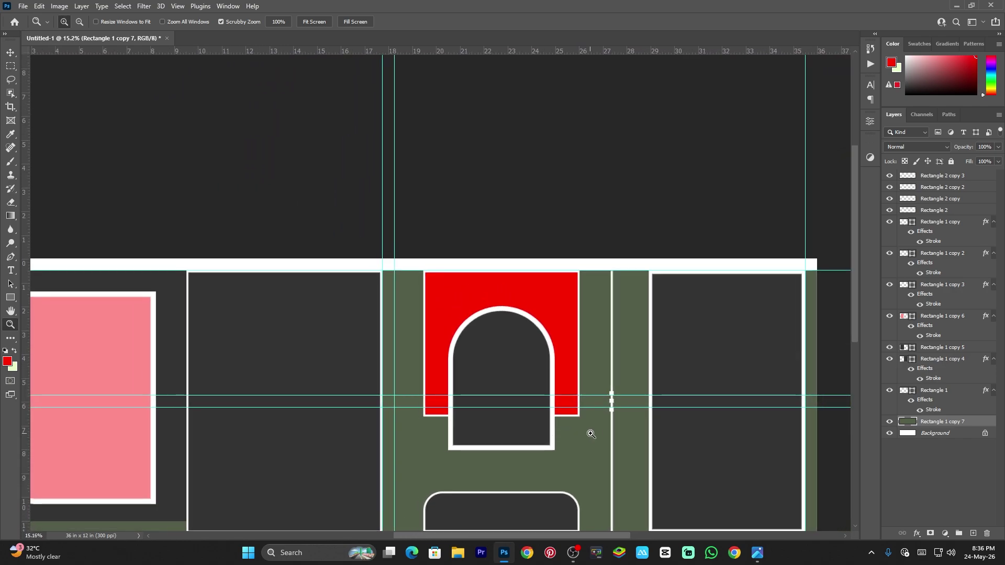
pyautogui.moveTo(622, 409); pyautogui.dragTo(623, 457)
pyautogui.press('v')
pyautogui.click(554, 377)
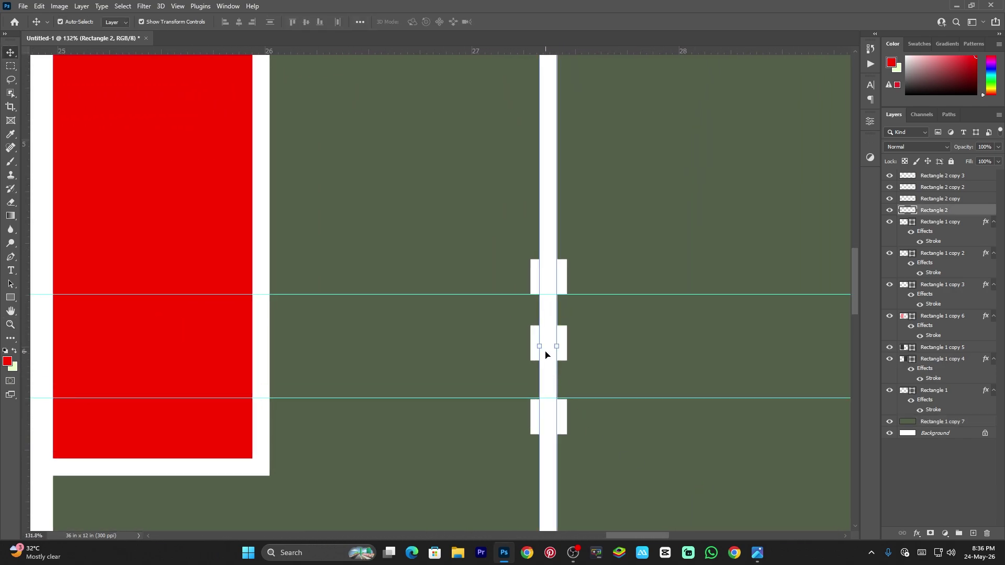
pyautogui.click(589, 298)
pyautogui.press('z')
pyautogui.moveTo(567, 372); pyautogui.dragTo(616, 476)
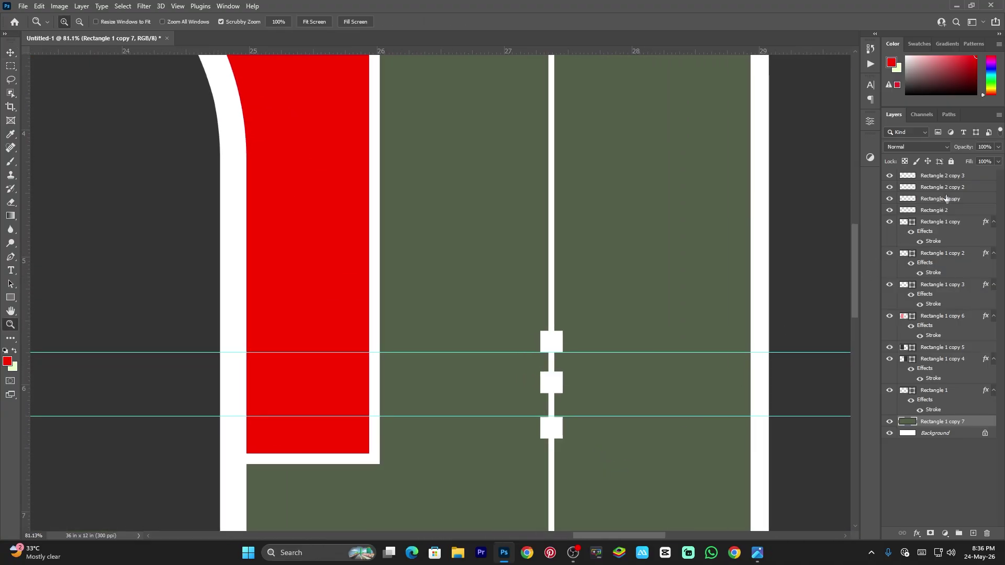
pyautogui.keyDown('shift'); pyautogui.click(950, 177); pyautogui.keyUp('shift')
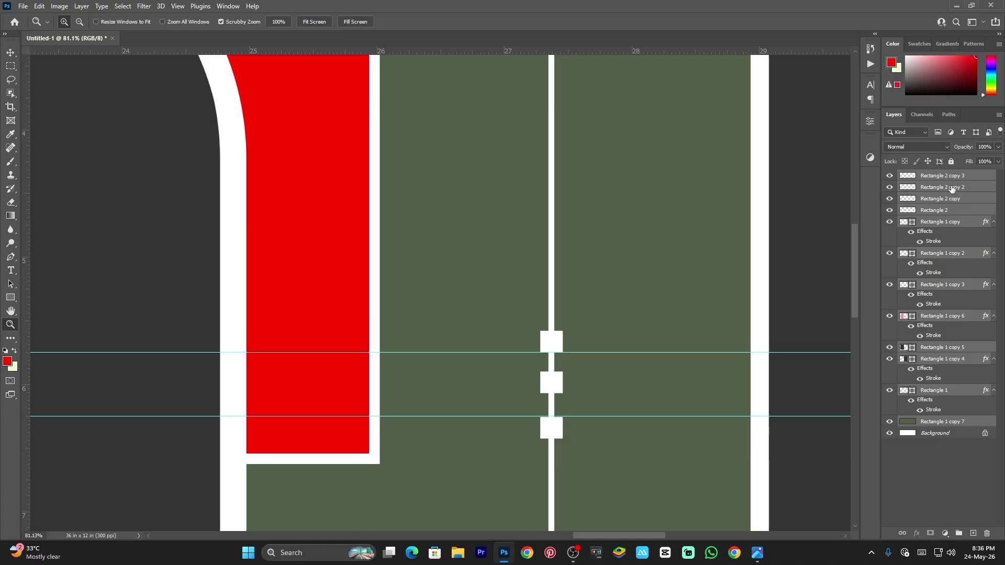
pyautogui.click(950, 177)
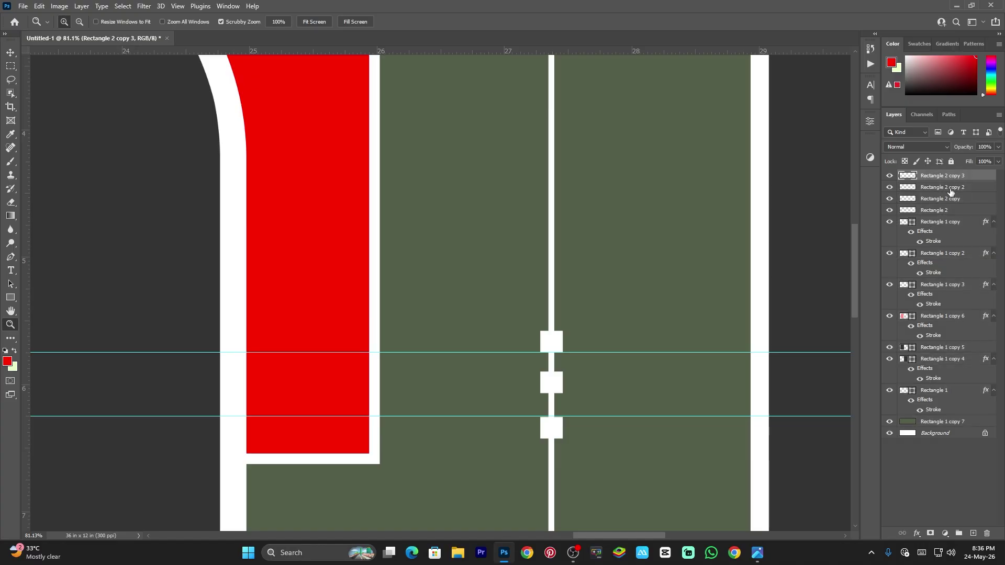
pyautogui.keyDown('shift'); pyautogui.click(949, 189); pyautogui.keyUp('shift')
pyautogui.keyDown('shift'); pyautogui.click(947, 202); pyautogui.keyUp('shift')
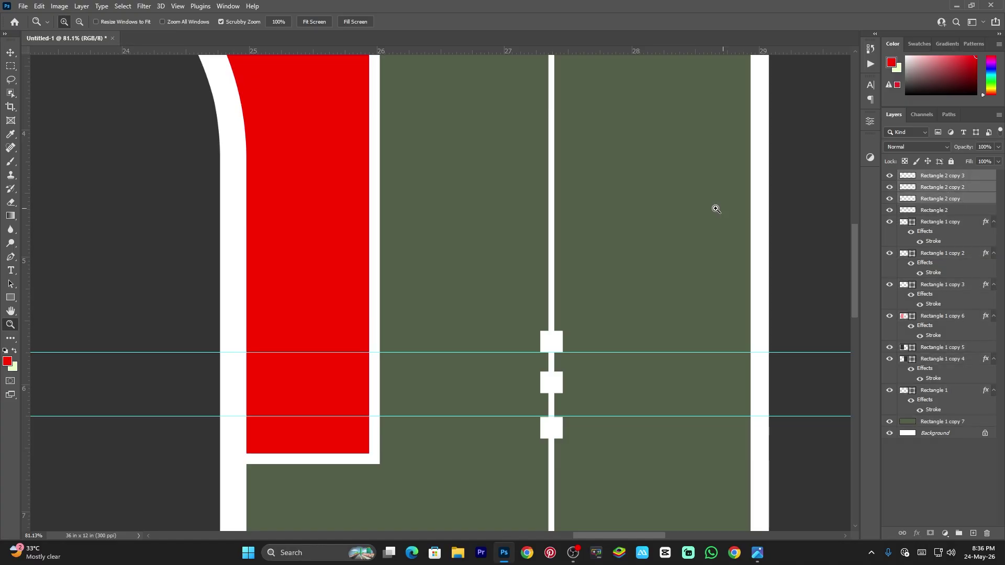
pyautogui.press('v')
pyautogui.click(651, 212)
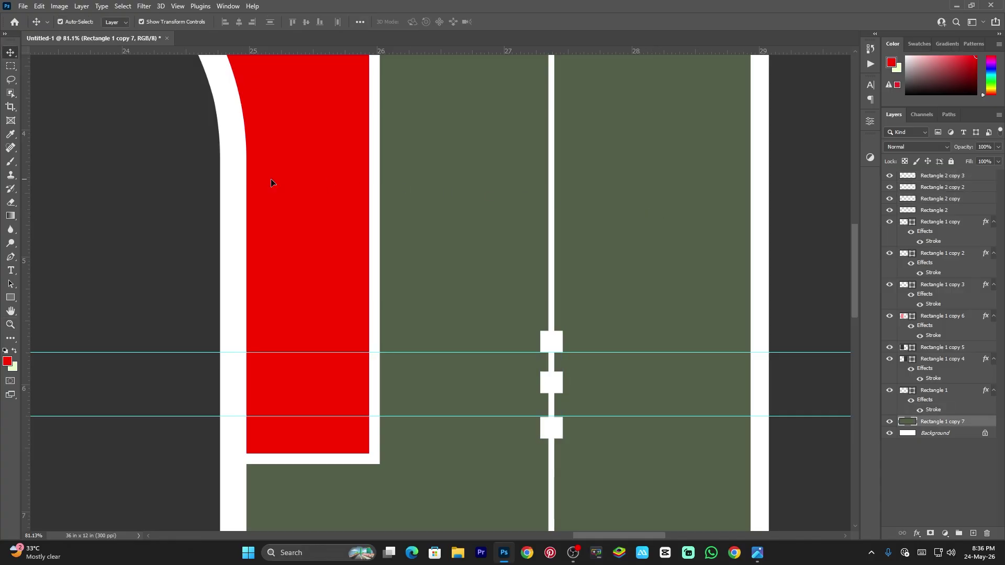
# - Duplicate the thin white line with its three squares onto the green strip left of the red panel, at about 18.5 in horizontally
pyautogui.click(550, 340)
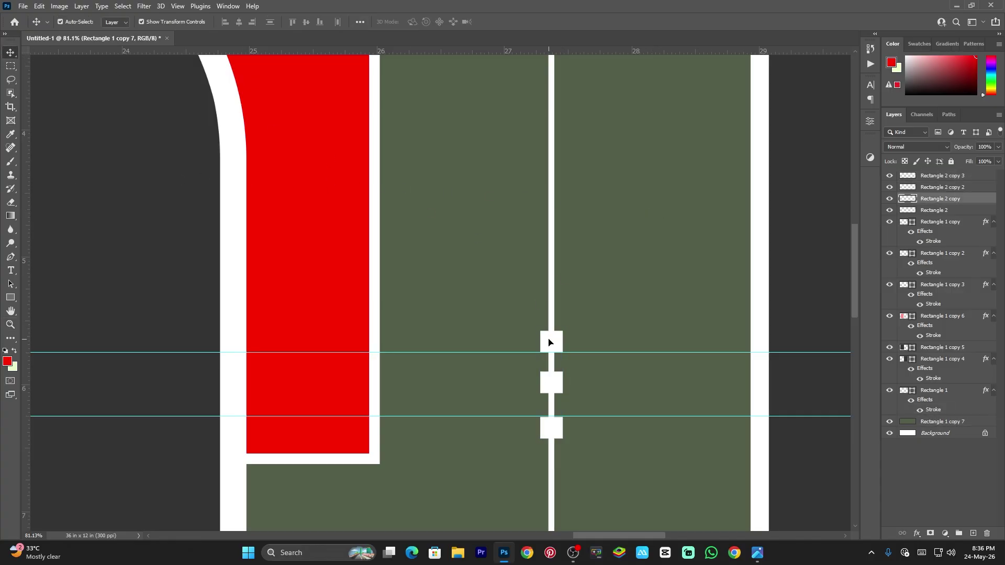
pyautogui.keyDown('ctrl'); pyautogui.click(932, 188); pyautogui.keyUp('ctrl')
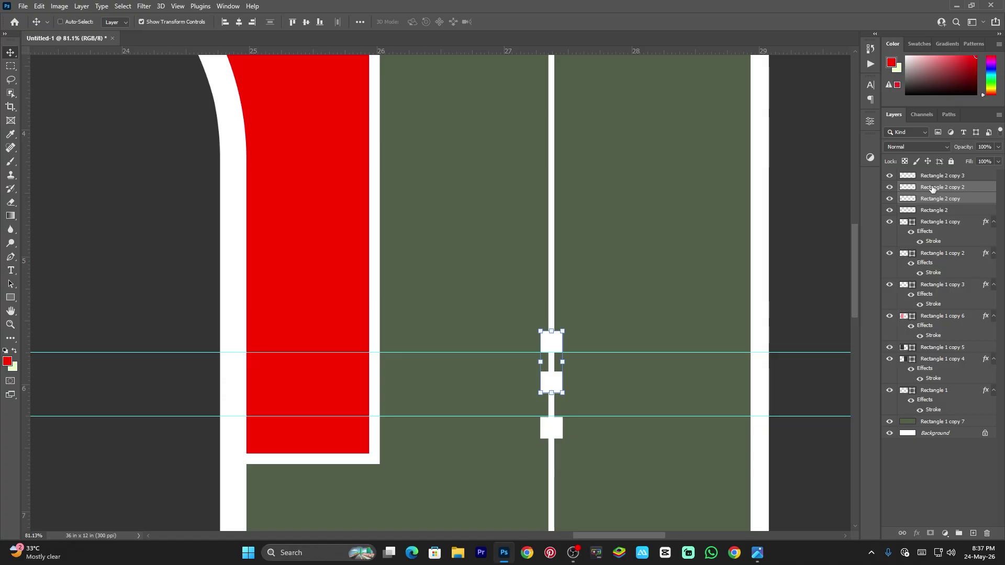
pyautogui.keyDown('ctrl'); pyautogui.click(937, 178); pyautogui.keyUp('ctrl')
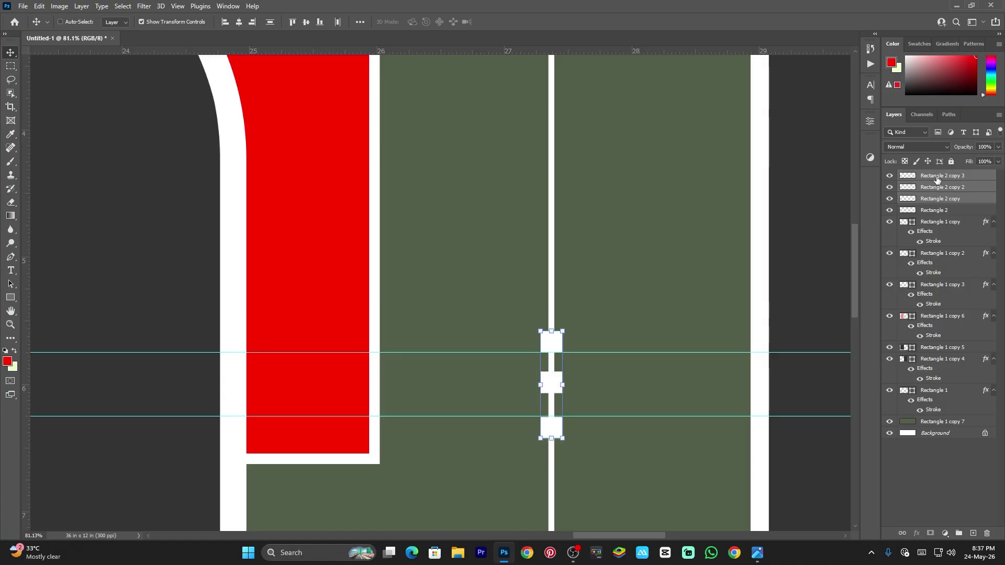
pyautogui.keyDown('ctrl'); pyautogui.click(940, 210); pyautogui.keyUp('ctrl')
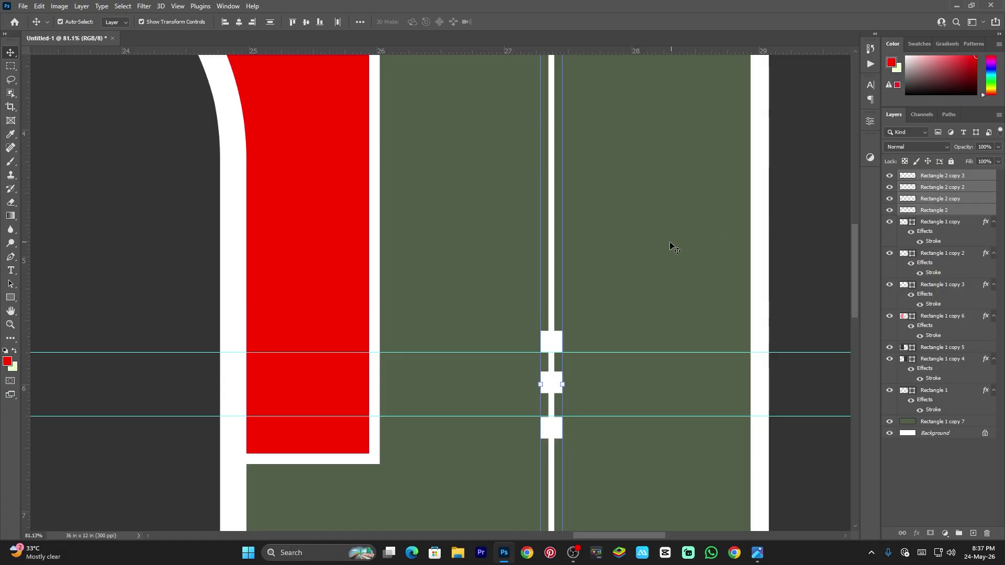
pyautogui.scroll(-5, 518, 260)
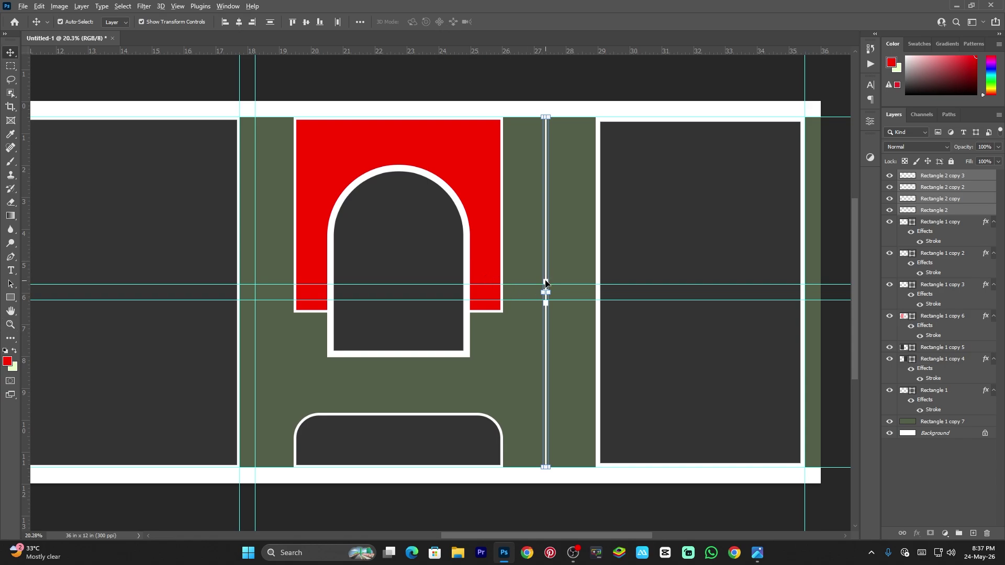
pyautogui.moveTo(545, 283); pyautogui.dragTo(267, 279)
pyautogui.click(341, 516)
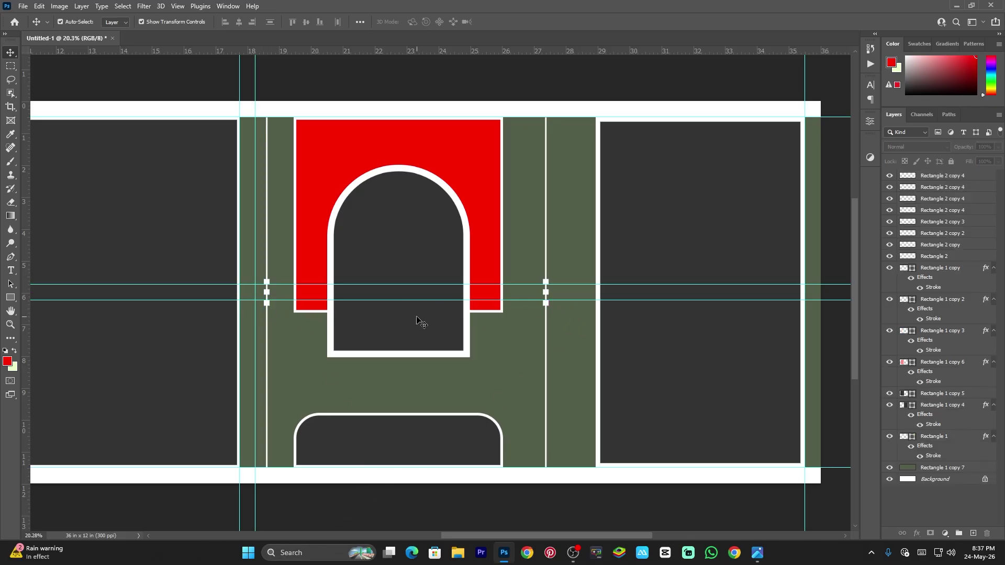
# - Examine the two decorated vertical lines on either side of the red arched panel, in the whole spread and up close
pyautogui.press('z')
pyautogui.moveTo(404, 314); pyautogui.dragTo(361, 330)
pyautogui.rightClick(377, 323)
pyautogui.click(380, 325)
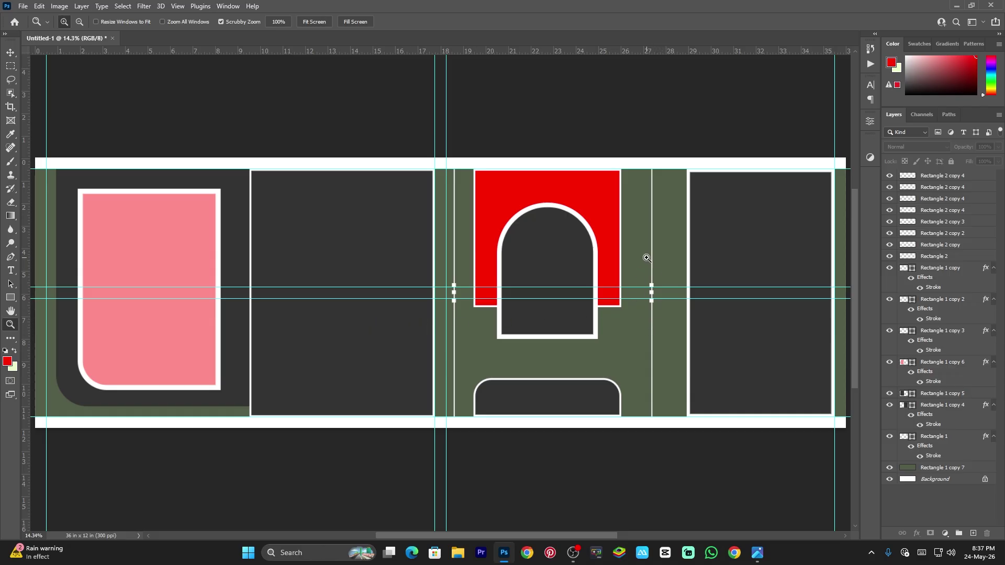
pyautogui.moveTo(659, 296); pyautogui.dragTo(712, 395)
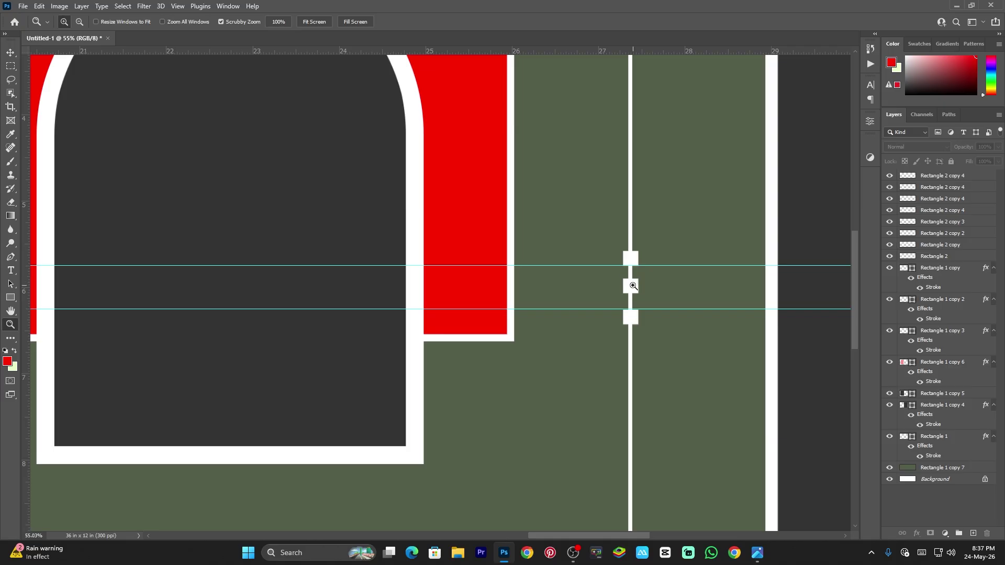
pyautogui.moveTo(606, 285); pyautogui.dragTo(560, 291)
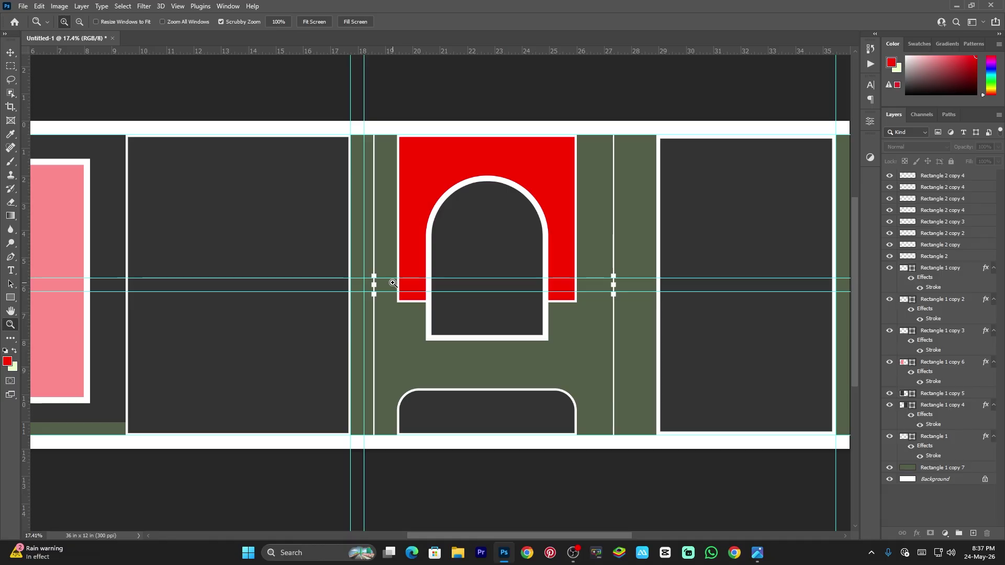
pyautogui.rightClick(386, 308)
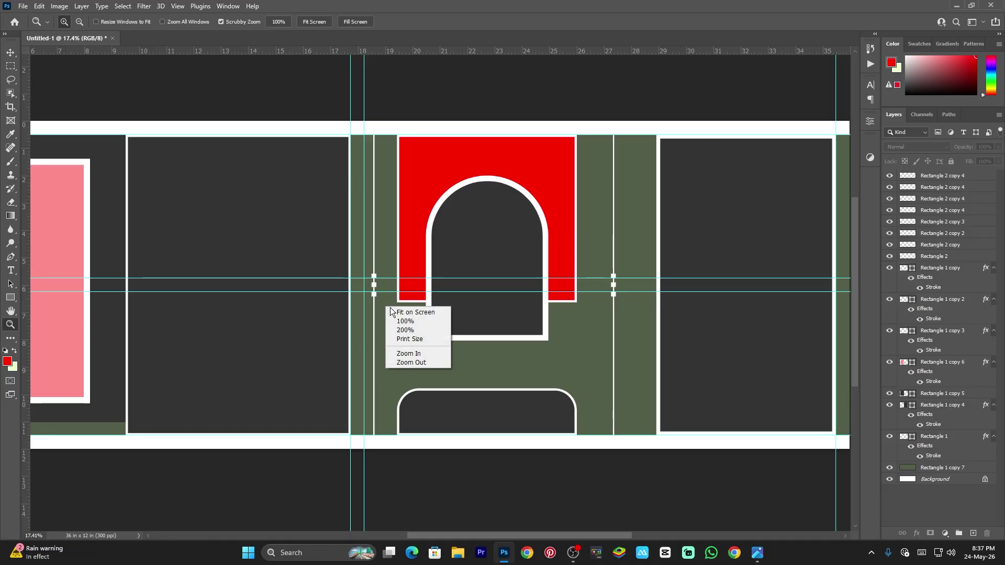
pyautogui.click(394, 312)
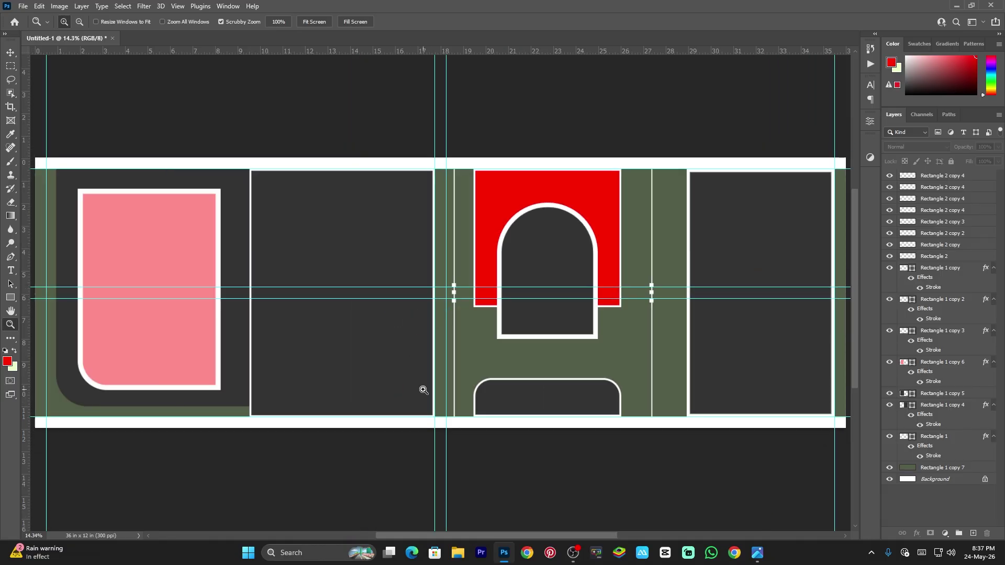
# - Copy a white square to the dark panel's bottom edge under the pink frame, rotated into a diamond, and duplicate it into a row of three
pyautogui.moveTo(460, 294); pyautogui.dragTo(532, 363)
pyautogui.press('v')
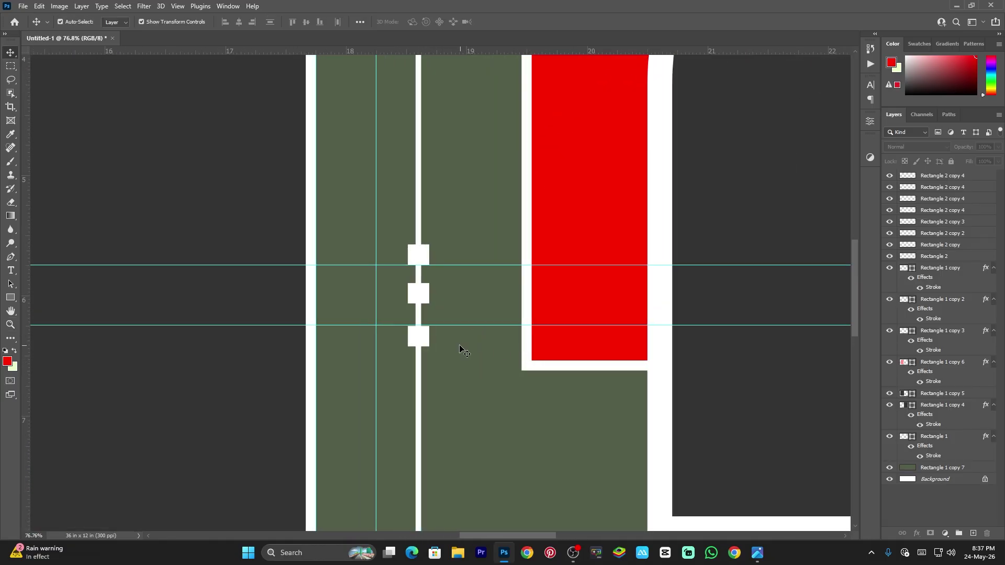
pyautogui.click(418, 340)
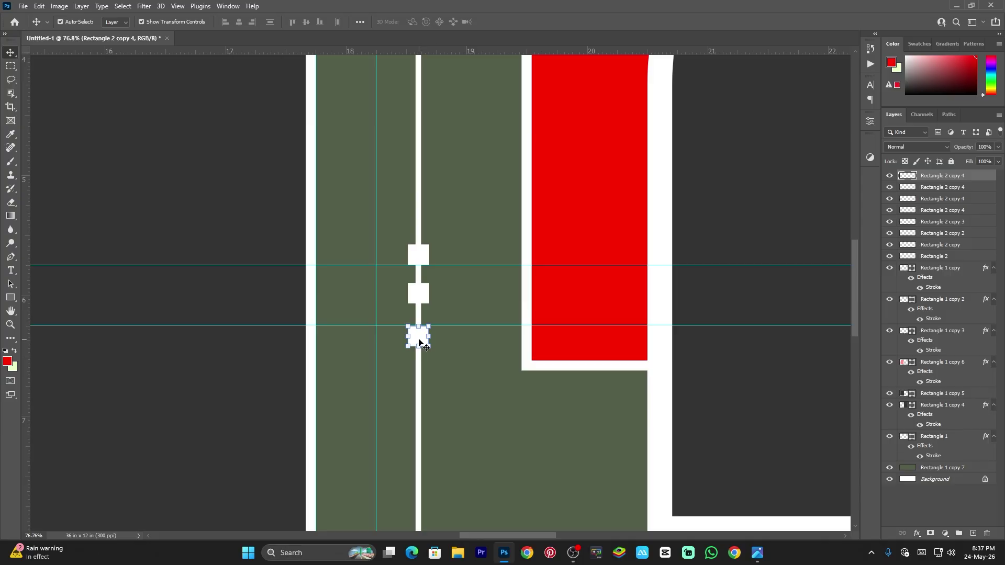
pyautogui.moveTo(419, 341); pyautogui.dragTo(561, 399)
pyautogui.hotkey('ctrl', 'alt', 't')
pyautogui.press('Return')
pyautogui.click(535, 487)
# - Lock the green background rectangle layer, Rectangle 1 copy 7, undoing the accidental change made before it
pyautogui.press('z')
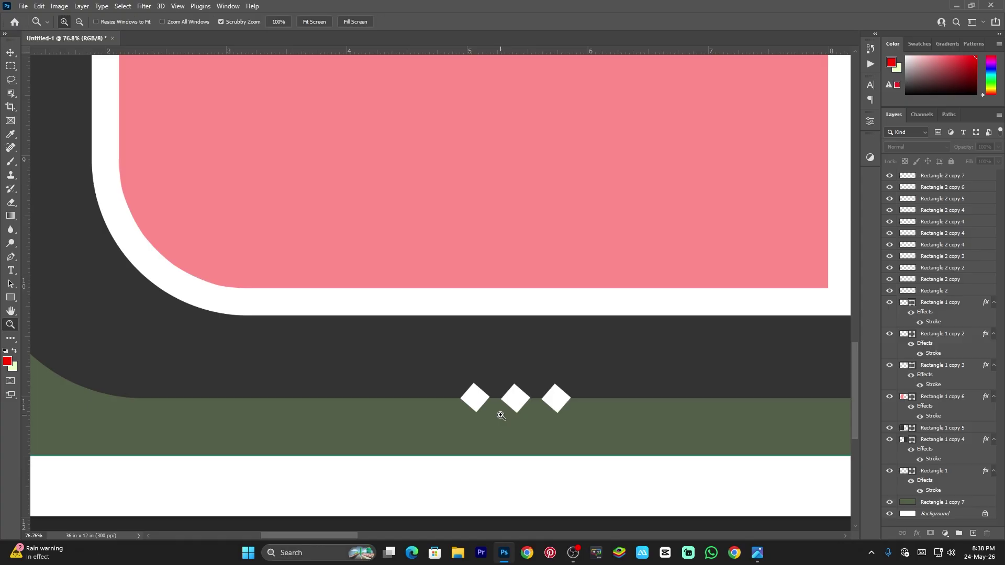
pyautogui.moveTo(447, 414); pyautogui.dragTo(416, 400)
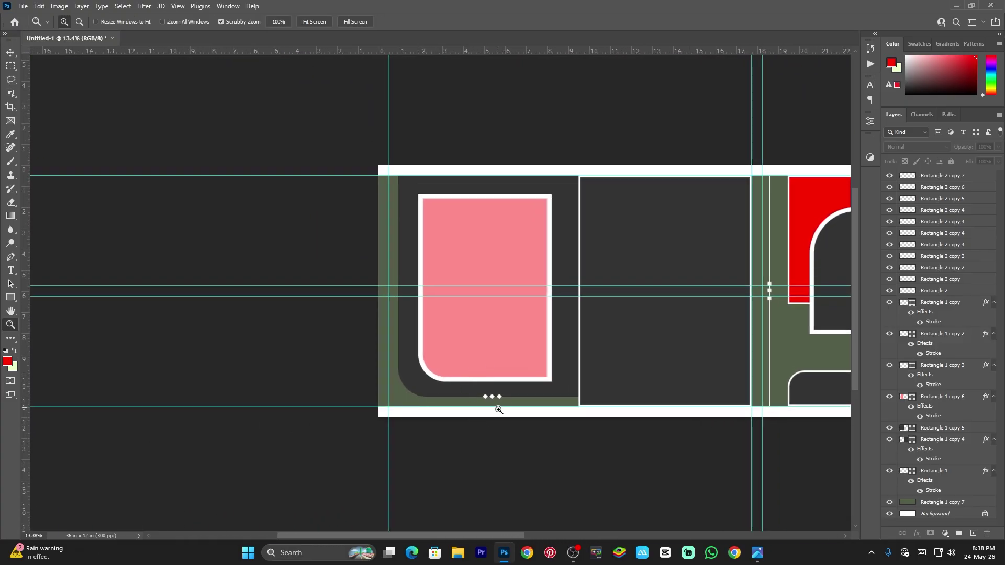
pyautogui.moveTo(492, 397); pyautogui.dragTo(474, 404)
pyautogui.press('v')
pyautogui.click(557, 390)
pyautogui.hotkey('ctrl', 'z')
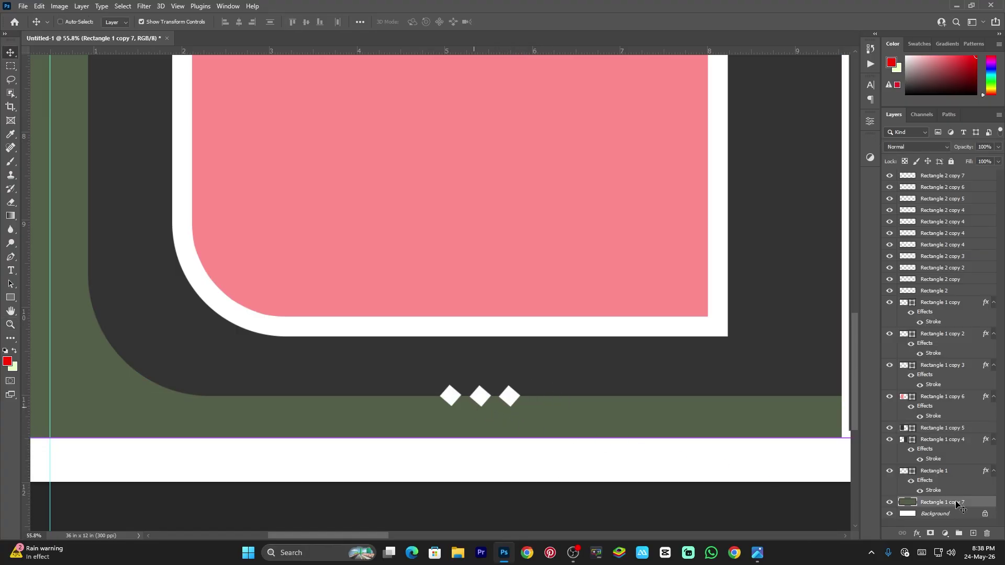
pyautogui.click(950, 162)
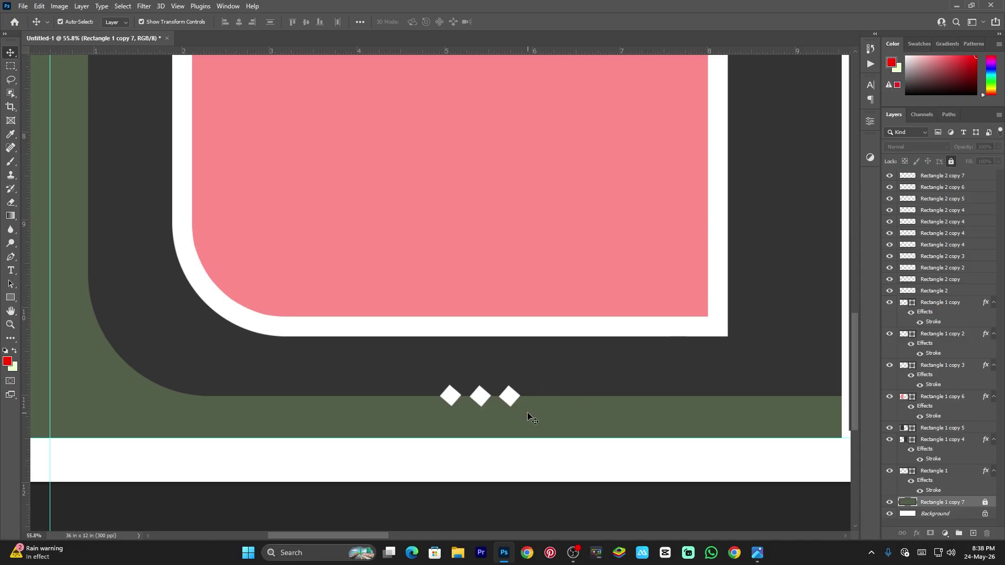
# - Select the three diamonds and move them left about 0.17 in to centre them beneath the pink frame
pyautogui.moveTo(530, 414); pyautogui.dragTo(470, 399)
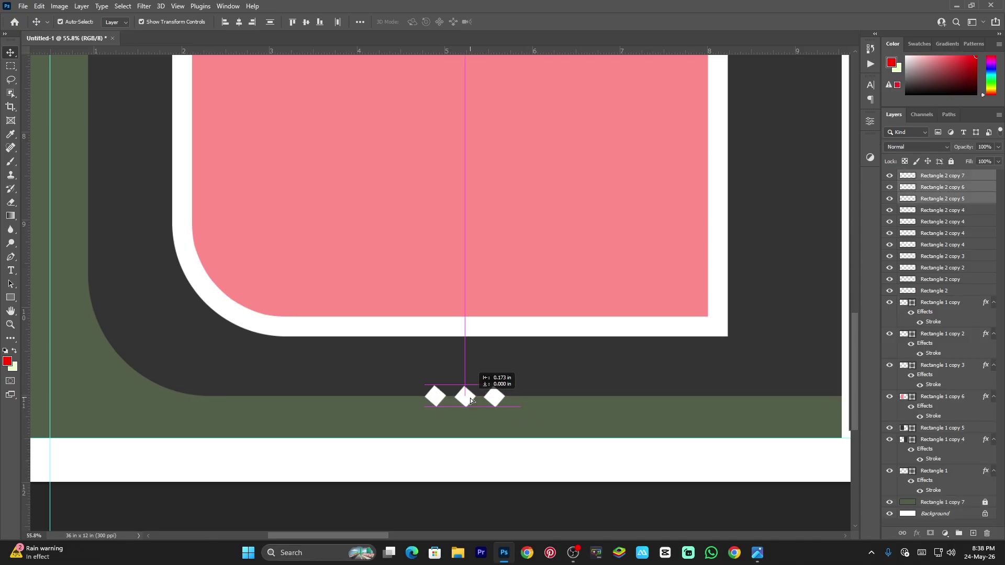
pyautogui.press('z')
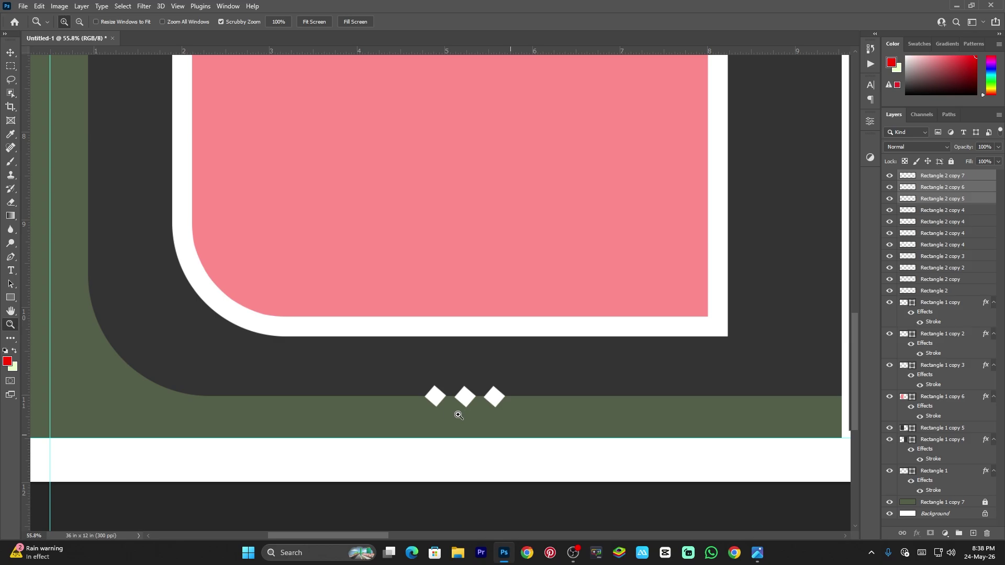
pyautogui.moveTo(458, 415); pyautogui.dragTo(406, 417)
pyautogui.rightClick(435, 409)
pyautogui.click(436, 413)
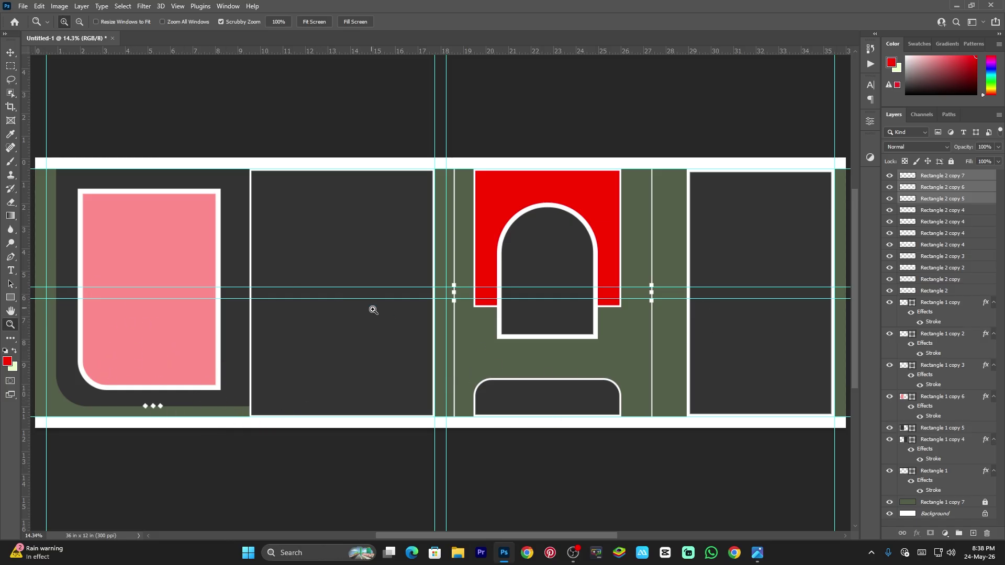
# - Deselect the diamonds and unlock the green background rectangle layer, Rectangle 1 copy 7
pyautogui.press('v')
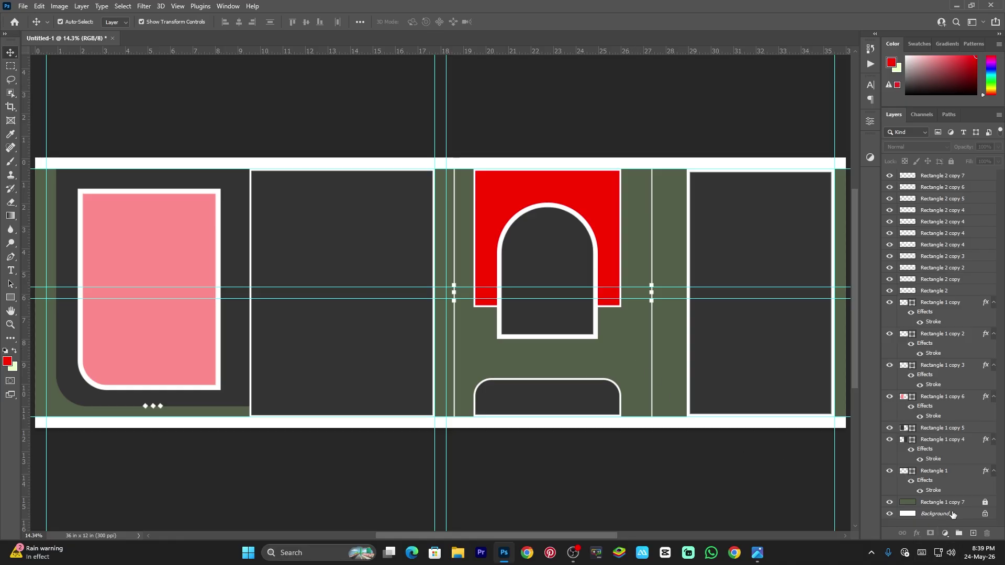
pyautogui.click(984, 502)
pyautogui.click(984, 504)
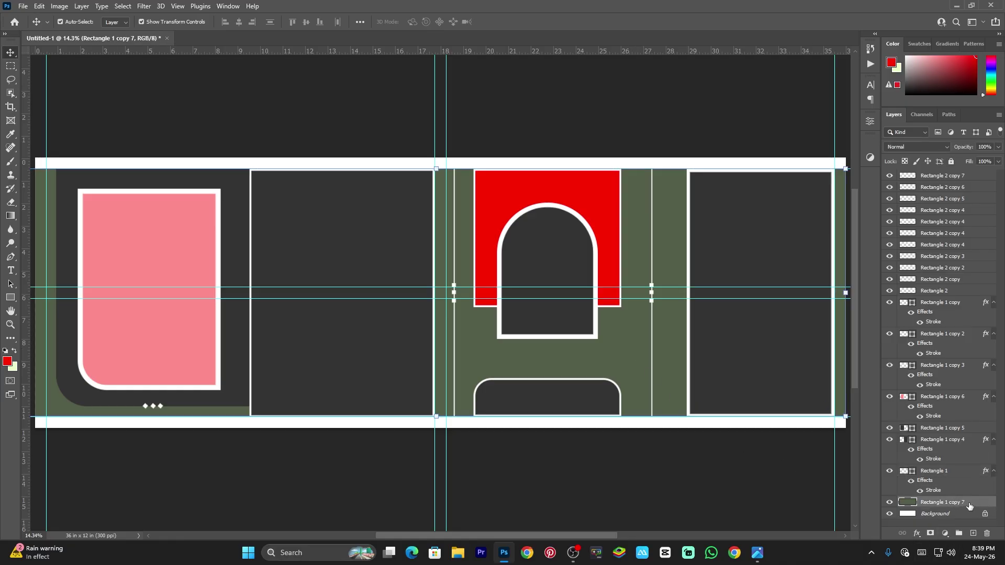
# - Set the background colour to brown 7a573a and fill the green background rectangle, Rectangle 1 copy 7, with it
pyautogui.click(15, 368)
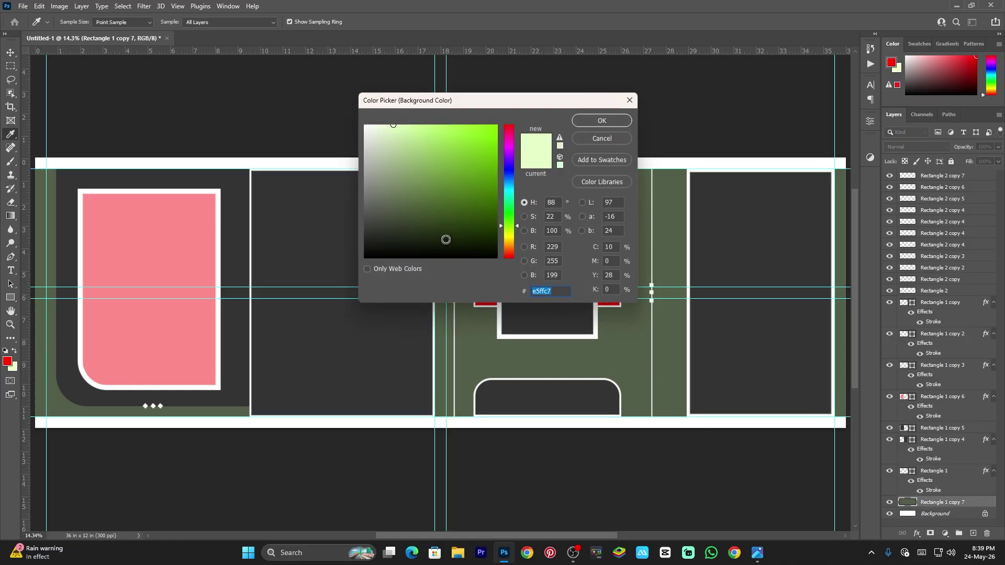
pyautogui.moveTo(513, 234); pyautogui.dragTo(510, 249)
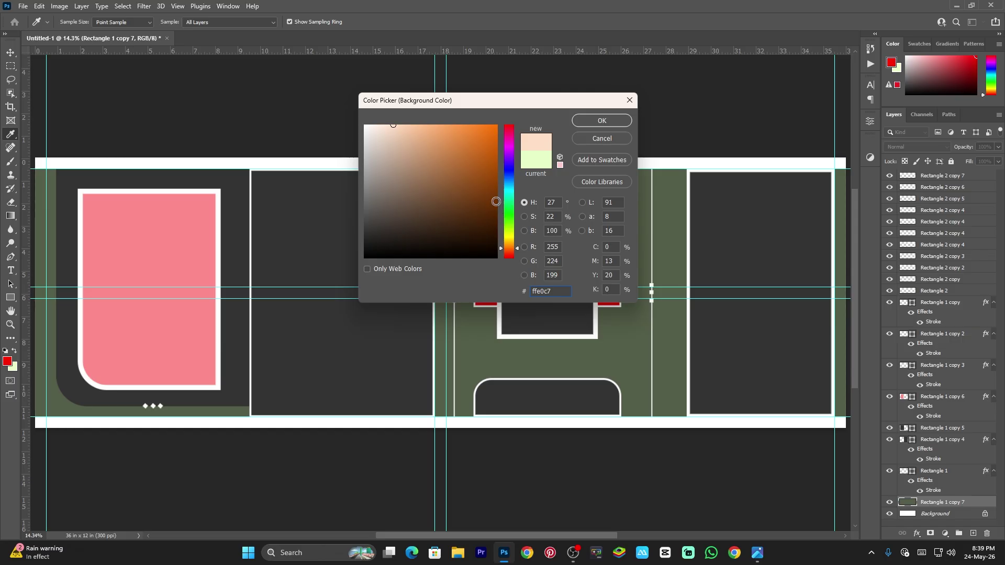
pyautogui.moveTo(495, 202); pyautogui.dragTo(475, 103)
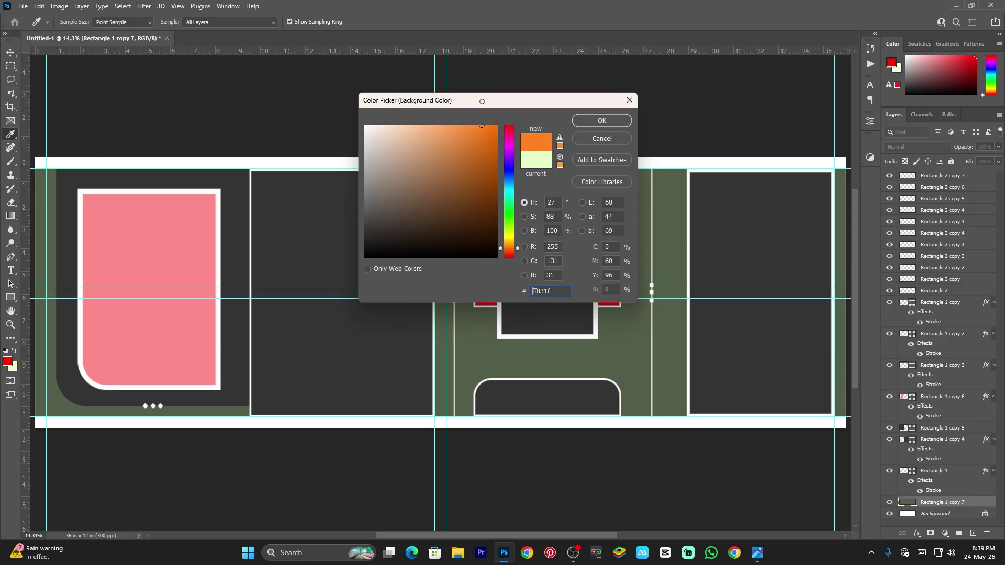
pyautogui.moveTo(459, 217); pyautogui.dragTo(434, 194)
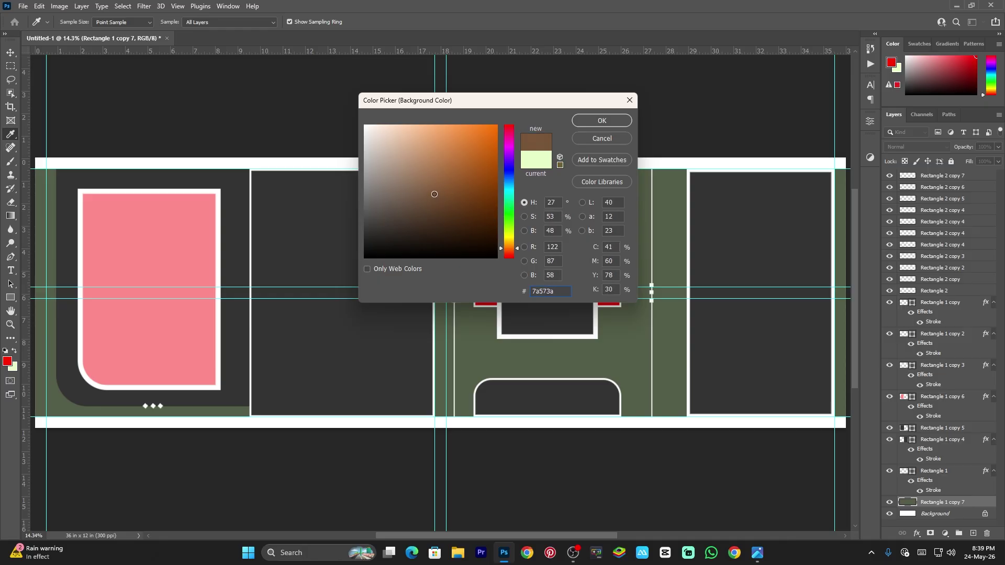
pyautogui.click(602, 121)
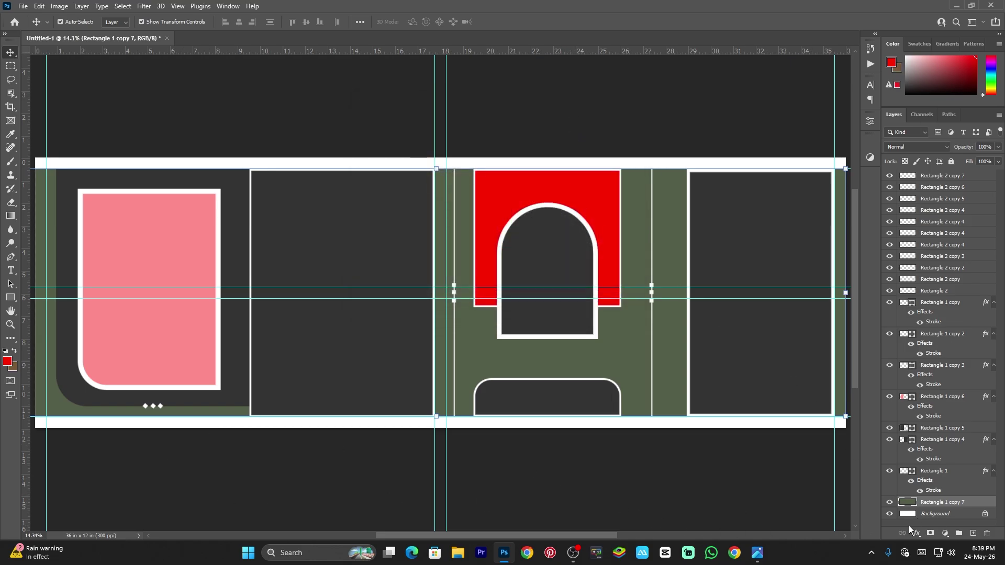
pyautogui.keyDown('ctrl'); pyautogui.click(906, 503); pyautogui.keyUp('ctrl')
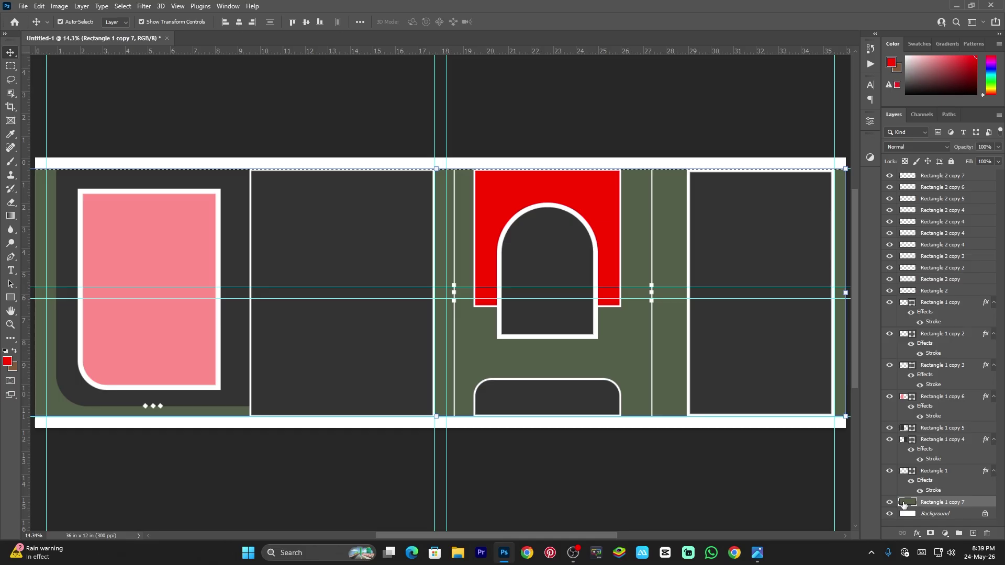
pyautogui.hotkey('ctrl', 'BackSpace')
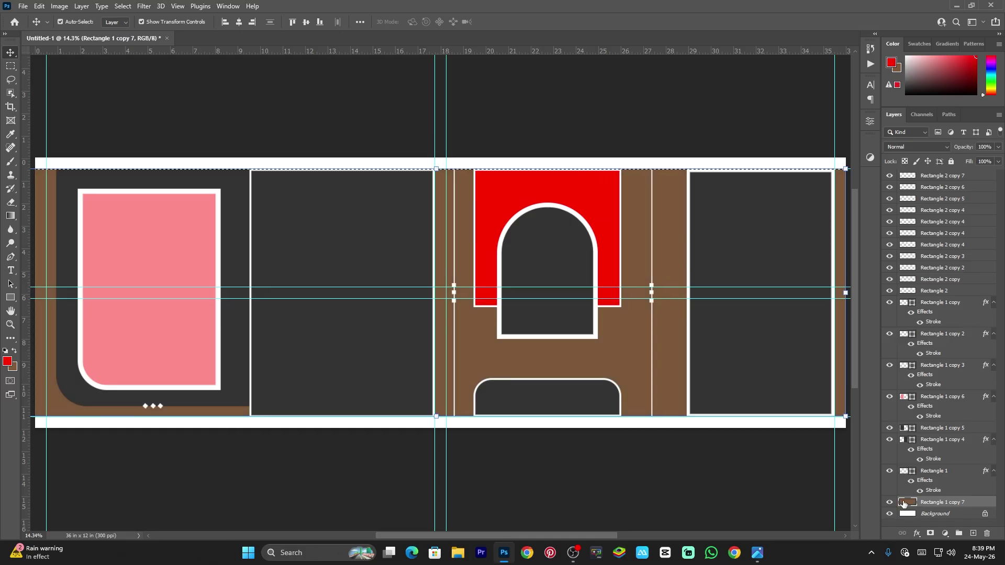
pyautogui.hotkey('ctrl', 'd')
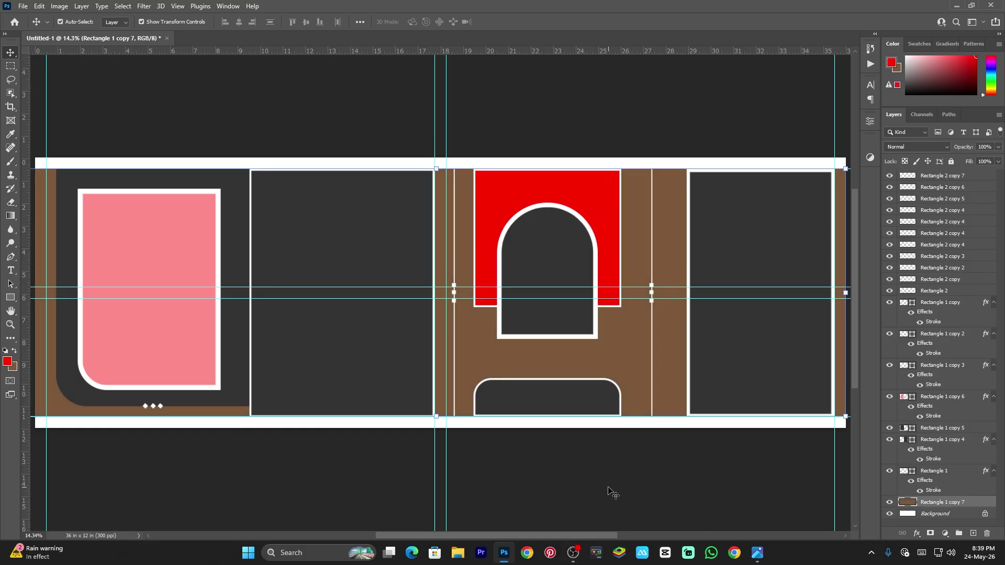
# - Set the background colour to grey 727271 and fill the background rectangle, Rectangle 1 copy 7, with it
pyautogui.click(13, 366)
pyautogui.moveTo(382, 212)
pyautogui.mouseDown()
pyautogui.moveTo(377, 195)
pyautogui.moveTo(365, 198)
pyautogui.mouseUp()
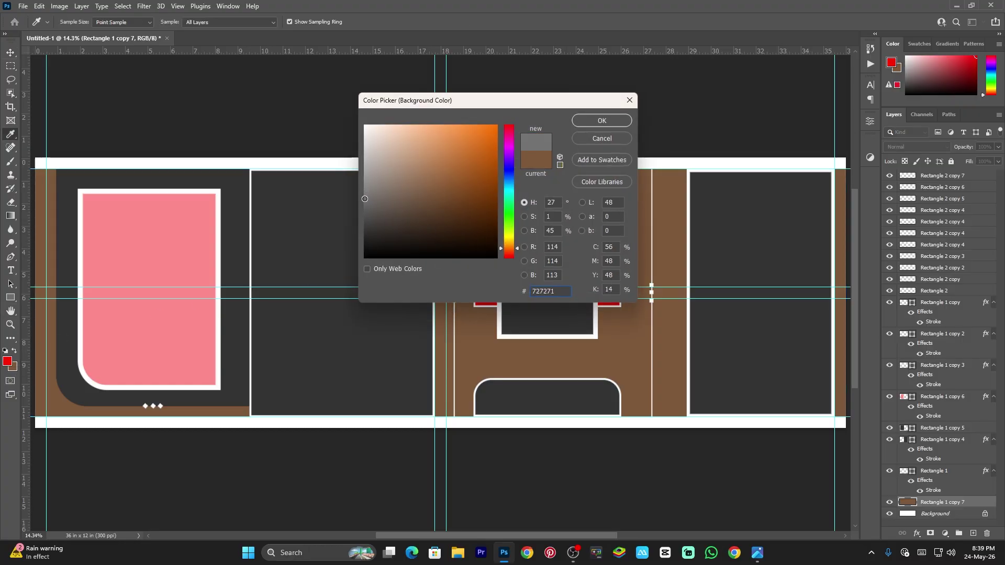
pyautogui.click(597, 120)
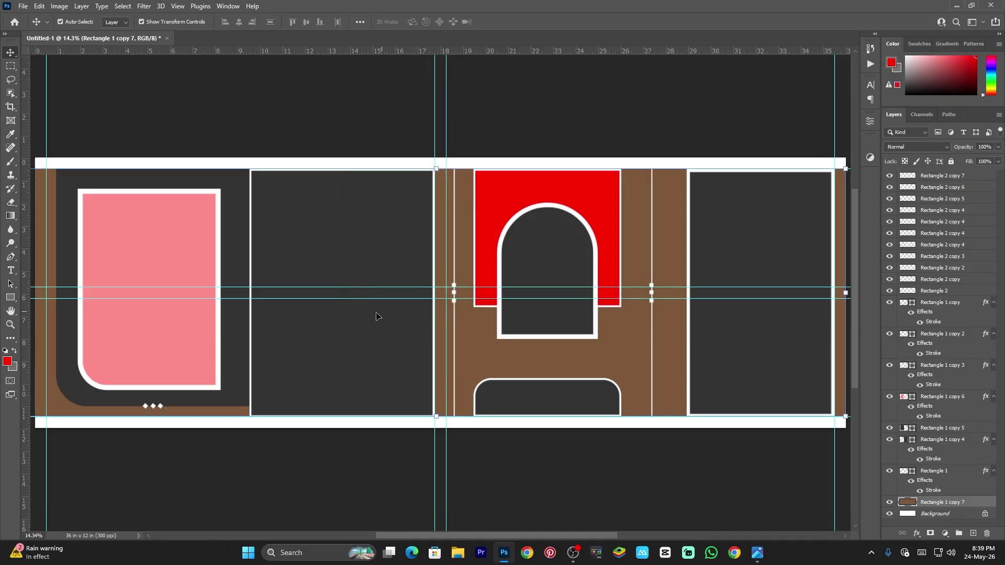
pyautogui.keyDown('ctrl'); pyautogui.click(910, 505); pyautogui.keyUp('ctrl')
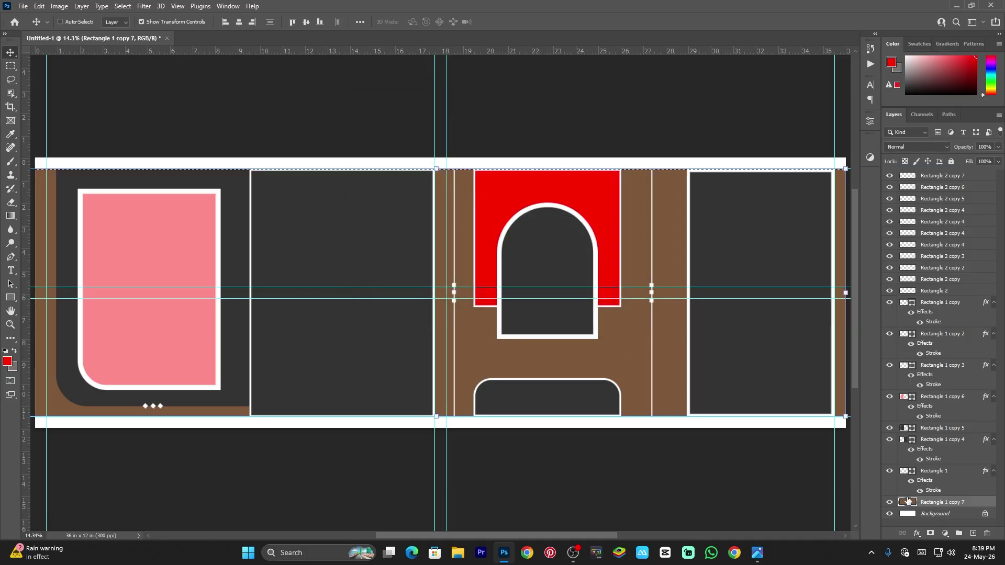
pyautogui.hotkey('ctrl', 'BackSpace')
pyautogui.hotkey('ctrl', 'd')
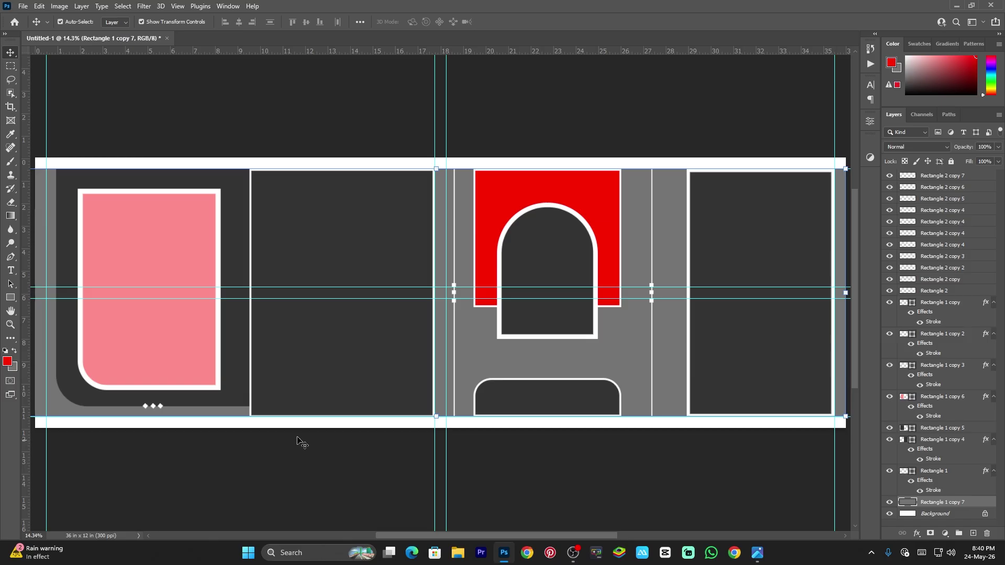
pyautogui.press('z')
pyautogui.click(227, 385)
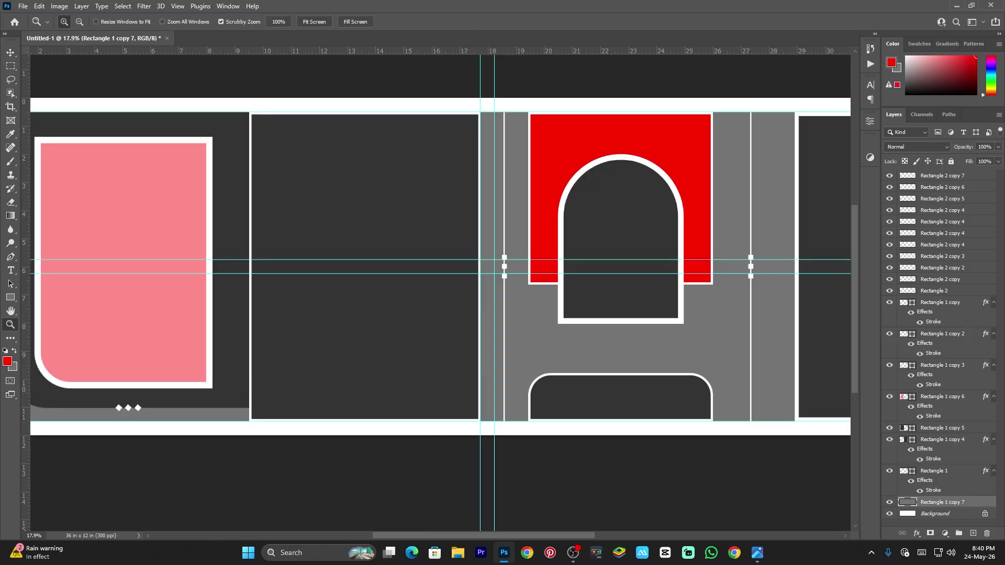
pyautogui.scroll(-1, 343, 293)
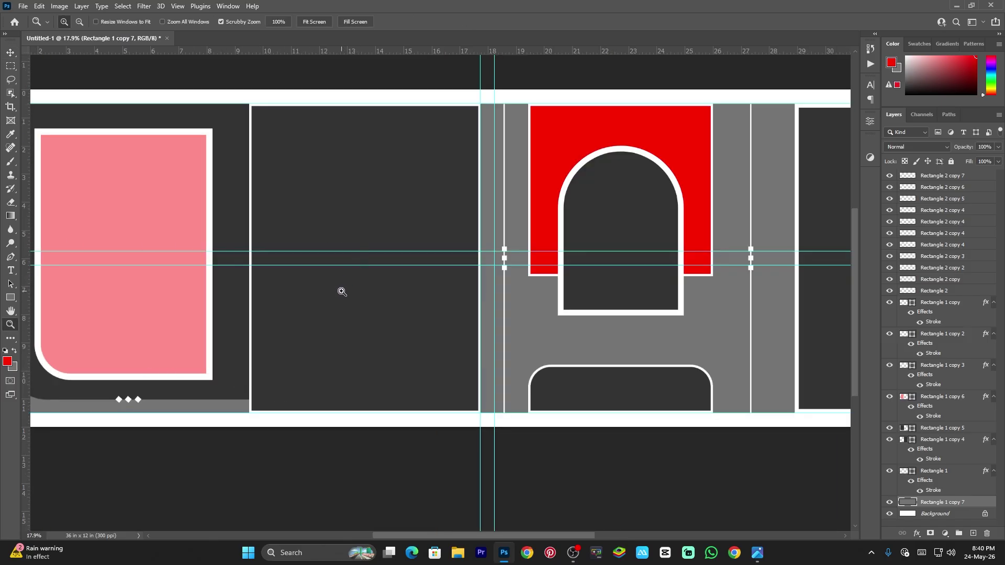
pyautogui.scroll(2, 321, 304)
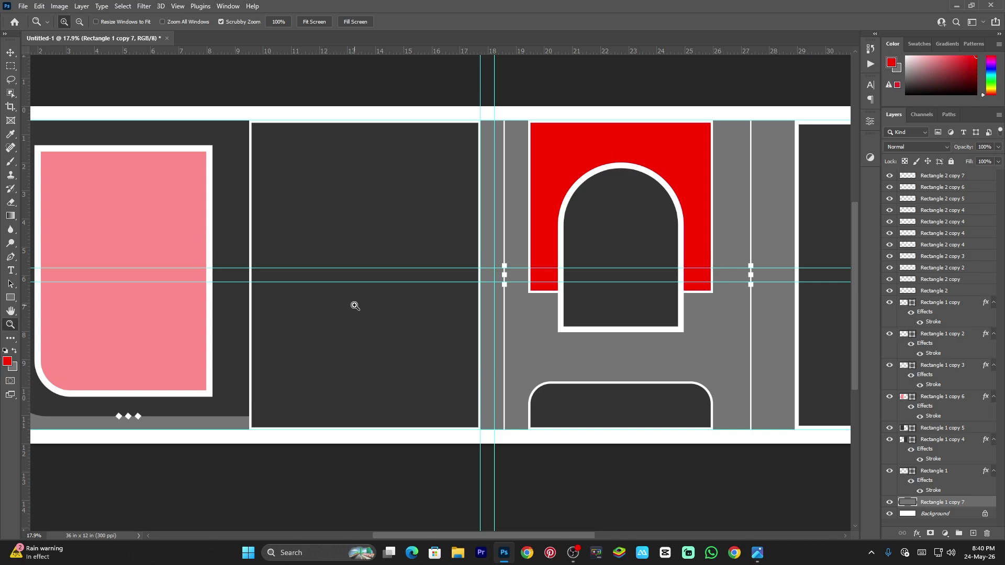
pyautogui.rightClick(356, 305)
pyautogui.click(377, 311)
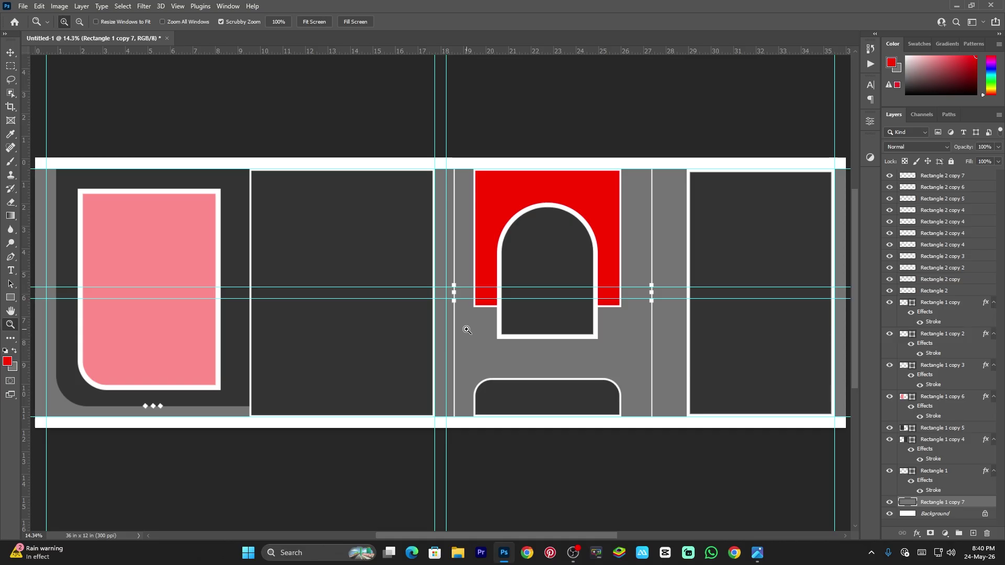
pyautogui.rightClick(411, 238)
pyautogui.click(429, 247)
# - Switch to Pinterest and search for "wedding brid images"
pyautogui.click(551, 553)
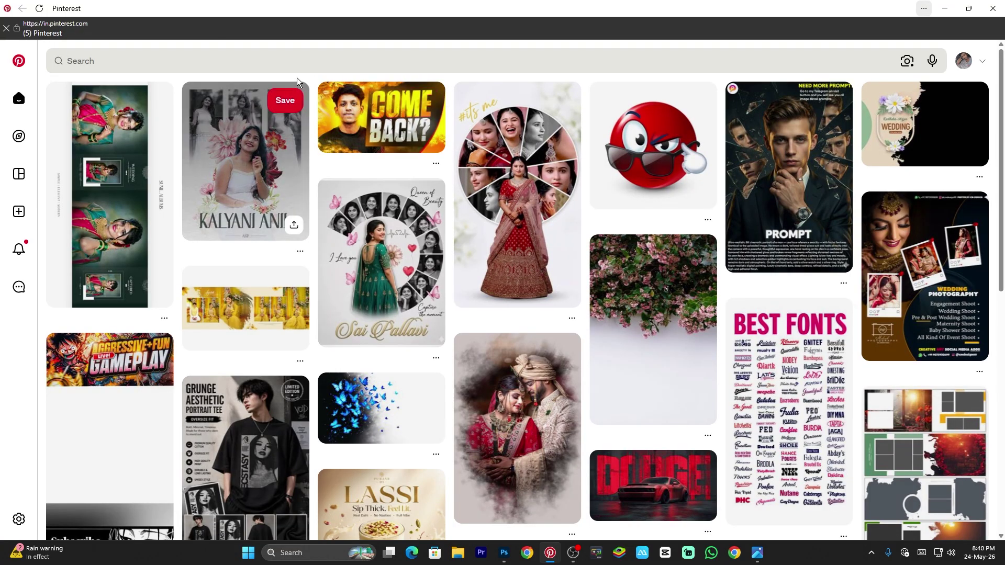
pyautogui.click(281, 63)
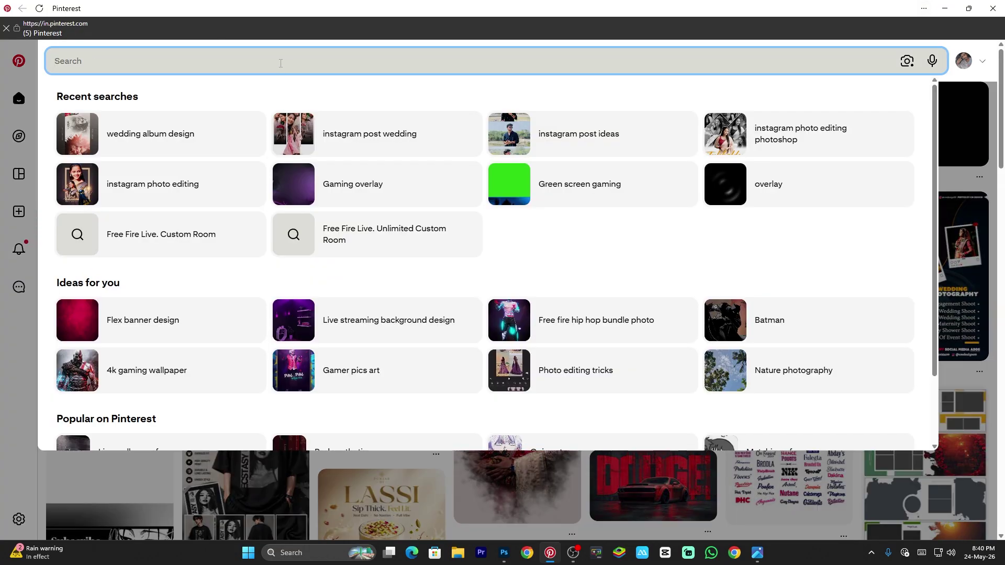
pyautogui.write('we')
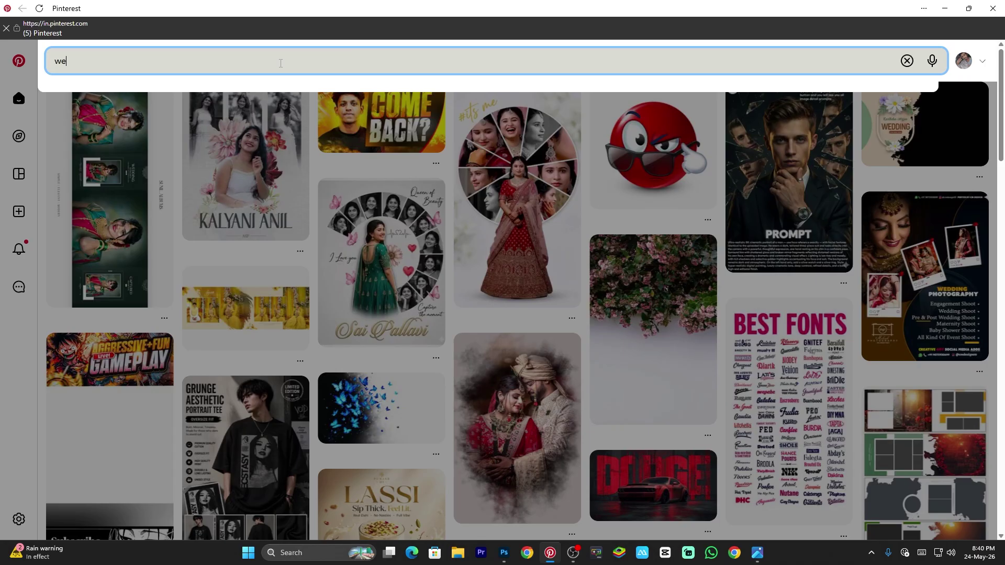
pyautogui.write('dding')
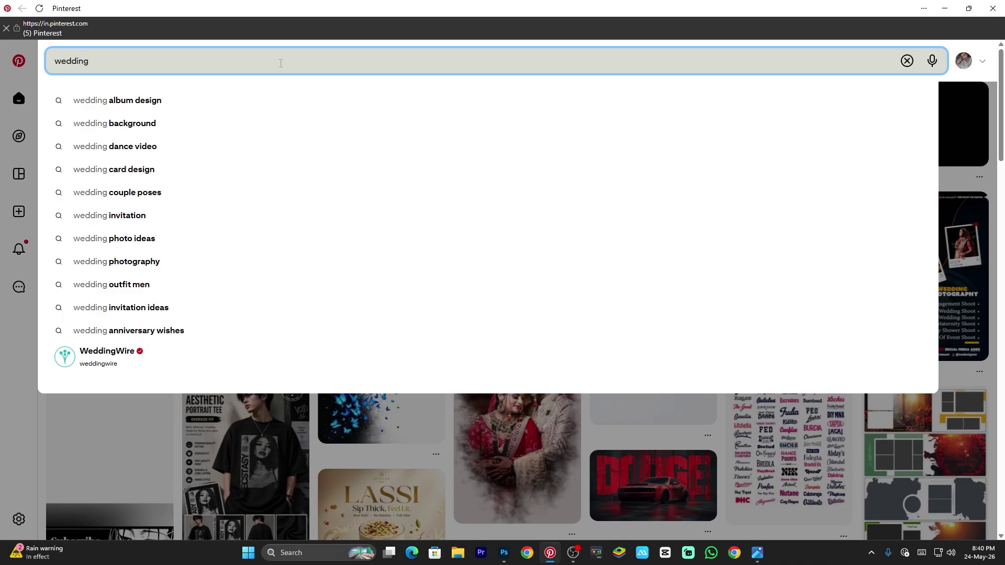
pyautogui.write(' brid')
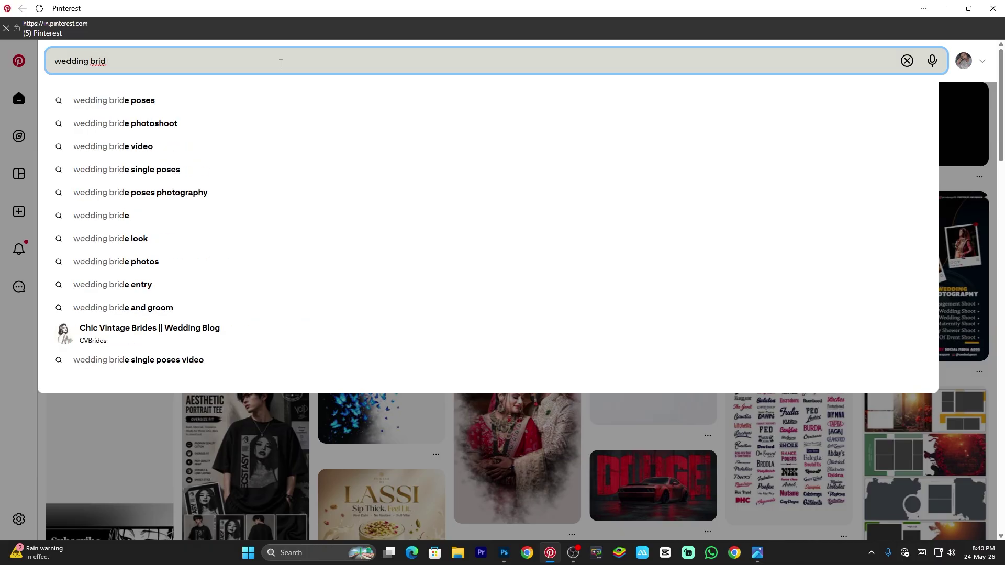
pyautogui.write(' images')
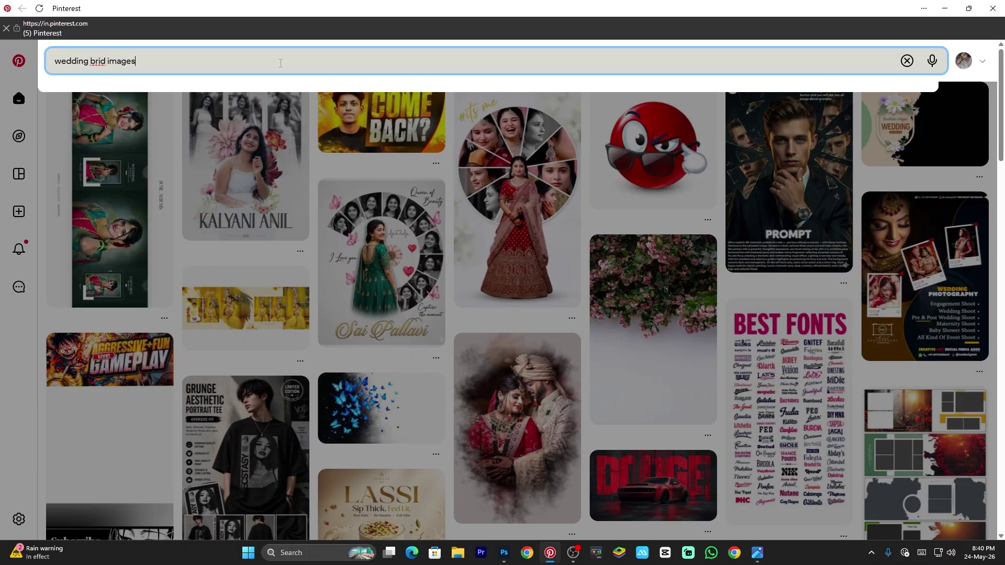
pyautogui.press('Return')
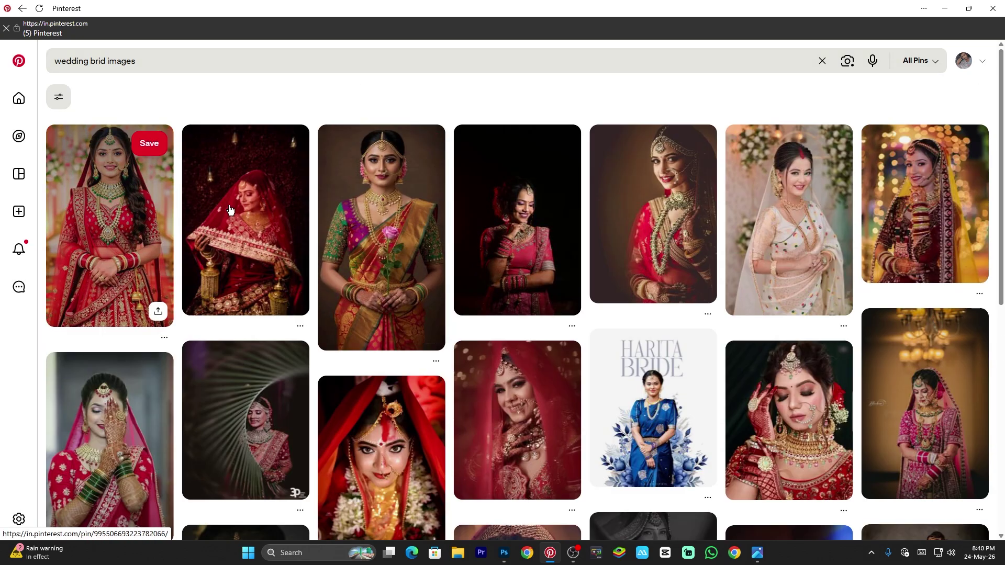
# - Download the photo of the bride covering one eye with her hand and the related one of the bride raising both hennaed hands
pyautogui.click(131, 419)
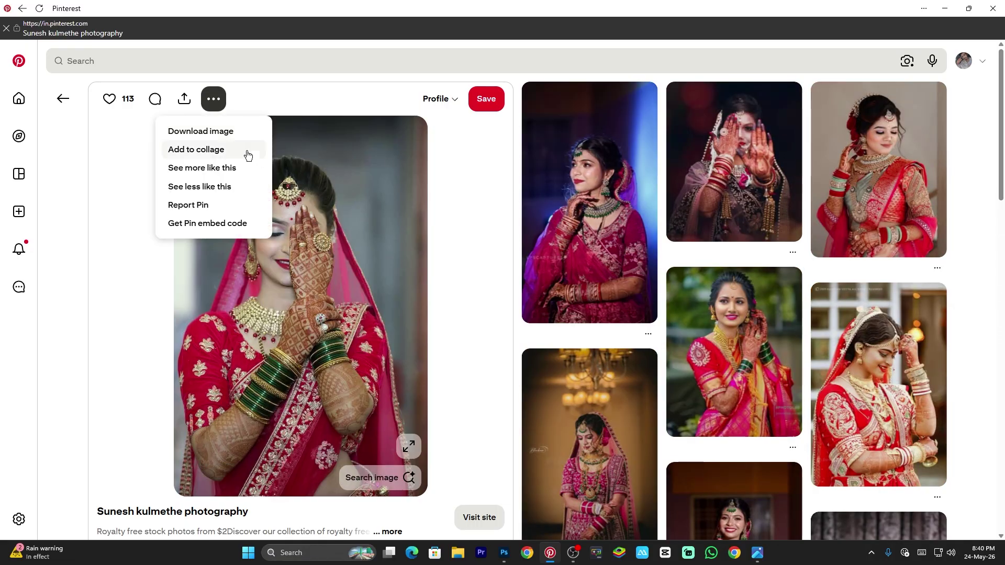
pyautogui.click(232, 132)
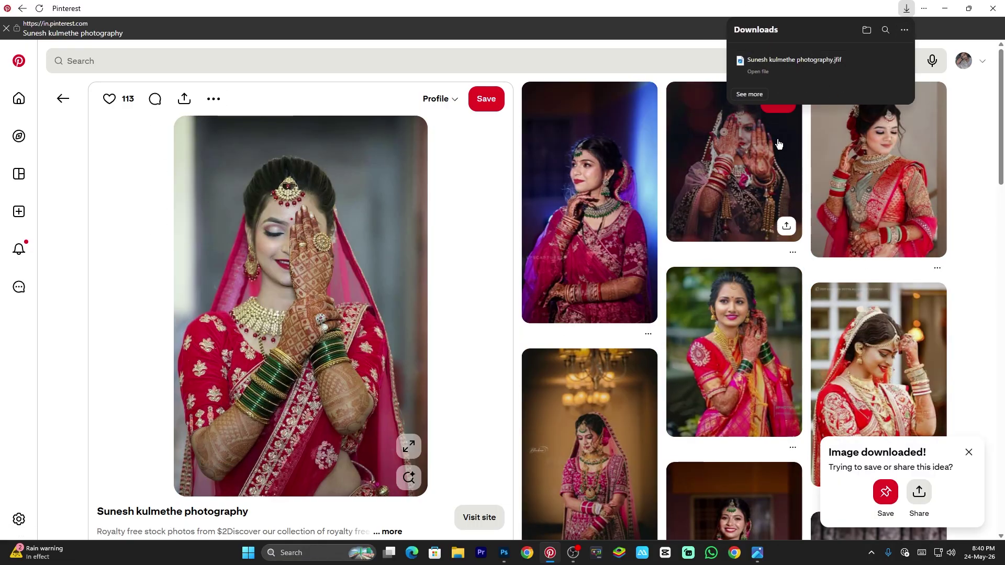
pyautogui.click(757, 152)
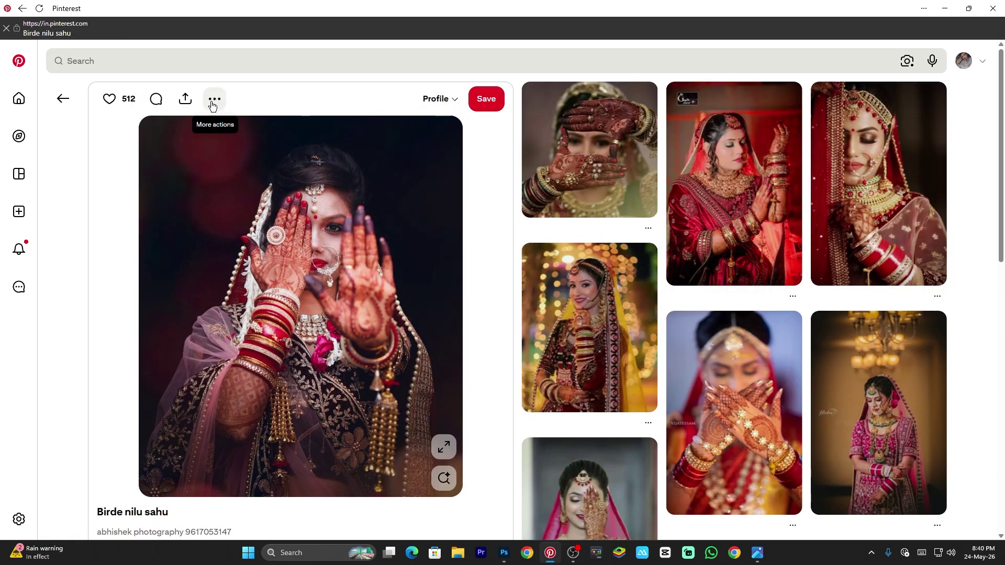
pyautogui.click(213, 99)
pyautogui.click(217, 139)
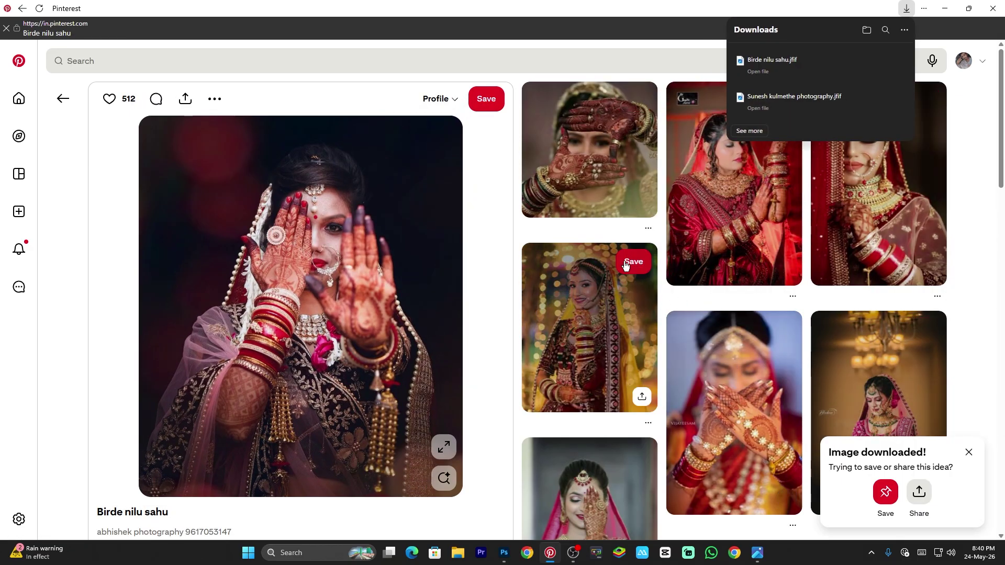
# - Open the related close-up of a bride framing her eyes with hennaed hands and download the image
pyautogui.click(590, 179)
pyautogui.click(215, 98)
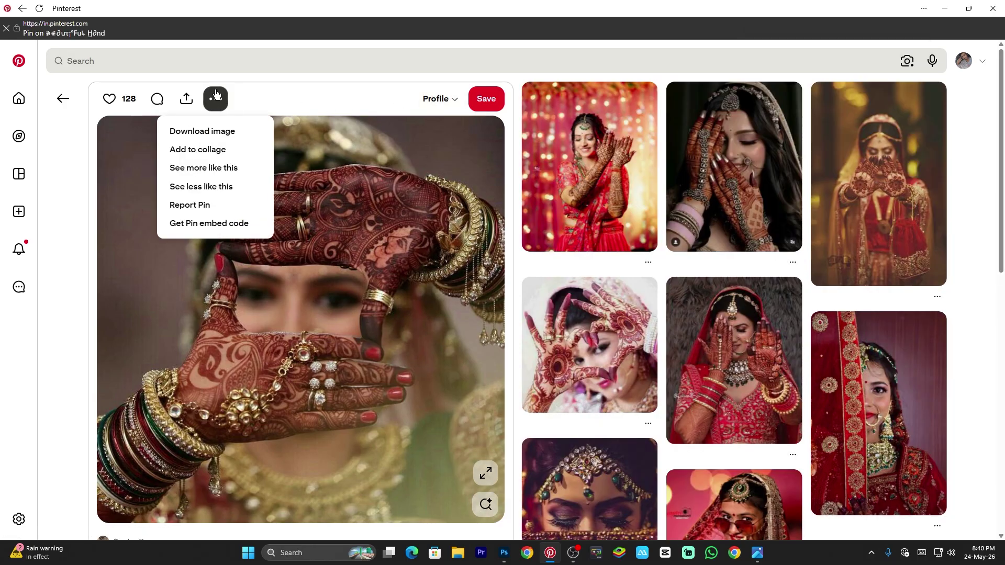
pyautogui.click(219, 133)
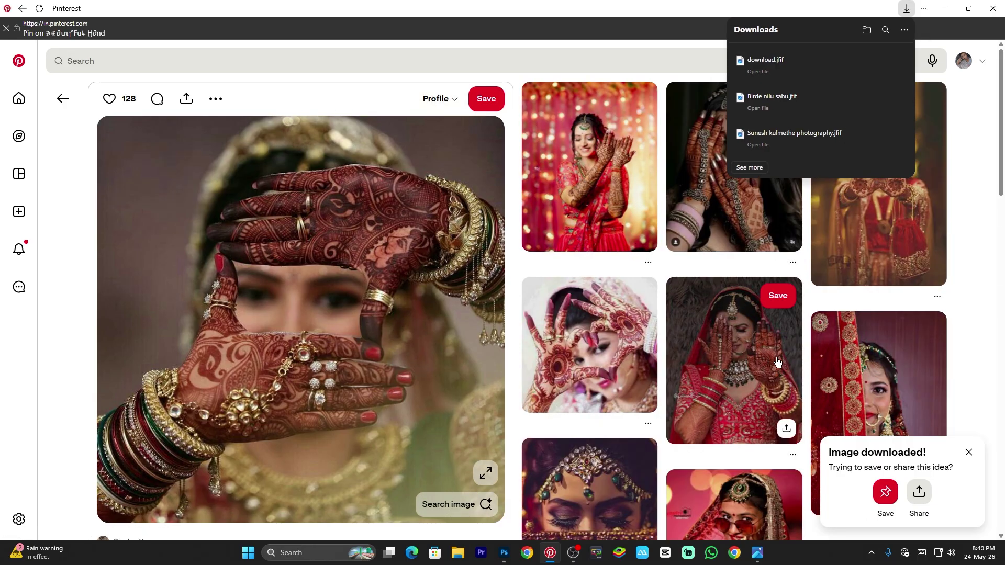
# - Find the related photo of a bride in dark red wearing red sunglasses and download the image
pyautogui.scroll(-2, 754, 334)
pyautogui.scroll(2, 754, 334)
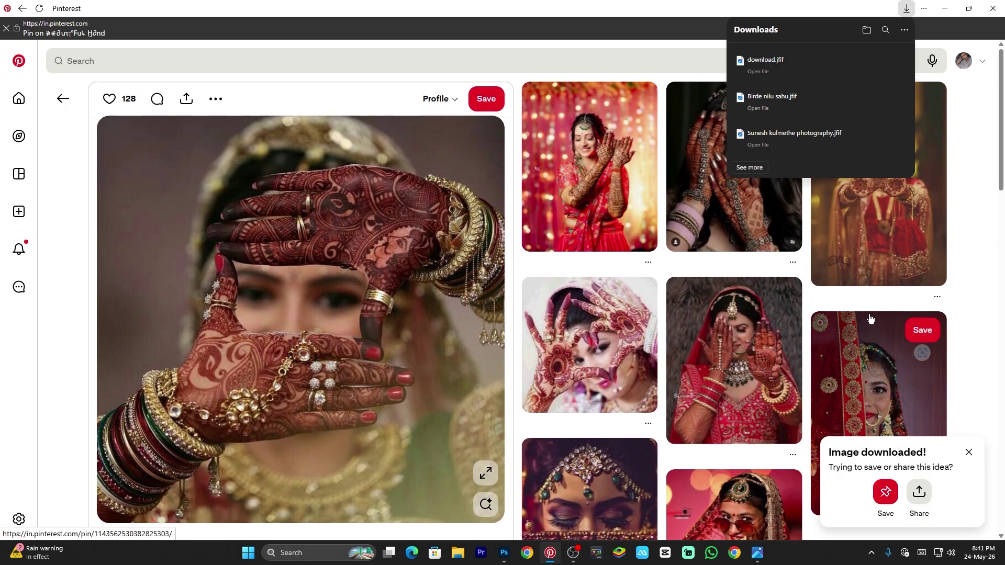
pyautogui.scroll(-6, 752, 330)
pyautogui.click(751, 327)
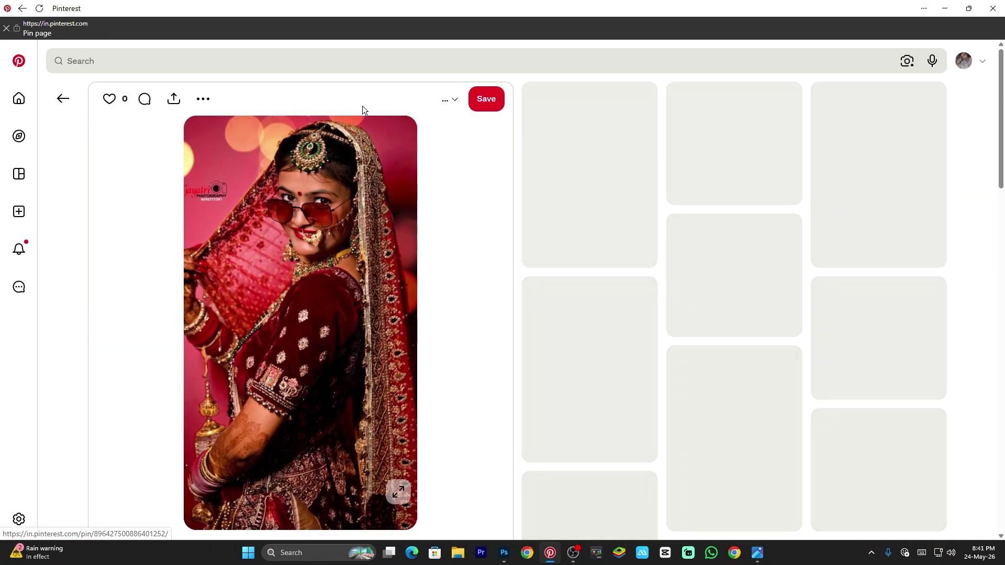
pyautogui.click(211, 99)
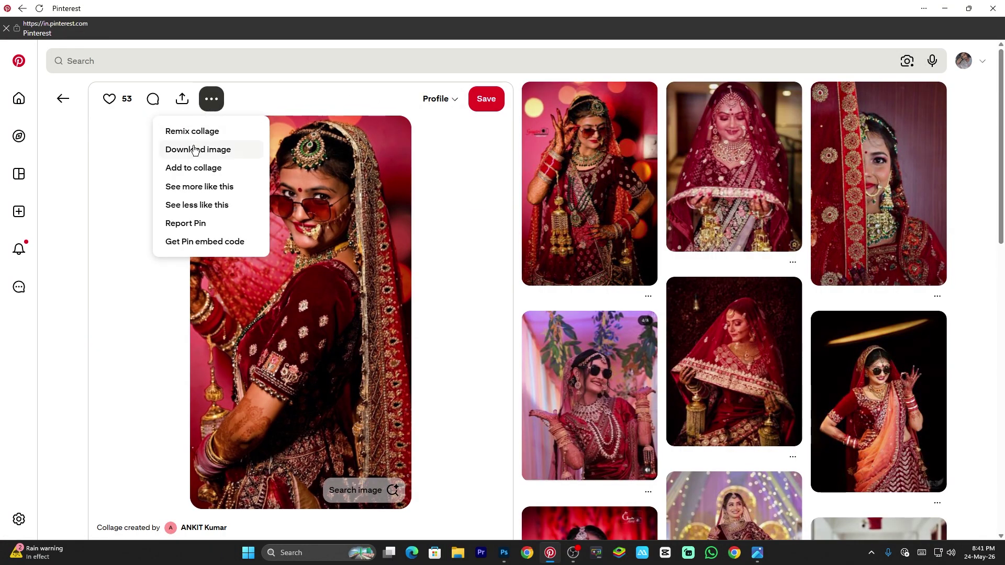
pyautogui.click(198, 150)
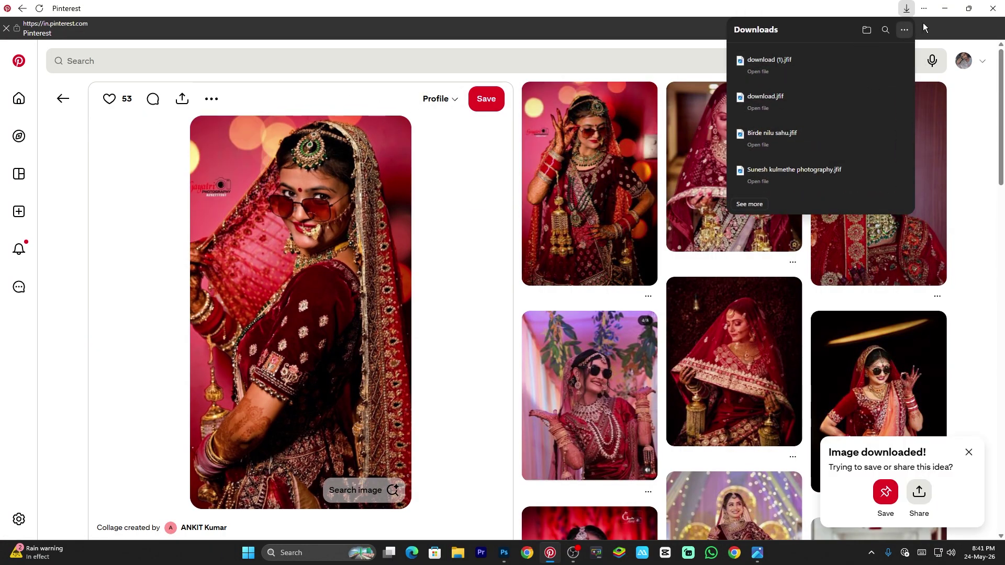
# - Open the related photo of a smiling bride in black sunglasses with both palms raised and download the image
pyautogui.scroll(-4, 726, 392)
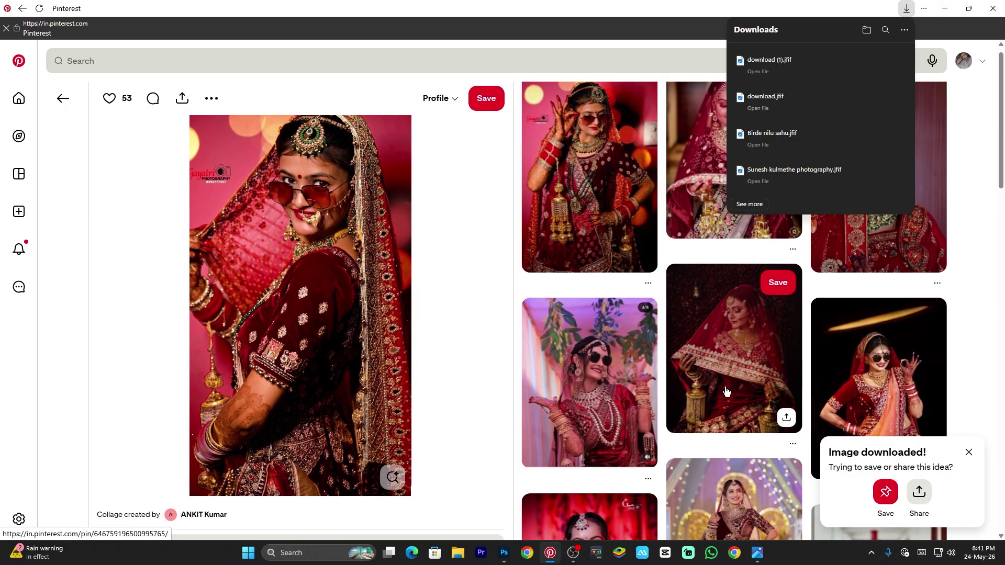
pyautogui.scroll(3, 726, 392)
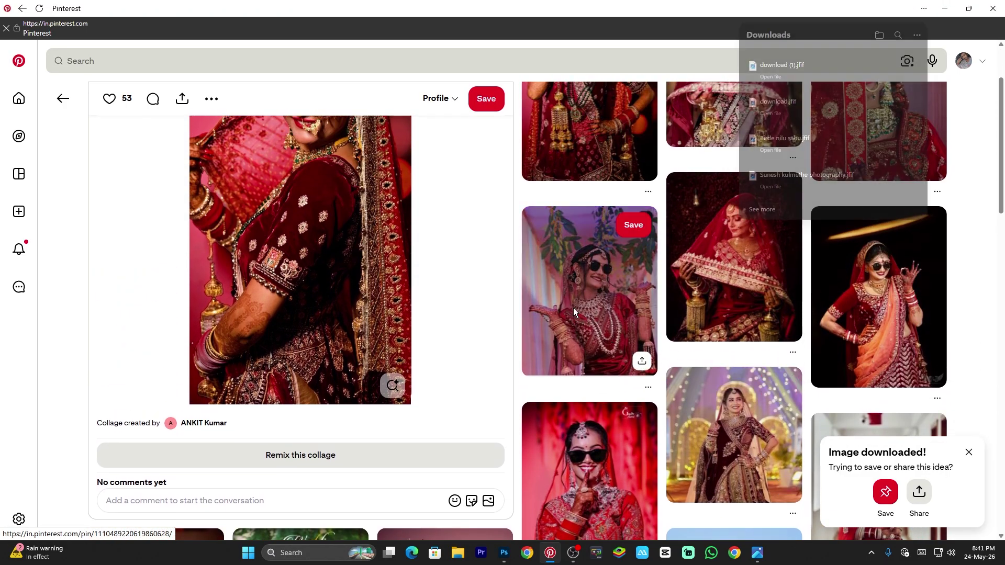
pyautogui.click(573, 308)
pyautogui.click(216, 99)
pyautogui.click(231, 131)
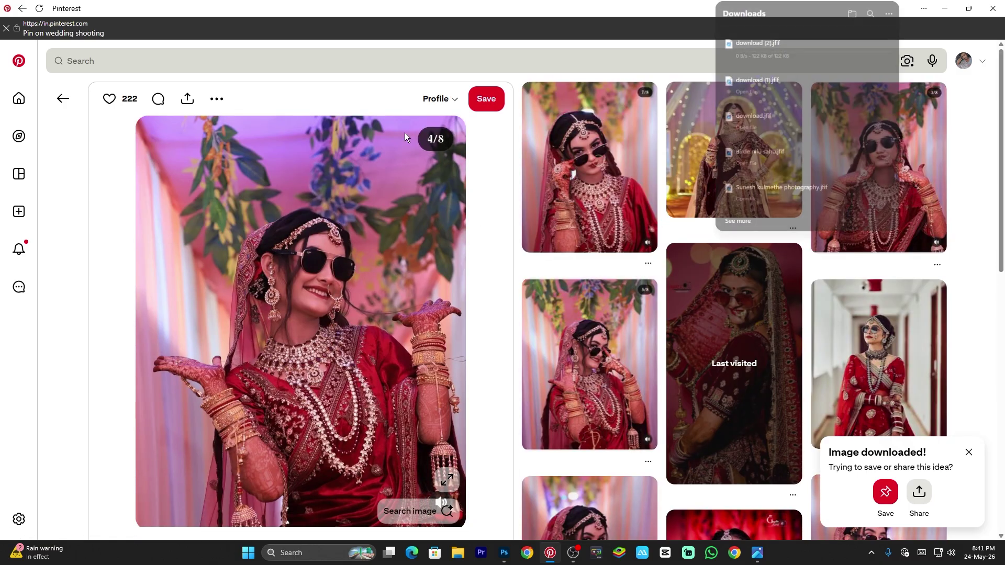
pyautogui.scroll(-4, 657, 360)
pyautogui.scroll(-3, 657, 359)
pyautogui.scroll(7, 681, 315)
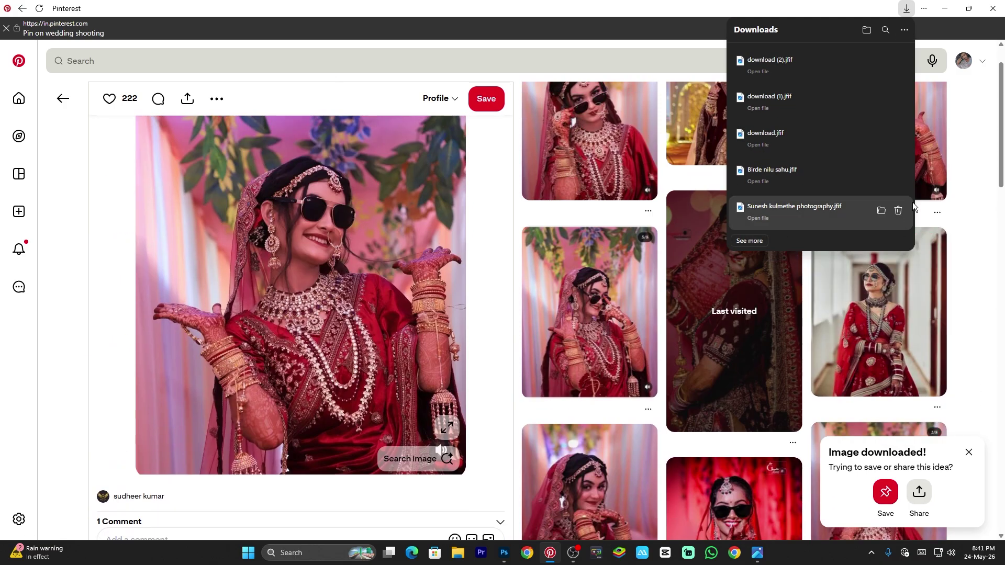
# - Switch to Photoshop, place the "download (1)" photo of the bride in red sunglasses, and bring its layer to the top of the stack
pyautogui.click(941, 10)
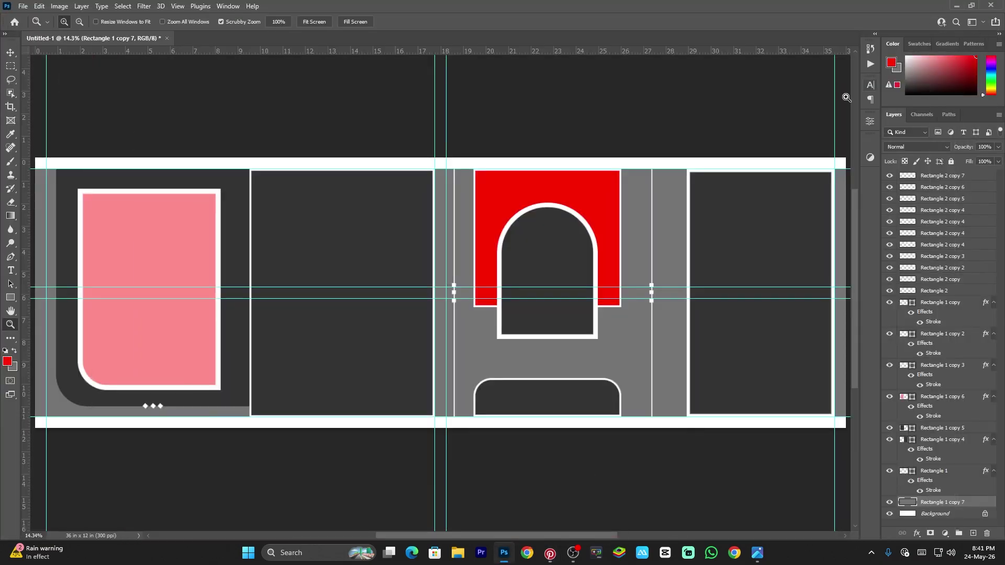
pyautogui.rightClick(636, 222)
pyautogui.click(641, 226)
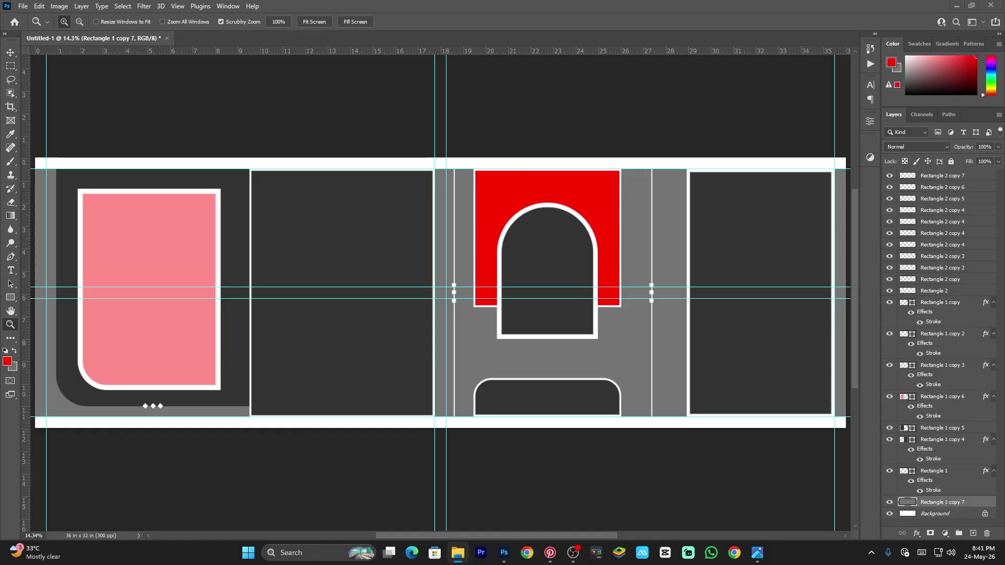
pyautogui.moveTo(216, 224); pyautogui.dragTo(631, 157)
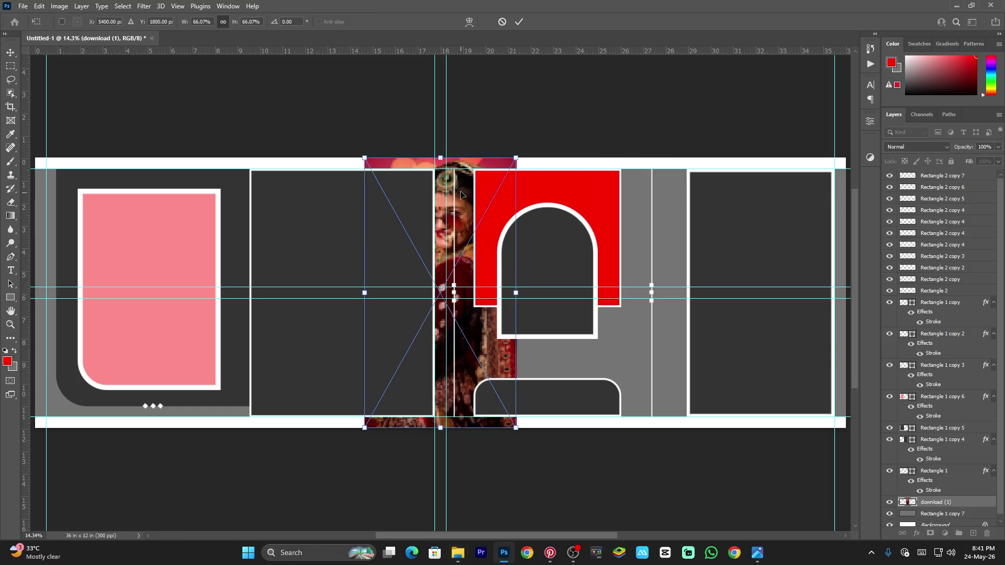
pyautogui.scroll(-1, 931, 478)
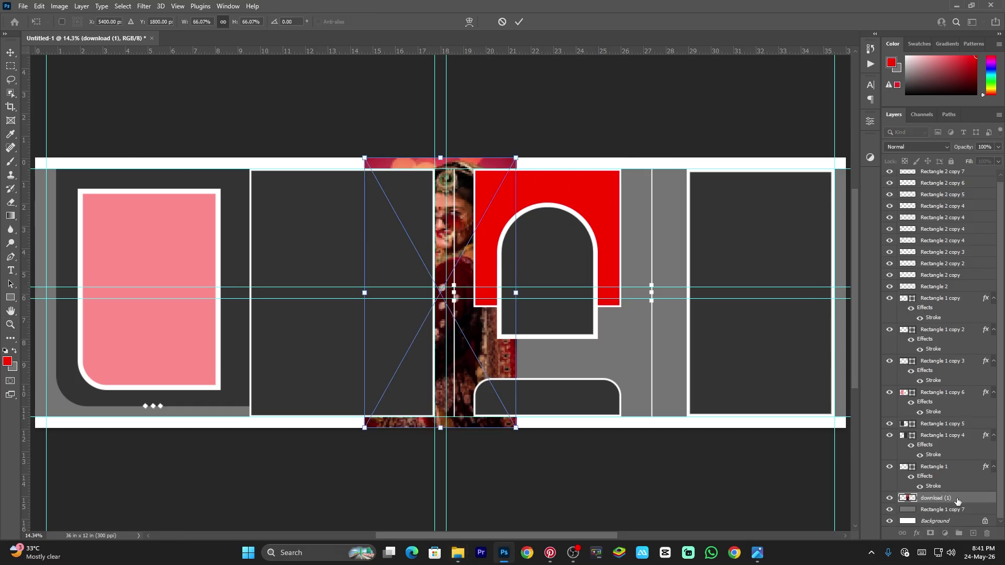
pyautogui.press('Return')
pyautogui.moveTo(958, 501); pyautogui.dragTo(931, 174)
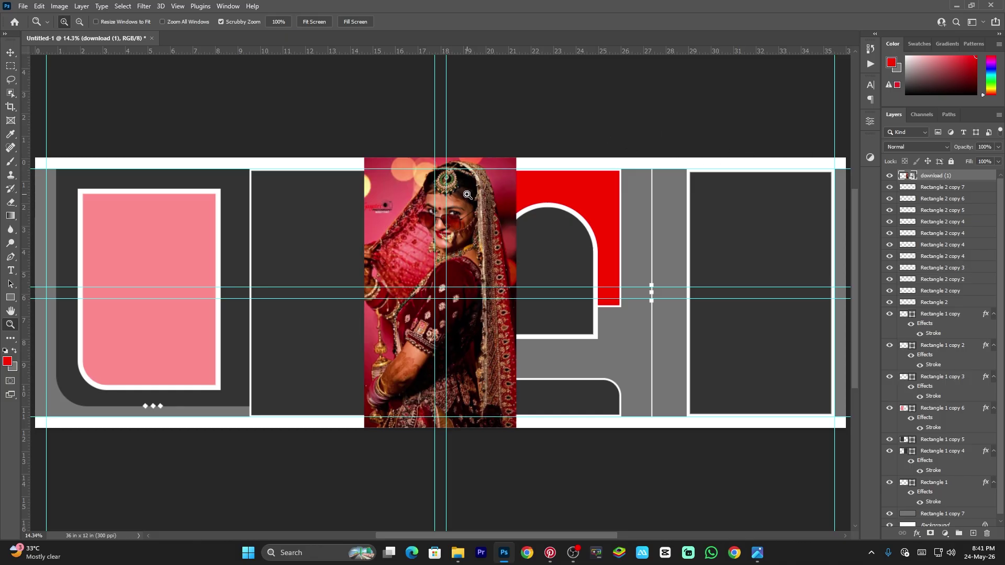
# - Shift the sunglasses photo toward the empty frame at the spread's far right and place its layer directly above Rectangle 1
pyautogui.press('v')
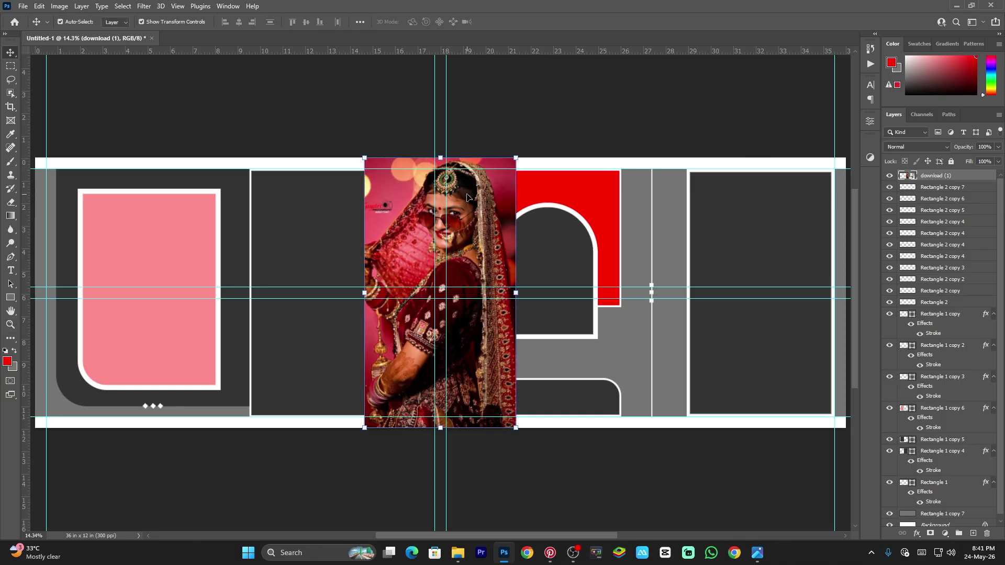
pyautogui.click(764, 239)
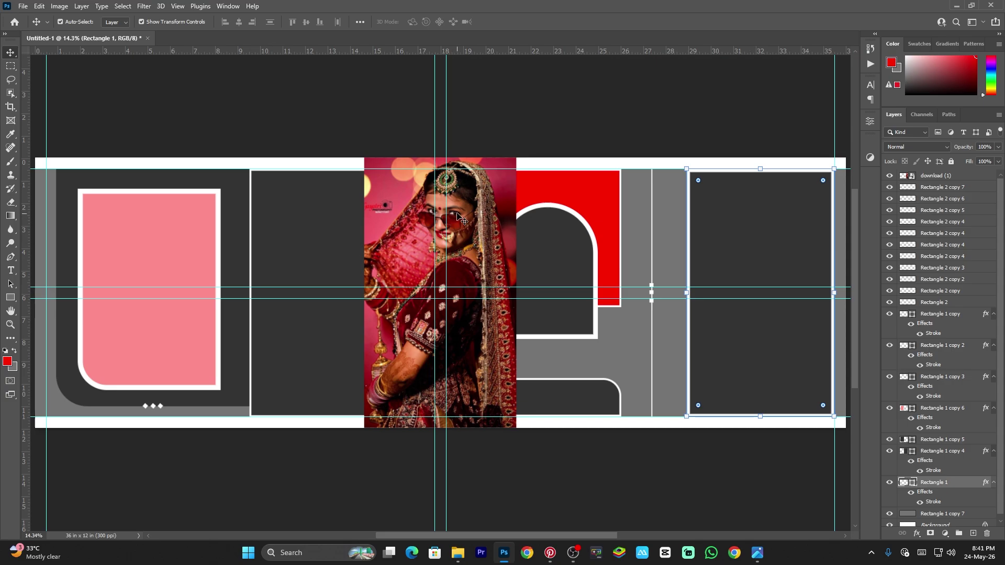
pyautogui.moveTo(457, 211); pyautogui.dragTo(678, 213)
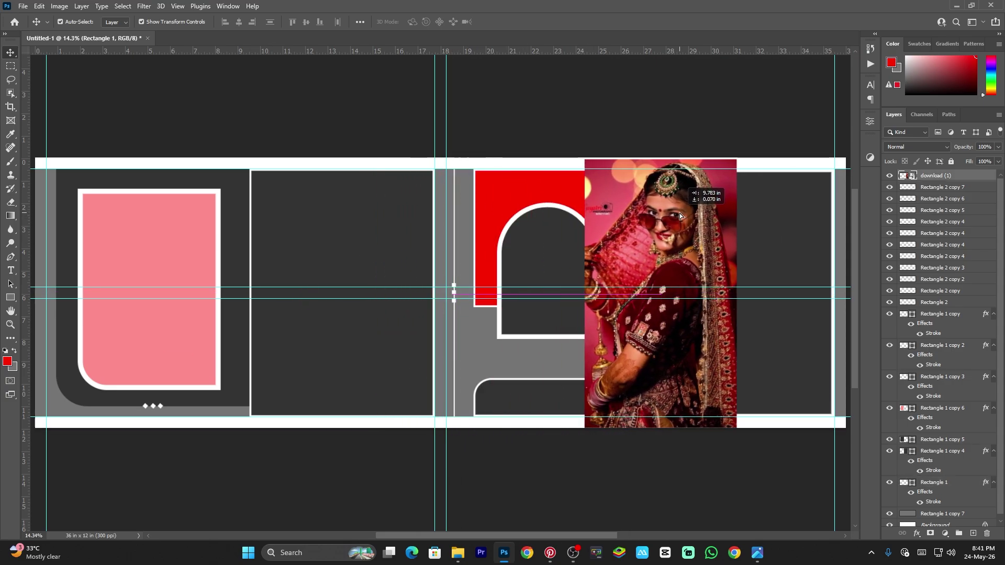
pyautogui.click(801, 234)
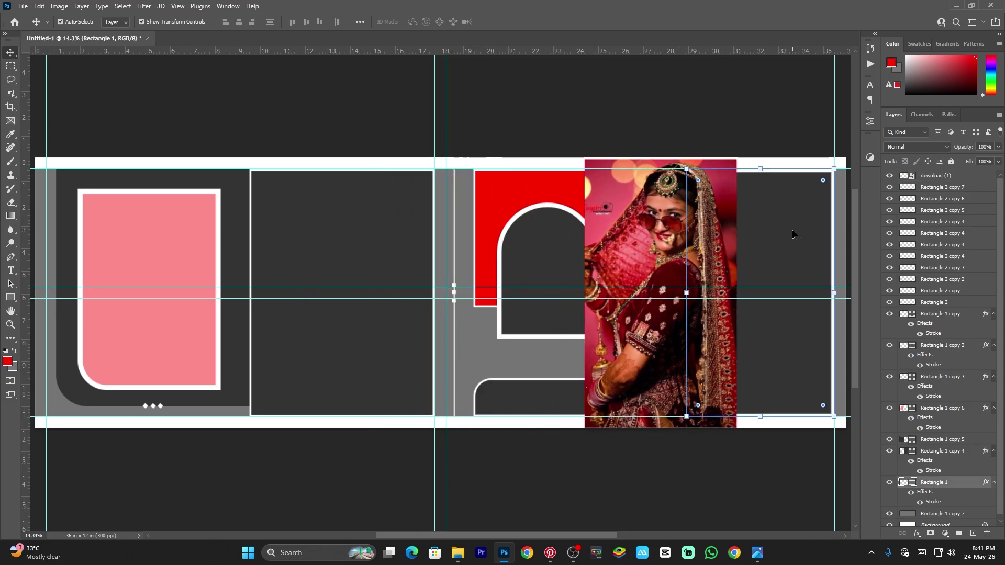
pyautogui.moveTo(950, 178); pyautogui.dragTo(915, 471)
pyautogui.moveTo(730, 314); pyautogui.dragTo(775, 315)
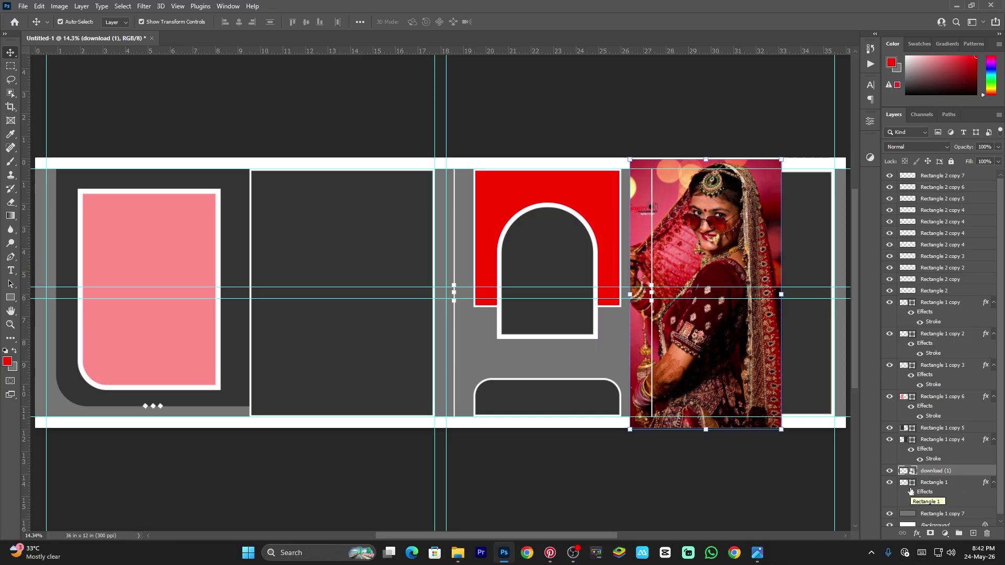
# - Toggle the visibility of the Rectangle 1 frame and of the photo layer above it to check which is which
pyautogui.click(889, 483)
pyautogui.click(889, 486)
pyautogui.click(889, 487)
pyautogui.click(889, 486)
pyautogui.click(889, 486)
pyautogui.click(889, 487)
pyautogui.click(889, 476)
pyautogui.click(890, 476)
pyautogui.click(889, 477)
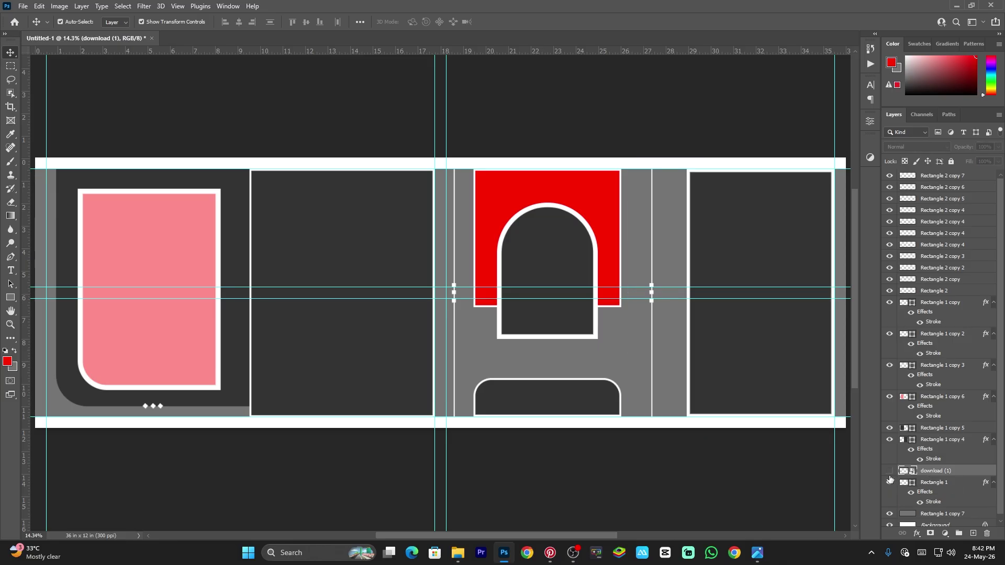
pyautogui.click(889, 477)
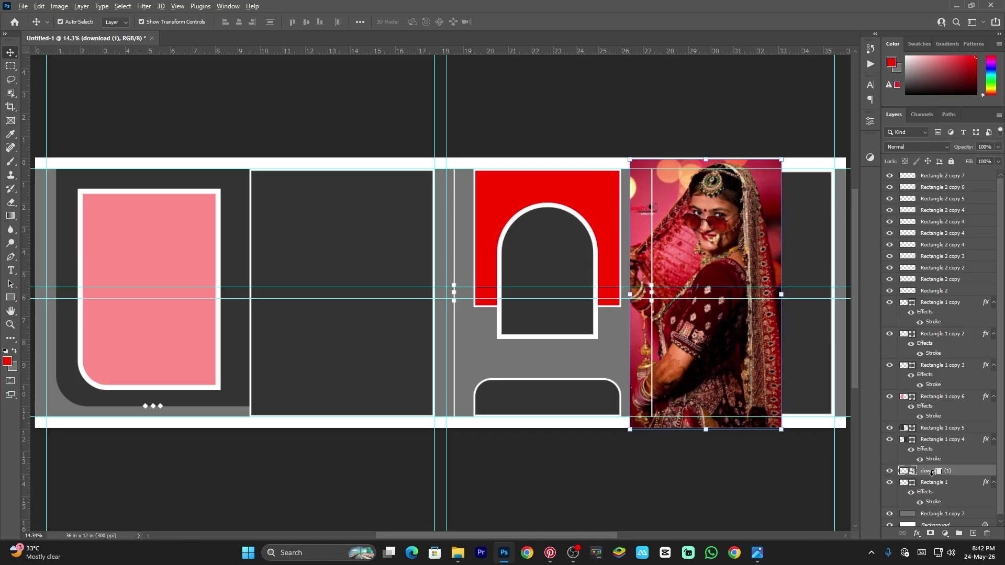
# - Clip the sunglasses photo to the Rectangle 1 frame, then reposition it and scale it to about 66.6% to fill the frame
pyautogui.keyDown('alt'); pyautogui.click(914, 474); pyautogui.keyUp('alt')
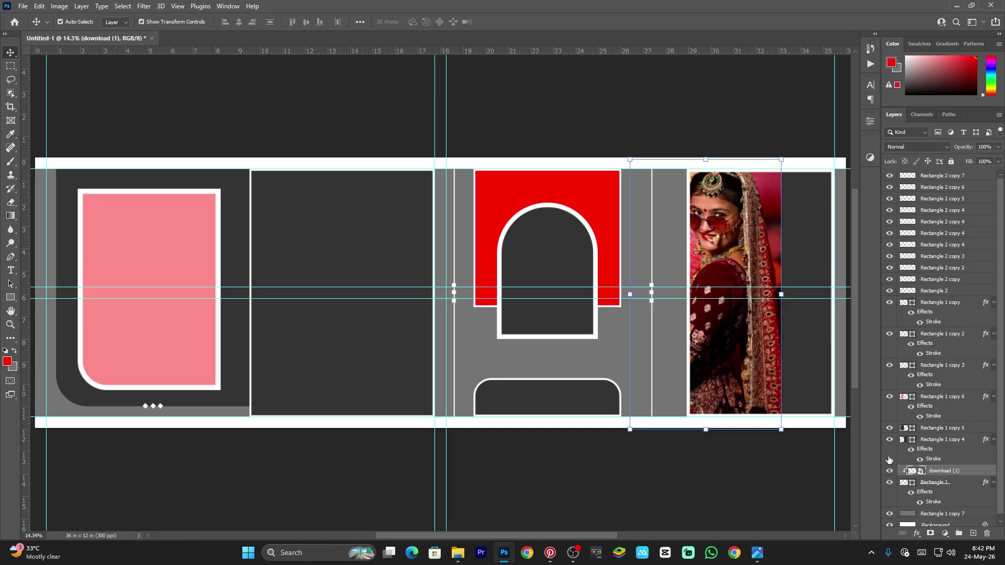
pyautogui.moveTo(750, 328); pyautogui.dragTo(799, 328)
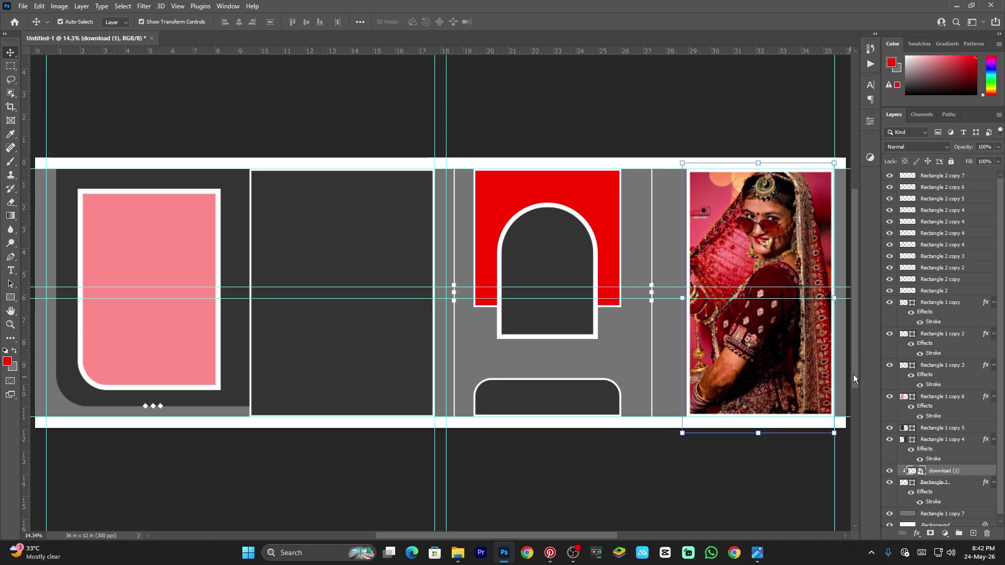
pyautogui.moveTo(767, 436); pyautogui.dragTo(766, 450)
pyautogui.moveTo(782, 371); pyautogui.dragTo(782, 375)
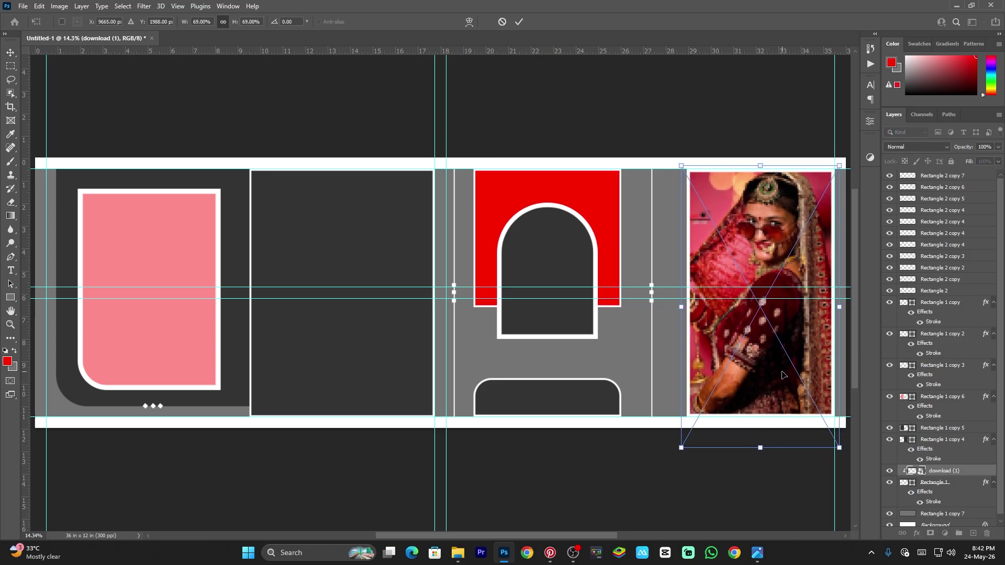
pyautogui.moveTo(683, 306); pyautogui.dragTo(688, 306)
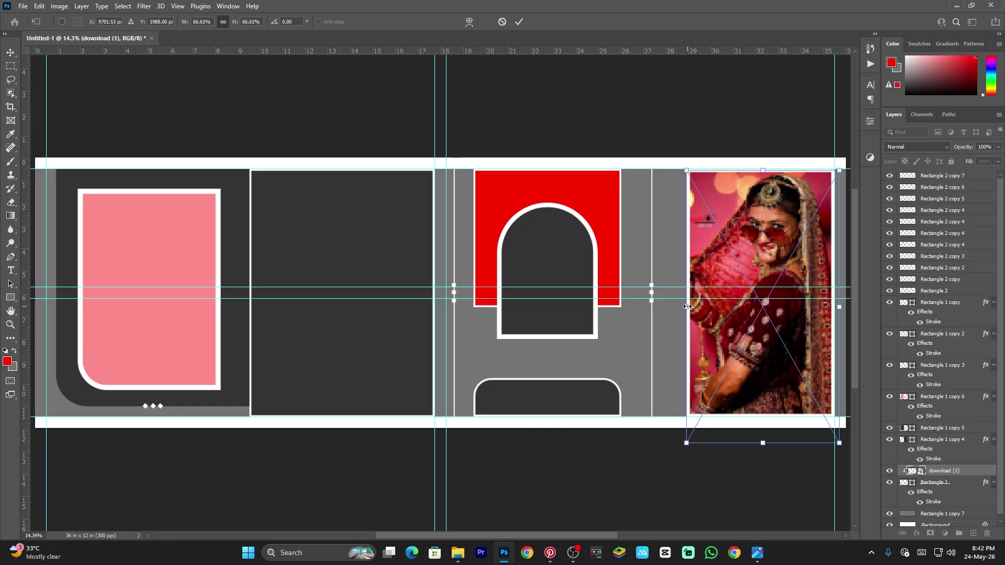
pyautogui.press('Return')
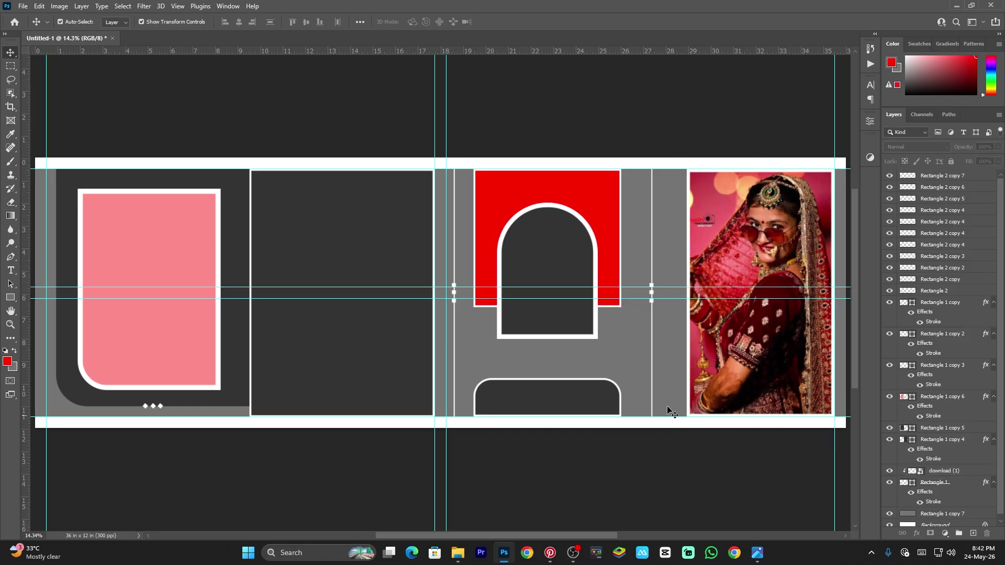
pyautogui.click(752, 104)
pyautogui.click(789, 198)
pyautogui.click(733, 102)
# - Place the photo of the bride raising both hennaed hands and move its layer directly above the arched frame's layer, Rectangle 1 copy 2
pyautogui.click(938, 177)
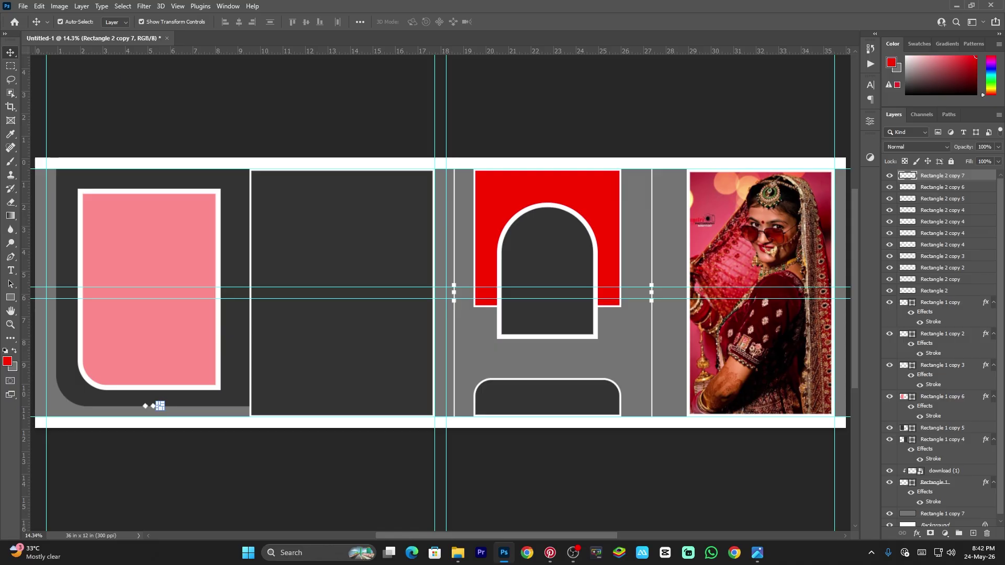
pyautogui.moveTo(160, 406); pyautogui.dragTo(388, 236)
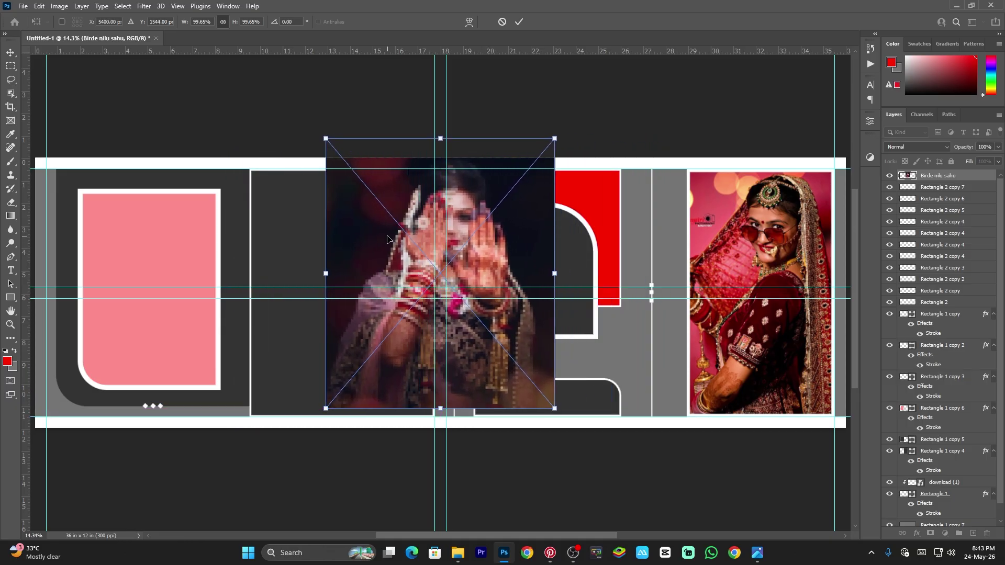
pyautogui.press('Return')
pyautogui.click(575, 262)
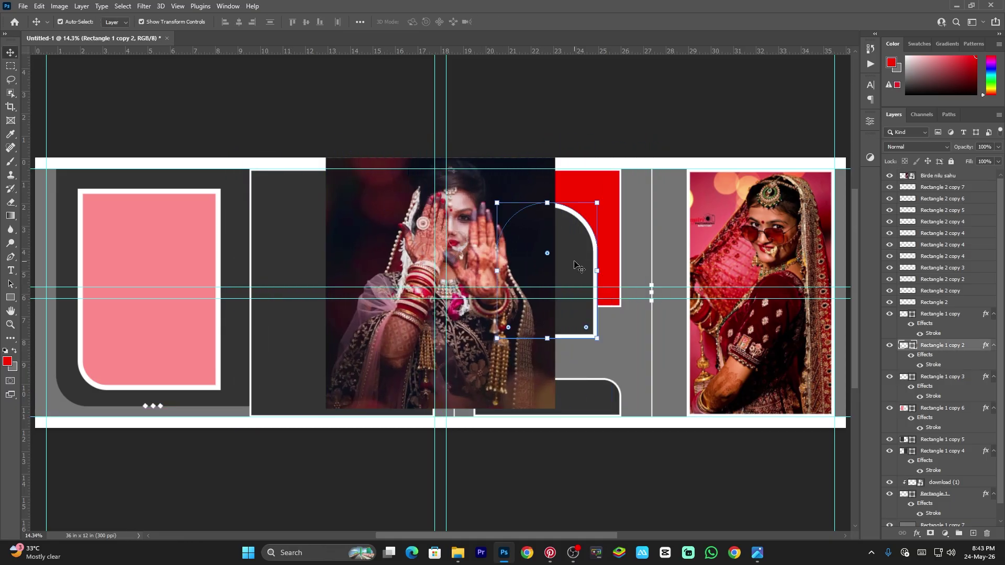
pyautogui.click(548, 249)
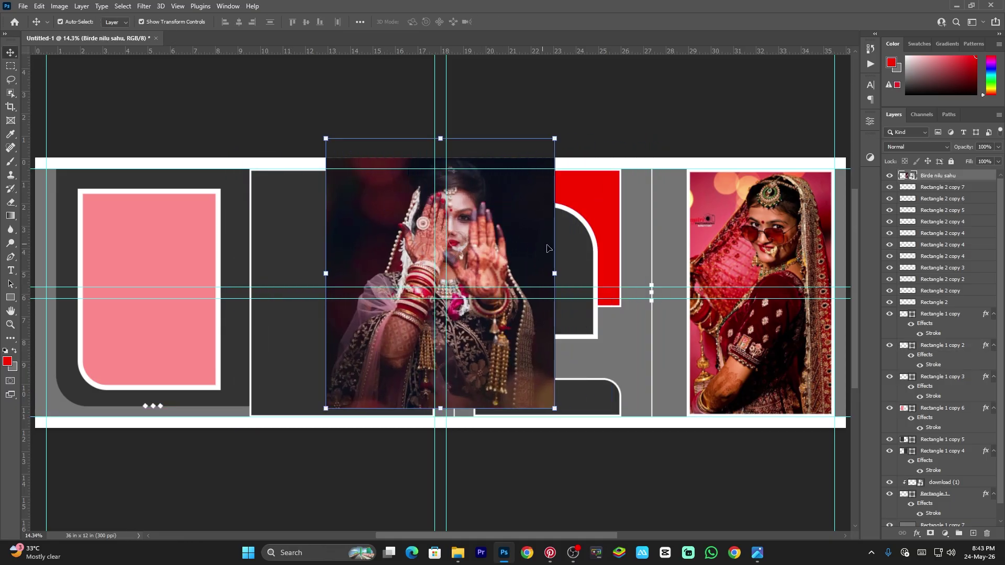
pyautogui.click(571, 254)
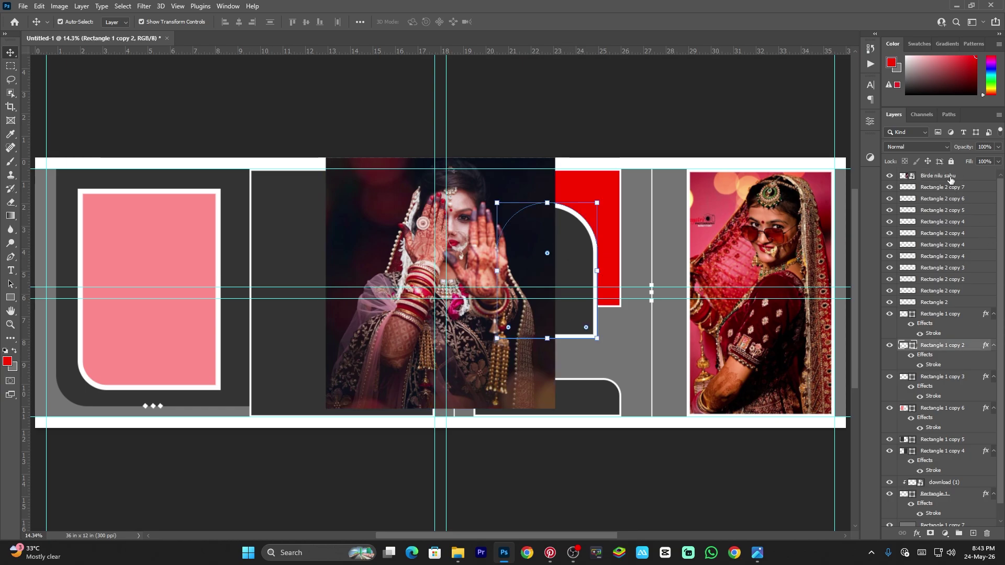
pyautogui.moveTo(950, 178); pyautogui.dragTo(955, 338)
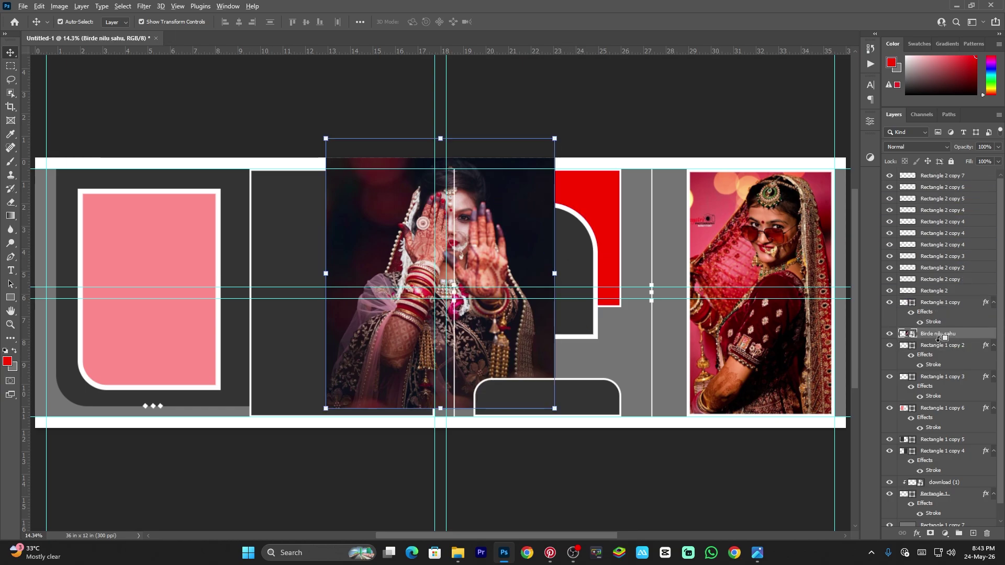
# - Clip the hennaed-hands photo to the arched frame, then shrink and position it so the bride's face and hands fill the arch
pyautogui.keyDown('alt'); pyautogui.click(929, 339); pyautogui.keyUp('alt')
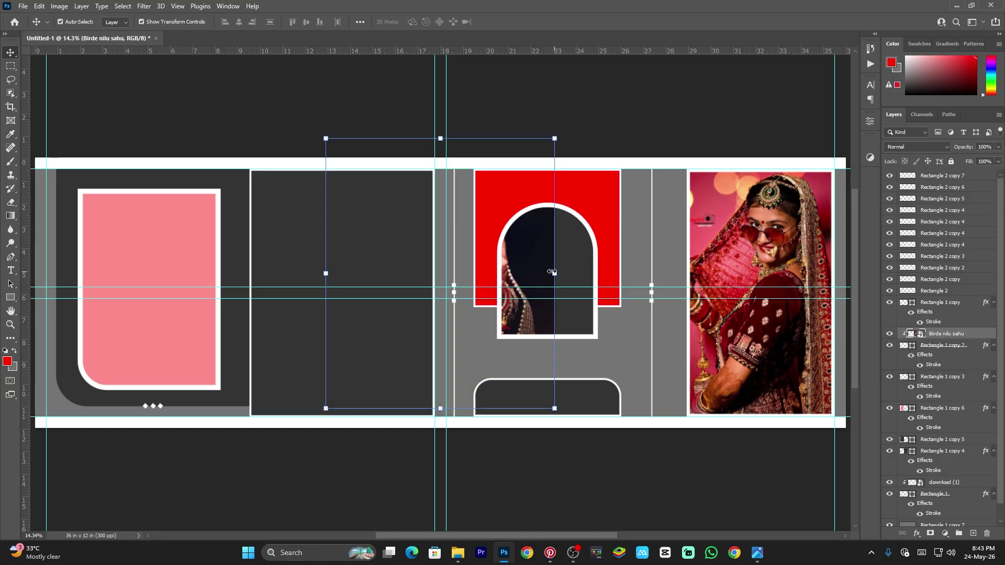
pyautogui.moveTo(492, 232); pyautogui.dragTo(588, 239)
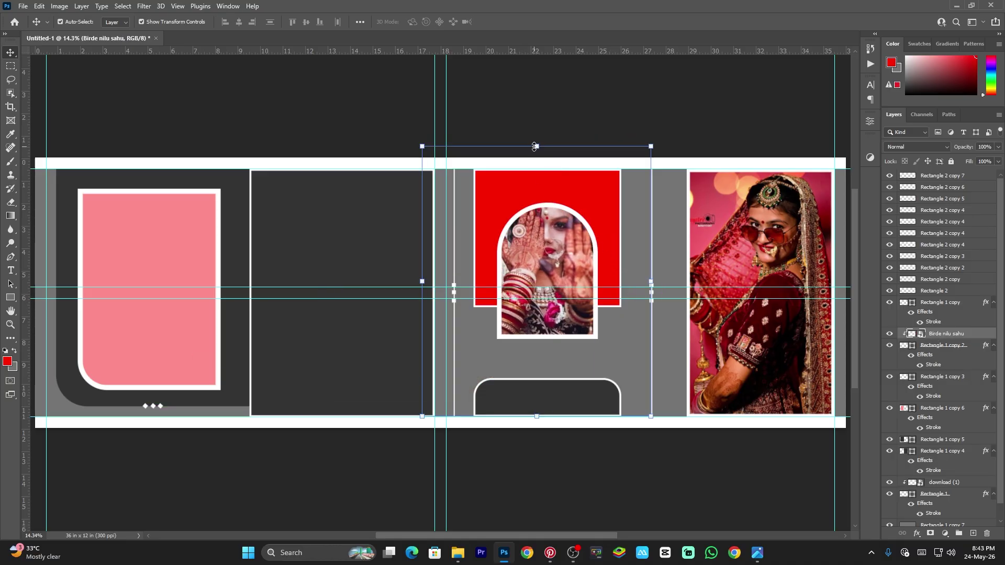
pyautogui.moveTo(535, 146); pyautogui.dragTo(572, 217)
pyautogui.press('Return')
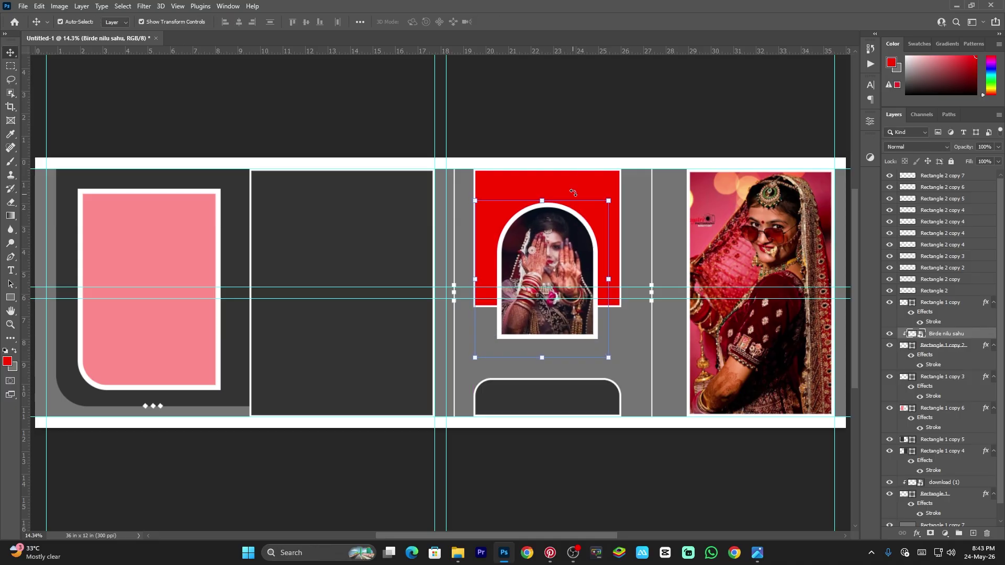
pyautogui.click(597, 118)
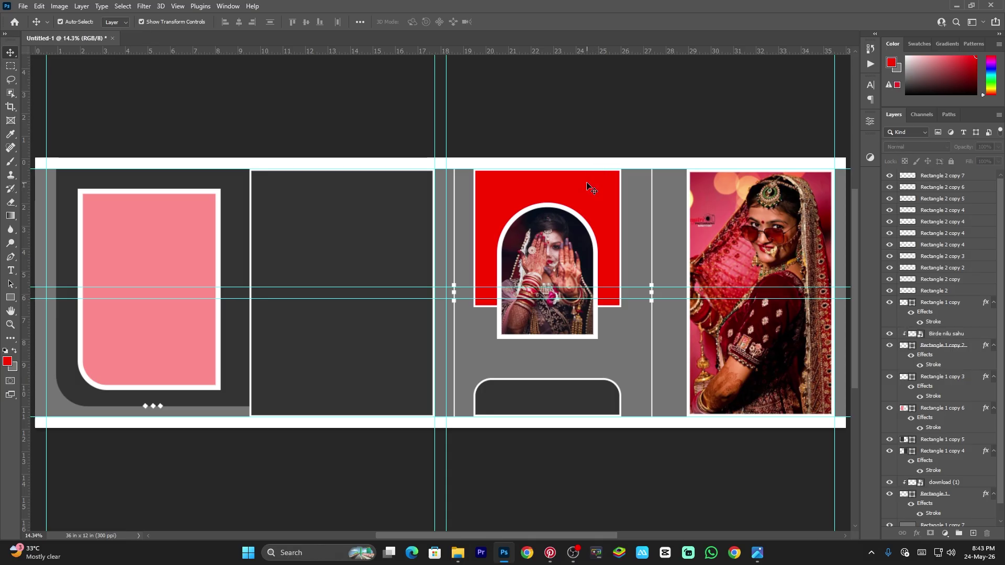
# - Recolour the red rectangle behind the arched frame to the spread's background grey, 757575
pyautogui.click(570, 190)
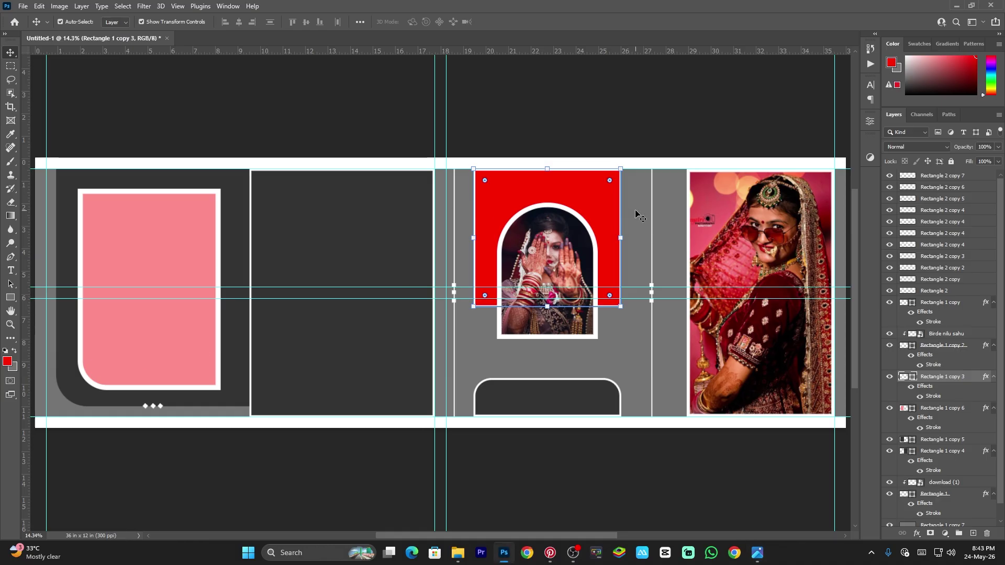
pyautogui.press('i')
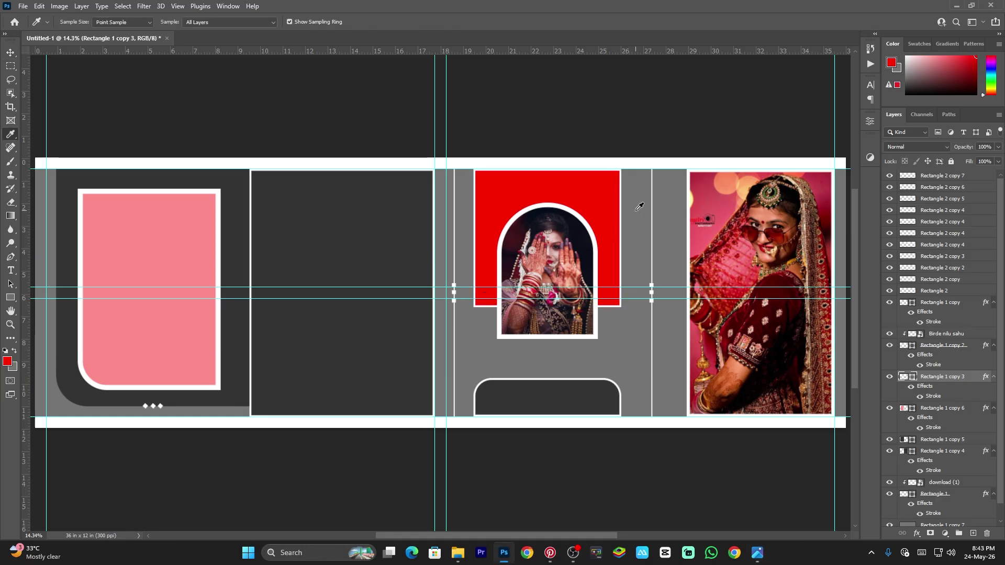
pyautogui.click(637, 209)
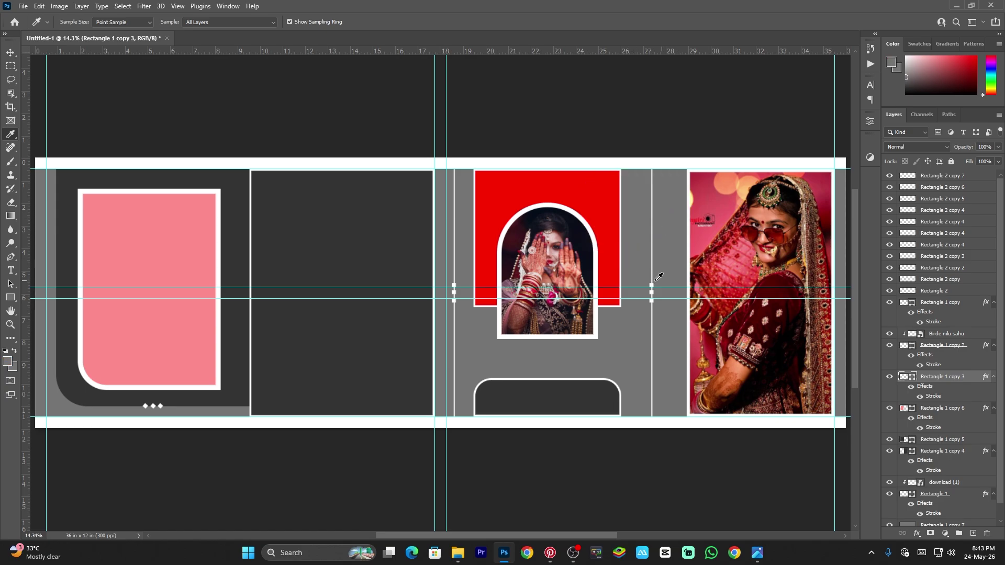
pyautogui.press('v')
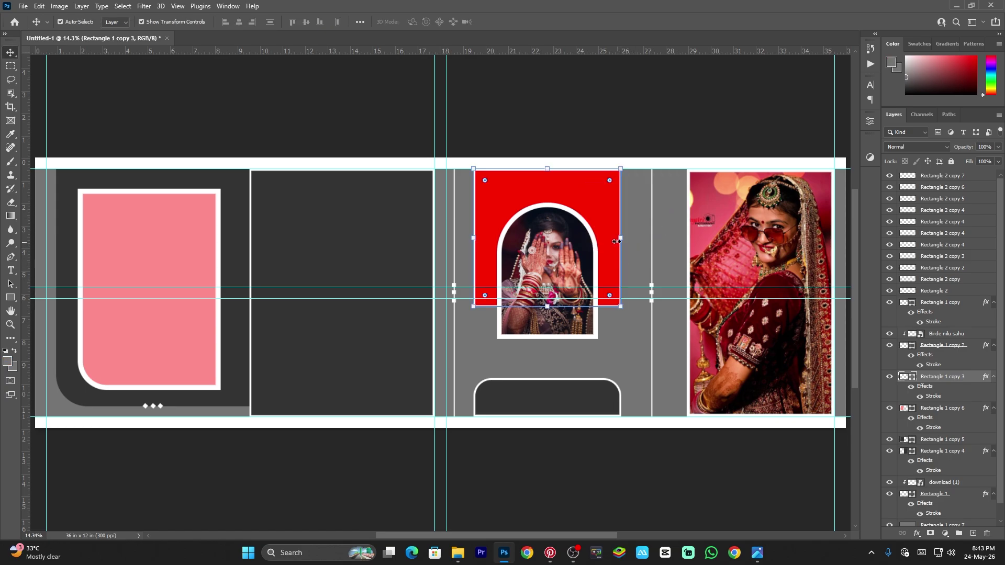
pyautogui.doubleClick(916, 377)
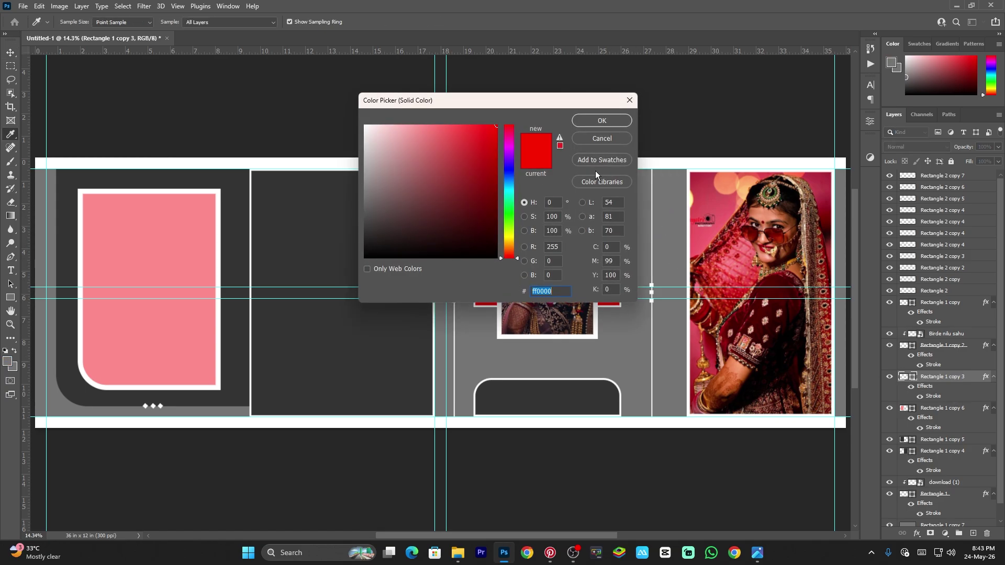
pyautogui.click(664, 211)
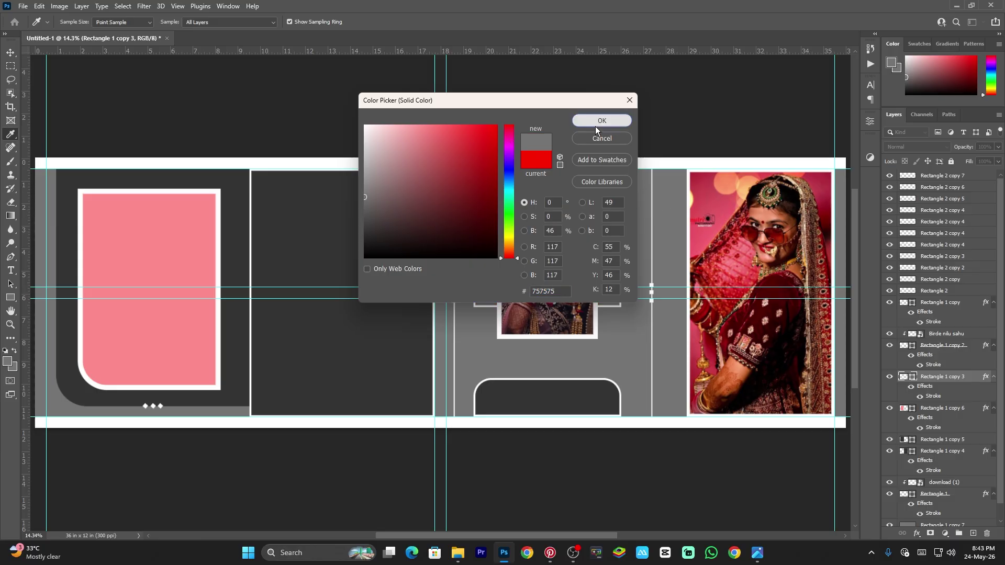
pyautogui.click(597, 124)
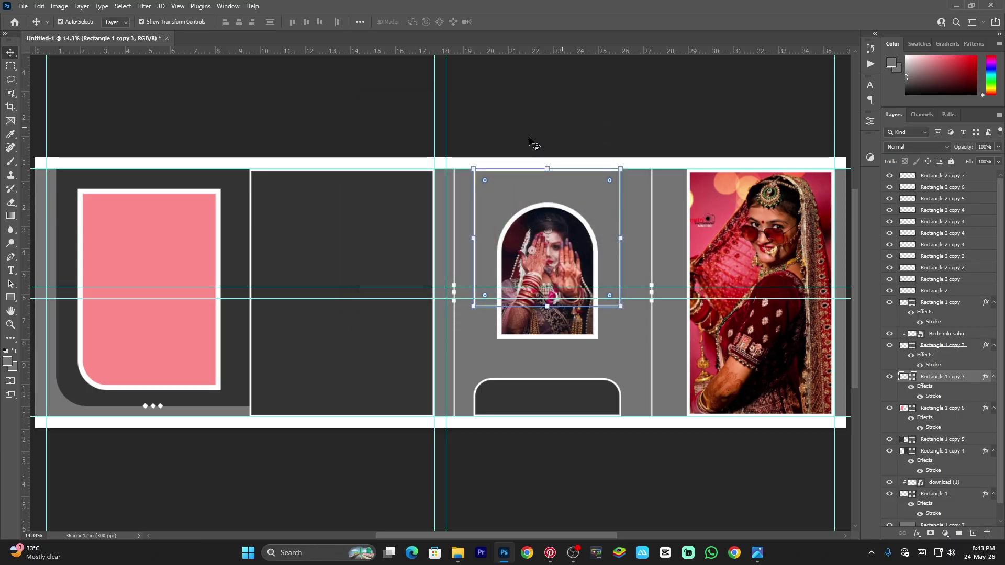
# - Rasterize the Rectangle 1 copy 3 layer behind the arch and darken it with Levels by lowering the white output level
pyautogui.press('ctrl')
pyautogui.rightClick(956, 385)
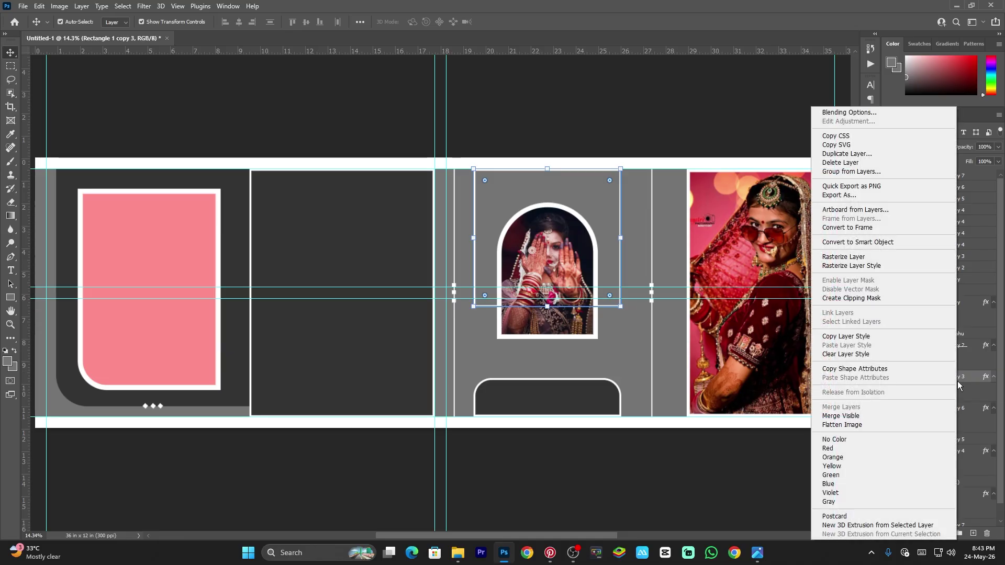
pyautogui.click(878, 263)
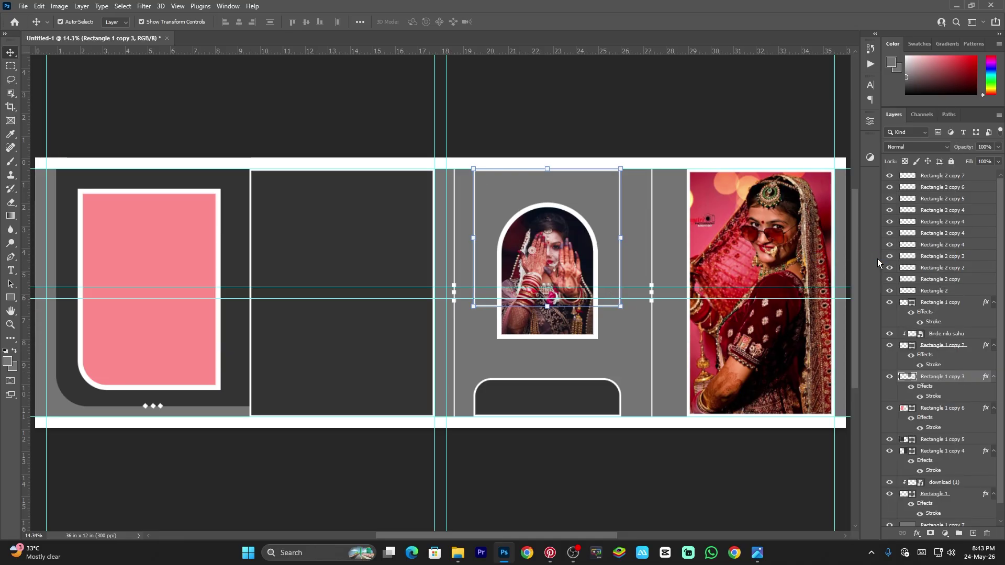
pyautogui.hotkey('ctrl', 'l')
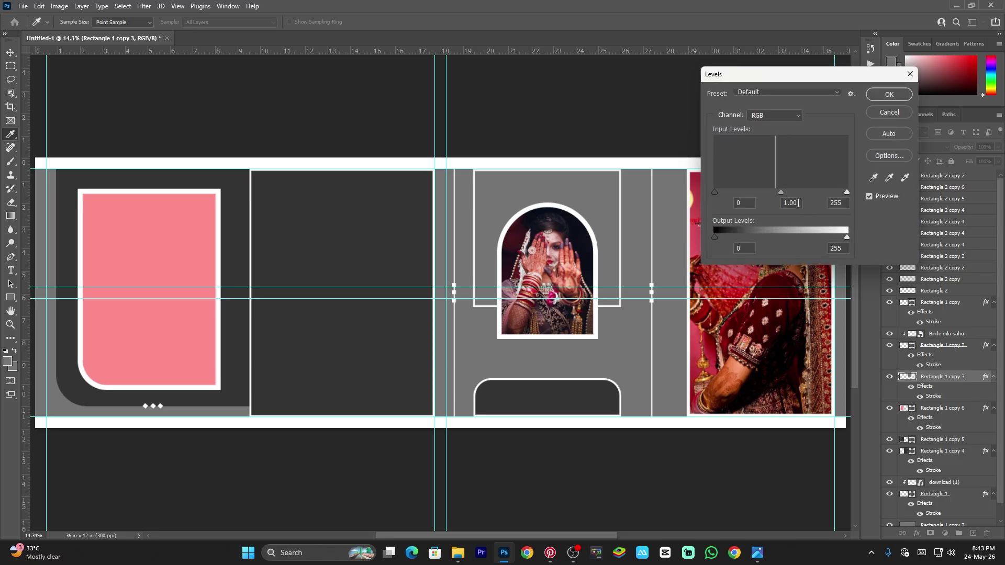
pyautogui.moveTo(847, 237); pyautogui.dragTo(796, 239)
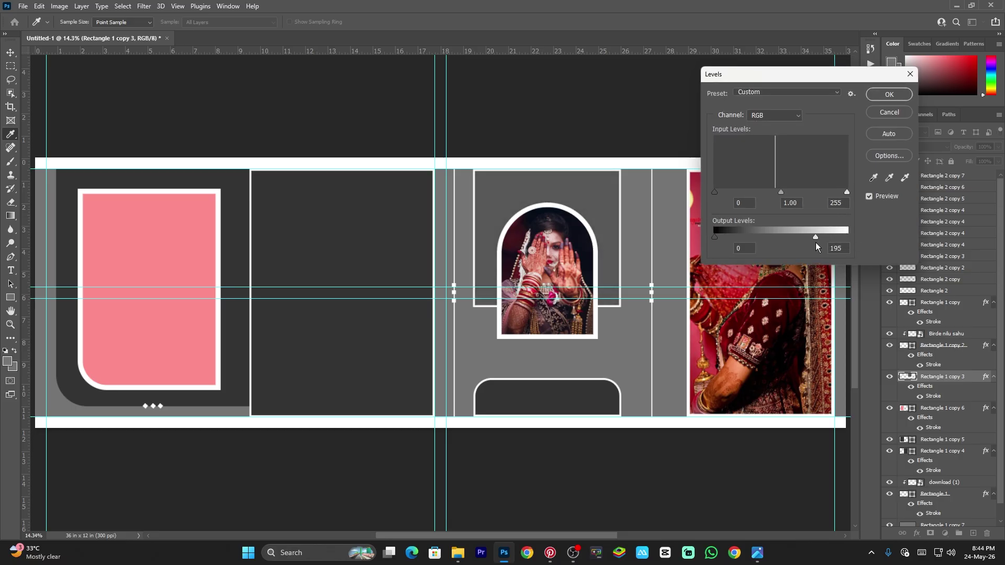
pyautogui.click(889, 94)
# - Hide the stroke of the rectangle behind the arch and narrow it from both sides to about 90.5% width
pyautogui.click(911, 386)
pyautogui.click(648, 112)
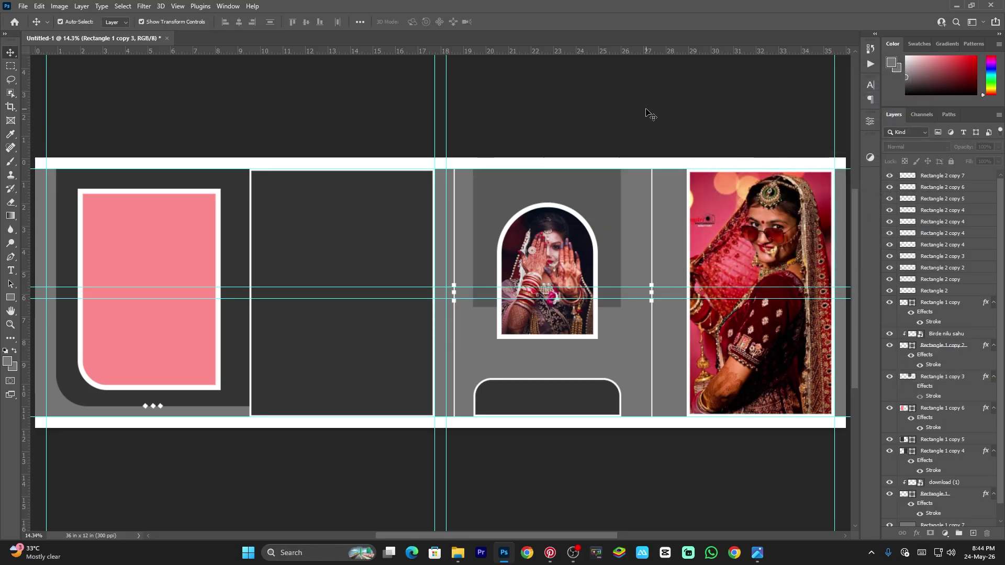
pyautogui.click(565, 202)
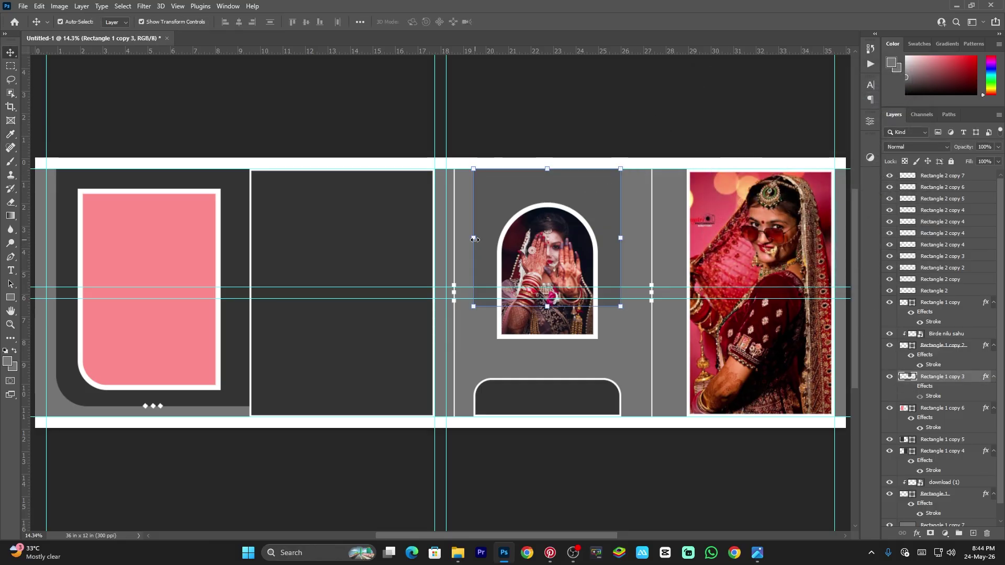
pyautogui.moveTo(475, 239); pyautogui.dragTo(480, 239)
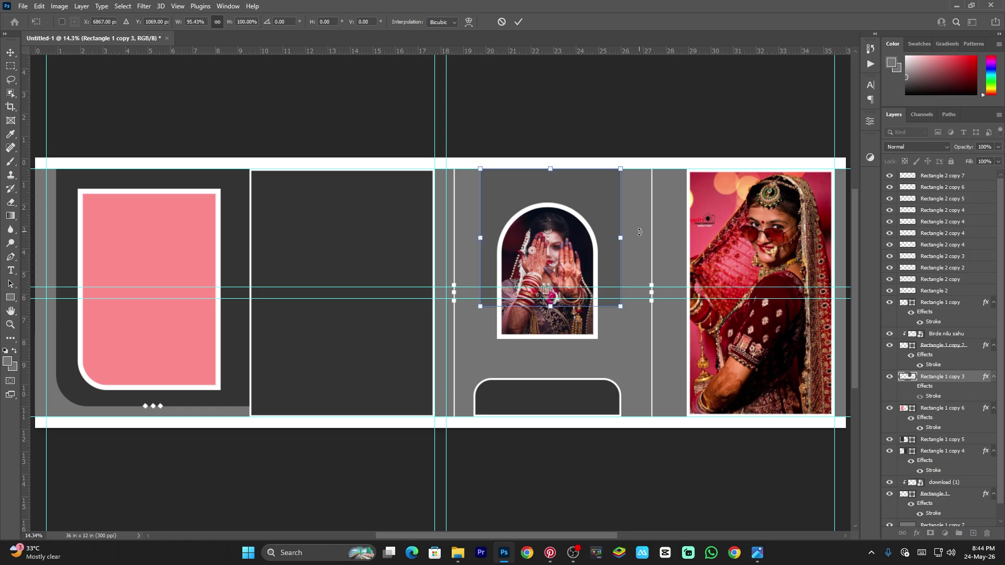
pyautogui.moveTo(622, 240); pyautogui.dragTo(616, 242)
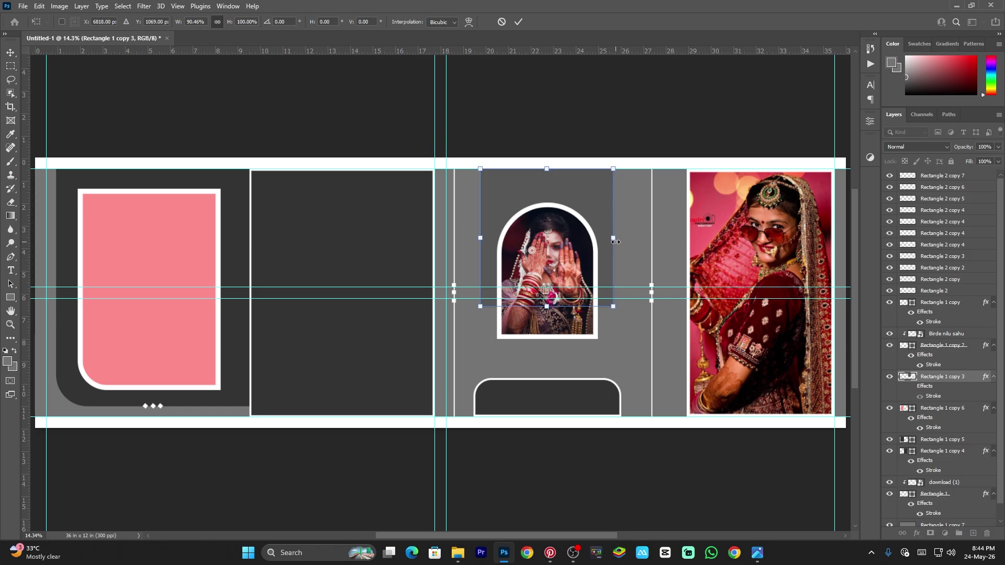
pyautogui.press('Return')
pyautogui.click(628, 139)
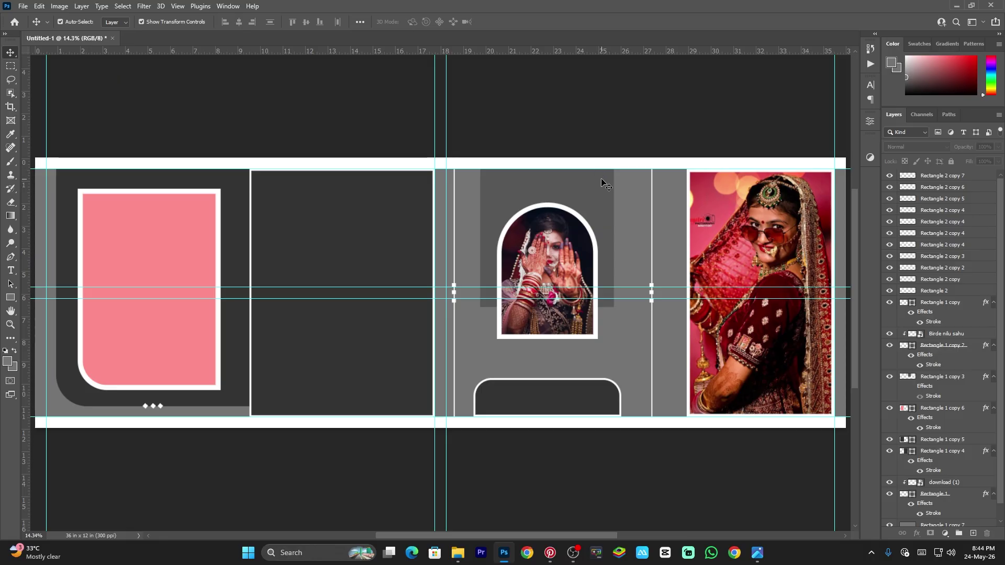
# - Move the arched frame together with its clipped hennaed-hands photo straight up by about 0.52 in
pyautogui.click(555, 222)
pyautogui.keyDown('shift'); pyautogui.click(918, 347); pyautogui.keyUp('shift')
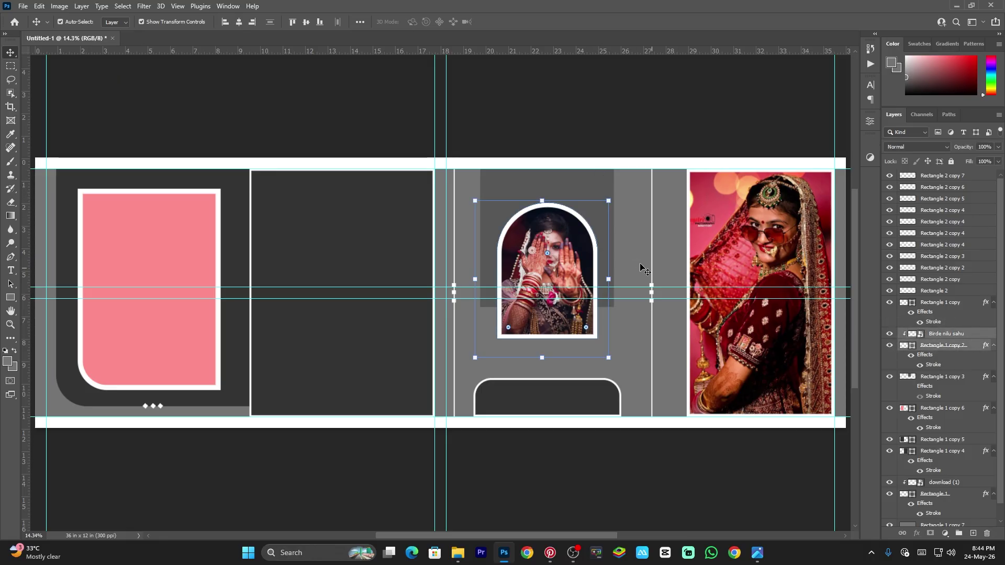
pyautogui.moveTo(554, 210); pyautogui.dragTo(554, 197)
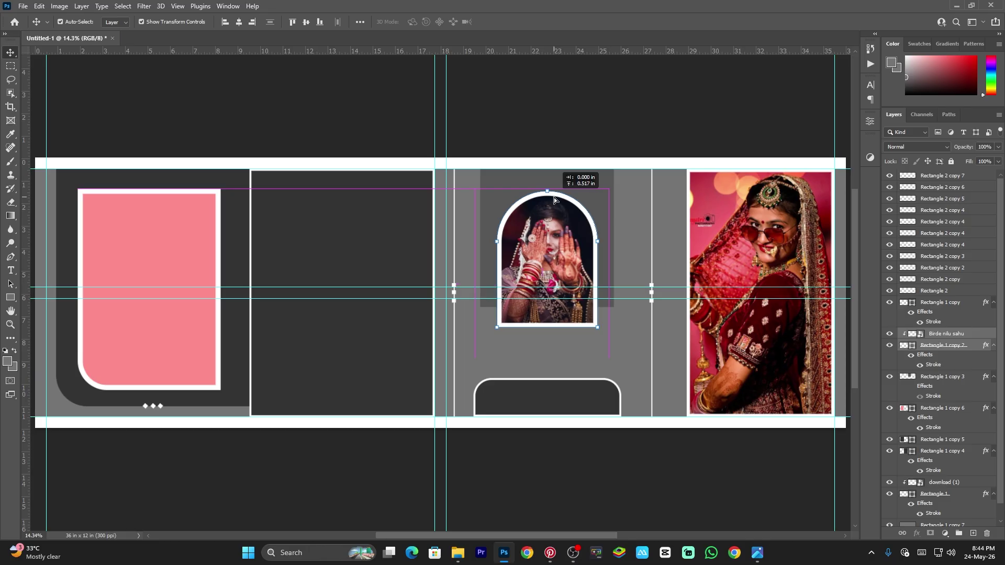
pyautogui.click(576, 112)
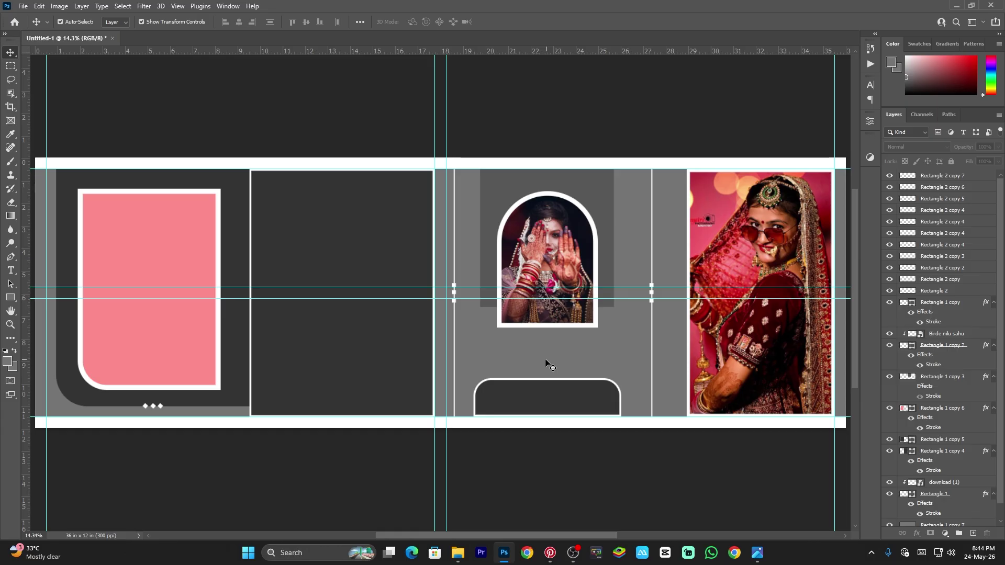
pyautogui.press('t')
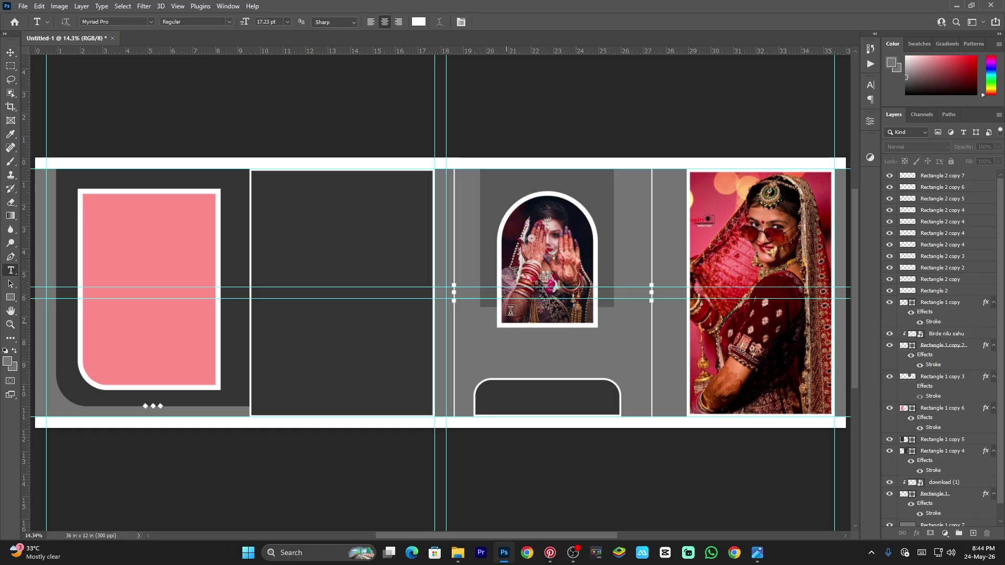
pyautogui.press('v')
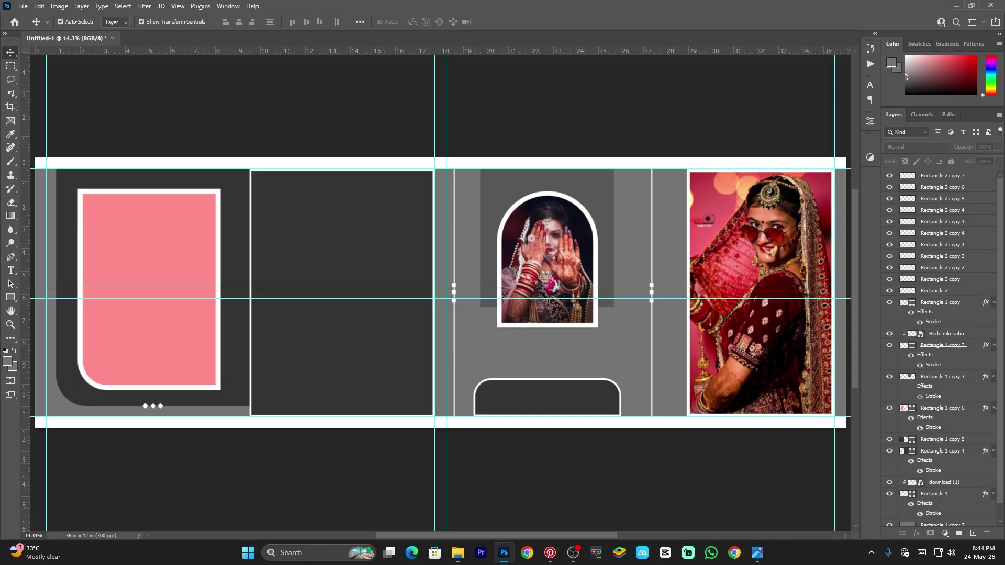
# - Place the download (2) photo of the bride in sunglasses and clip it to the empty dark frame, Rectangle 1 copy 4
pyautogui.press('super+e')
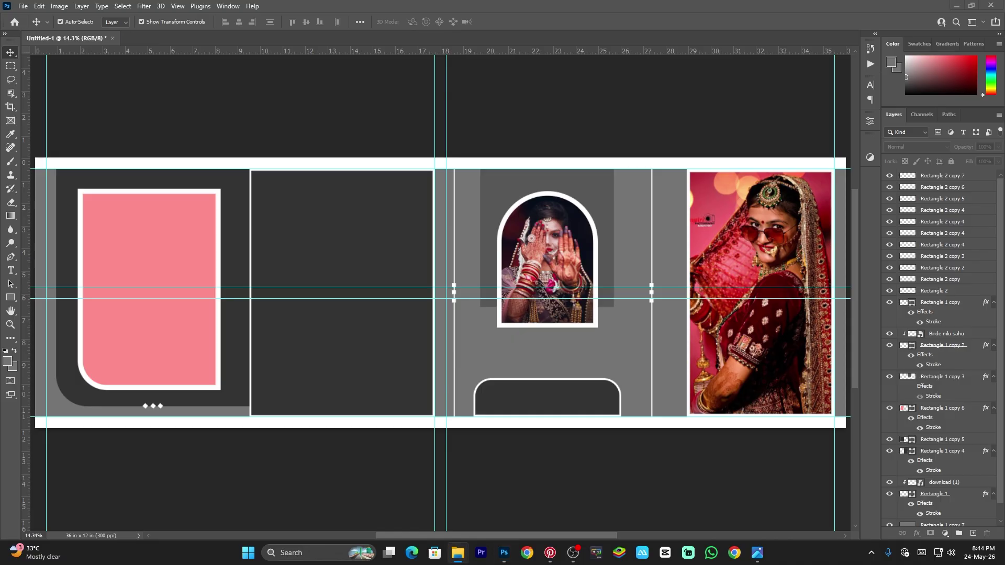
pyautogui.moveTo(0, 221); pyautogui.dragTo(378, 313)
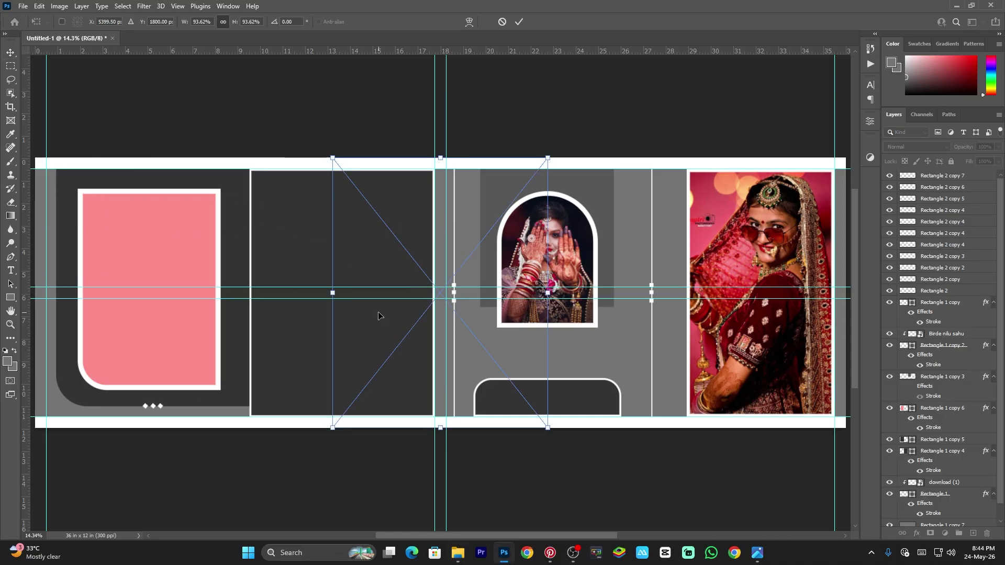
pyautogui.moveTo(384, 255); pyautogui.dragTo(369, 254)
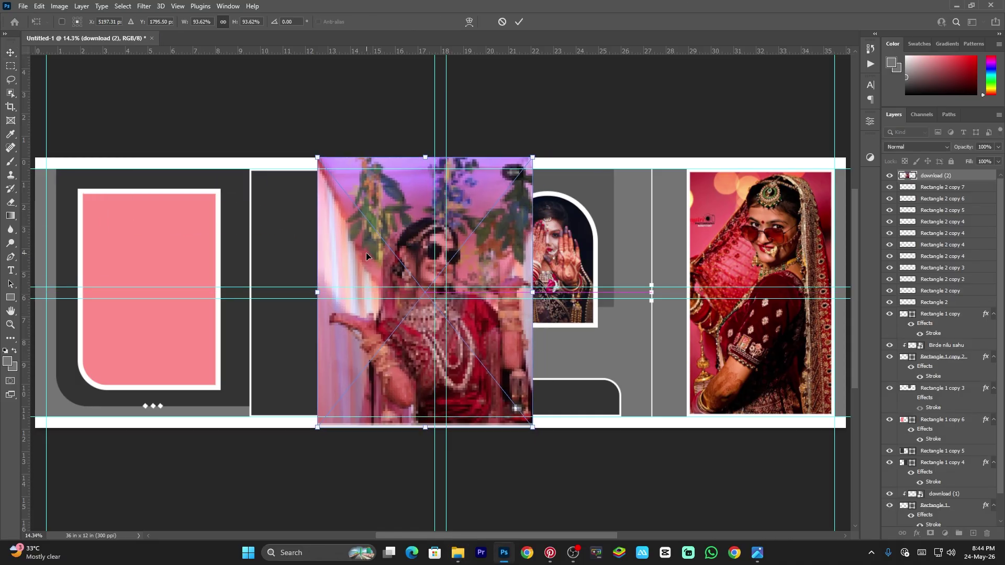
pyautogui.press('Return')
pyautogui.click(276, 256)
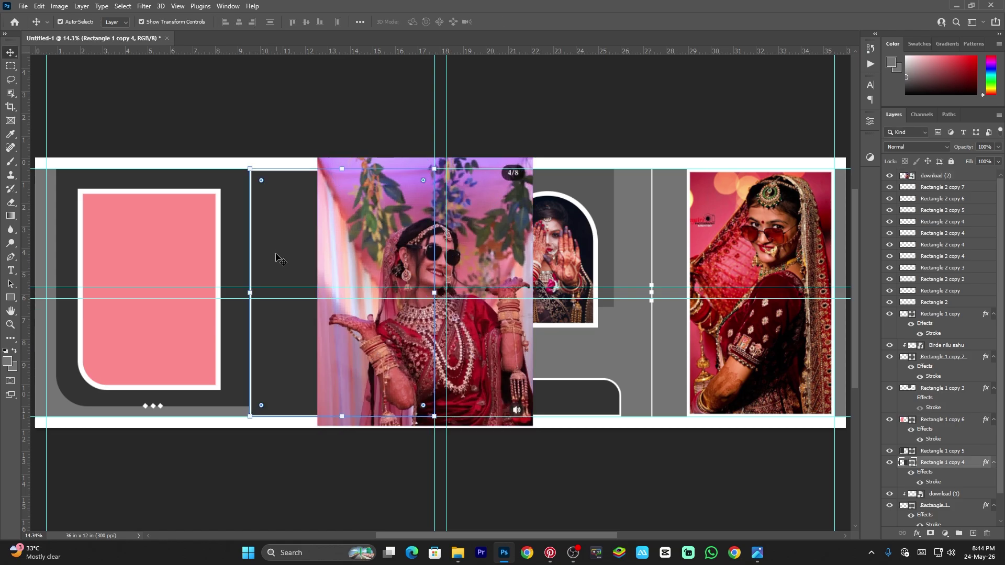
pyautogui.click(344, 263)
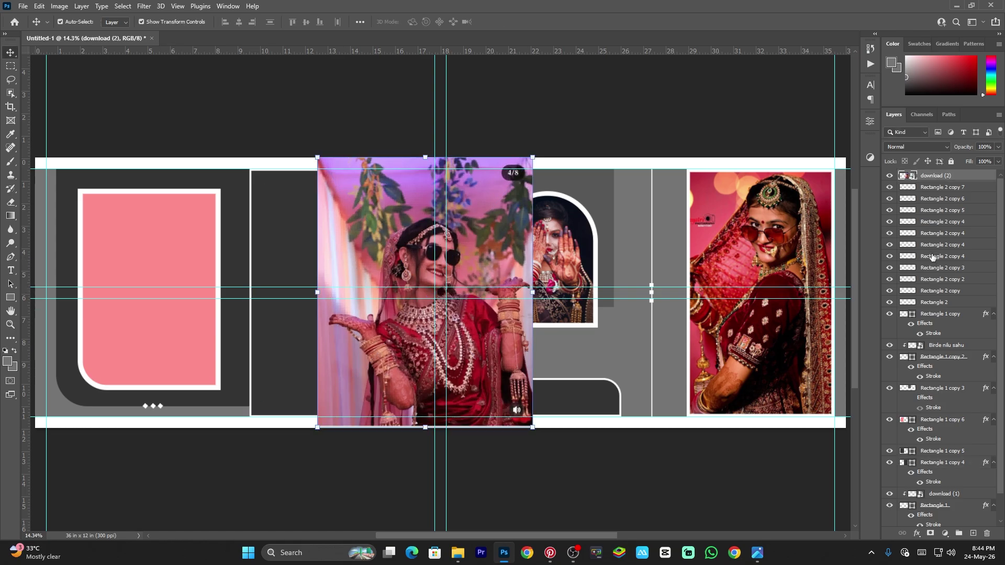
pyautogui.moveTo(942, 180); pyautogui.dragTo(917, 454)
pyautogui.keyDown('alt'); pyautogui.click(917, 454); pyautogui.keyUp('alt')
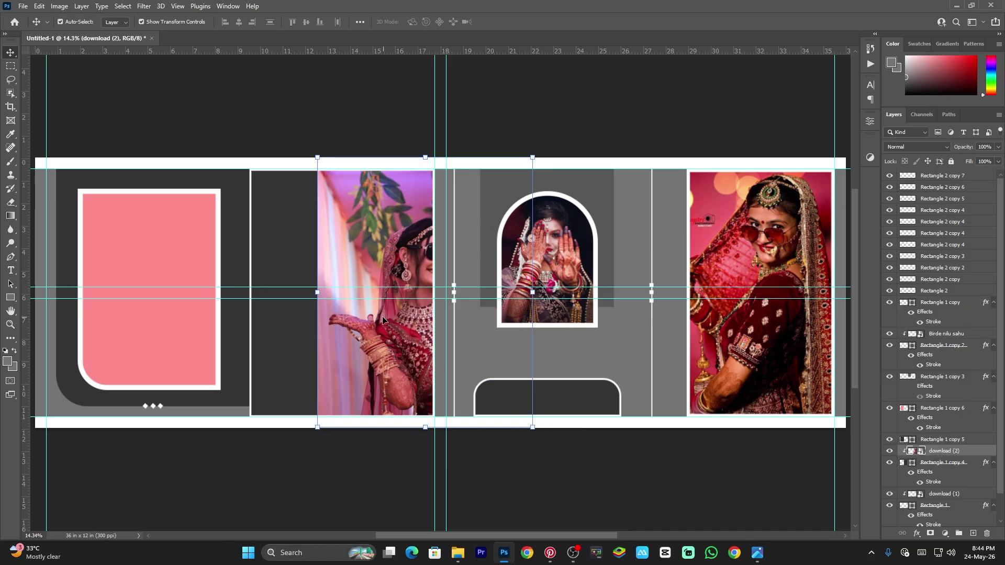
# - Reposition the download (2) photo over its frame and scale it to about 94% so the bride fills the frame
pyautogui.moveTo(383, 319); pyautogui.dragTo(324, 325)
pyautogui.moveTo(241, 157); pyautogui.dragTo(250, 170)
pyautogui.click(297, 128)
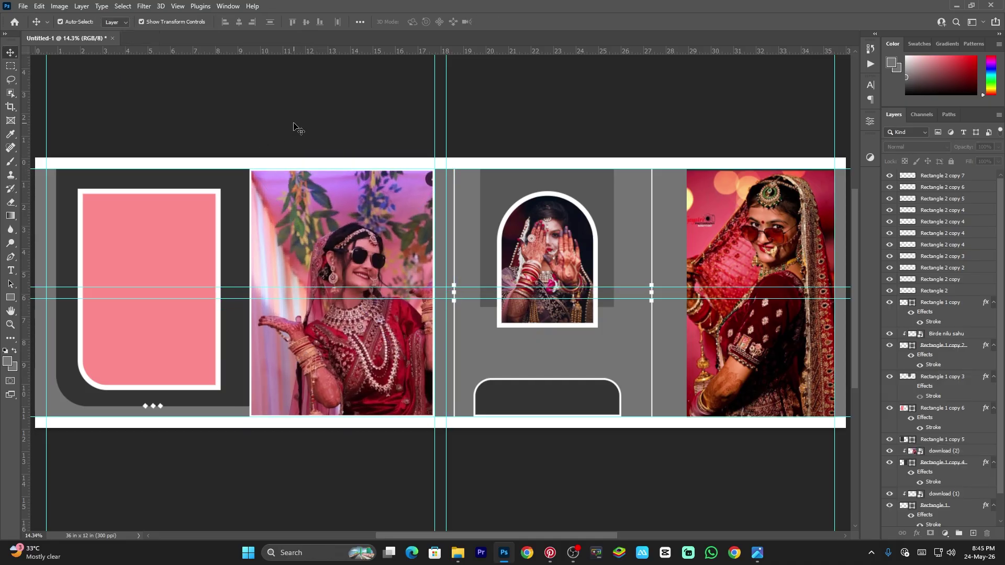
pyautogui.moveTo(382, 227); pyautogui.dragTo(386, 185)
pyautogui.click(341, 110)
pyautogui.click(247, 411)
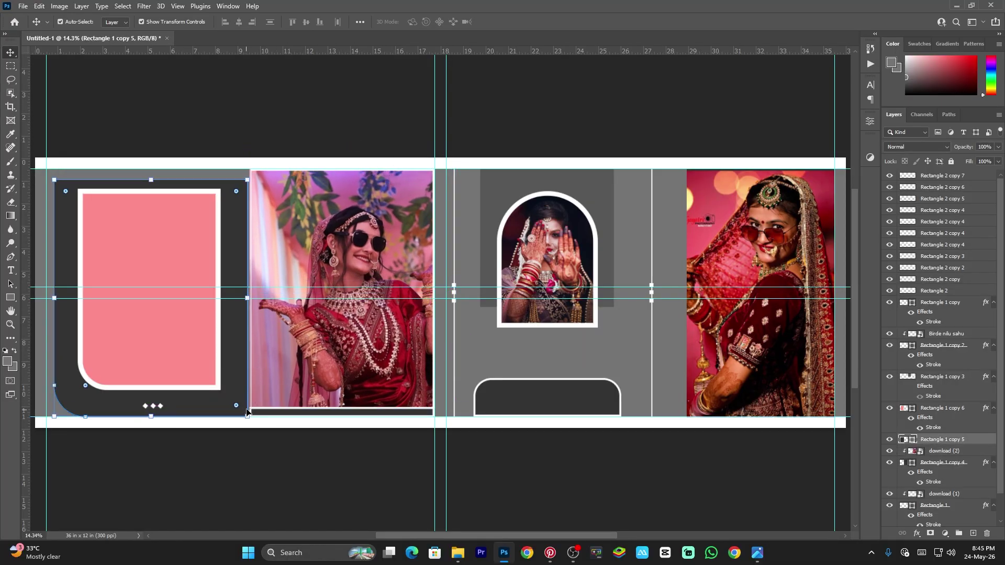
pyautogui.click(267, 385)
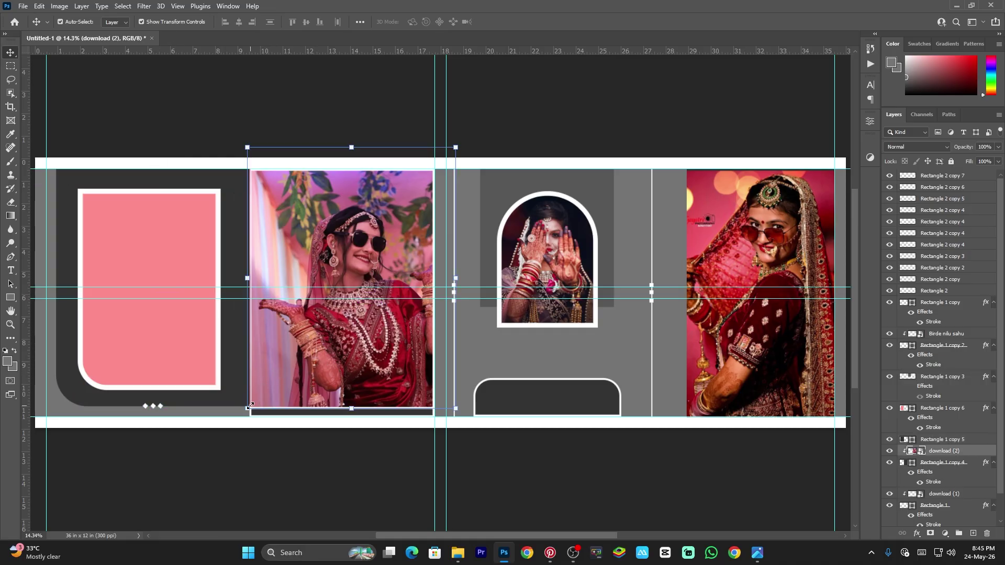
pyautogui.moveTo(249, 406); pyautogui.dragTo(239, 419)
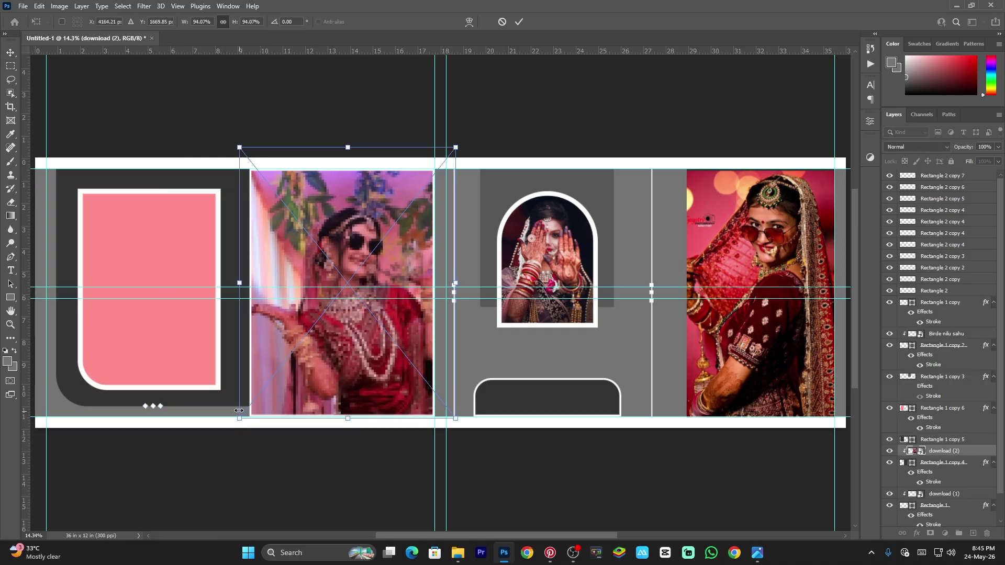
pyautogui.press('Return')
pyautogui.click(173, 134)
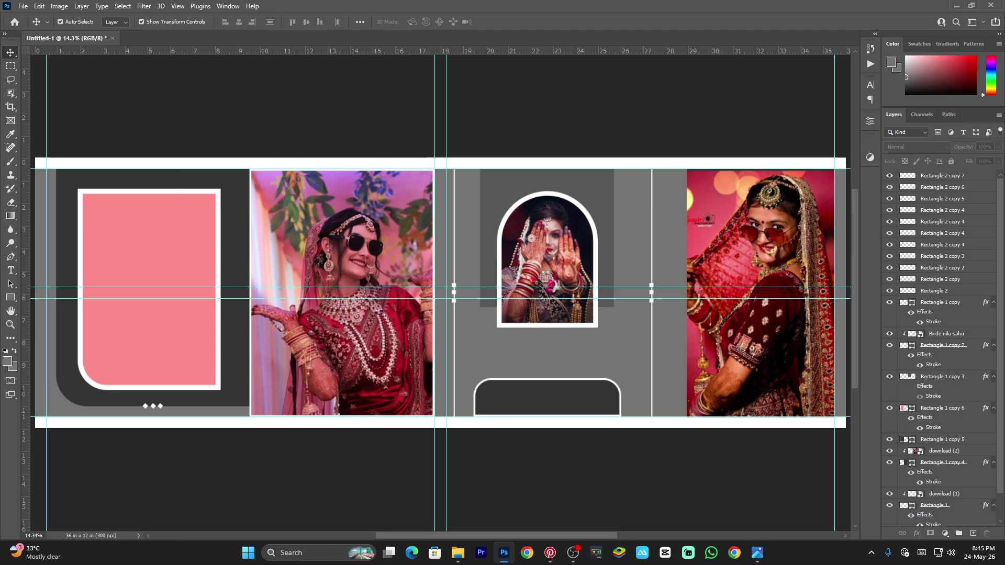
# - Place the photo of the bride covering one eye with her hennaed hand and clip it to the pink frame, Rectangle 1 copy 6
pyautogui.hotkey('ctrl', 'v')
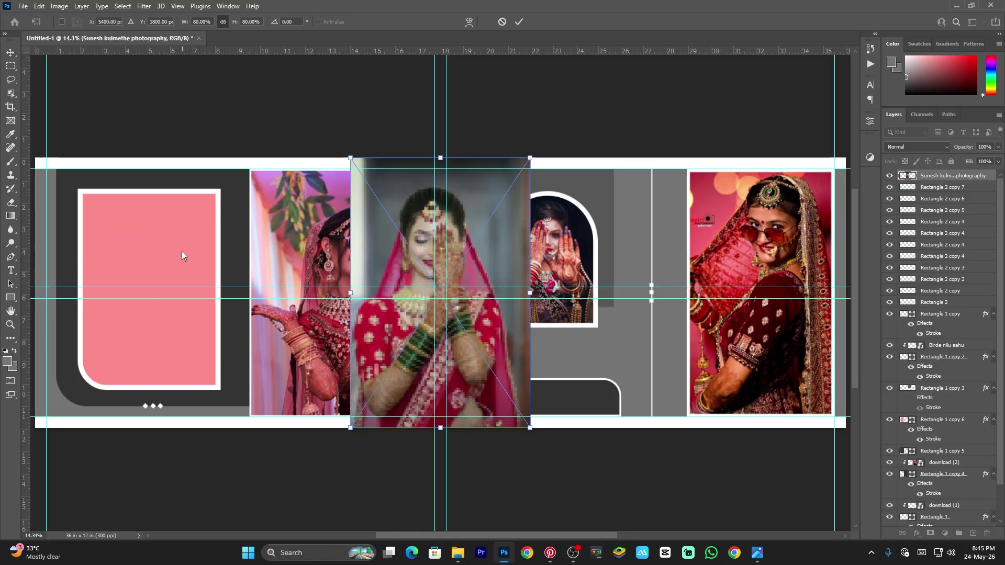
pyautogui.click(187, 247)
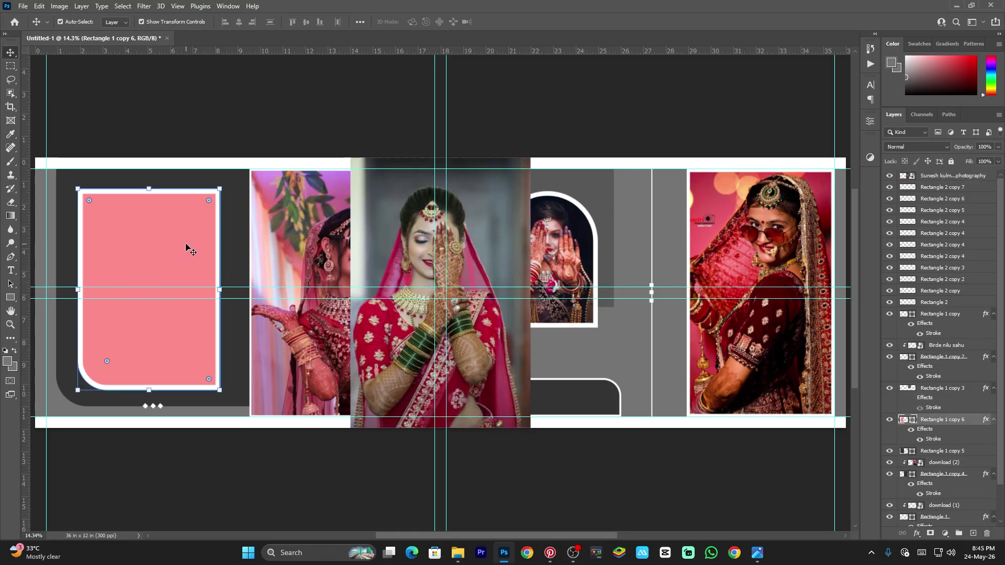
pyautogui.click(394, 249)
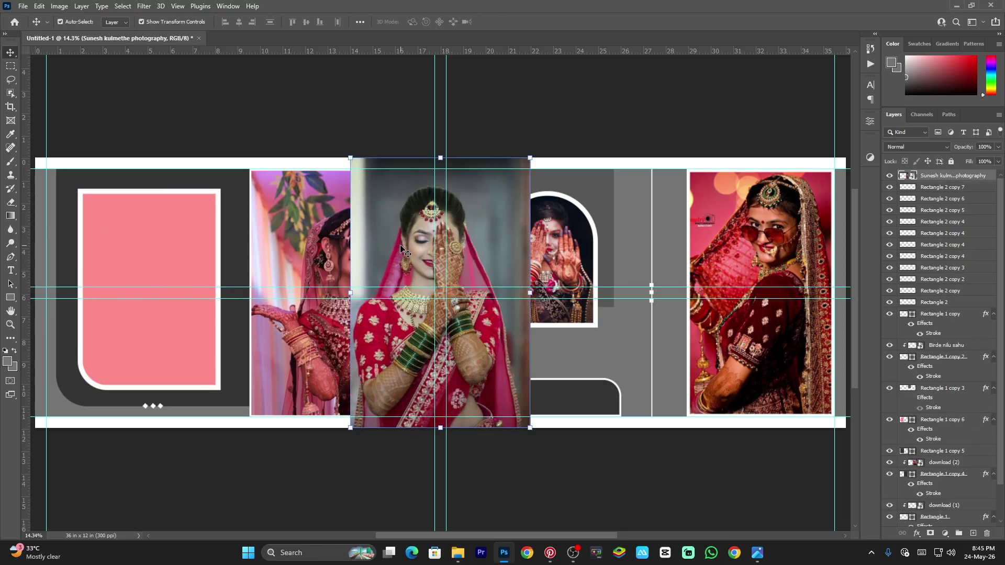
pyautogui.moveTo(953, 178); pyautogui.dragTo(927, 413)
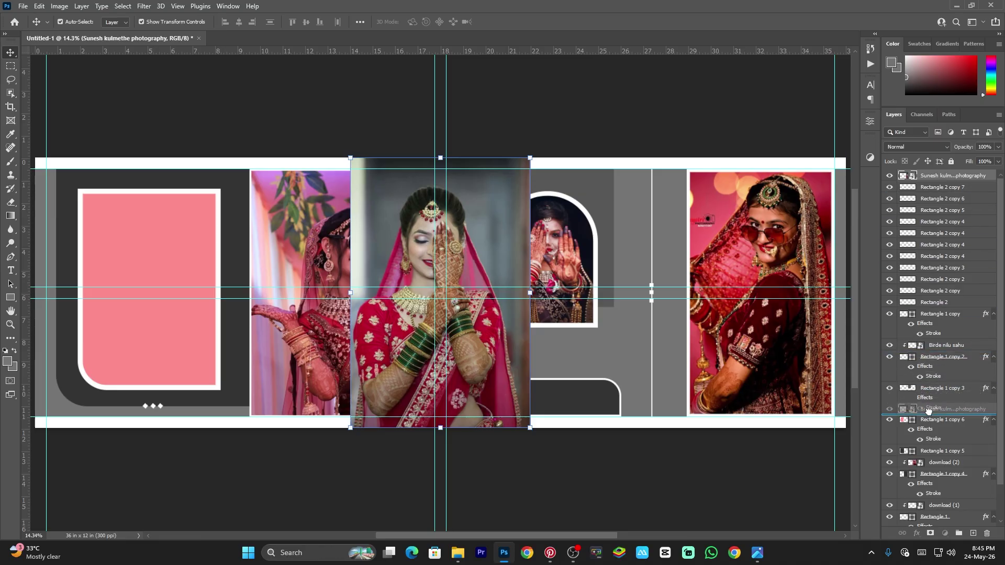
pyautogui.moveTo(387, 234); pyautogui.dragTo(167, 241)
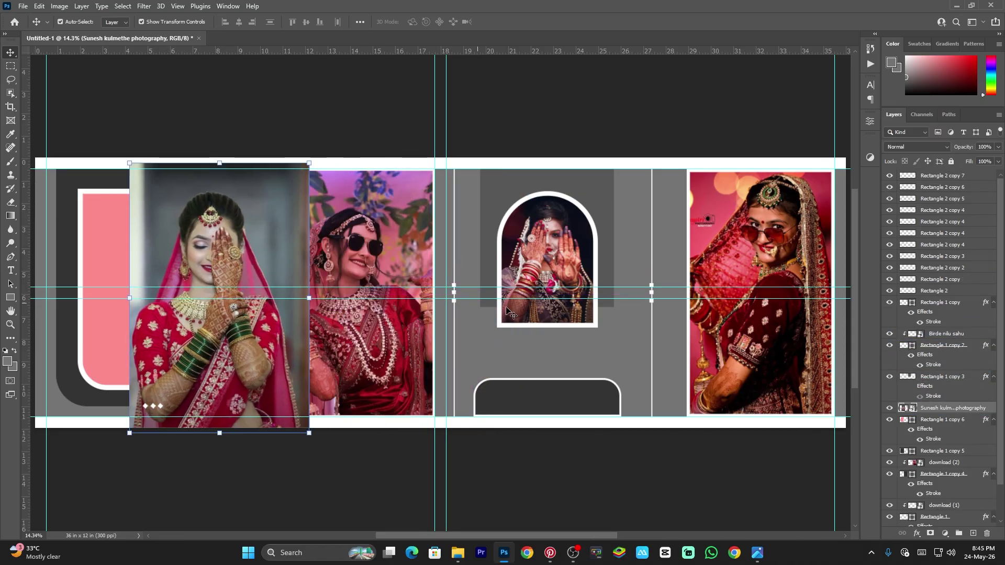
pyautogui.keyDown('alt'); pyautogui.click(914, 414); pyautogui.keyUp('alt')
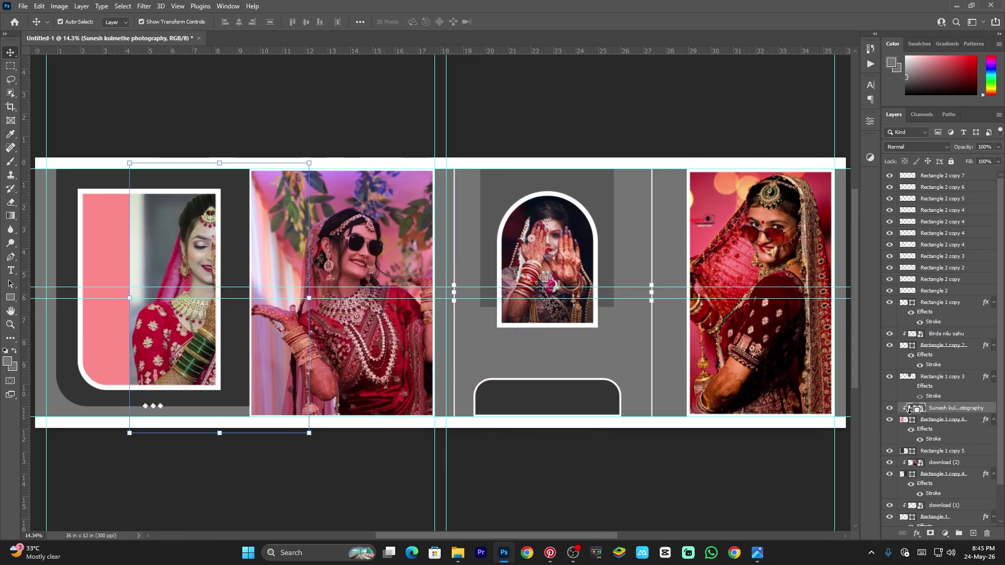
# - Reposition the clipped photo of the bride covering one eye within its frame and scale it to about 74%
pyautogui.moveTo(178, 267); pyautogui.dragTo(117, 256)
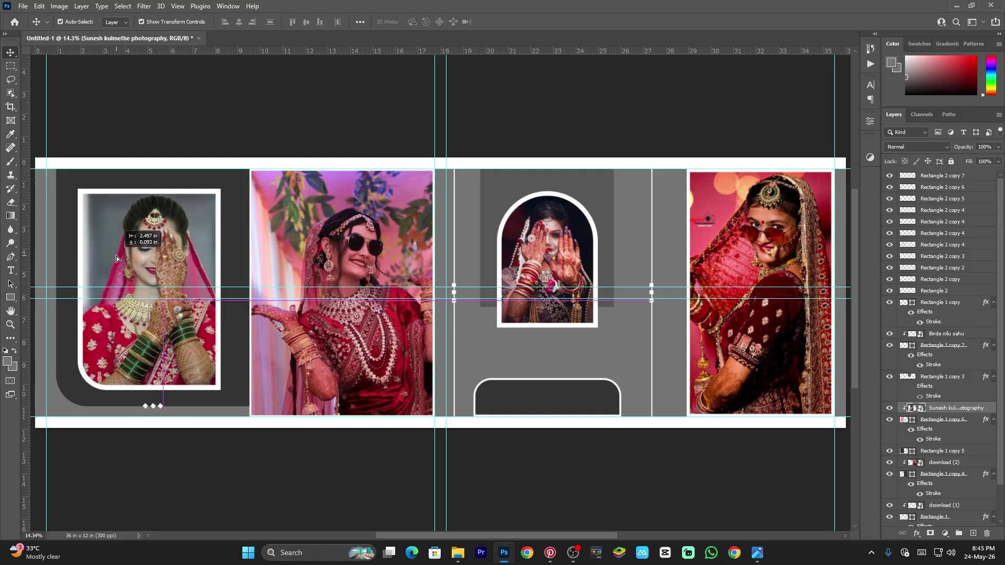
pyautogui.click(325, 116)
pyautogui.click(185, 238)
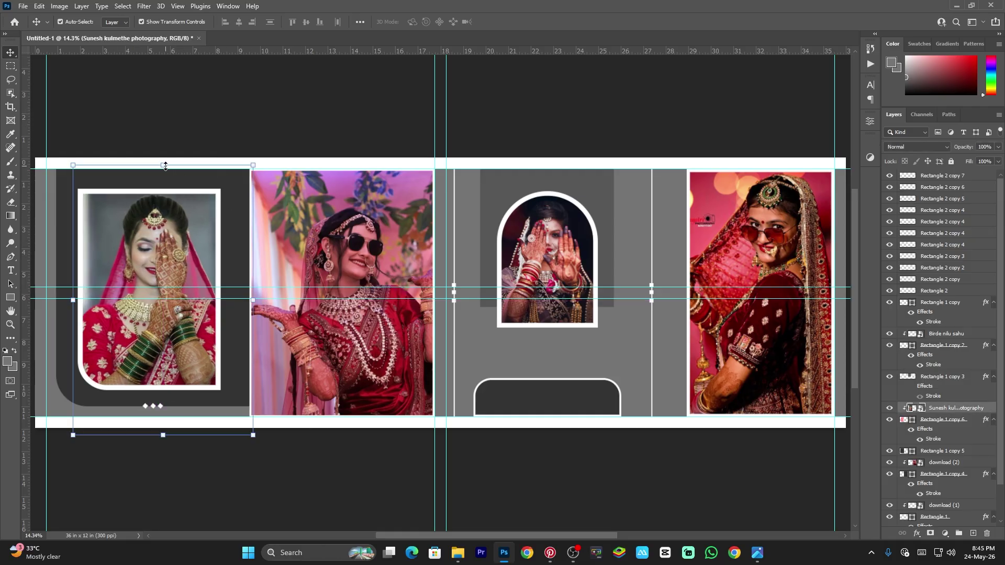
pyautogui.moveTo(163, 165); pyautogui.dragTo(163, 175)
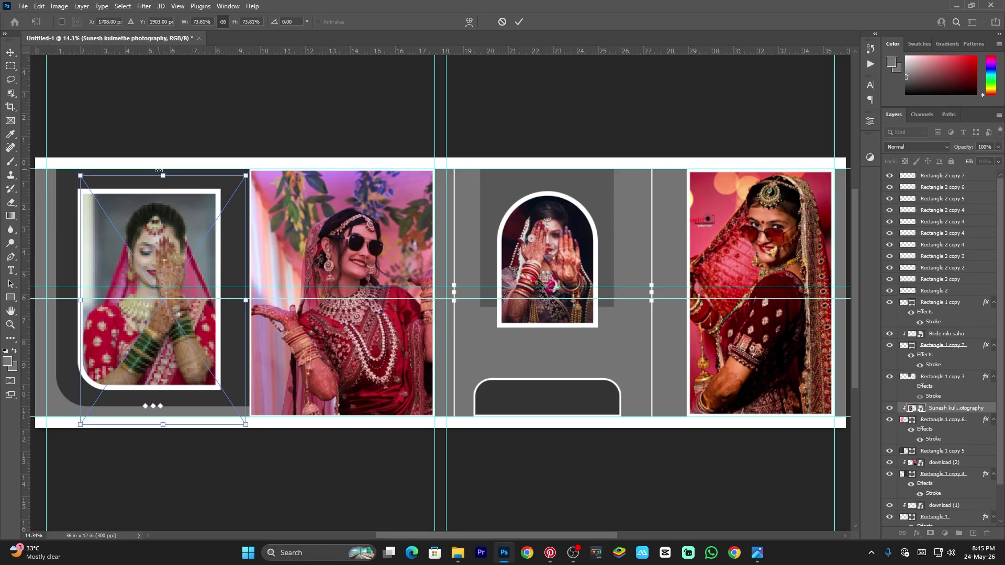
pyautogui.press('Return')
pyautogui.moveTo(182, 221); pyautogui.dragTo(167, 216)
# - Change the fill of the round-cornered box at the spread's lower edge to a muted reddish brown, about #7a6464
pyautogui.click(281, 467)
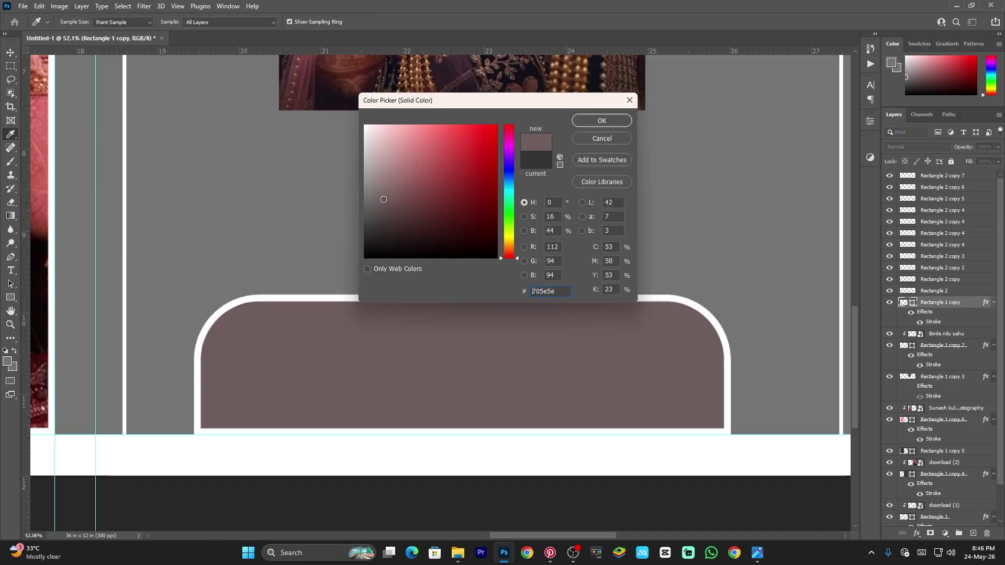
pyautogui.moveTo(384, 200)
pyautogui.mouseDown()
pyautogui.moveTo(365, 184)
pyautogui.moveTo(392, 192)
pyautogui.mouseUp()
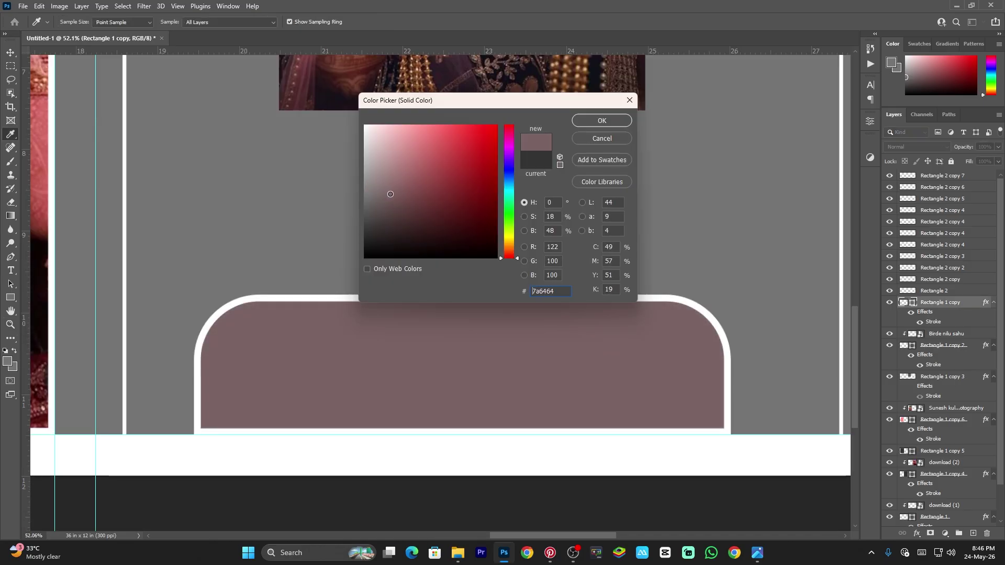
pyautogui.click(602, 121)
# - Add the white text WEDDING on the grey area between the arched frame and the round-cornered box
pyautogui.press('t')
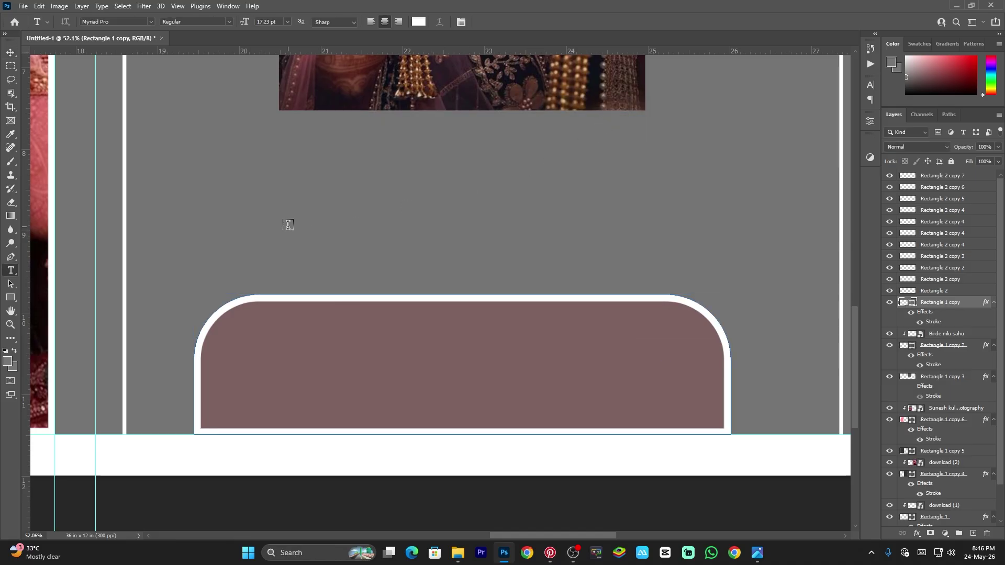
pyautogui.click(287, 224)
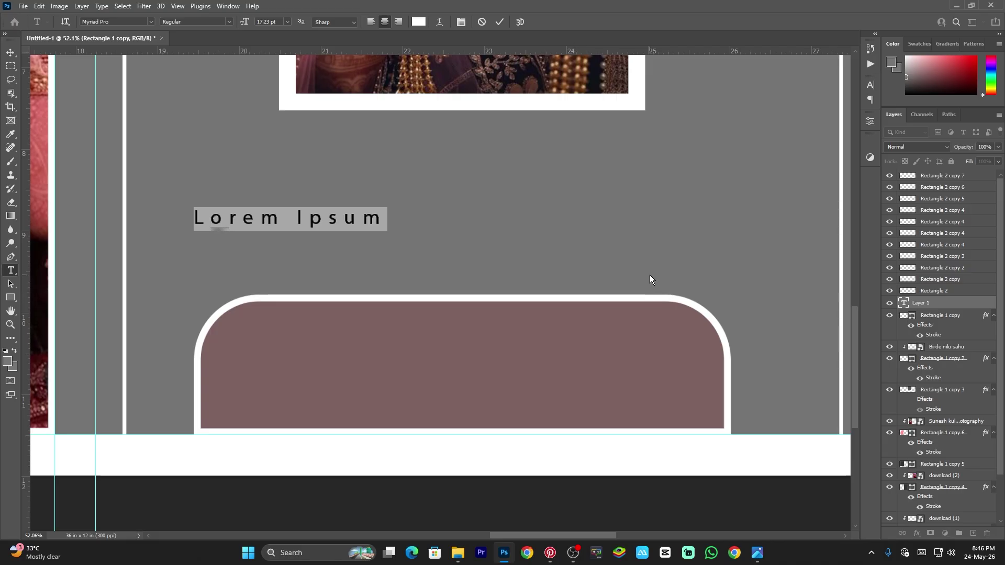
pyautogui.write('WEDD')
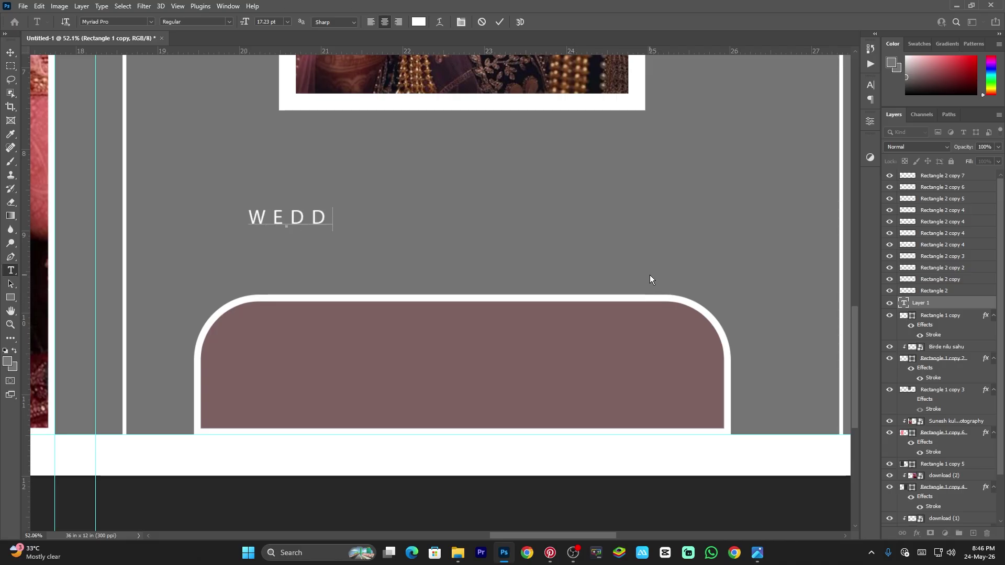
pyautogui.write('ING')
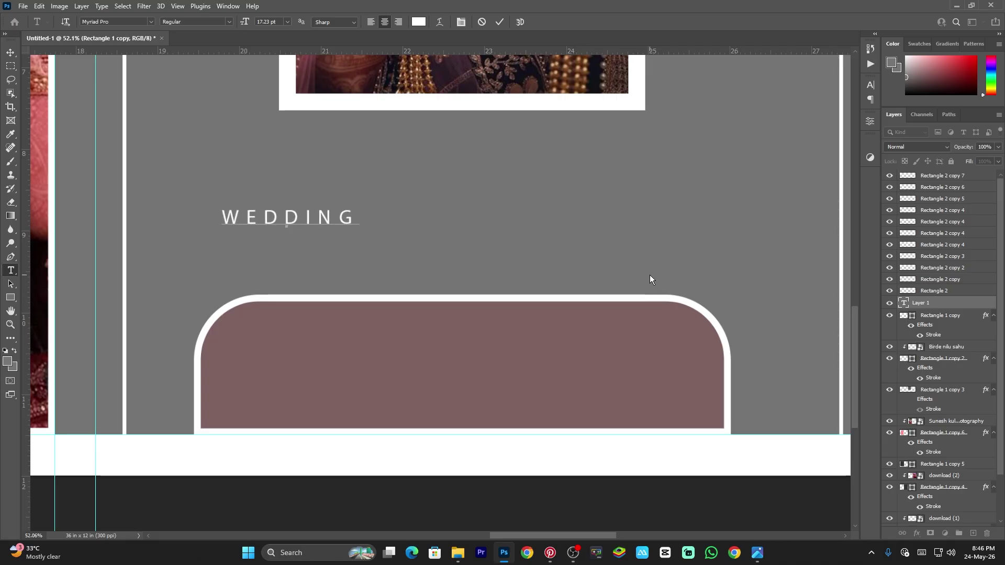
pyautogui.hotkey('ctrl', 'a')
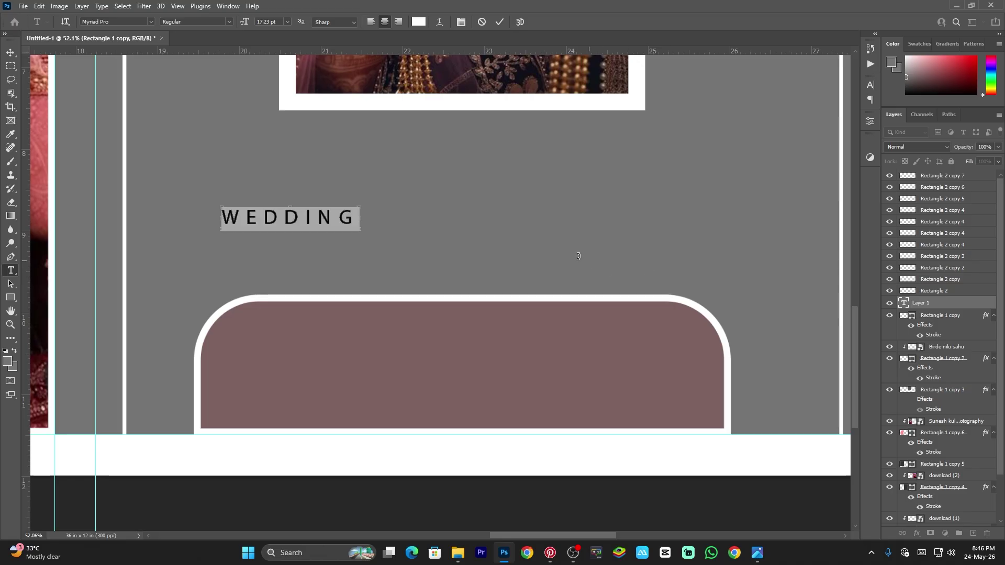
pyautogui.click(501, 20)
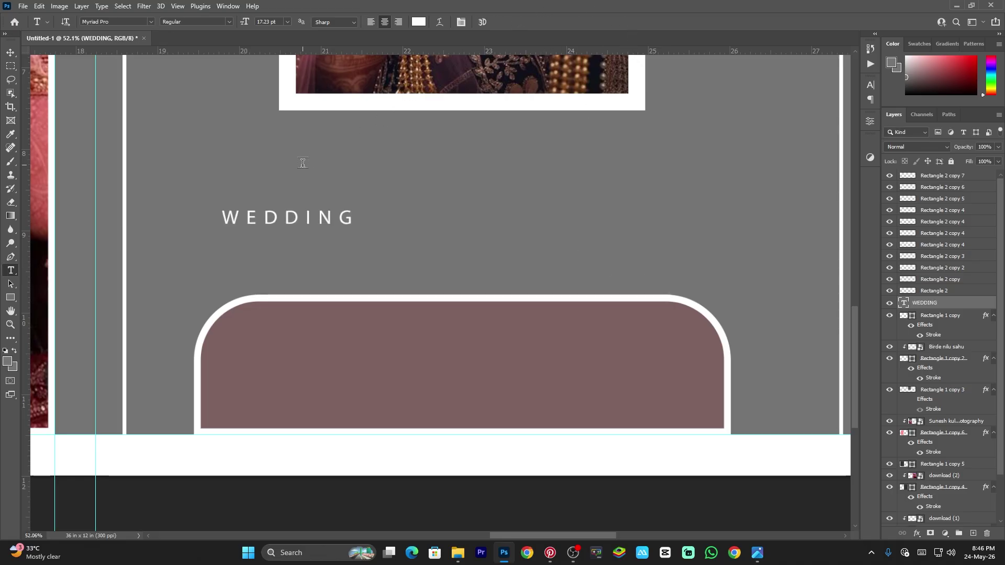
# - Enlarge the WEDDING text to about 43.55 pt and centre it below the arched frame
pyautogui.press('v')
pyautogui.hotkey('ctrl', 't')
pyautogui.moveTo(319, 217); pyautogui.dragTo(678, 221)
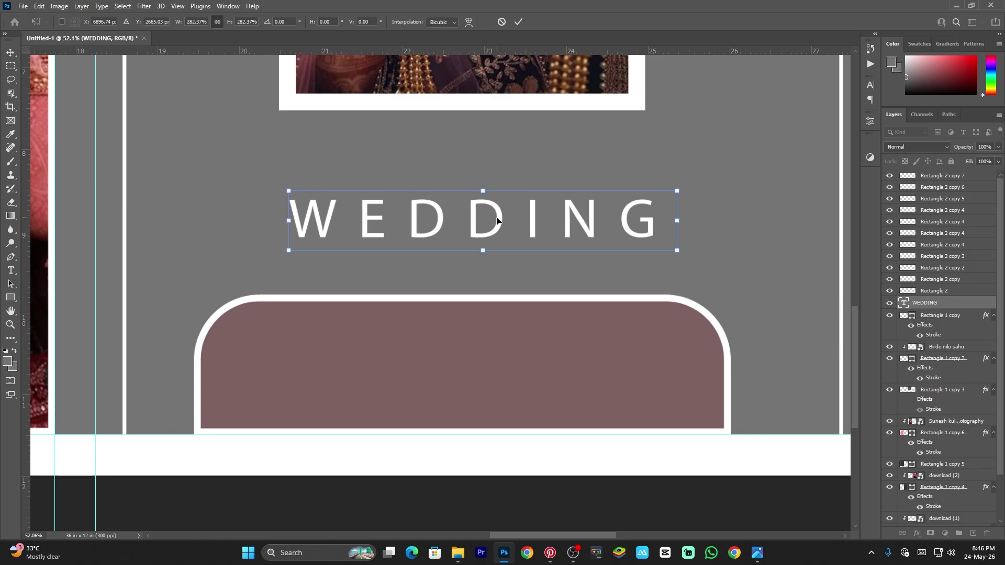
pyautogui.moveTo(493, 217); pyautogui.dragTo(463, 174)
pyautogui.press('Return')
# - Set the WEDDING text's font to Microsoft Himalaya and its tracking to 235
pyautogui.press('t')
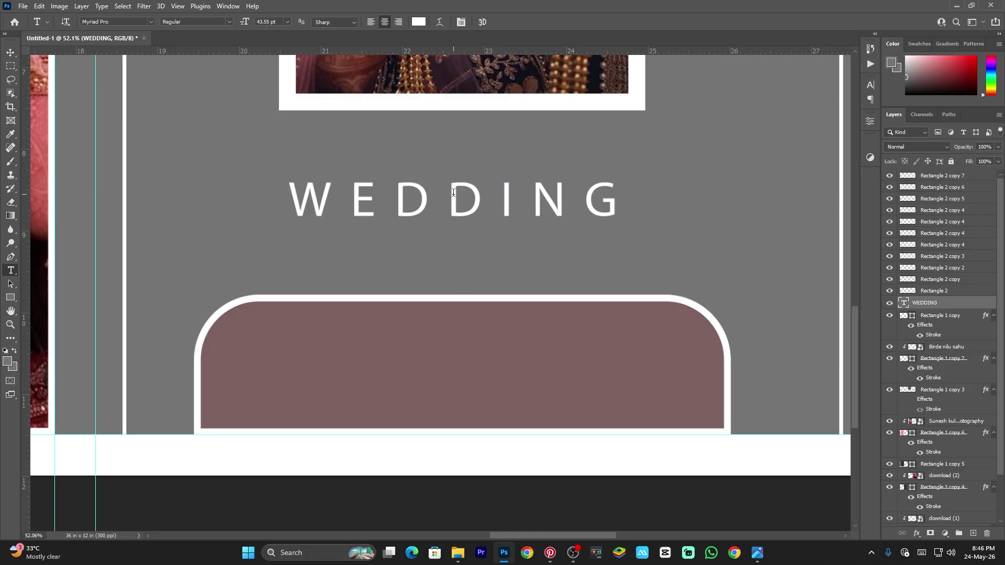
pyautogui.click(454, 196)
pyautogui.hotkey('ctrl', 'a')
pyautogui.hotkey('ctrl', 't')
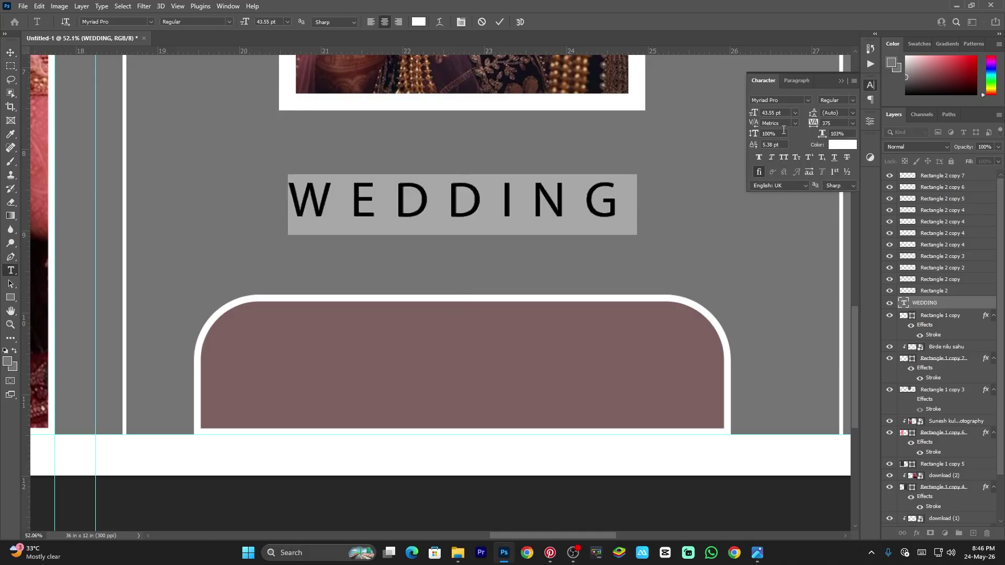
pyautogui.click(809, 99)
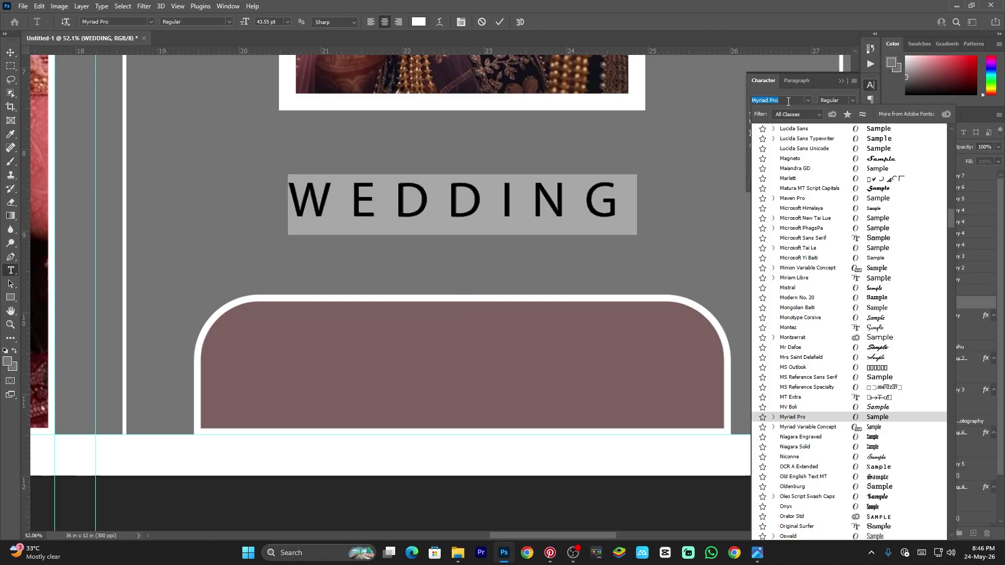
pyautogui.click(849, 208)
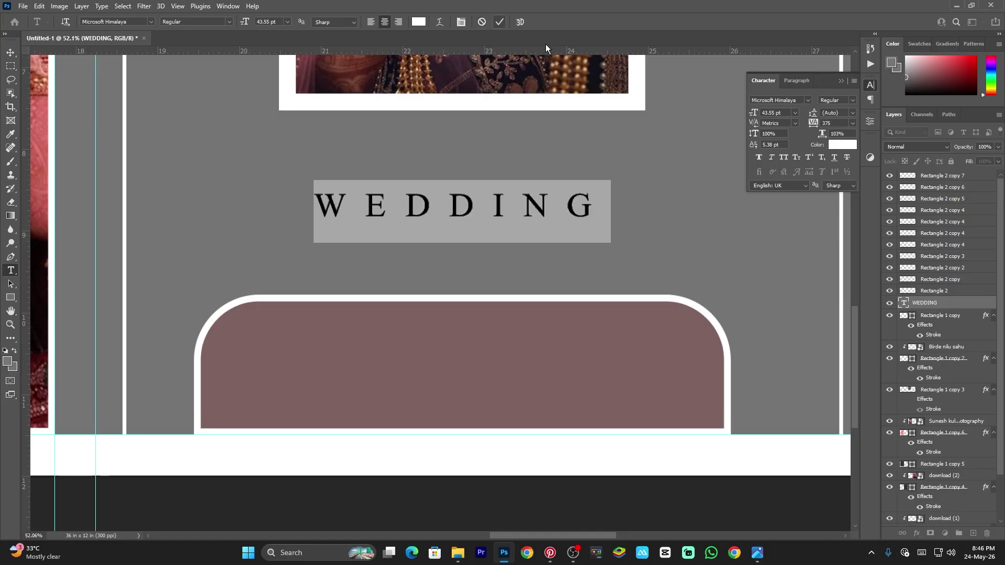
pyautogui.click(853, 113)
pyautogui.click(837, 122)
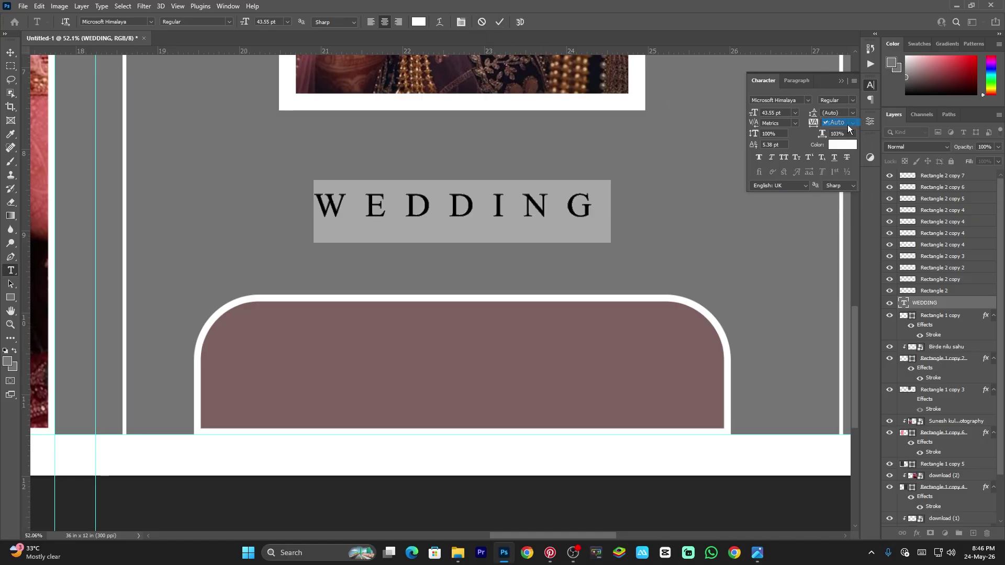
pyautogui.moveTo(814, 125); pyautogui.dragTo(811, 126)
pyautogui.click(501, 21)
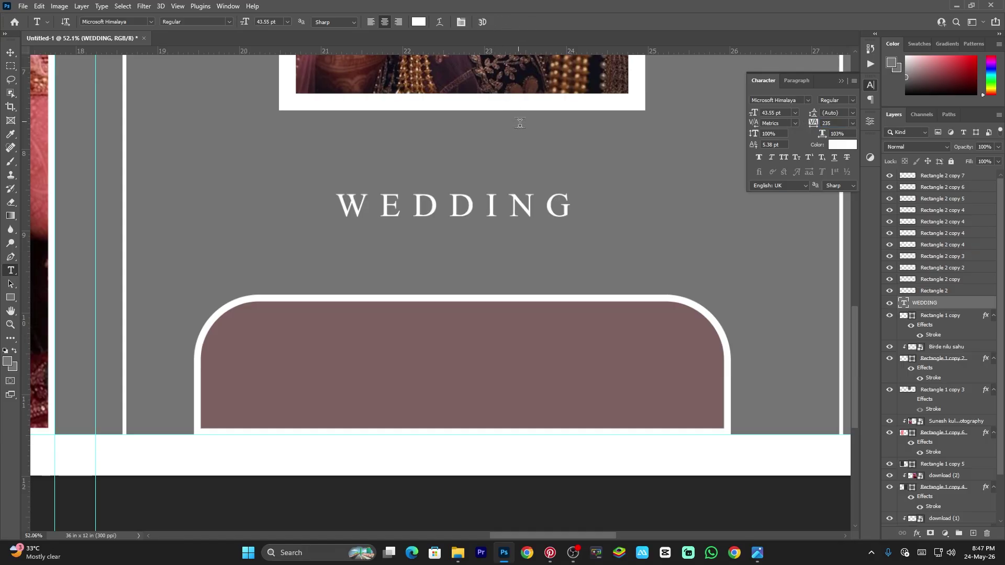
# - Scale the WEDDING text up to about 54.15 pt and keep it centred below the arched frame
pyautogui.press('v')
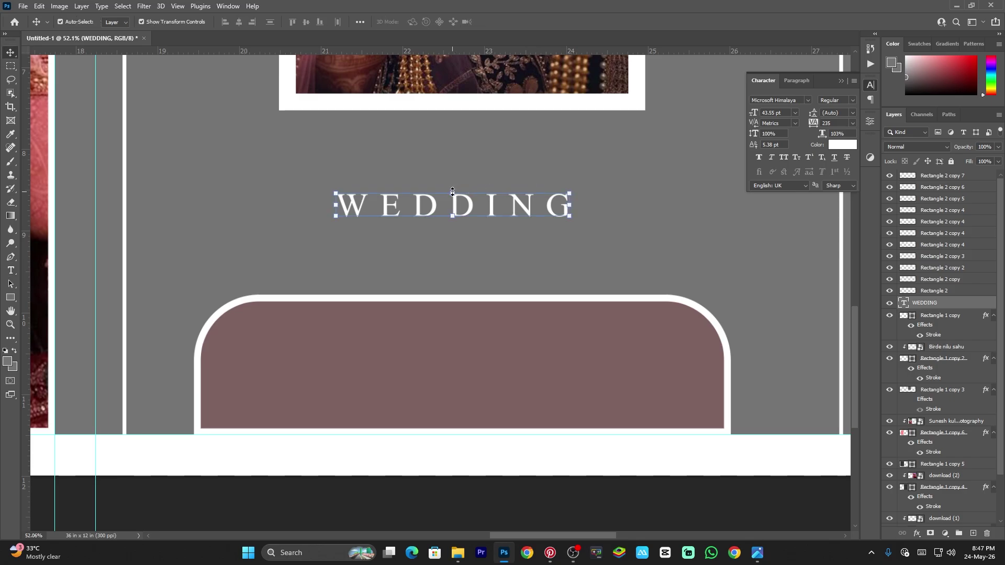
pyautogui.click(452, 191)
pyautogui.moveTo(459, 178)
pyautogui.mouseDown()
pyautogui.moveTo(462, 168)
pyautogui.moveTo(460, 186)
pyautogui.mouseUp()
pyautogui.press('Return')
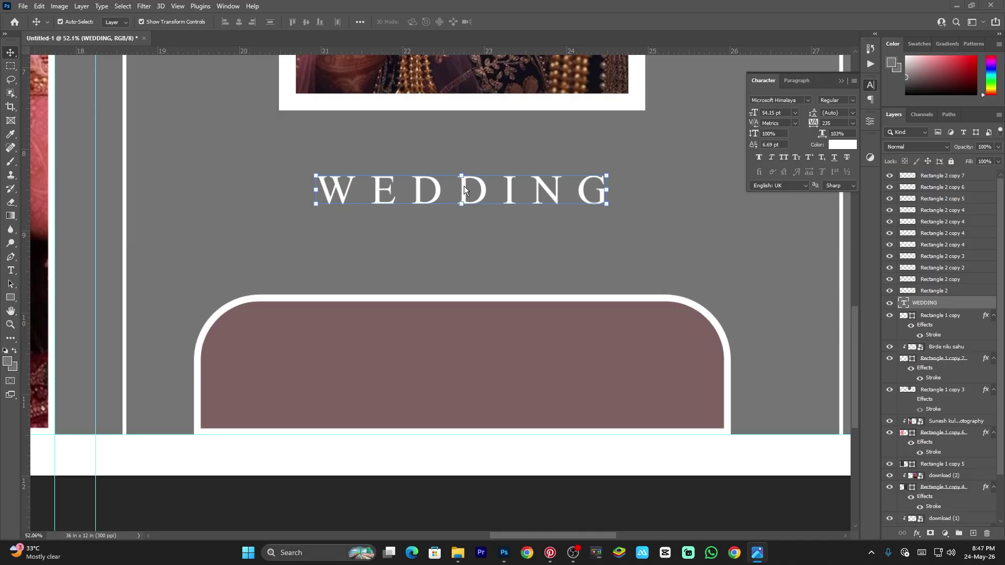
pyautogui.click(463, 186)
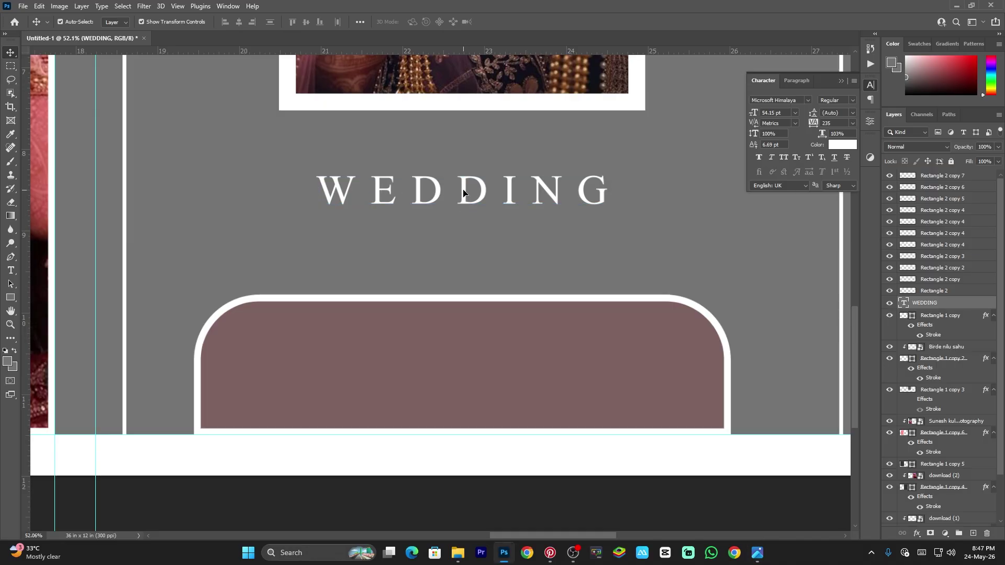
# - Duplicate the WEDDING text directly below itself and change the copy's wording to CEREMONY
pyautogui.moveTo(463, 193); pyautogui.dragTo(460, 224)
pyautogui.press('t')
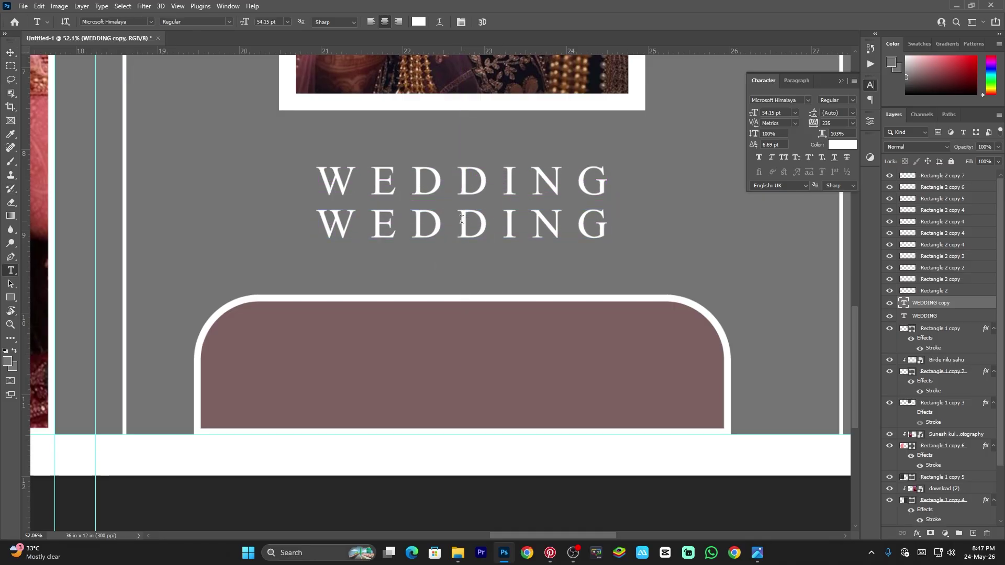
pyautogui.click(461, 220)
pyautogui.hotkey('ctrl', 'a')
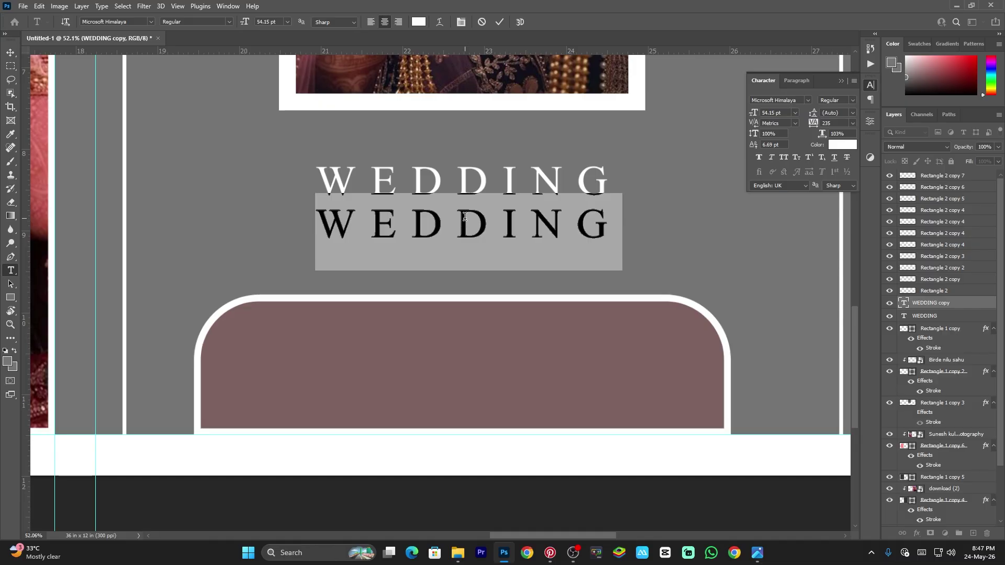
pyautogui.press('BackSpace')
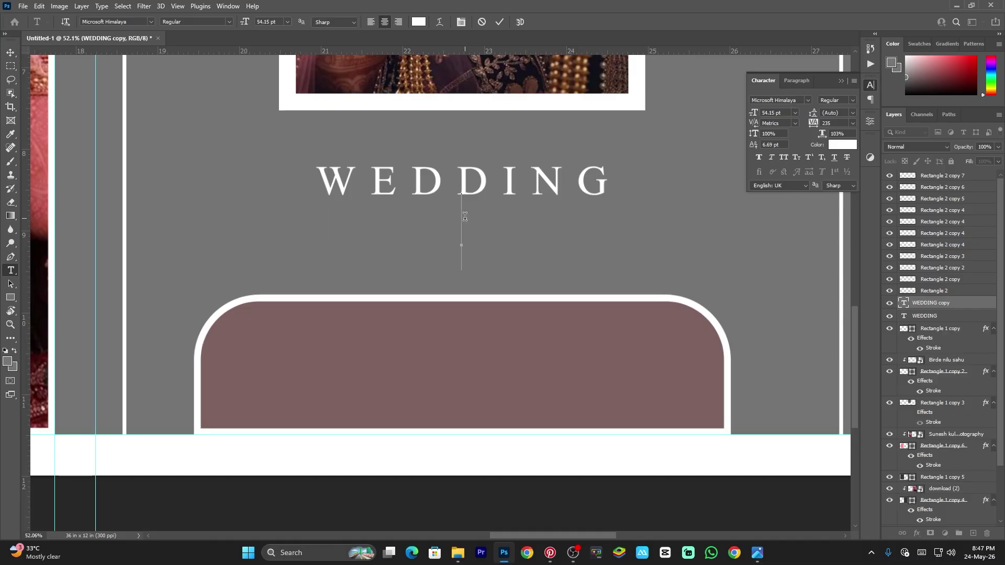
pyautogui.write('CERE')
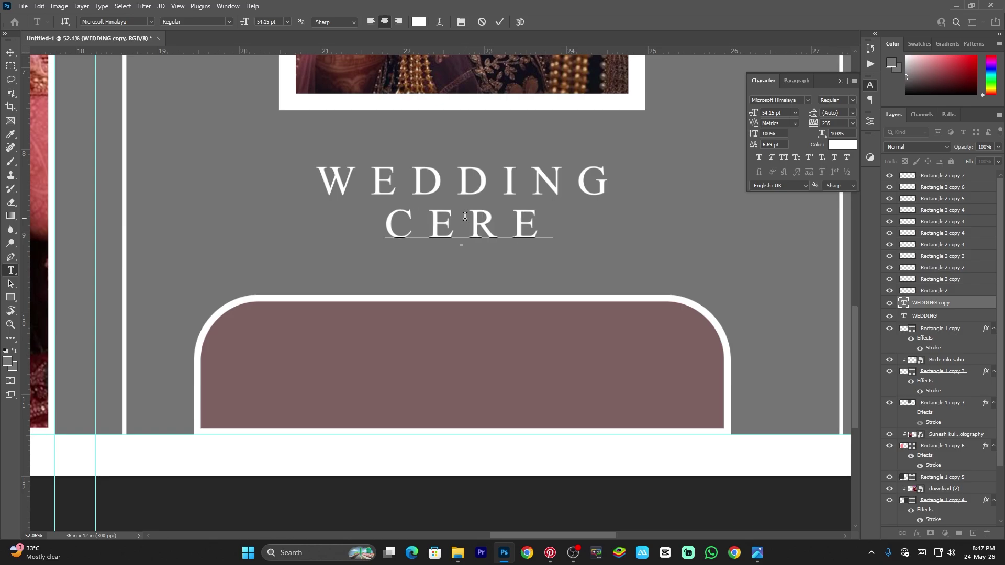
pyautogui.write('MONY')
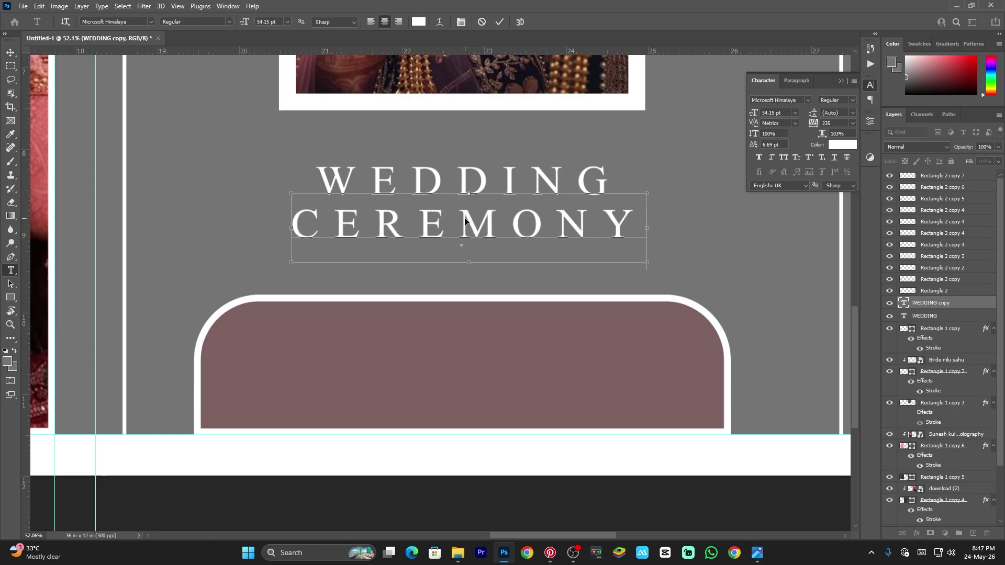
# - Reduce the CEREMONY text's font size to 29 pt
pyautogui.hotkey('ctrl', 'a')
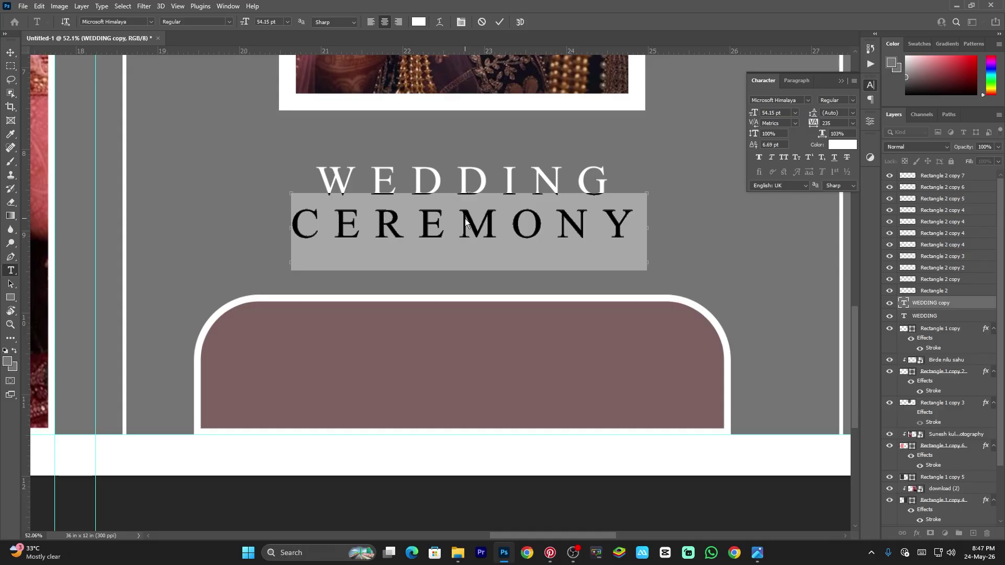
pyautogui.hotkey('ctrl', 'shift', ',')
pyautogui.hotkey('ctrl', 'shift', ',')
pyautogui.hotkey('ctrl', 'shift', ',')
pyautogui.hotkey('ctrl', 'shift', ',')
pyautogui.hotkey('ctrl', 'shift', ',')
pyautogui.hotkey('ctrl', 'shift', ',')
pyautogui.hotkey('ctrl', 'shift', ',')
pyautogui.hotkey('ctrl', 'shift', ',')
pyautogui.hotkey('ctrl', 'shift', ',')
pyautogui.hotkey('ctrl', 'shift', ',')
pyautogui.hotkey('ctrl', 'shift', ',')
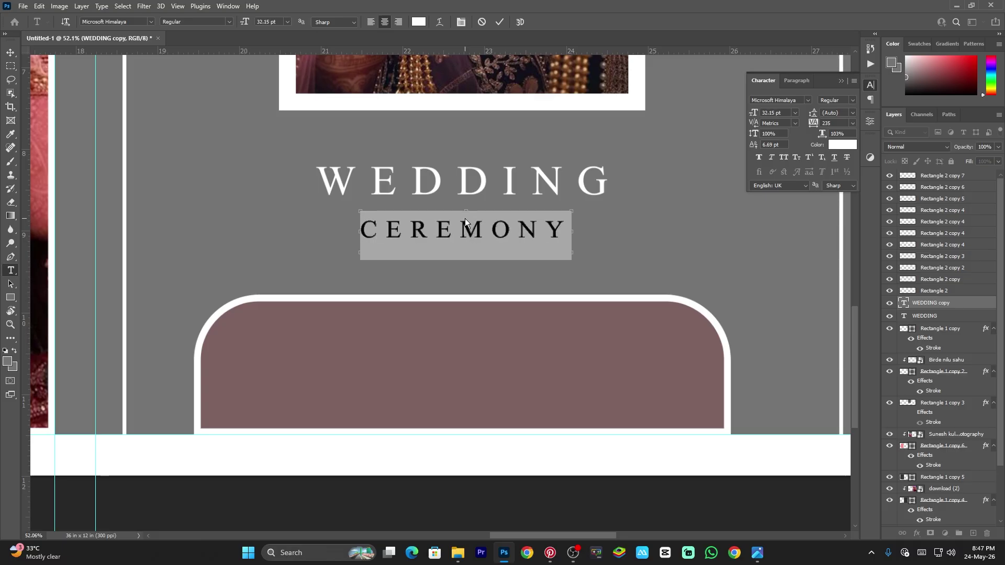
pyautogui.hotkey('ctrl', 'shift', ',')
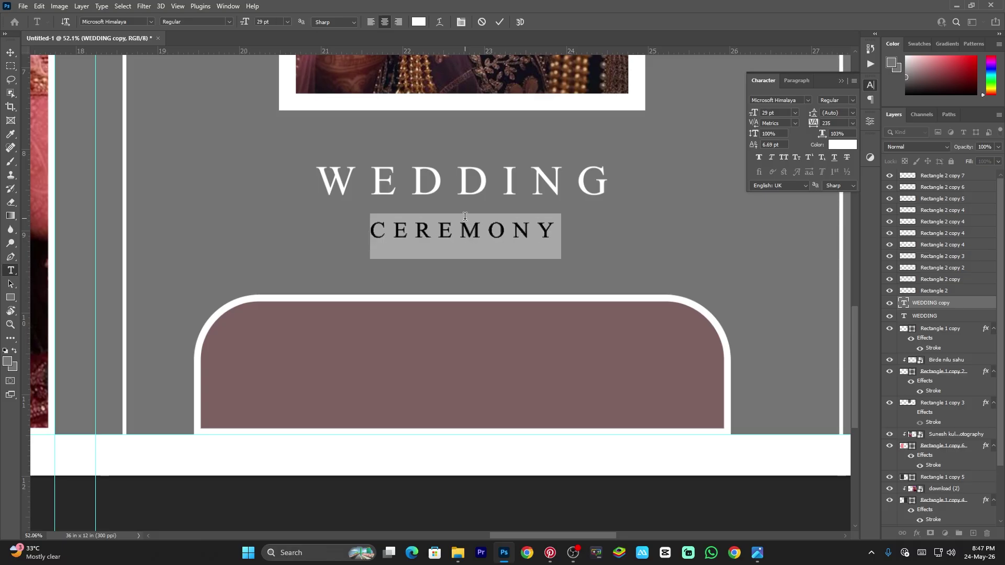
# - Move the CEREMONY text up close beneath WEDDING and centre it under that word
pyautogui.moveTo(510, 256); pyautogui.dragTo(501, 243)
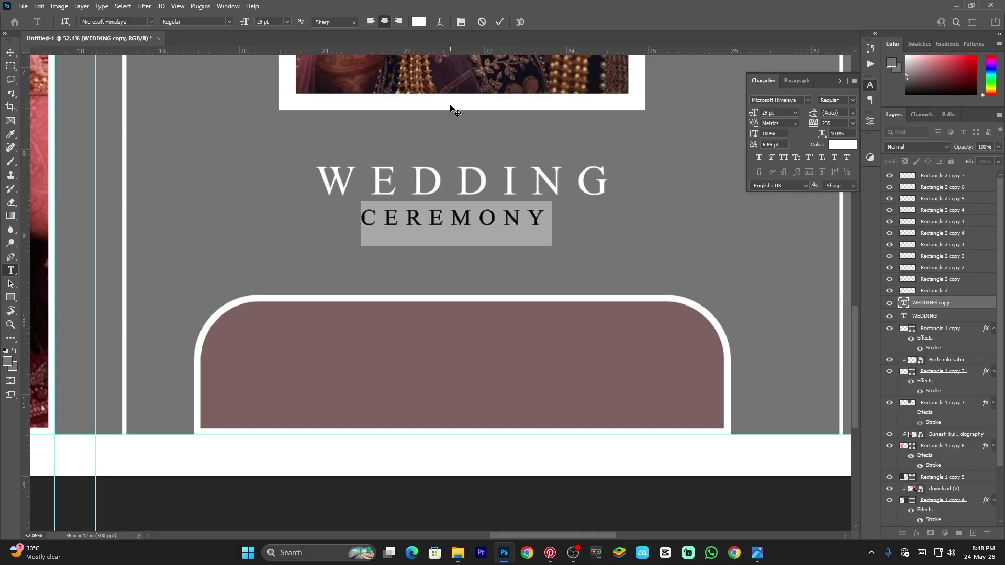
pyautogui.click(499, 21)
pyautogui.press('v')
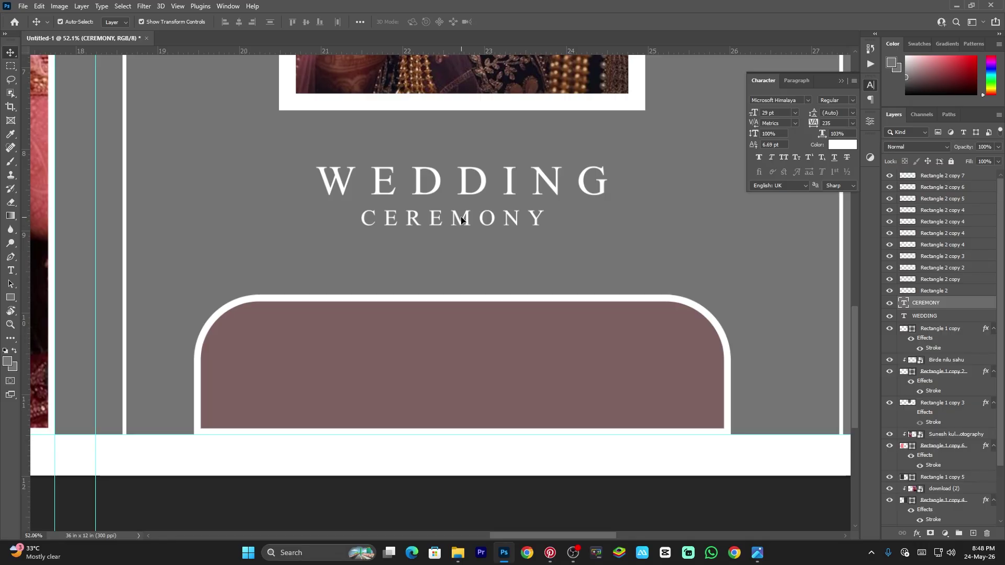
pyautogui.moveTo(461, 220); pyautogui.dragTo(409, 239)
pyautogui.press('z')
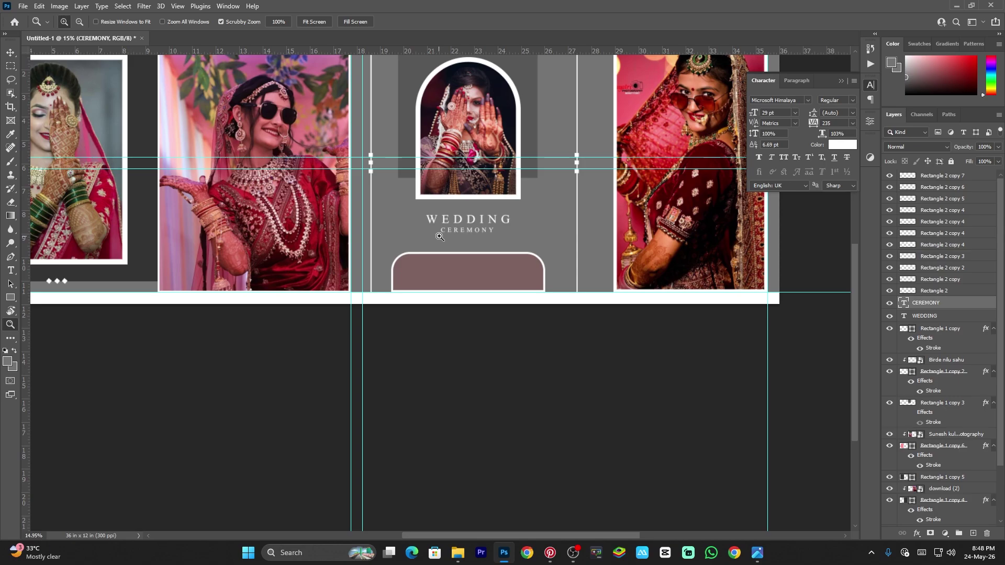
pyautogui.moveTo(490, 237); pyautogui.dragTo(532, 336)
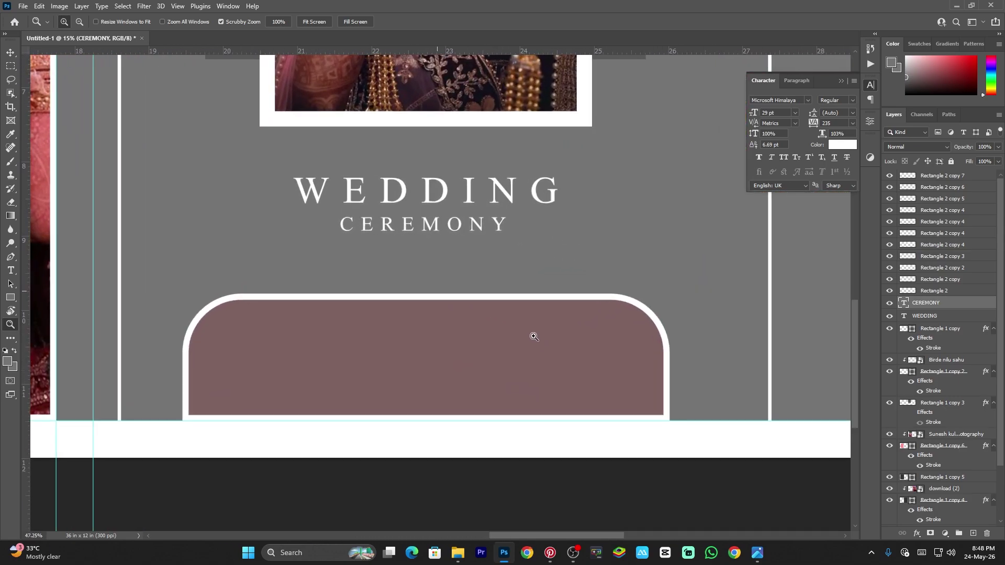
# - Set the CEREMONY text's font to Calibri and its tracking to 15
pyautogui.press('t')
pyautogui.click(411, 228)
pyautogui.hotkey('ctrl', 'a')
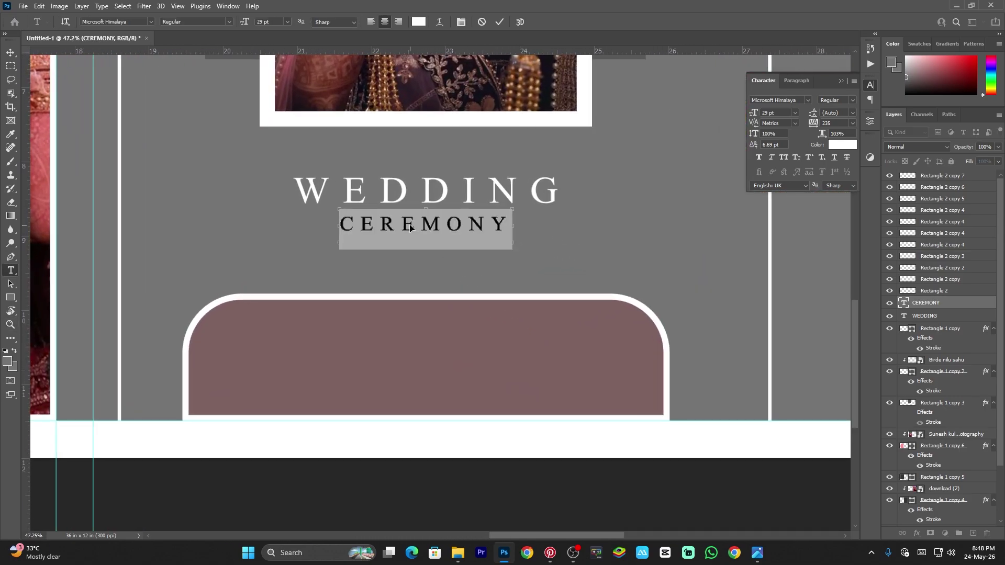
pyautogui.hotkey('ctrl', 't')
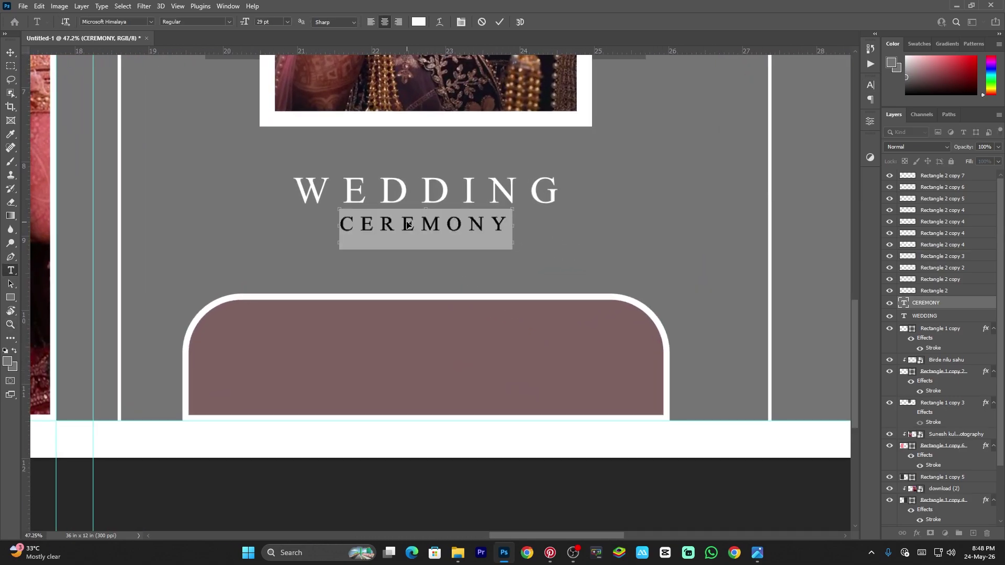
pyautogui.hotkey('ctrl', 't')
pyautogui.click(808, 100)
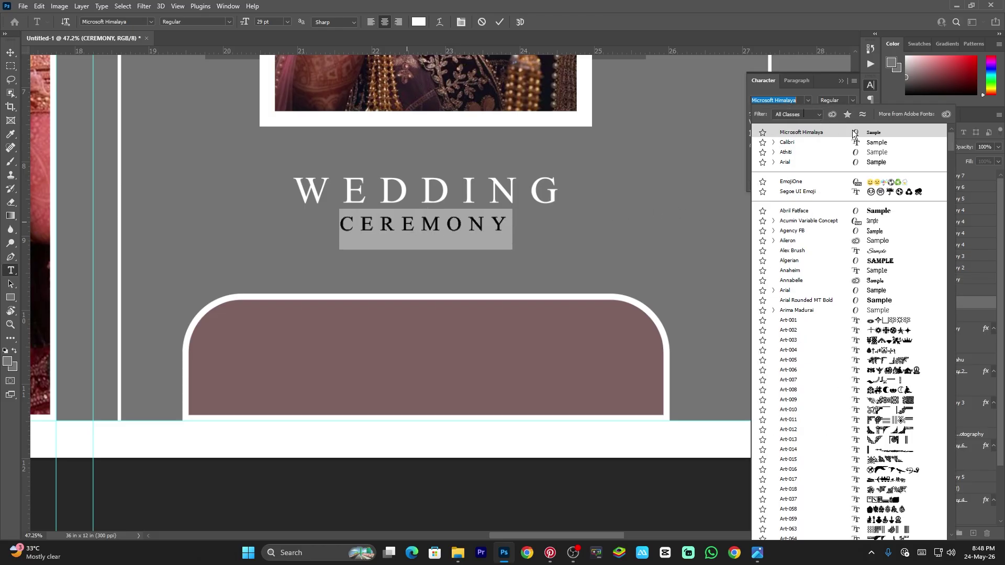
pyautogui.click(848, 144)
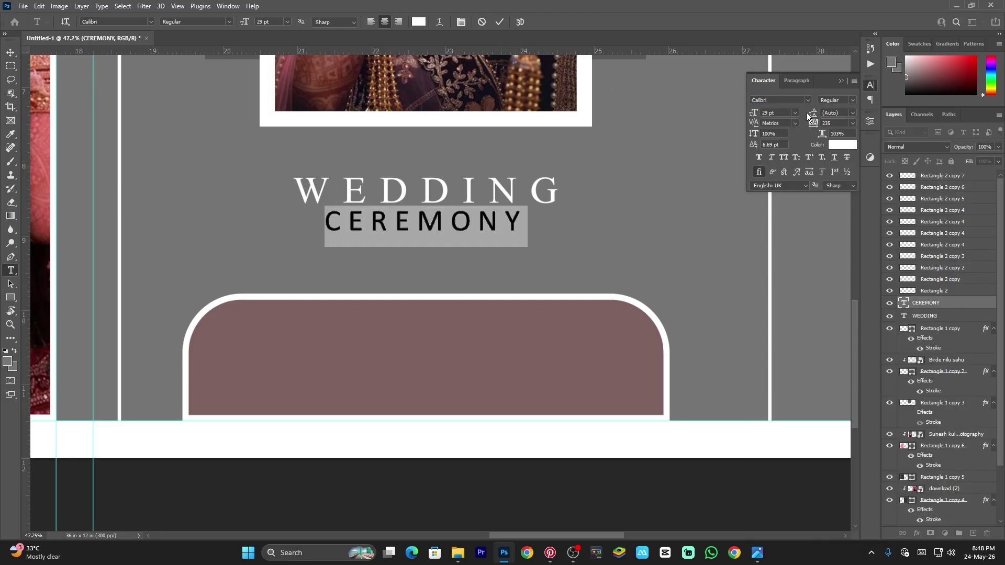
pyautogui.moveTo(813, 123); pyautogui.dragTo(808, 124)
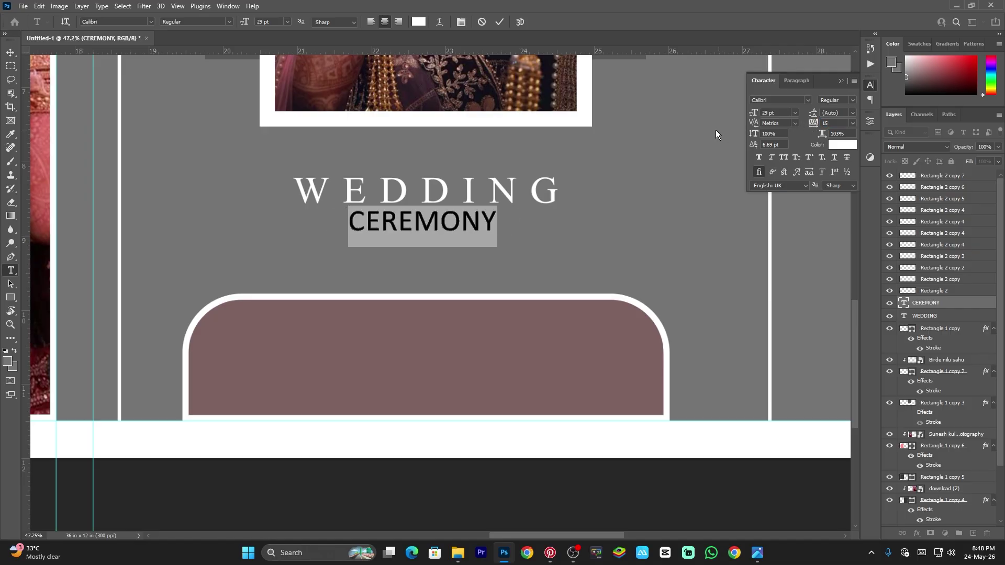
# - Reduce the CEREMONY text's font size to 22.72 pt and move it slightly up beneath WEDDING
pyautogui.hotkey('ctrl', 'shift', ',')
pyautogui.hotkey('ctrl', 'shift', ',')
pyautogui.hotkey('ctrl', 'shift', ',')
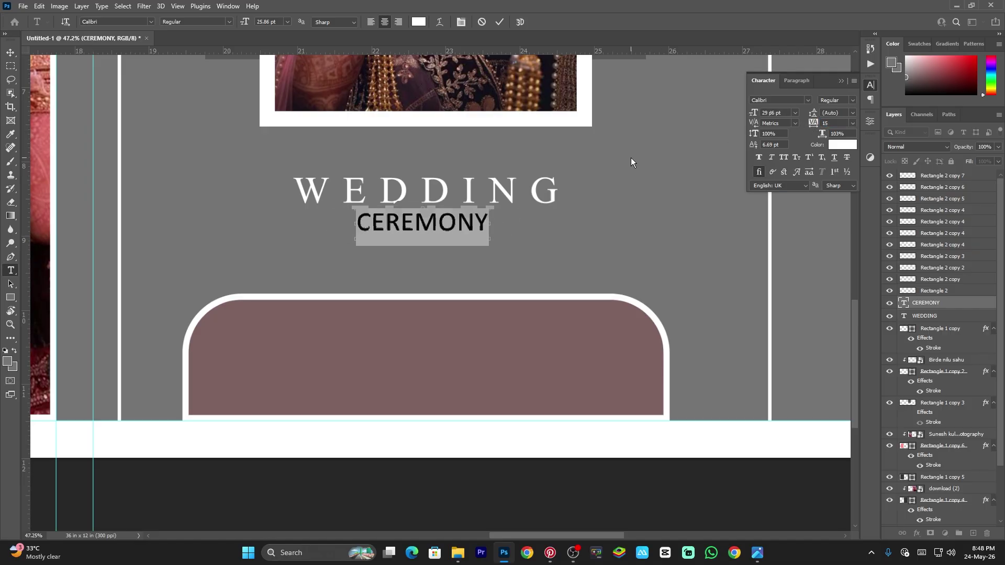
pyautogui.click(500, 22)
pyautogui.press('v')
pyautogui.moveTo(405, 223); pyautogui.dragTo(403, 218)
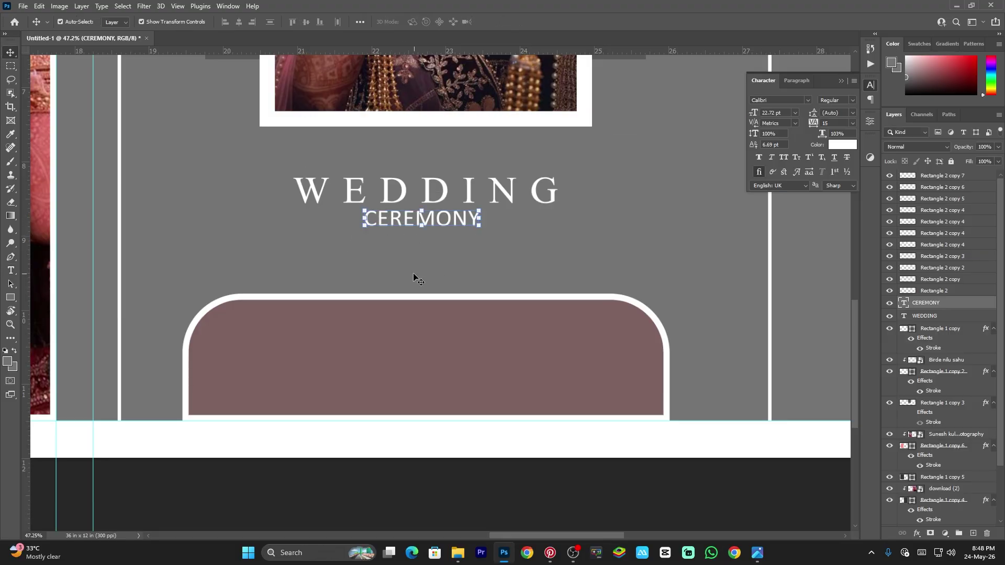
# - Fine-tune the CEREMONY text's position so it sits centred directly beneath WEDDING
pyautogui.press('z')
pyautogui.moveTo(404, 277); pyautogui.dragTo(357, 265)
pyautogui.rightClick(361, 268)
pyautogui.click(380, 278)
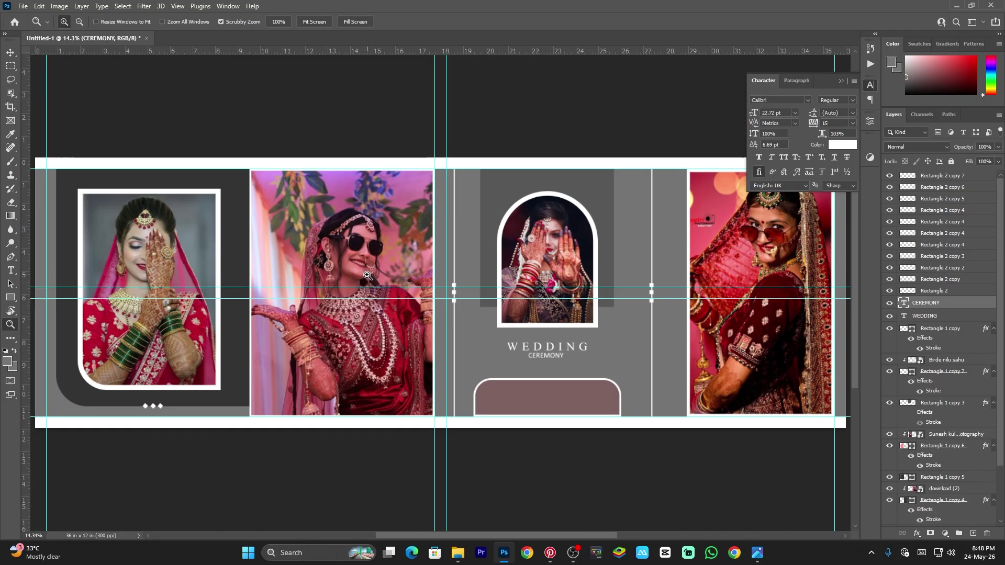
pyautogui.moveTo(555, 365); pyautogui.dragTo(626, 442)
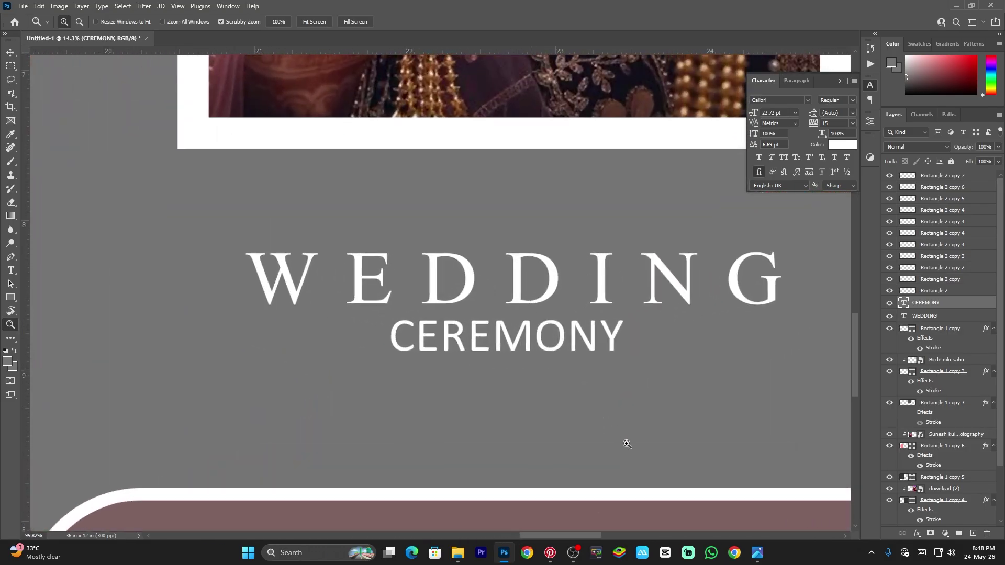
pyautogui.press('v')
pyautogui.moveTo(529, 341); pyautogui.dragTo(529, 370)
pyautogui.press('z')
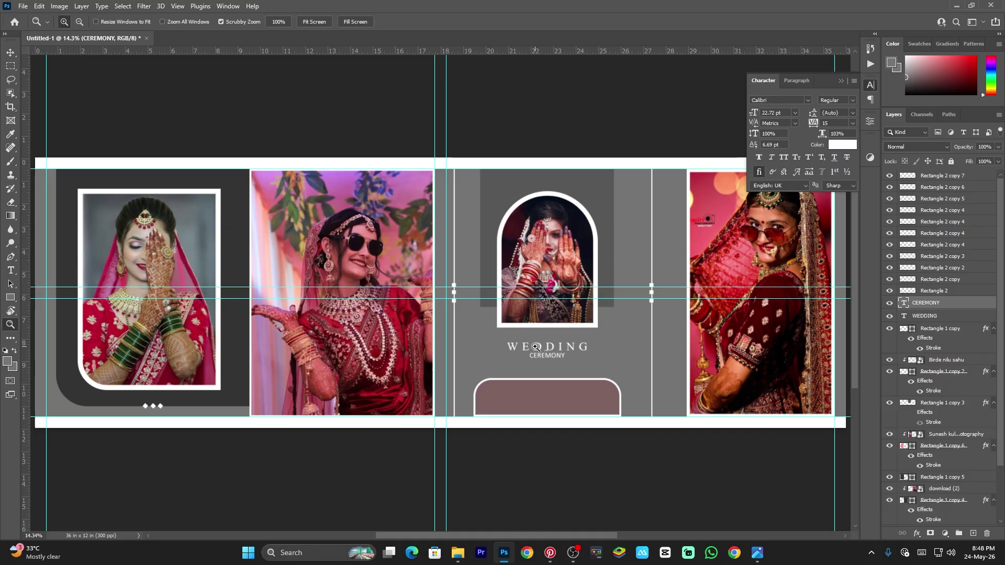
# - Draw a white-filled circle of about 185 px without a stroke to the right of the WEDDING CEREMONY title
pyautogui.moveTo(587, 351); pyautogui.dragTo(646, 444)
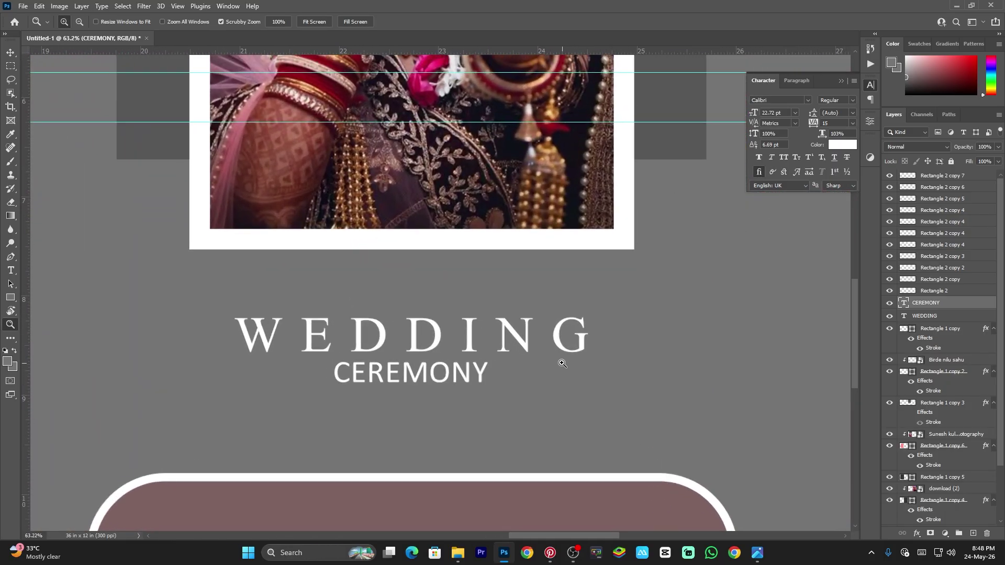
pyautogui.press('u')
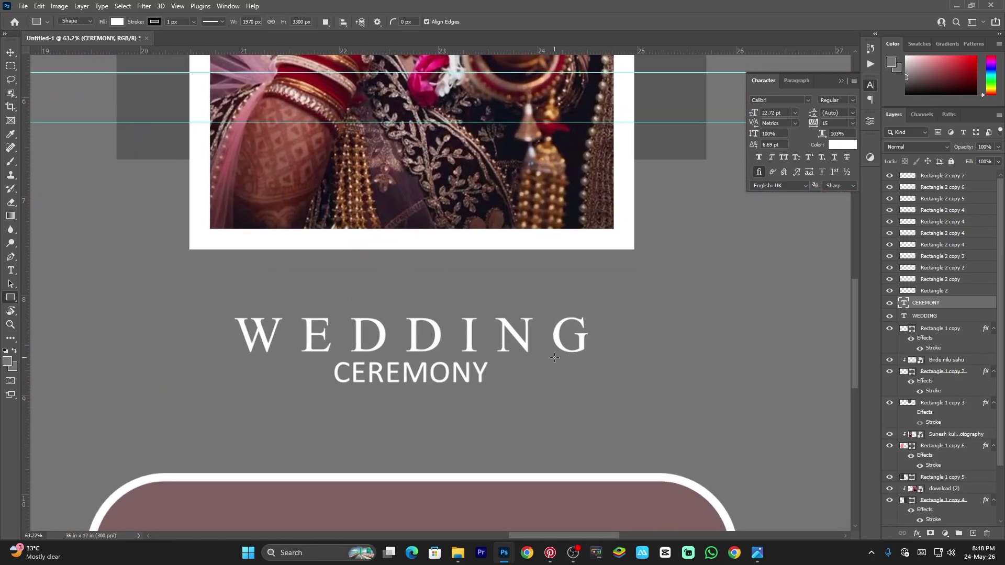
pyautogui.hotkey('shift', 'u')
pyautogui.moveTo(626, 336); pyautogui.dragTo(686, 397)
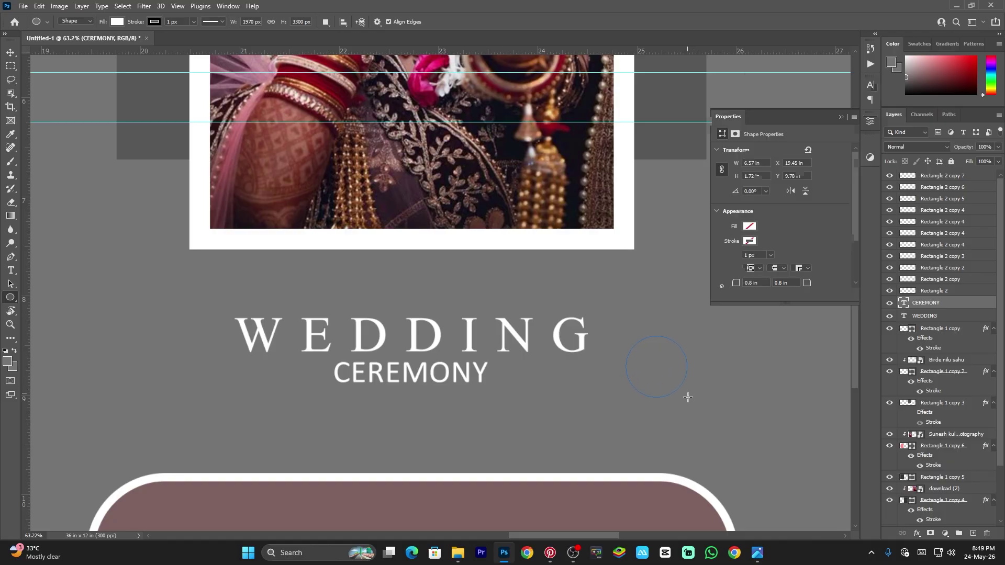
pyautogui.click(749, 242)
pyautogui.click(733, 263)
pyautogui.click(841, 117)
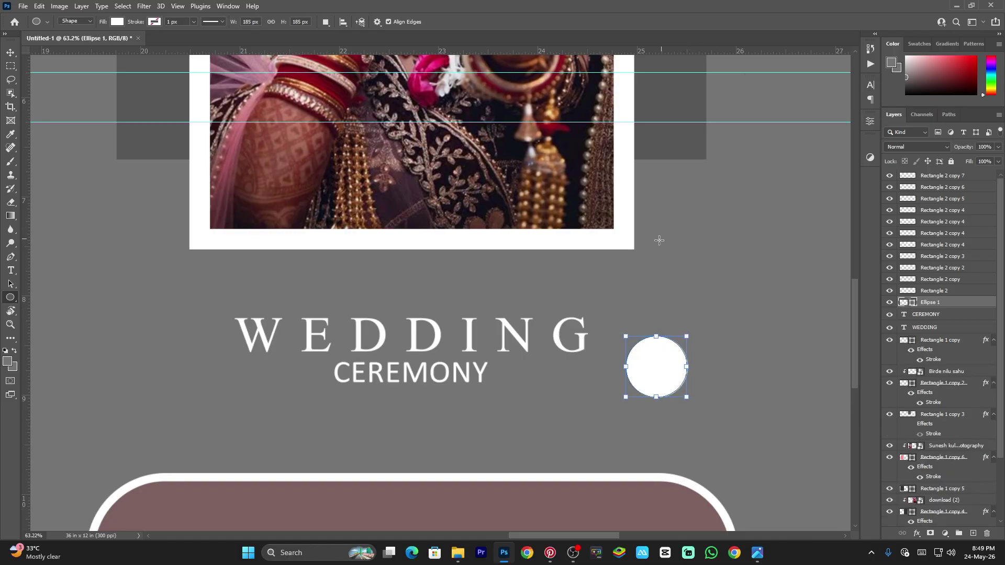
# - Turn the white circle into a smaller ring beside WEDDING using a duplicate circle in the background grey inside it
pyautogui.press('v')
pyautogui.moveTo(654, 362)
pyautogui.mouseDown()
pyautogui.moveTo(643, 337)
pyautogui.moveTo(643, 347)
pyautogui.mouseUp()
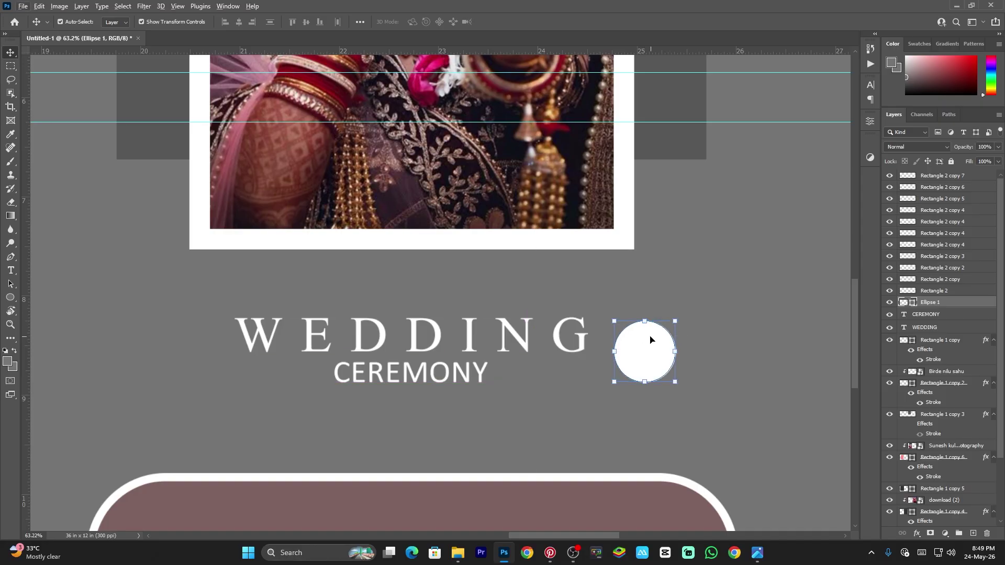
pyautogui.moveTo(650, 341); pyautogui.dragTo(647, 330)
pyautogui.keyDown('shift'); pyautogui.click(929, 313); pyautogui.keyUp('shift')
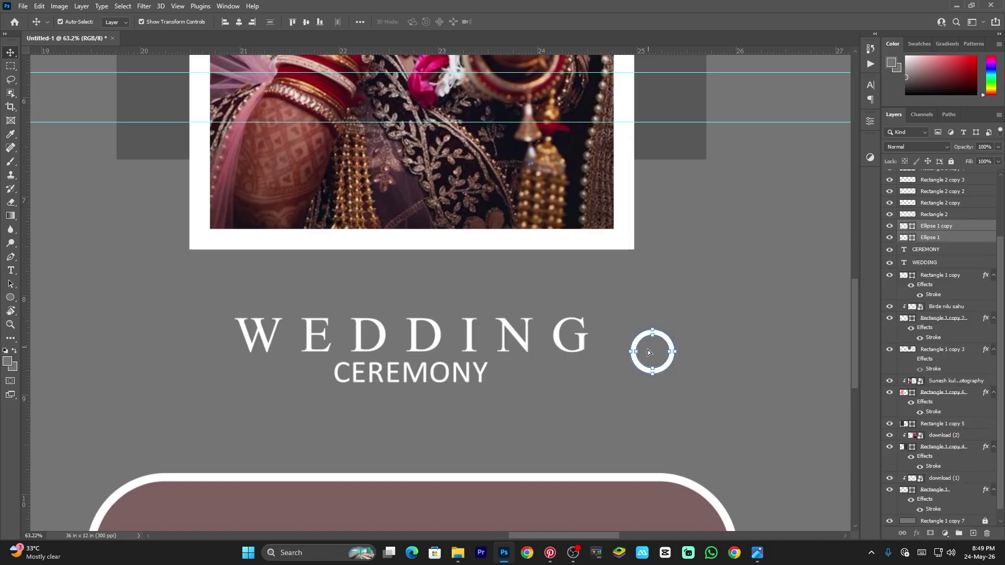
# - Duplicate the ring's two circles and place the copy to the left of WEDDING
pyautogui.moveTo(648, 347); pyautogui.dragTo(186, 346)
pyautogui.scroll(-1, 350, 361)
pyautogui.moveTo(350, 361); pyautogui.dragTo(354, 361)
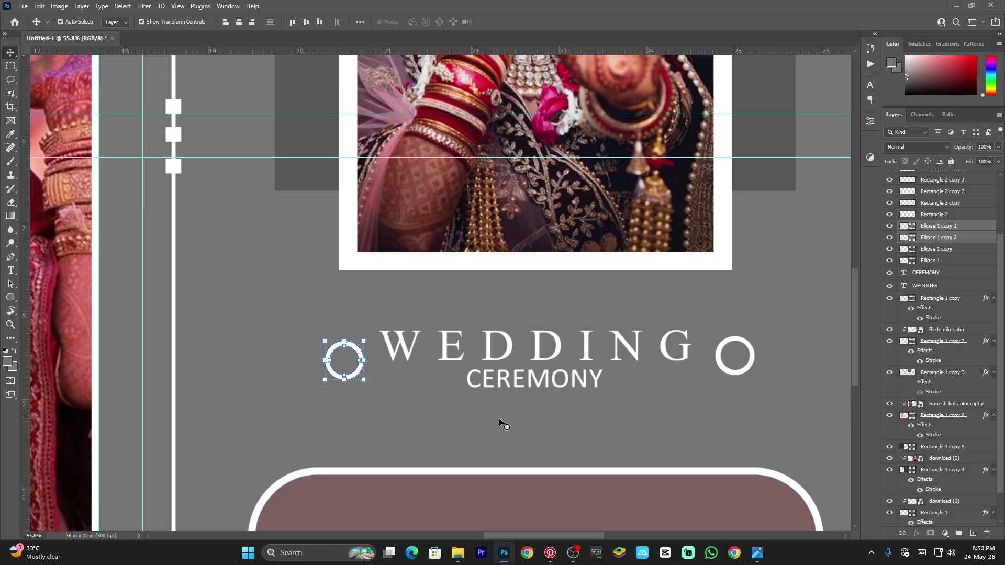
pyautogui.click(503, 422)
# - Add a horizontal guide at about 8.67 in between the WEDDING and CEREMONY lines
pyautogui.press('z')
pyautogui.scroll(-6, 481, 400)
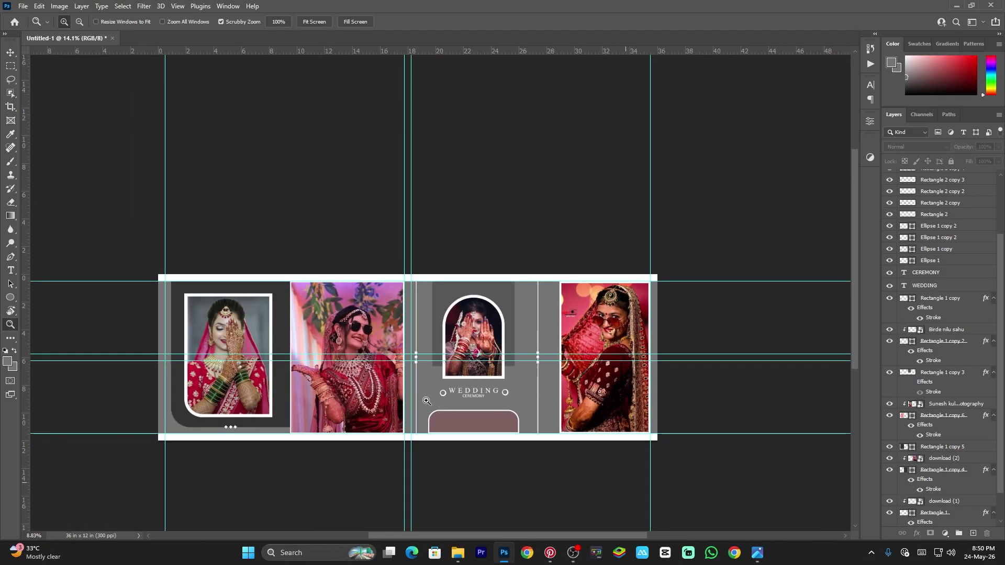
pyautogui.scroll(4, 506, 422)
pyautogui.scroll(2, 507, 422)
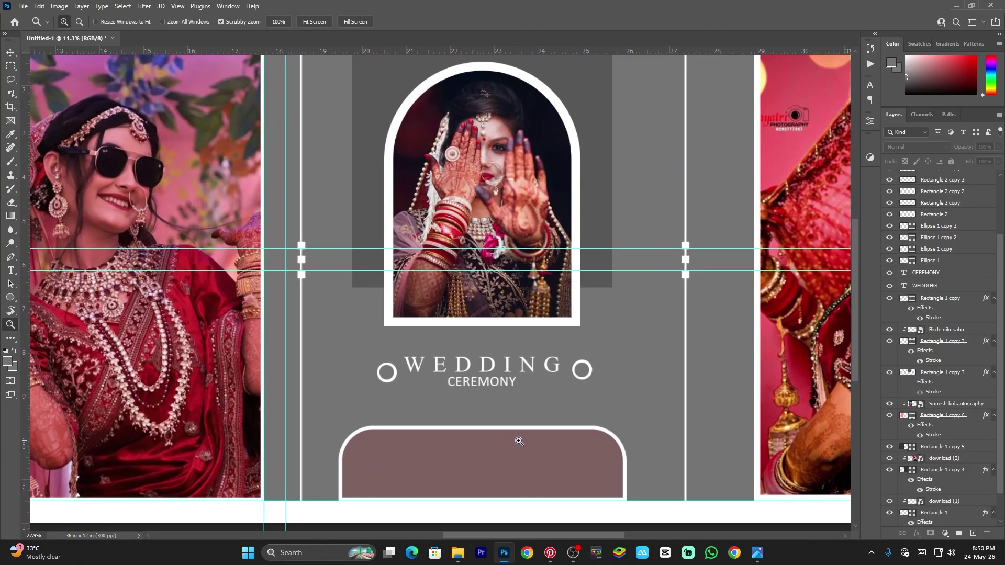
pyautogui.scroll(2, 518, 443)
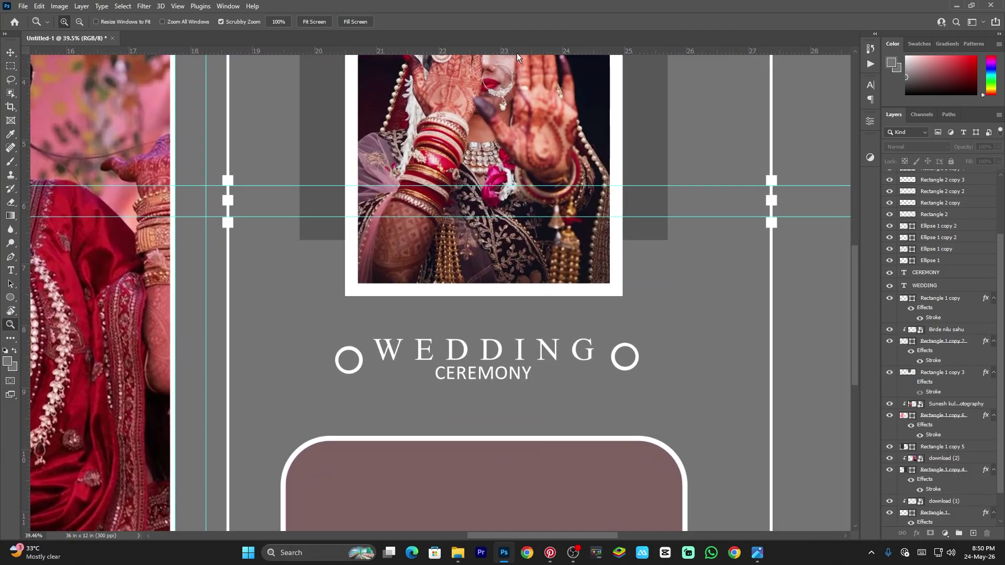
pyautogui.moveTo(517, 51); pyautogui.dragTo(535, 365)
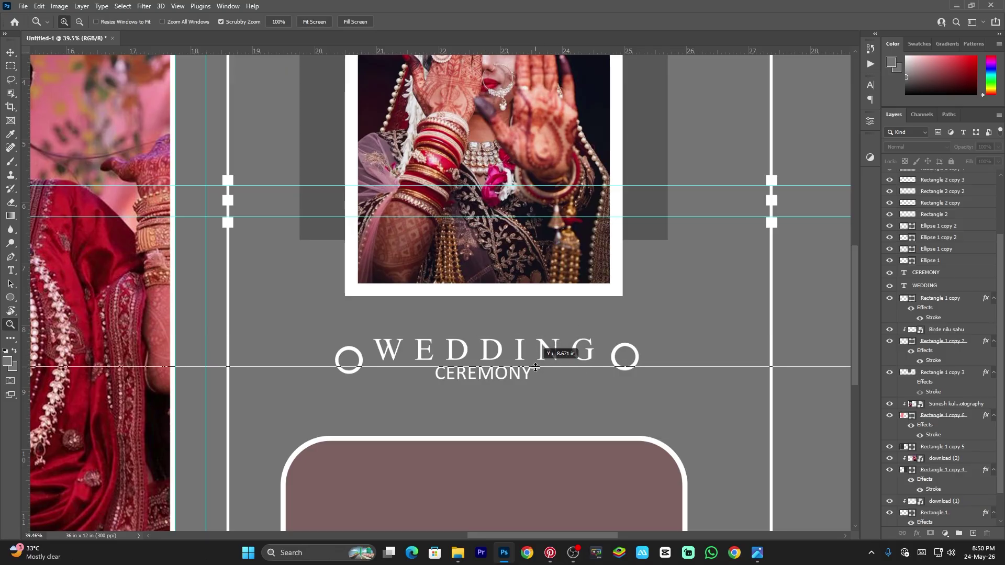
pyautogui.moveTo(535, 367); pyautogui.dragTo(535, 367)
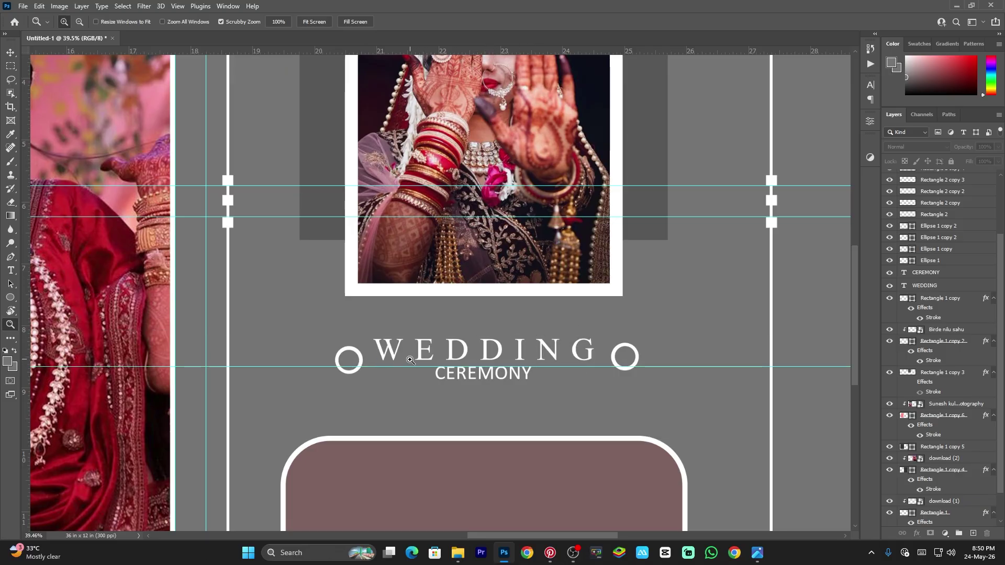
# - Link the right ring's two circles and move that ring closer to WEDDING, level with the left ring
pyautogui.press('v')
pyautogui.moveTo(624, 354); pyautogui.dragTo(626, 355)
pyautogui.keyDown('ctrl'); pyautogui.click(936, 261); pyautogui.keyUp('ctrl')
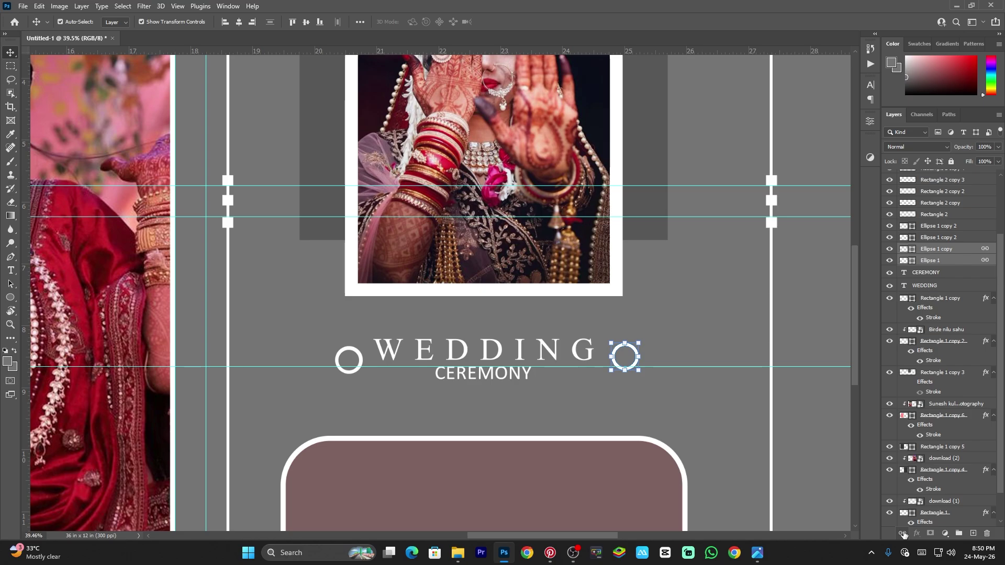
pyautogui.click(348, 360)
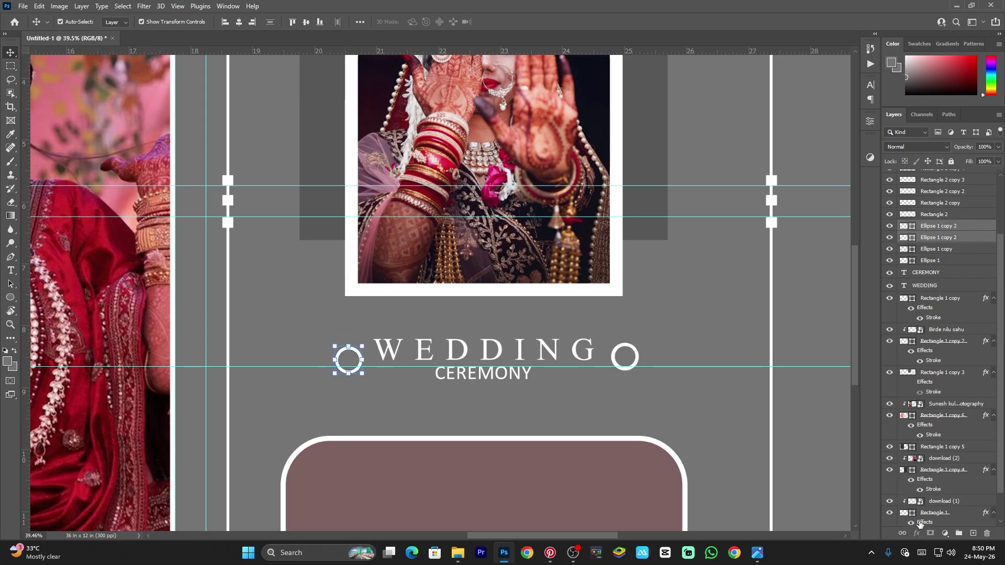
pyautogui.moveTo(625, 364); pyautogui.dragTo(619, 365)
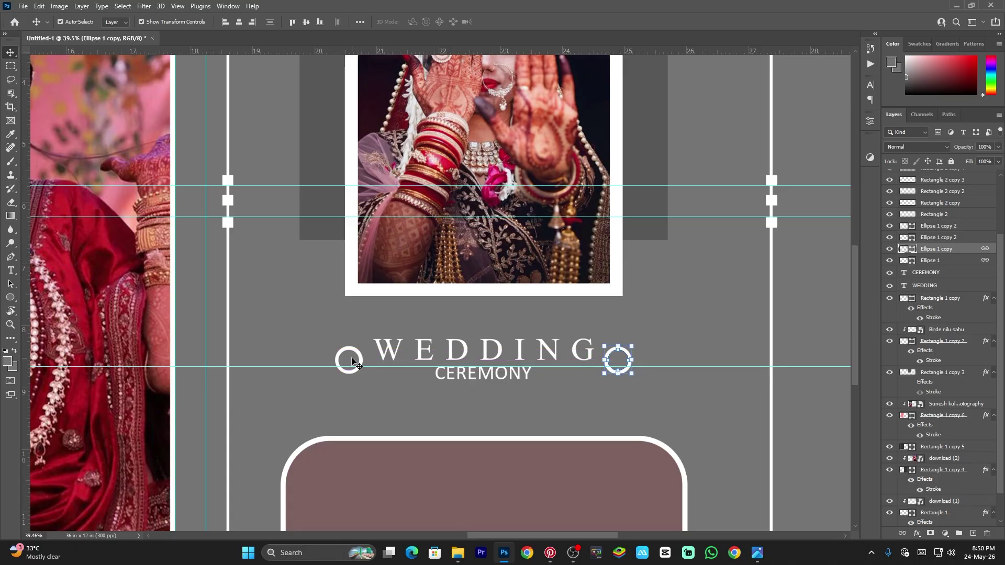
pyautogui.click(672, 411)
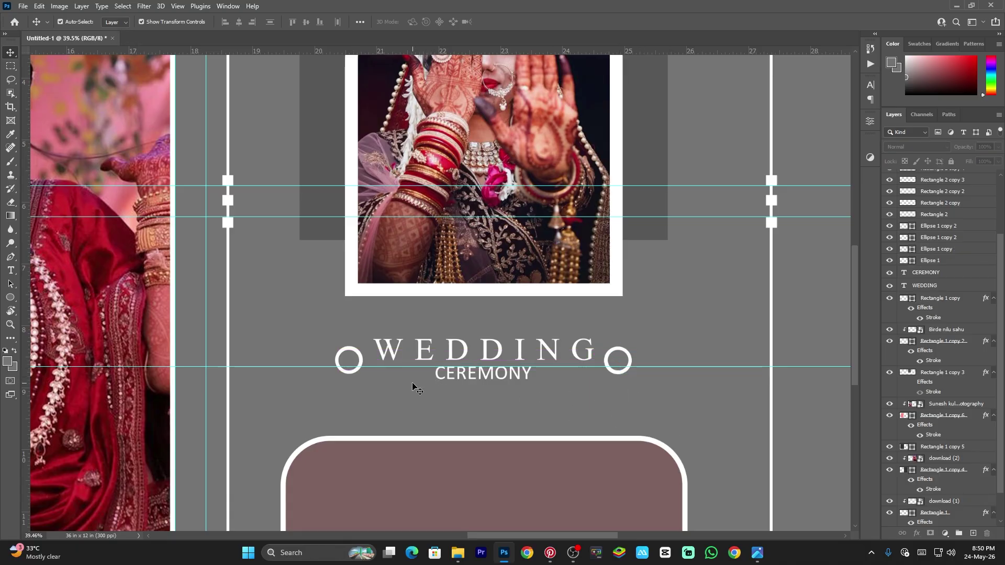
# - Examine the WEDDING CEREMONY title, its flanking rings and the rounded panel below in relation to the whole spread
pyautogui.press('z')
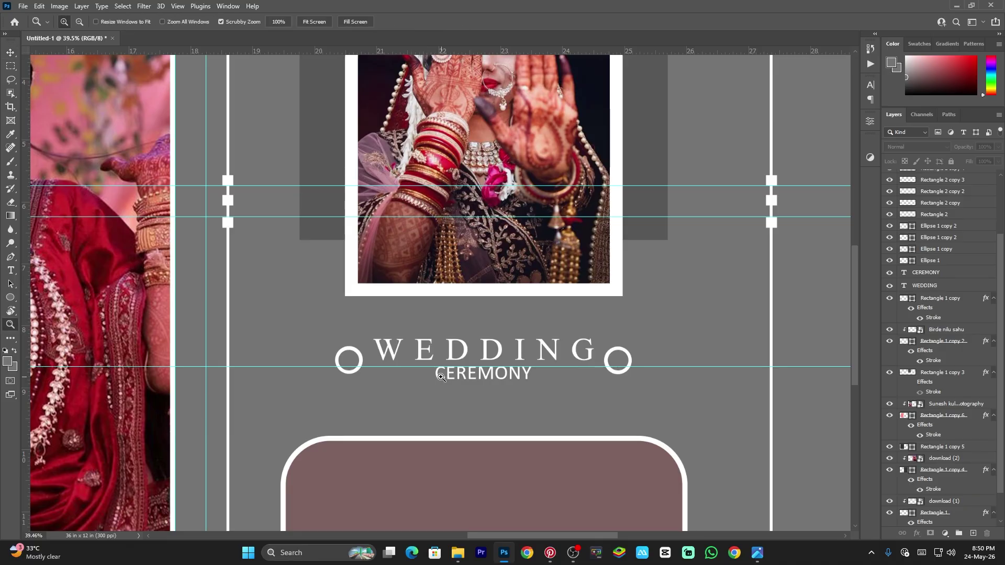
pyautogui.moveTo(443, 398); pyautogui.dragTo(447, 363)
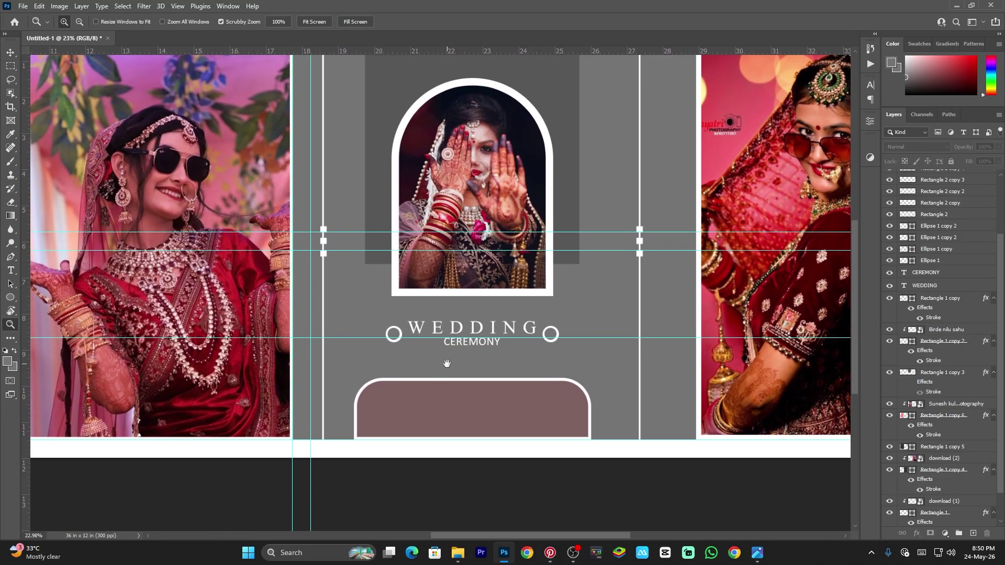
pyautogui.hotkey('alt', 'Tab')
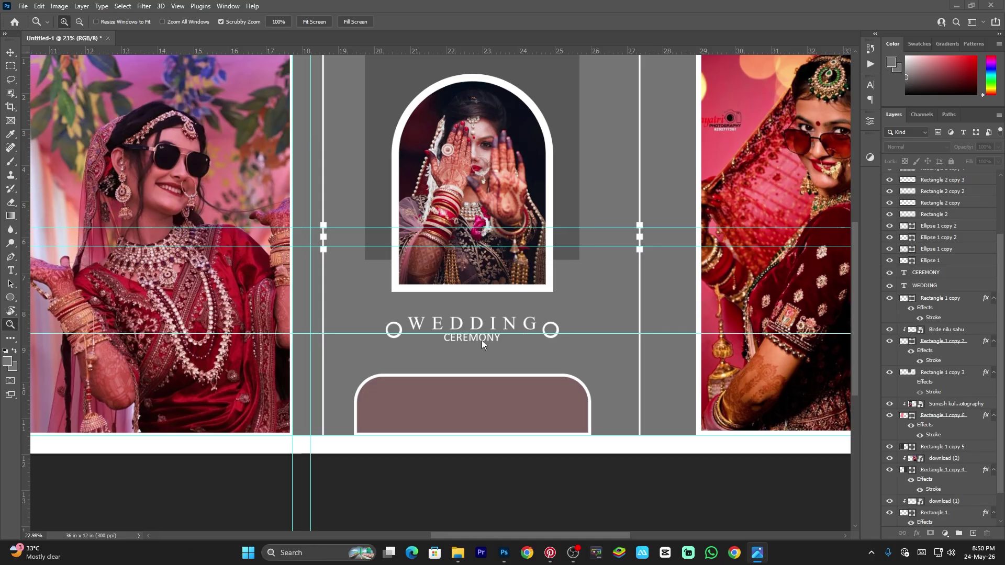
pyautogui.scroll(-2, 482, 341)
pyautogui.hotkey('alt', 'Tab')
pyautogui.moveTo(462, 355); pyautogui.dragTo(469, 334)
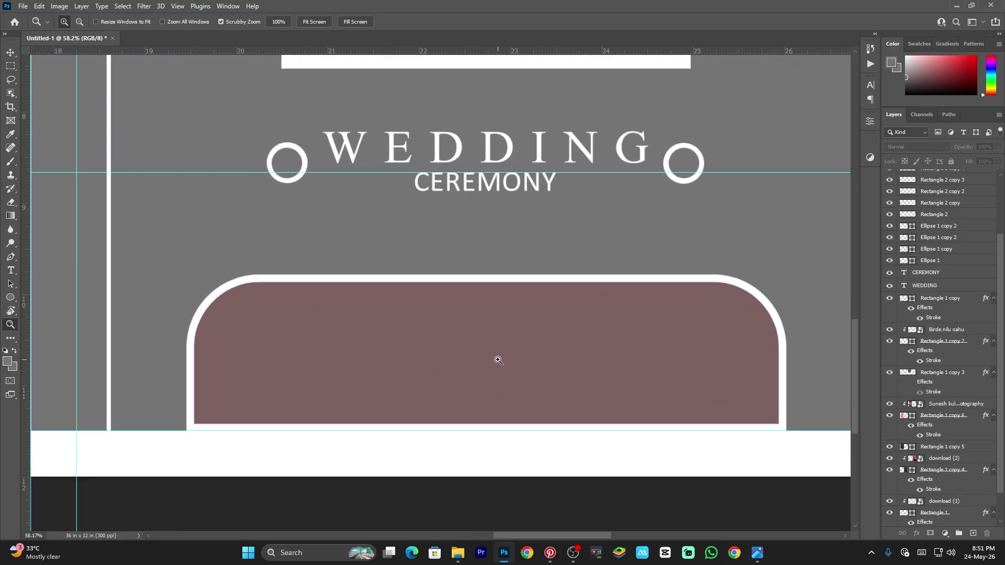
pyautogui.moveTo(483, 344); pyautogui.dragTo(419, 349)
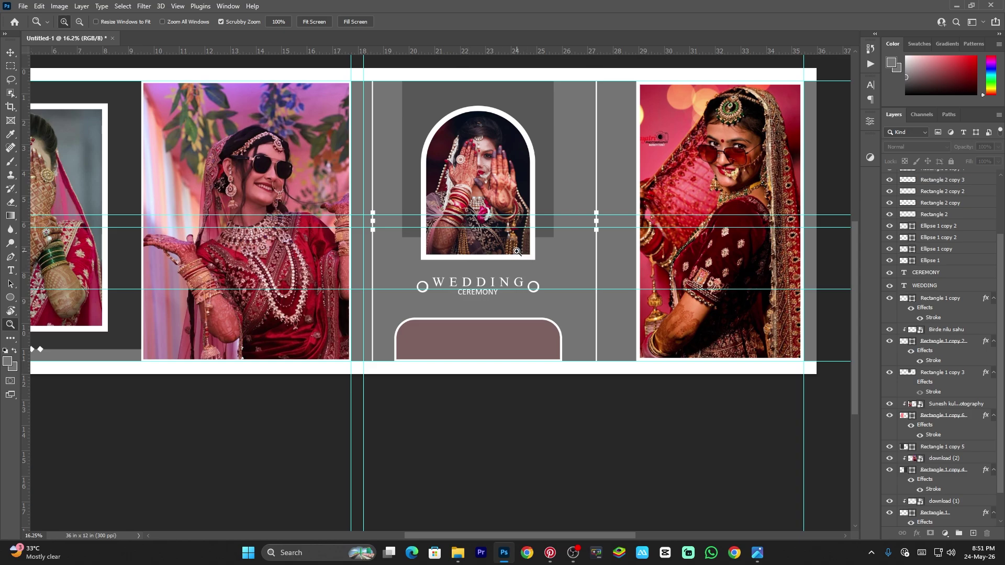
# - Duplicate the vertical line with its three blocks at 27 in, rotate the copy 90° and fit it across the rounded panel's width
pyautogui.press('v')
pyautogui.click(596, 210)
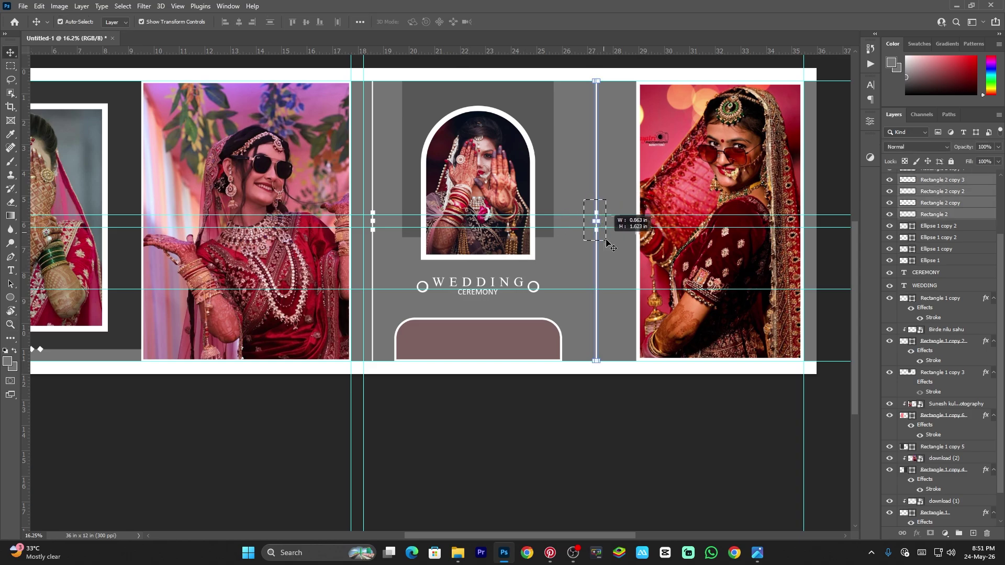
pyautogui.moveTo(596, 202); pyautogui.dragTo(510, 383)
pyautogui.moveTo(519, 252); pyautogui.dragTo(654, 399)
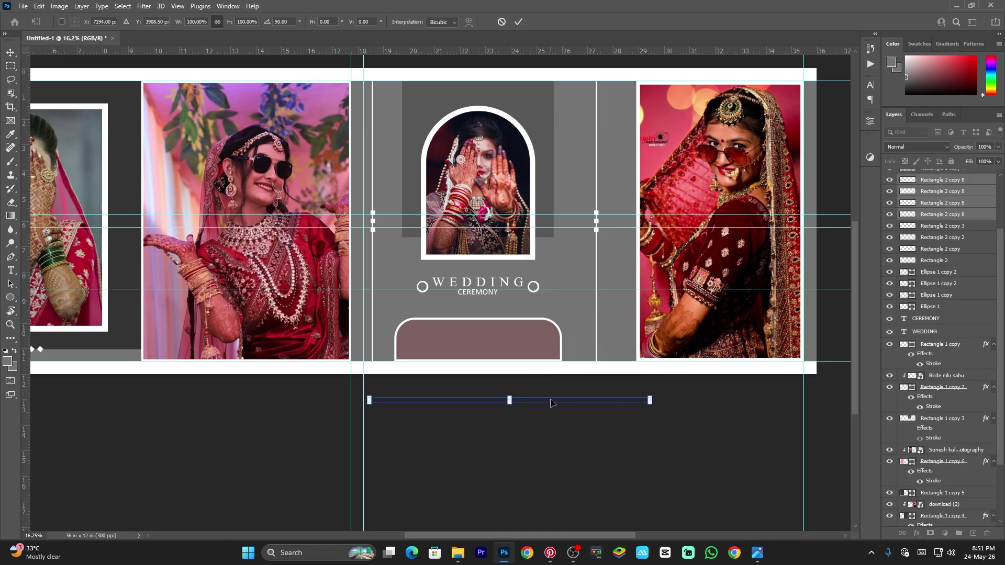
pyautogui.moveTo(551, 403); pyautogui.dragTo(518, 346)
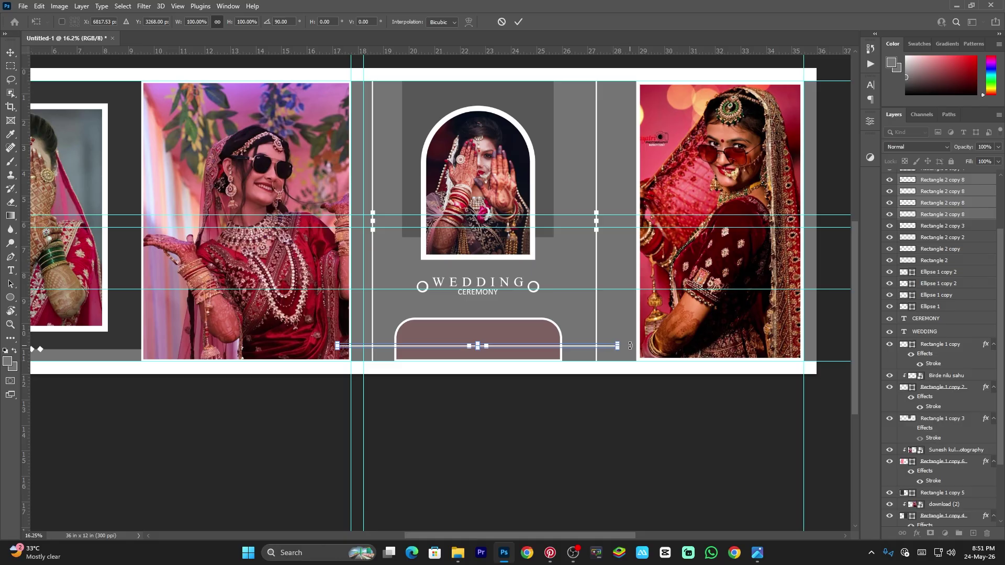
pyautogui.moveTo(622, 345); pyautogui.dragTo(561, 346)
pyautogui.moveTo(338, 346); pyautogui.dragTo(395, 345)
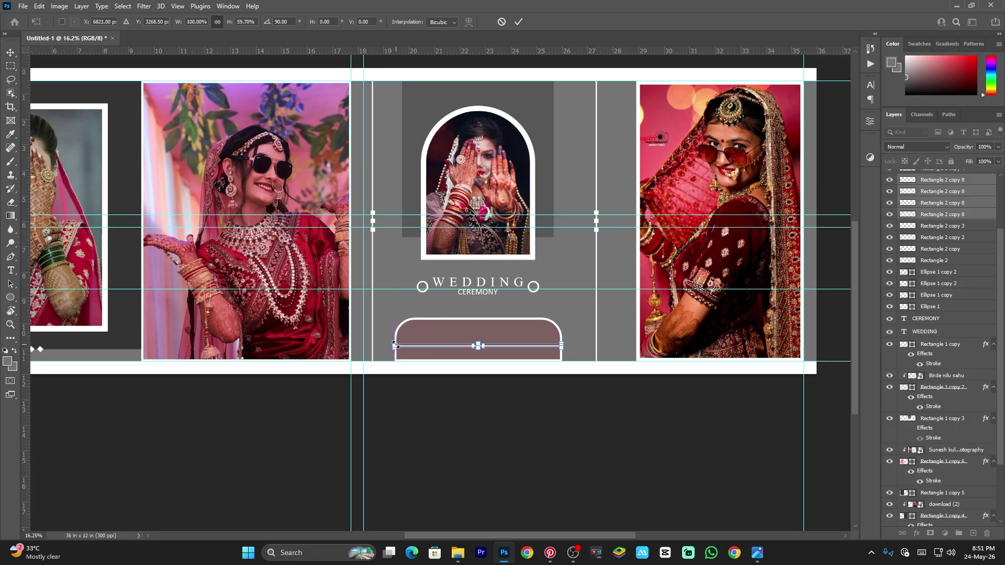
pyautogui.press('Return')
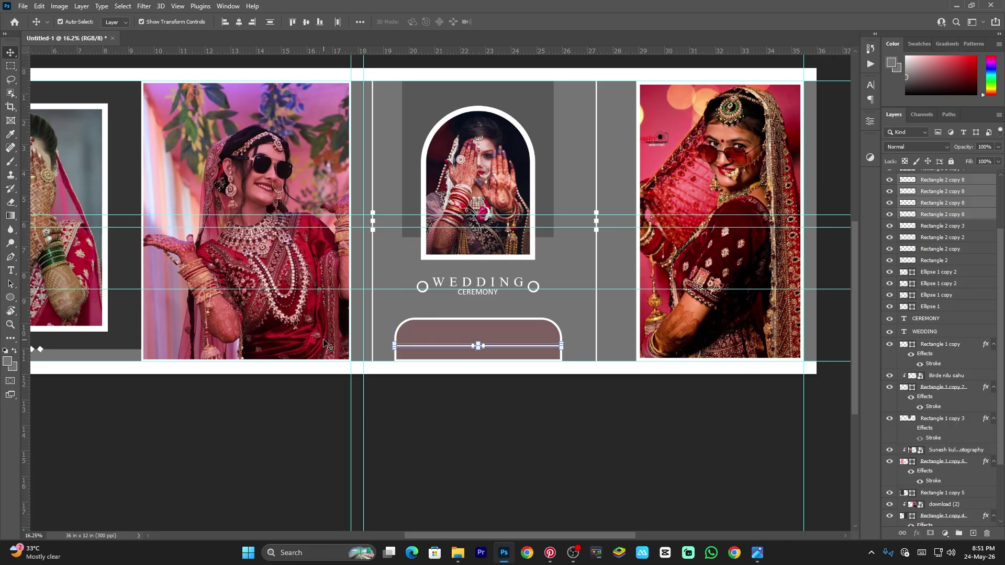
# - Narrow the horizontal divider in the rounded panel from both ends to about 72% of its width, keeping it centred
pyautogui.press('z')
pyautogui.click(509, 387)
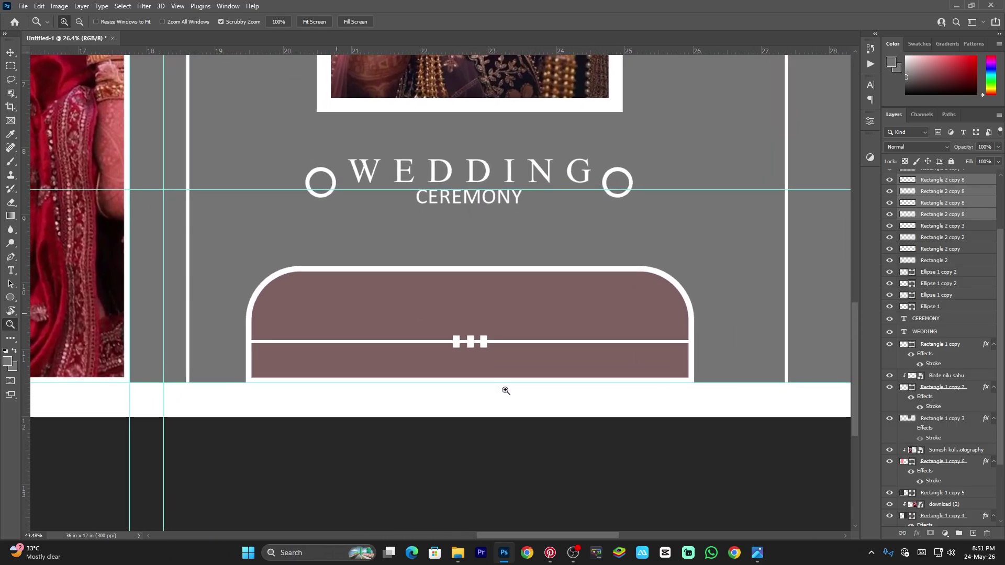
pyautogui.click(506, 391)
pyautogui.press('v')
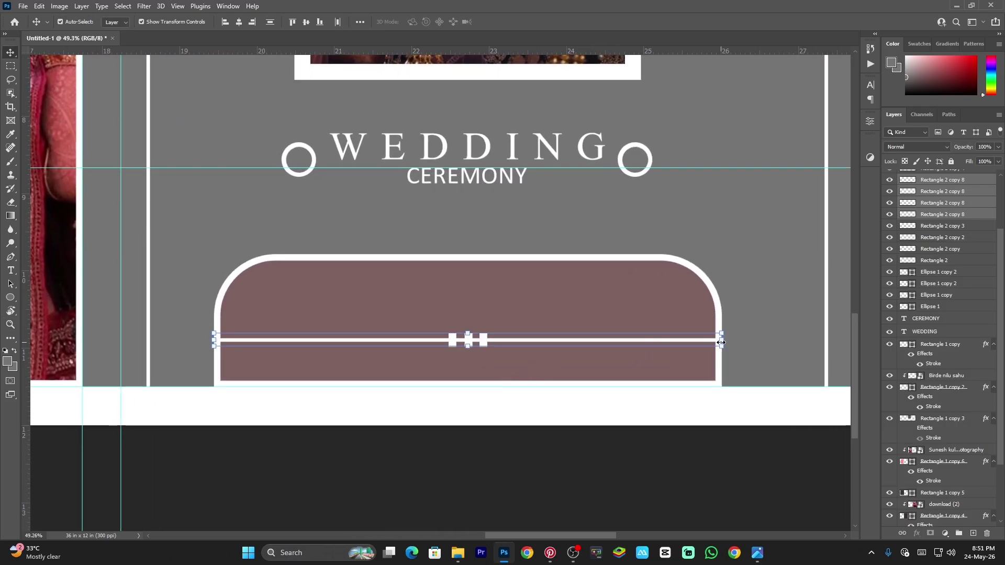
pyautogui.moveTo(721, 342); pyautogui.dragTo(652, 343)
pyautogui.moveTo(218, 342); pyautogui.dragTo(292, 346)
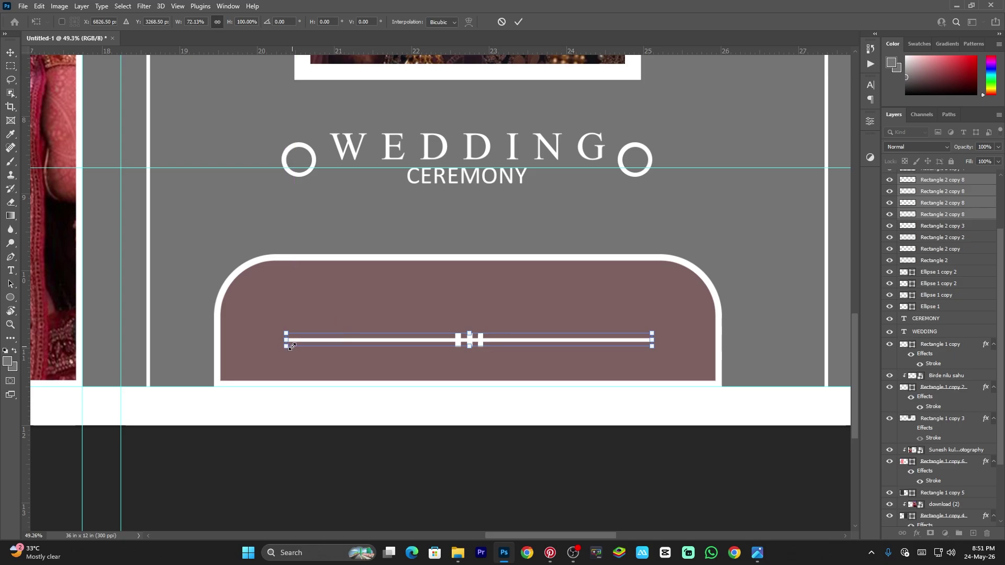
pyautogui.press('Return')
# - Make the divider's middle block shorter and wider, and replace the two neighbouring blocks with evenly spaced copies of it
pyautogui.press('z')
pyautogui.moveTo(434, 329); pyautogui.dragTo(544, 408)
pyautogui.press('v')
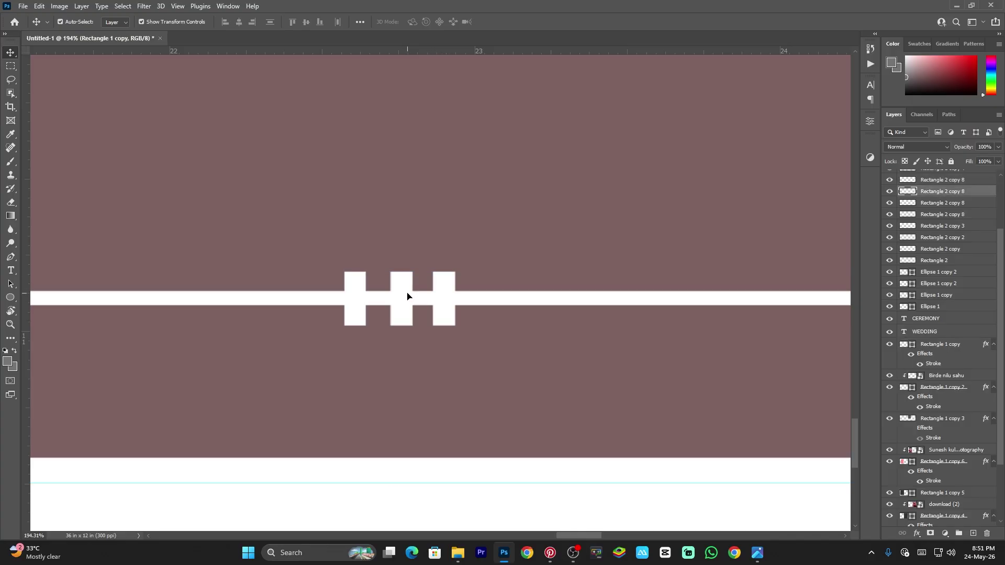
pyautogui.click(404, 295)
pyautogui.moveTo(402, 271)
pyautogui.mouseDown()
pyautogui.moveTo(403, 280)
pyautogui.moveTo(405, 265)
pyautogui.mouseUp()
pyautogui.press('Return')
# - Recolour the dark panel behind the first bride photo to #575757, sampled from the panel behind the arched photo
pyautogui.press('z')
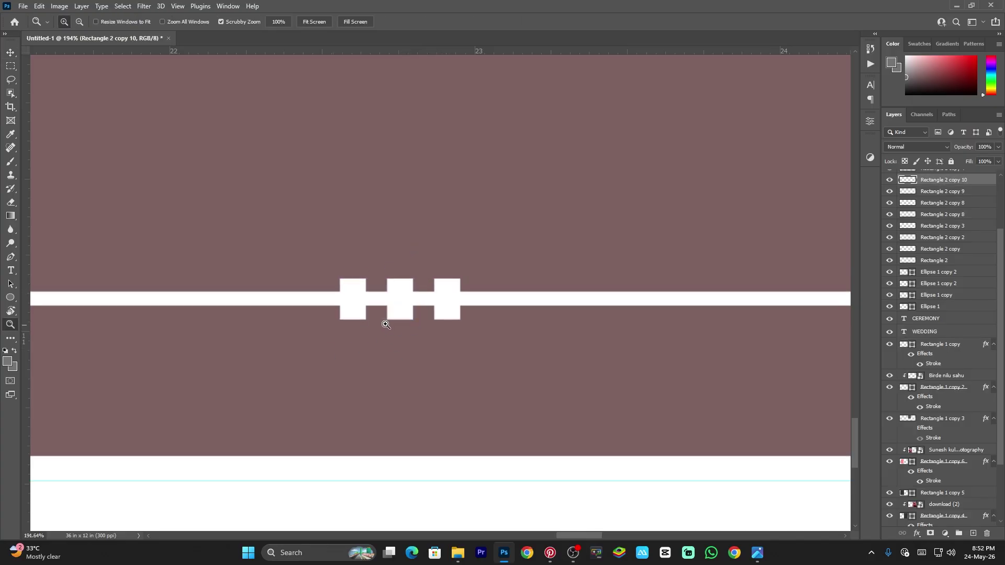
pyautogui.scroll(-6, 386, 328)
pyautogui.rightClick(371, 334)
pyautogui.click(392, 338)
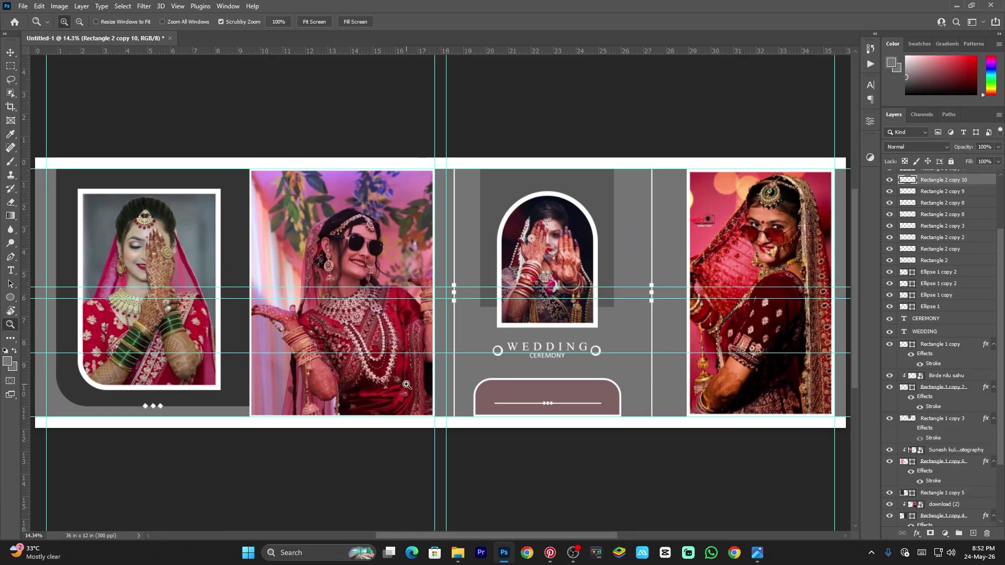
pyautogui.moveTo(562, 410)
pyautogui.mouseDown()
pyautogui.moveTo(635, 449)
pyautogui.moveTo(579, 440)
pyautogui.moveTo(560, 403)
pyautogui.moveTo(572, 408)
pyautogui.moveTo(570, 422)
pyautogui.mouseUp()
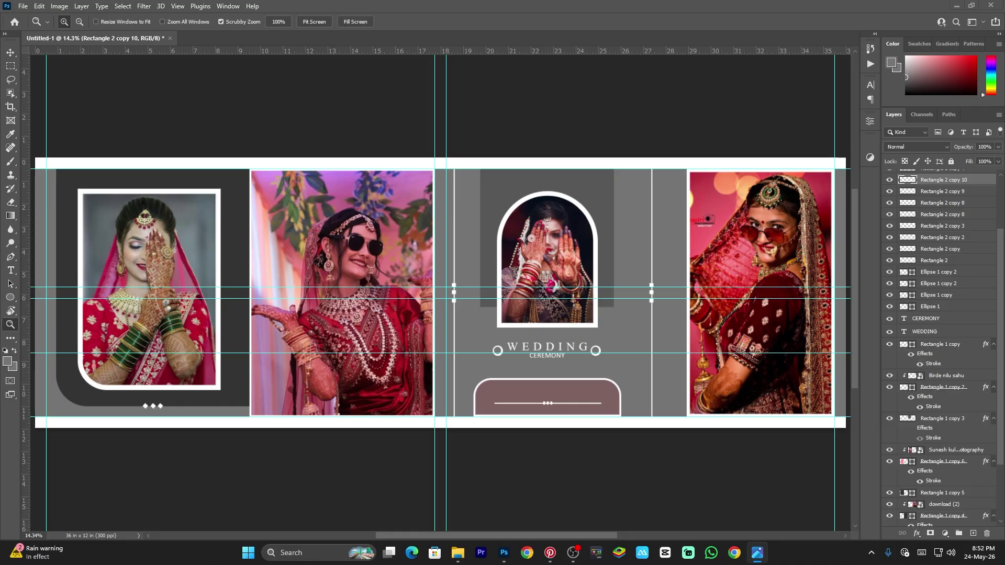
pyautogui.press('v')
pyautogui.click(237, 265)
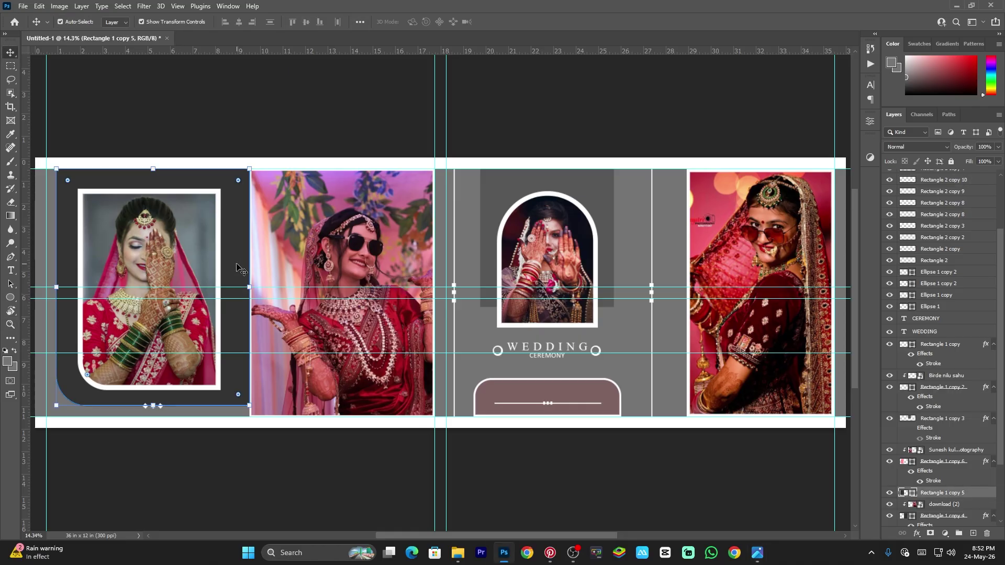
pyautogui.doubleClick(914, 496)
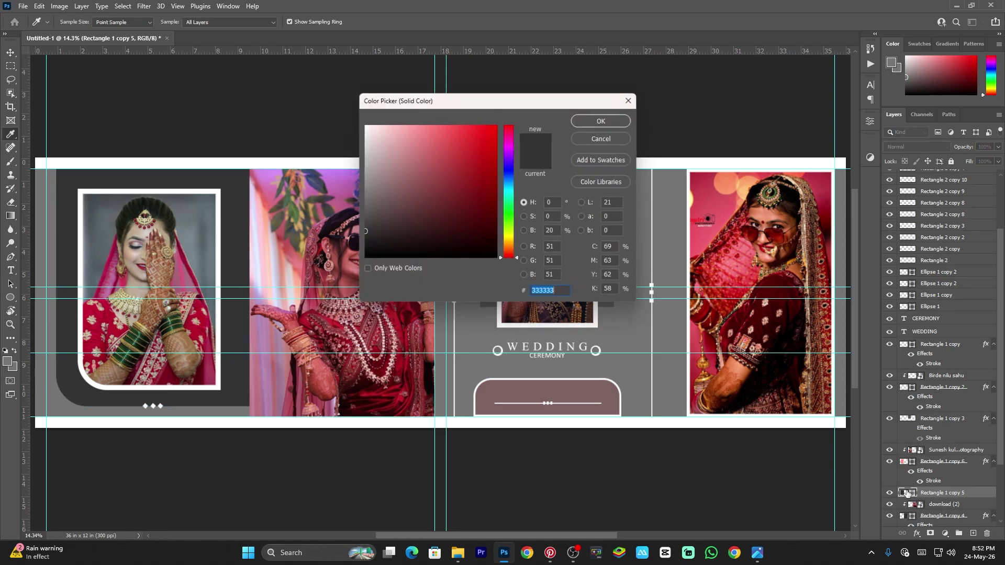
pyautogui.moveTo(488, 102); pyautogui.dragTo(213, 114)
pyautogui.click(591, 183)
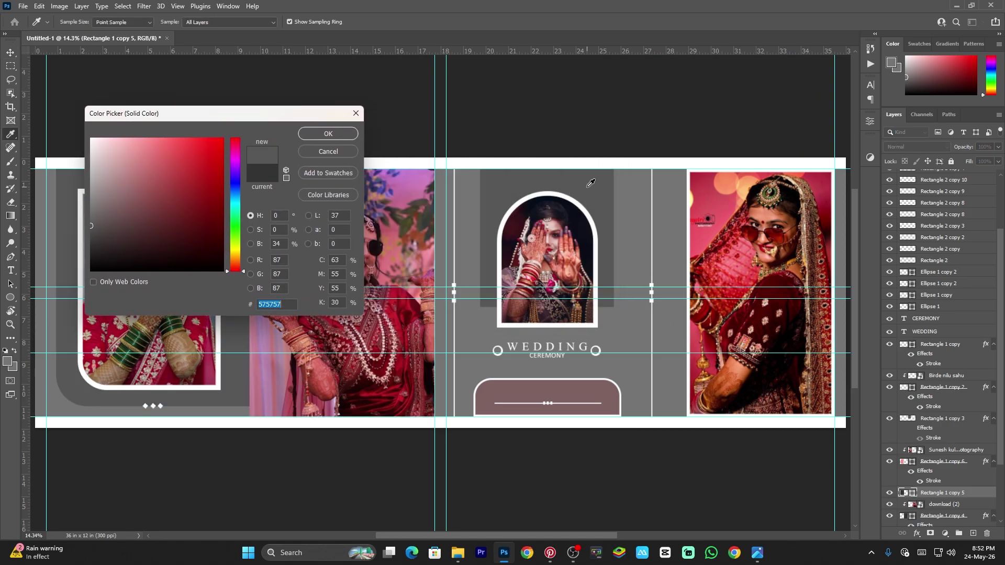
pyautogui.click(321, 135)
pyautogui.click(586, 124)
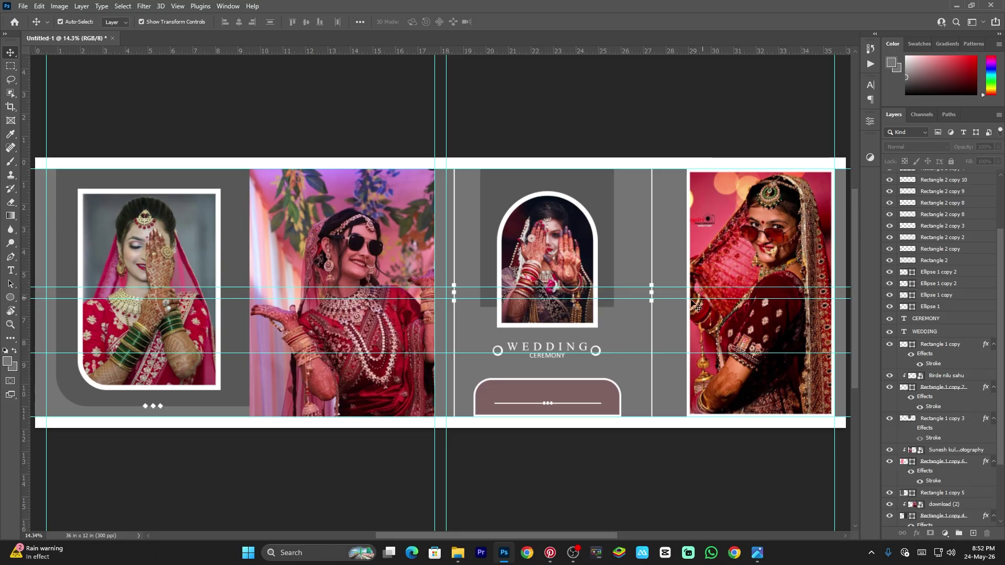
# - Add a white stroke to the large photo of the bride in sunglasses beside the first framed photo
pyautogui.click(408, 247)
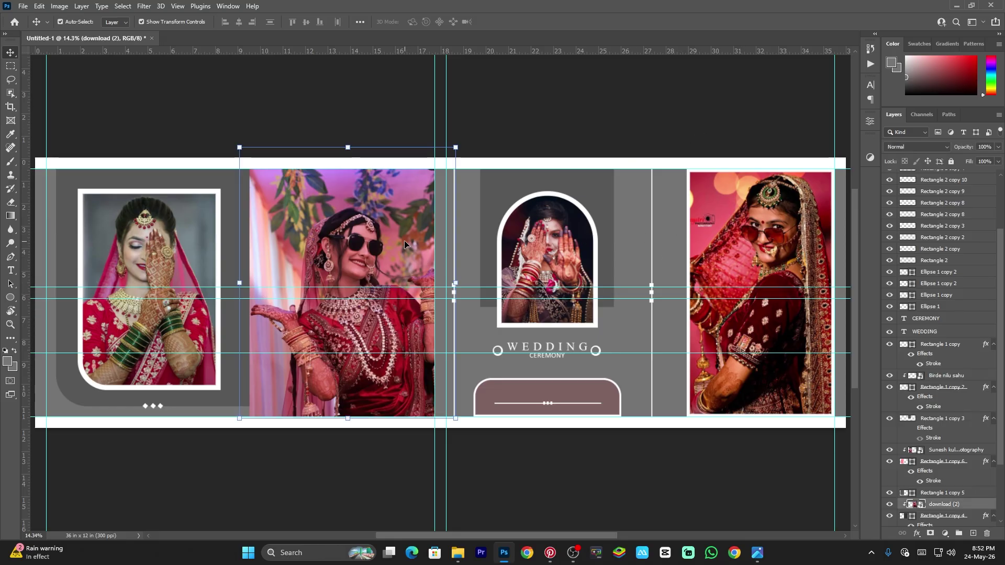
pyautogui.click(569, 502)
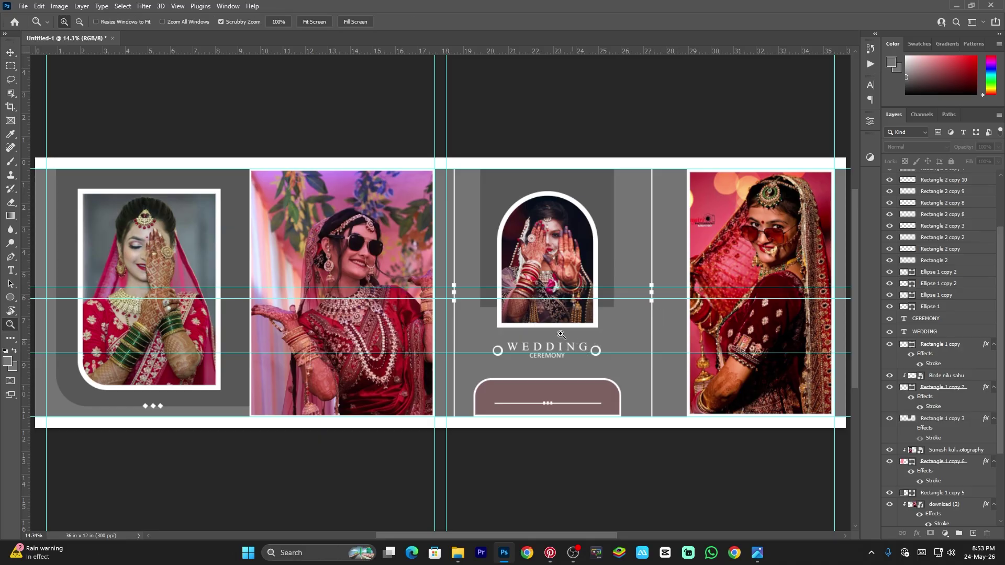
# - Examine the complete spread fitted to the screen, checking the photo frames, panels, title and dividers
pyautogui.rightClick(497, 323)
pyautogui.click(486, 323)
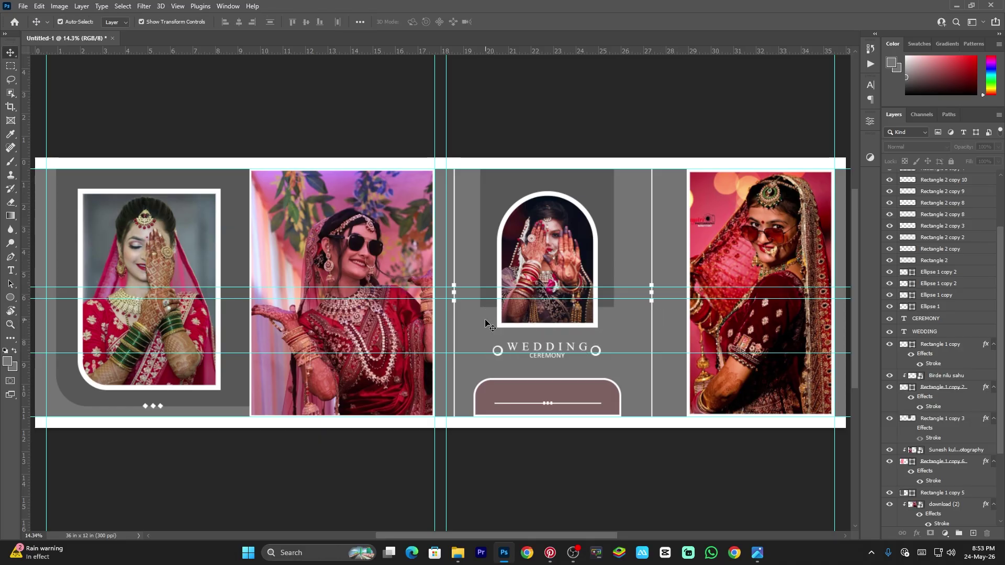
pyautogui.press('z')
pyautogui.rightClick(485, 322)
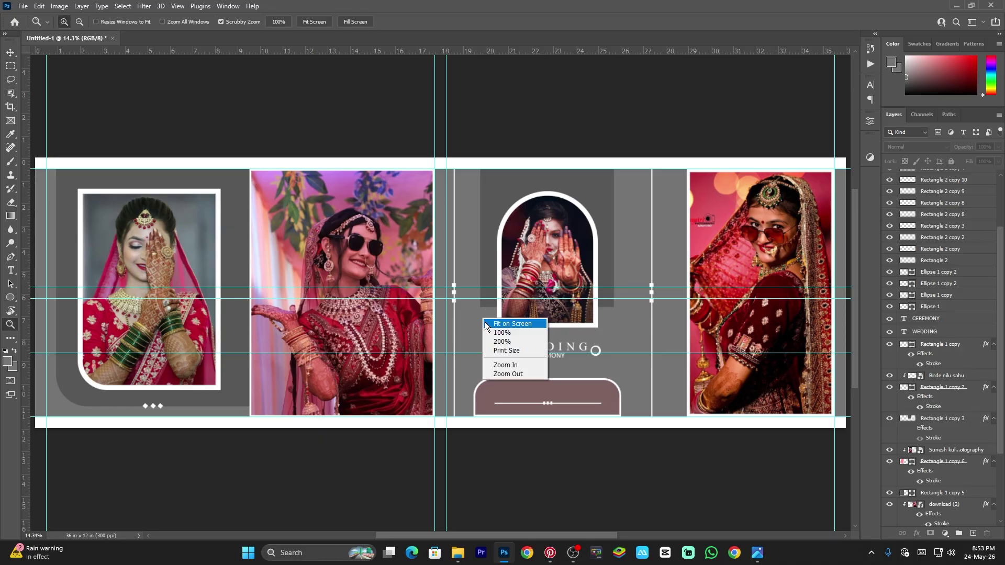
pyautogui.click(505, 375)
pyautogui.rightClick(463, 310)
pyautogui.click(467, 313)
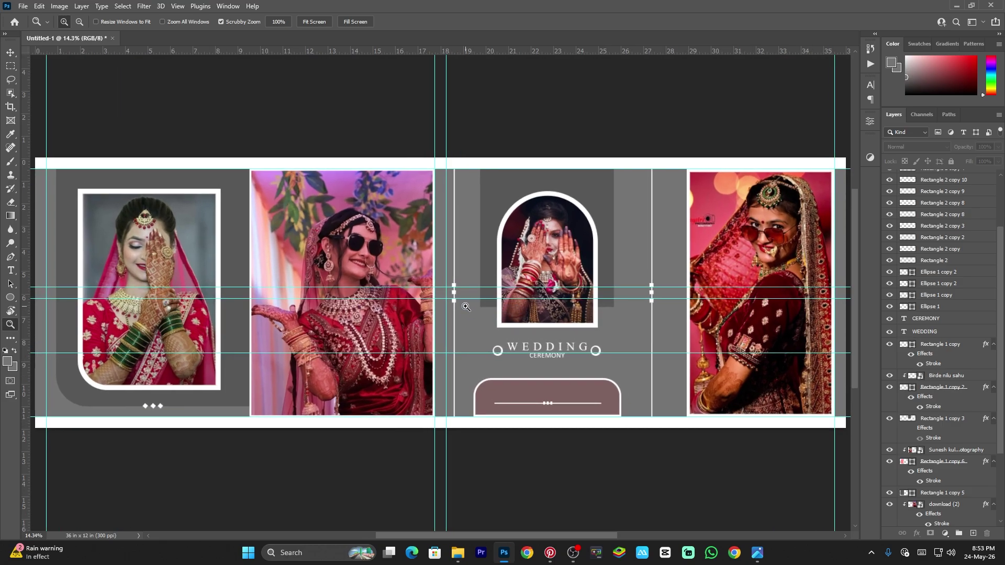
pyautogui.rightClick(438, 282)
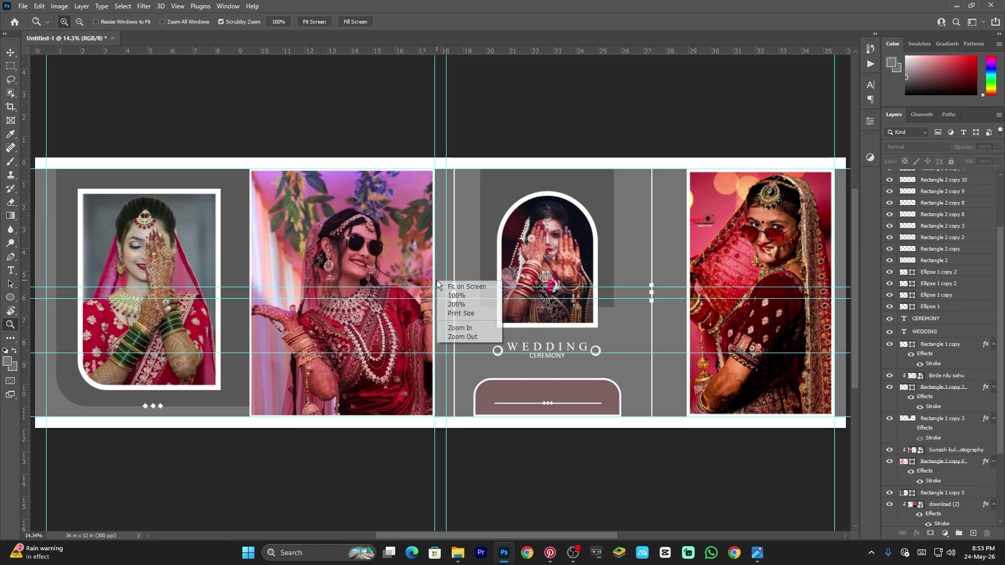
pyautogui.click(444, 287)
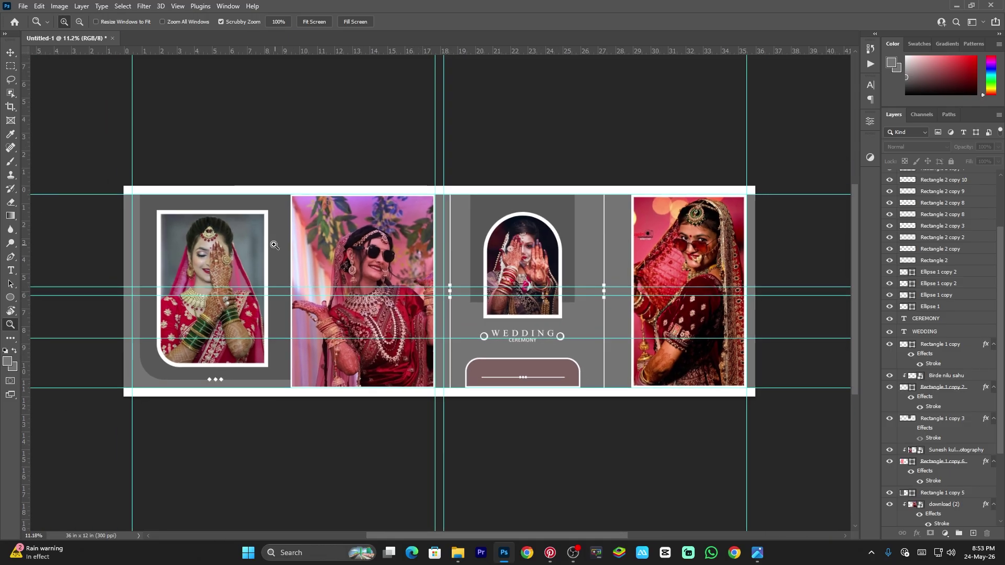
pyautogui.rightClick(461, 292)
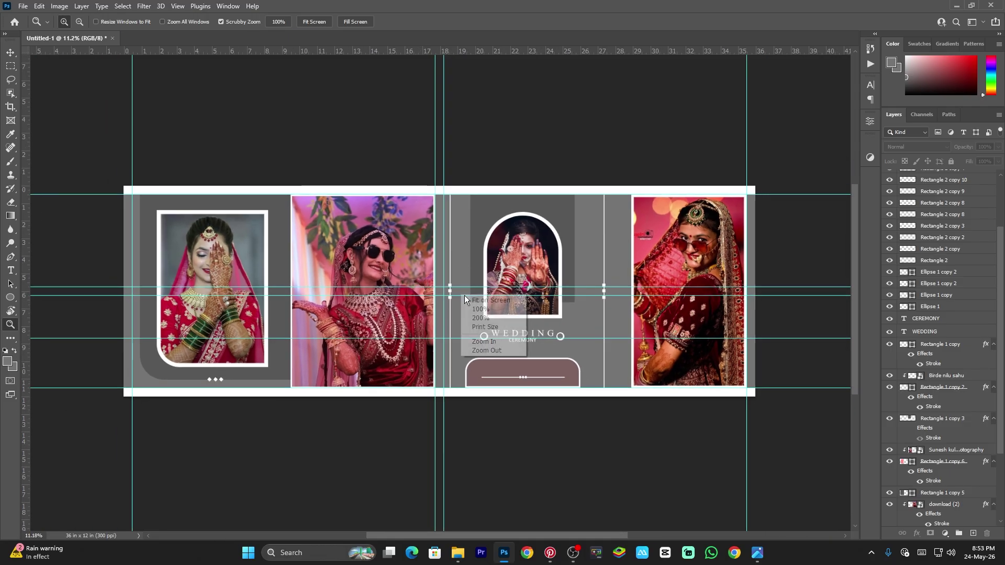
pyautogui.click(469, 301)
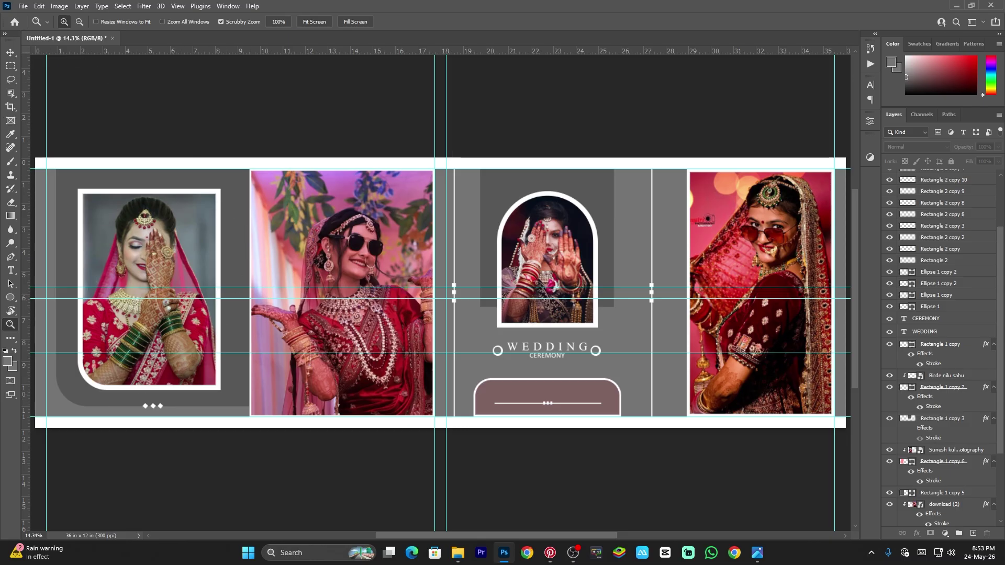
pyautogui.click(573, 553)
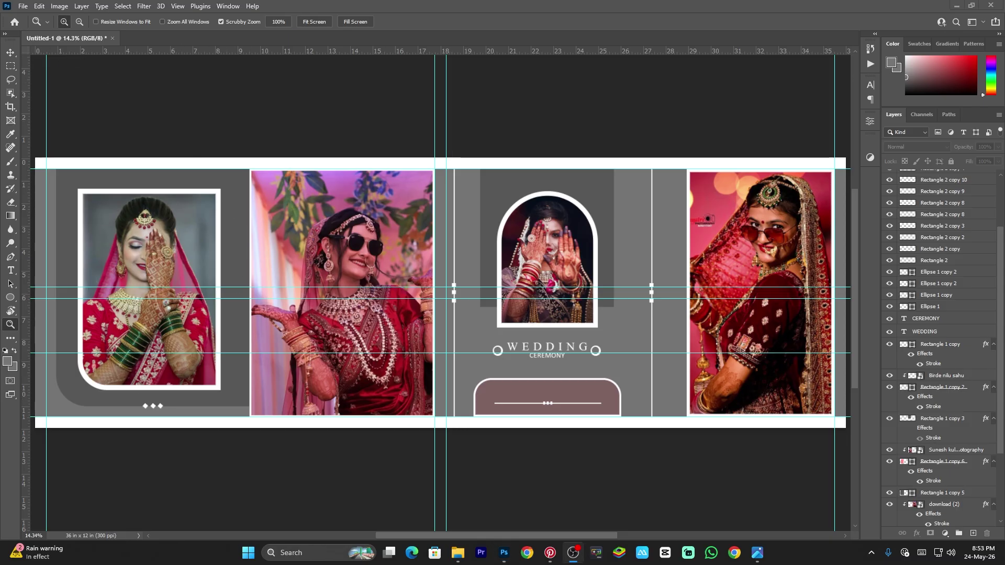